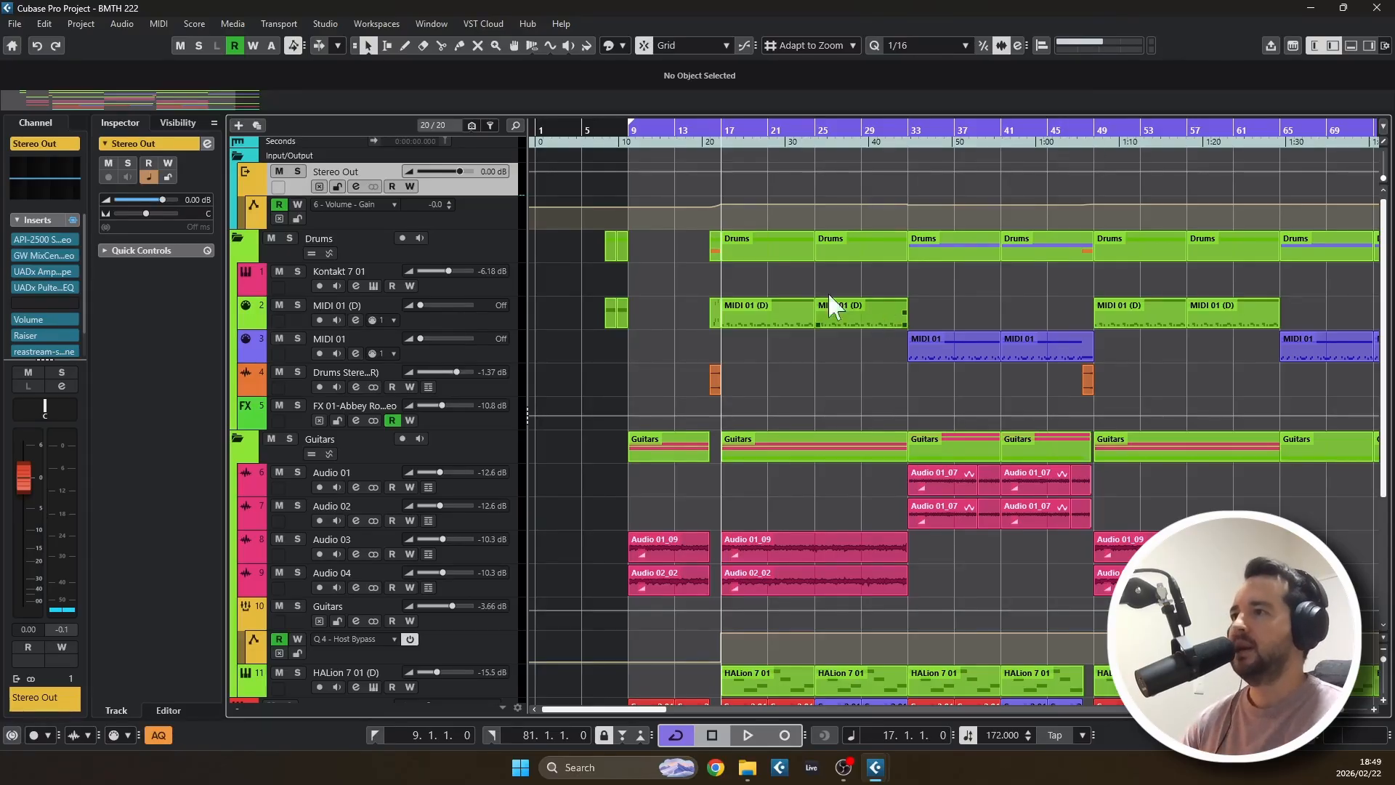
Play the intro from bar 9 with the Guitars and Serum 2 01 tracks in view, and stop playback
scroll(709, 294, down, 5)
scroll(616, 289, up, 2)
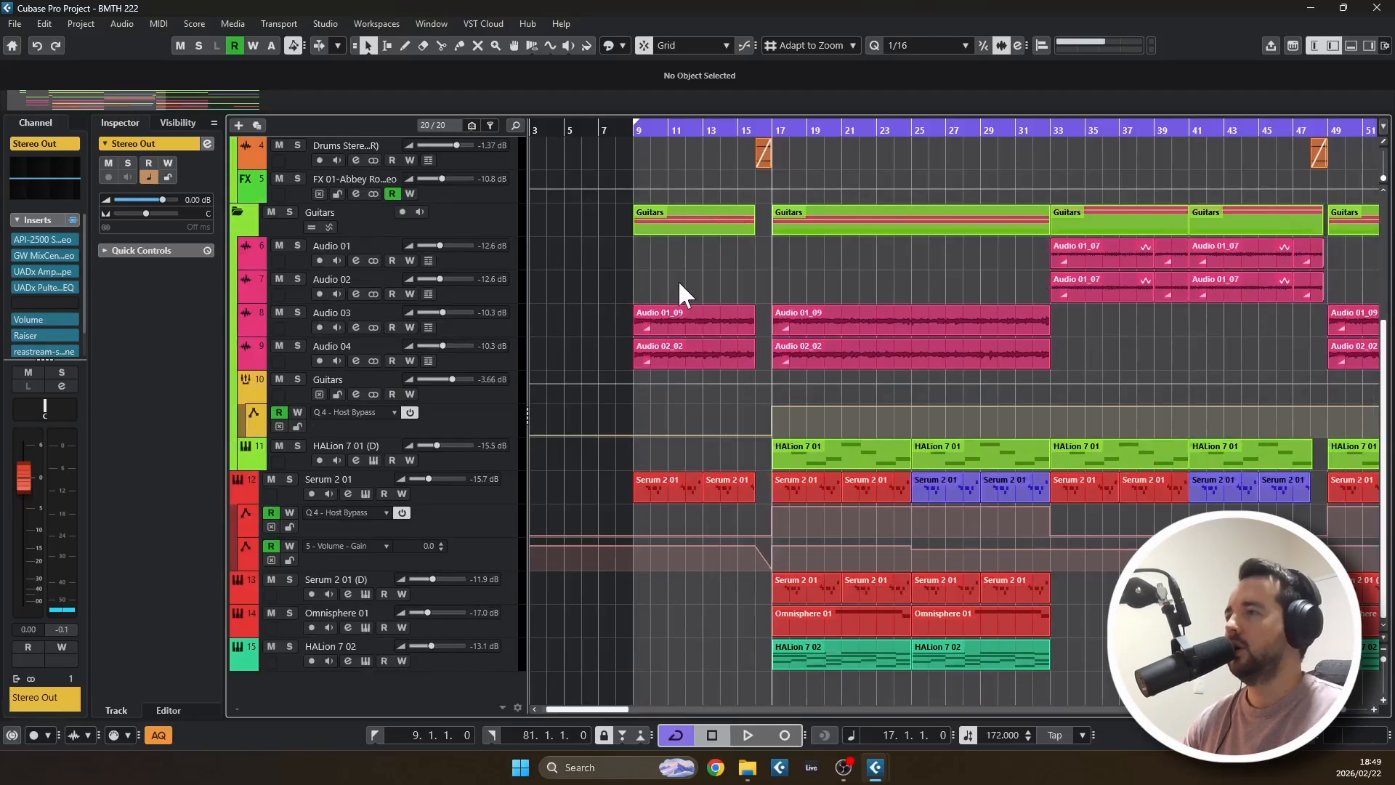
scroll(678, 281, up, 1)
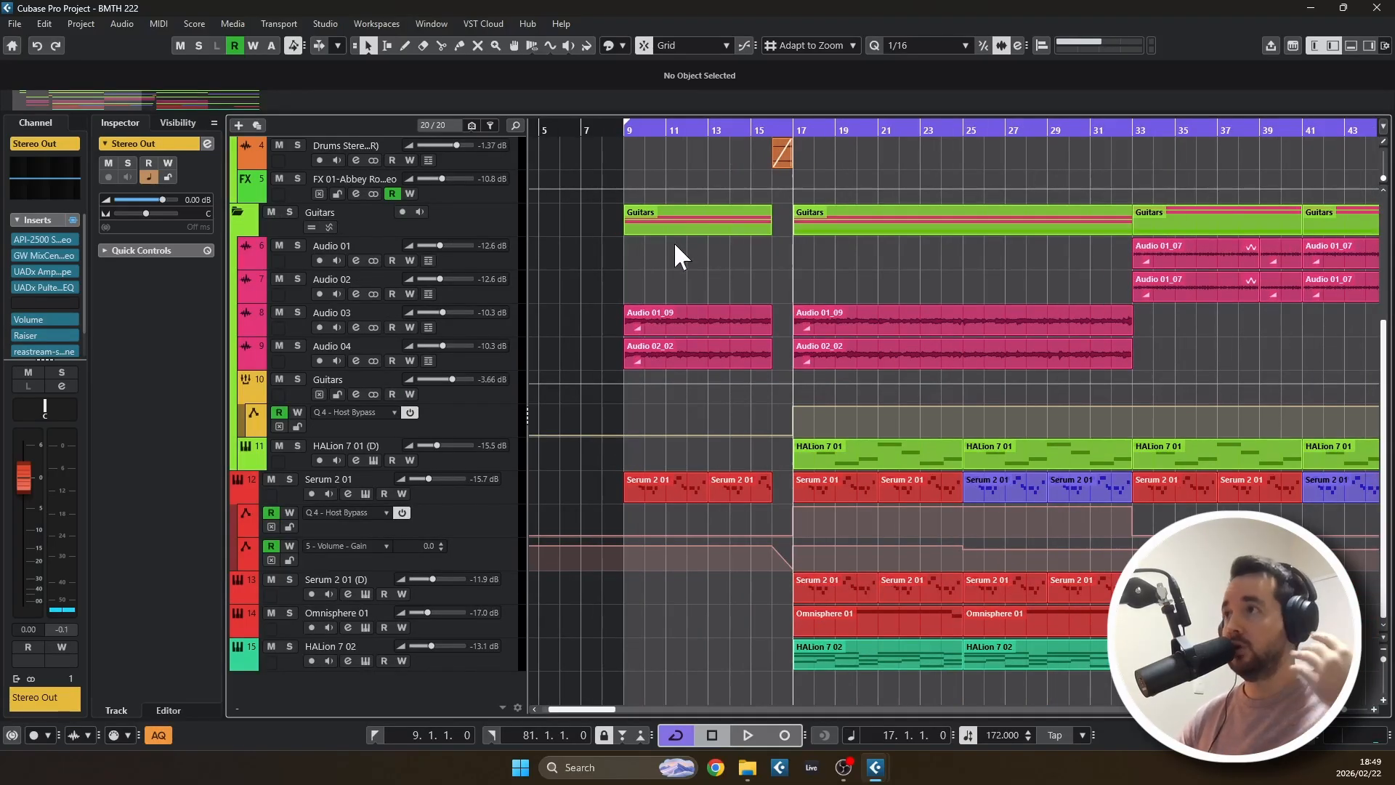
click(625, 133)
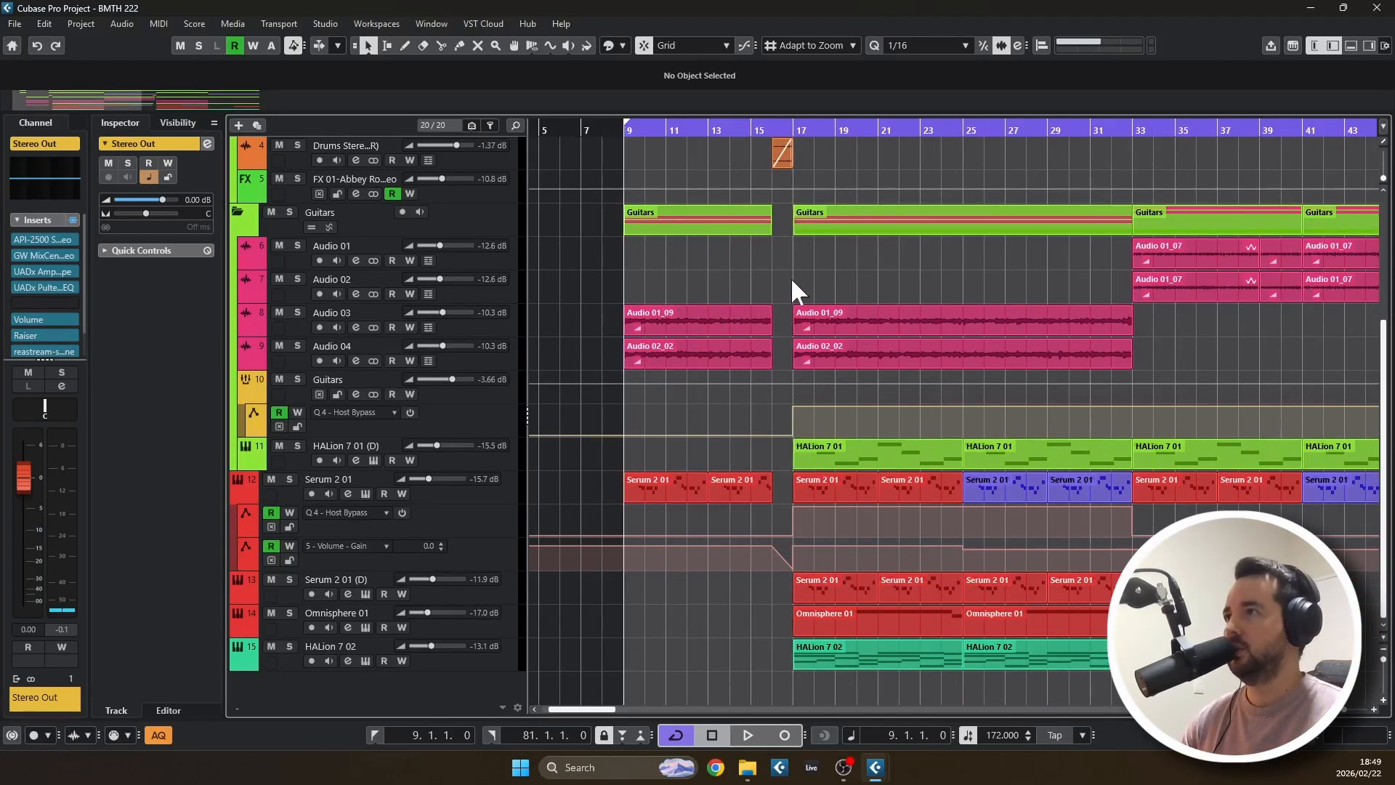
key(space)
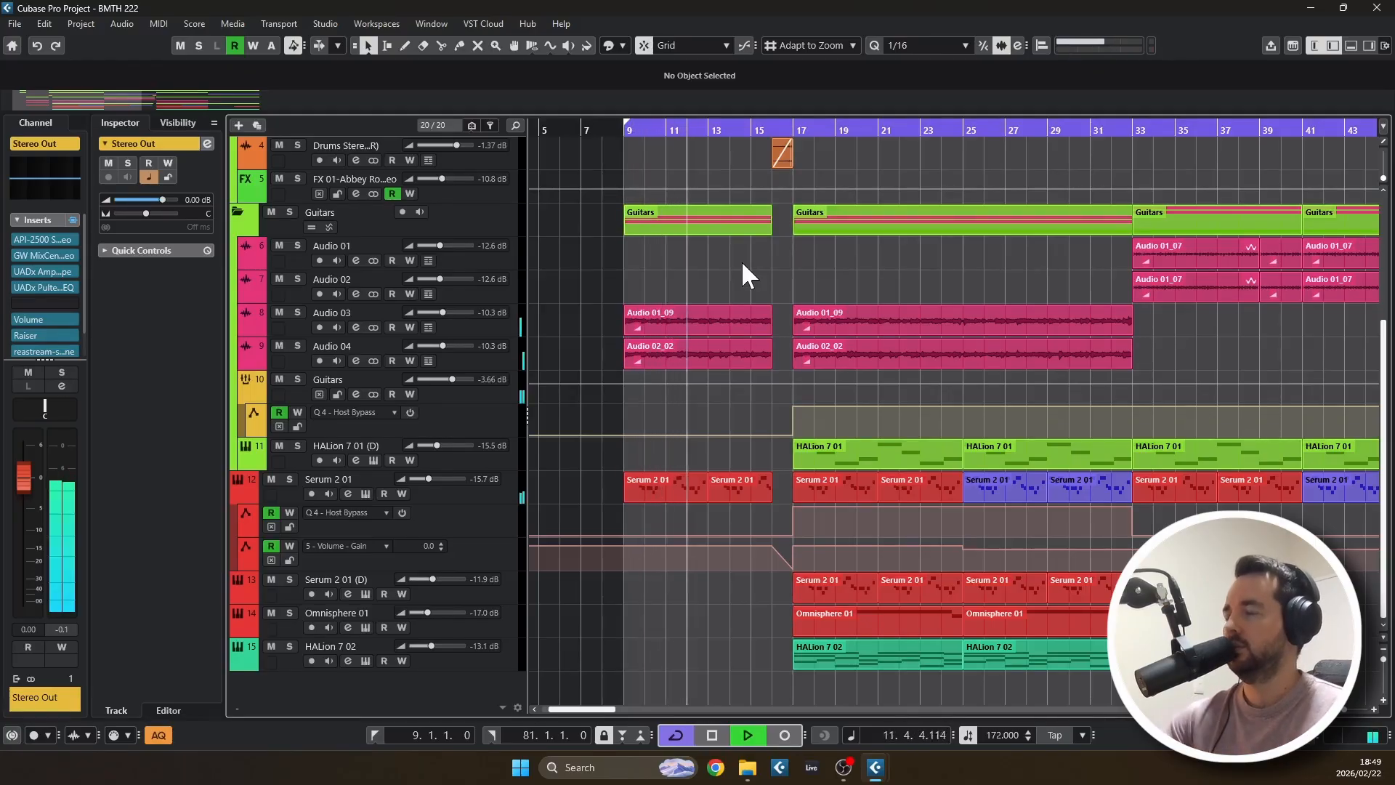
scroll(740, 262, up, 1)
scroll(740, 267, up, 1)
scroll(747, 281, up, 1)
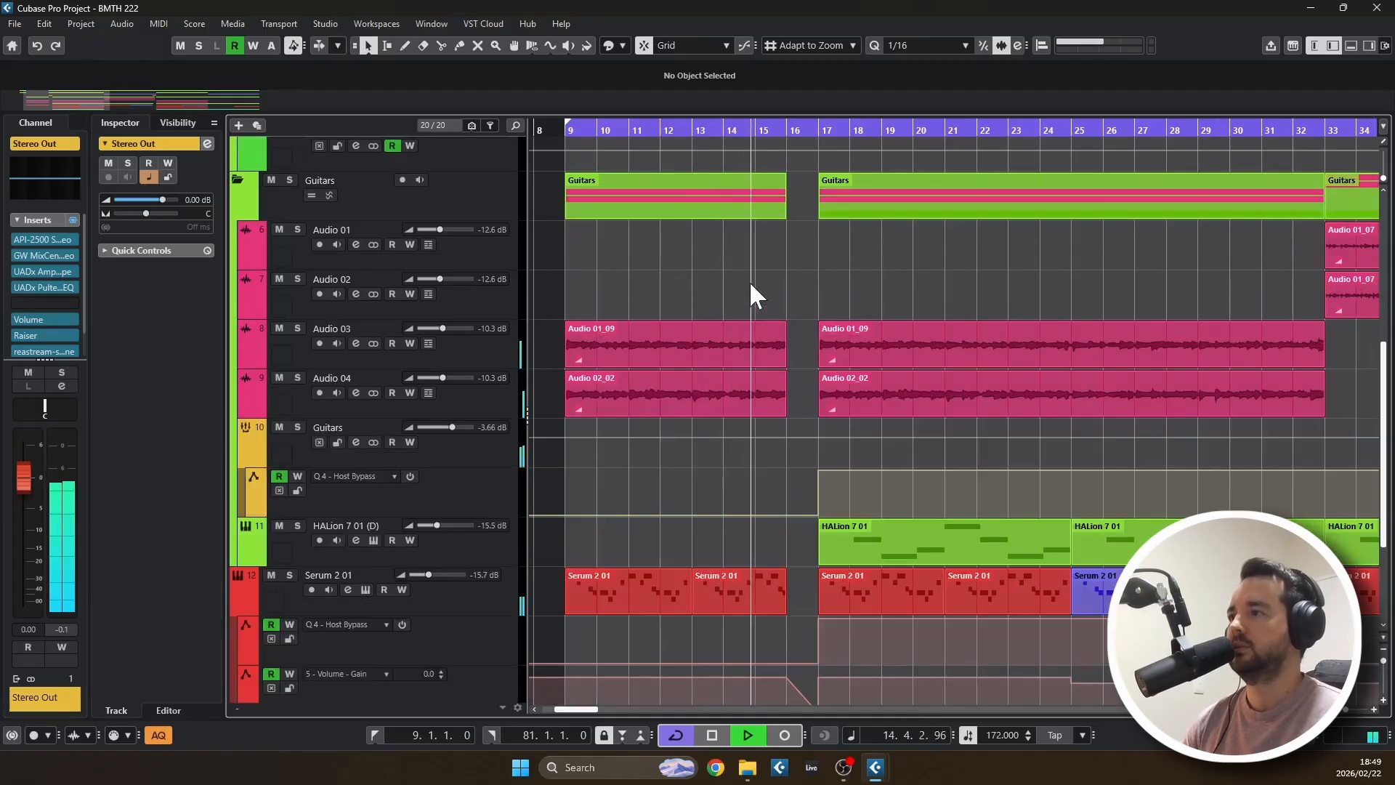
key(space)
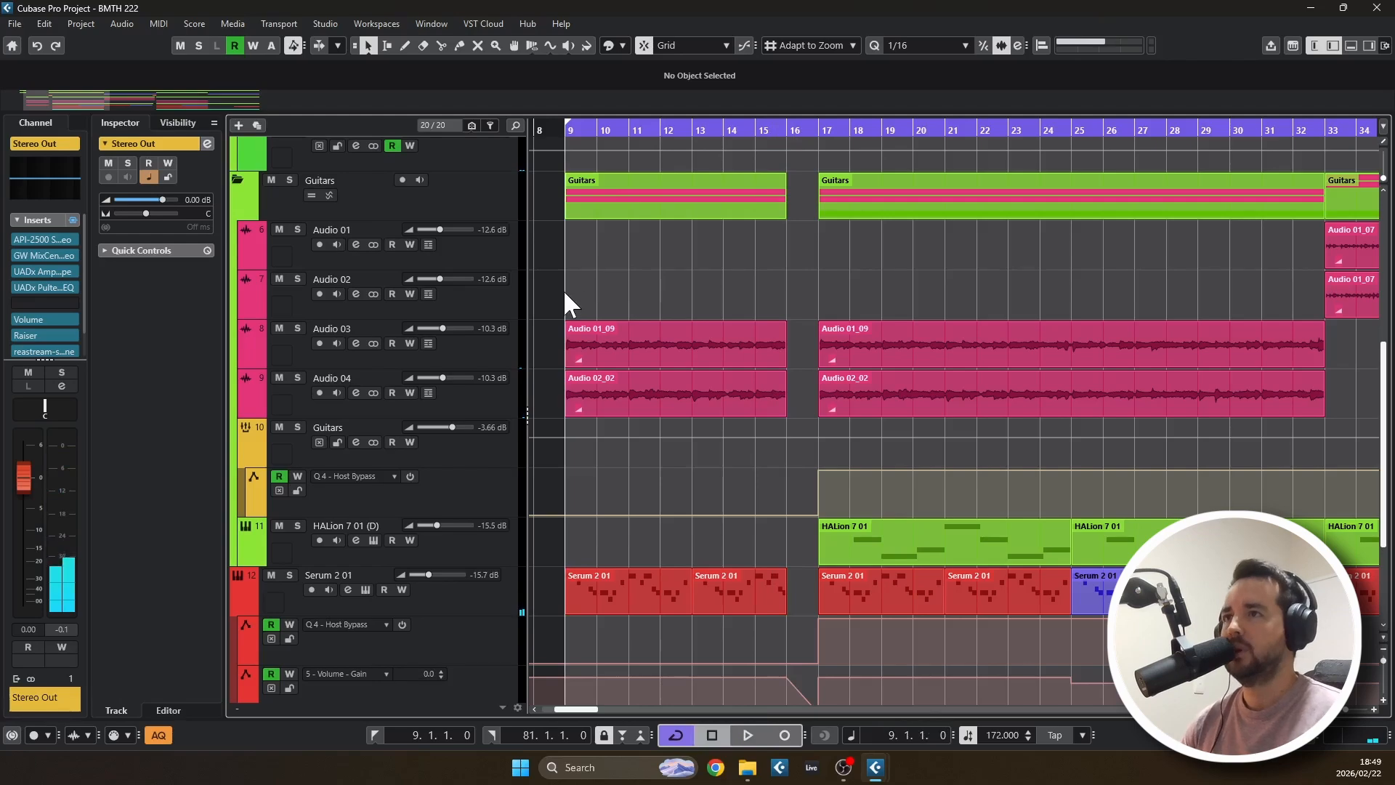
Check the channel settings and inserts of the Audio 03 and Audio 04 guitar tracks
scroll(574, 293, down, 2)
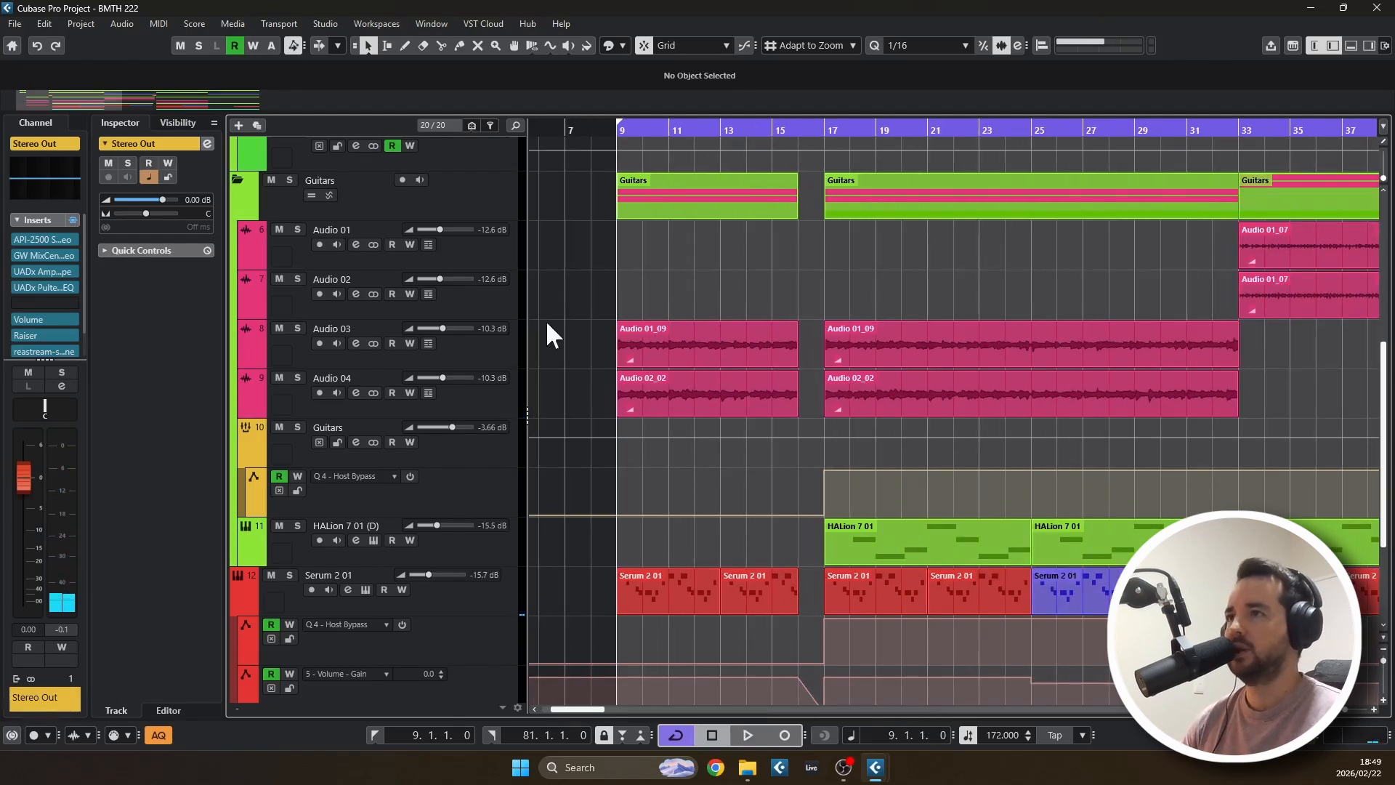
click(465, 349)
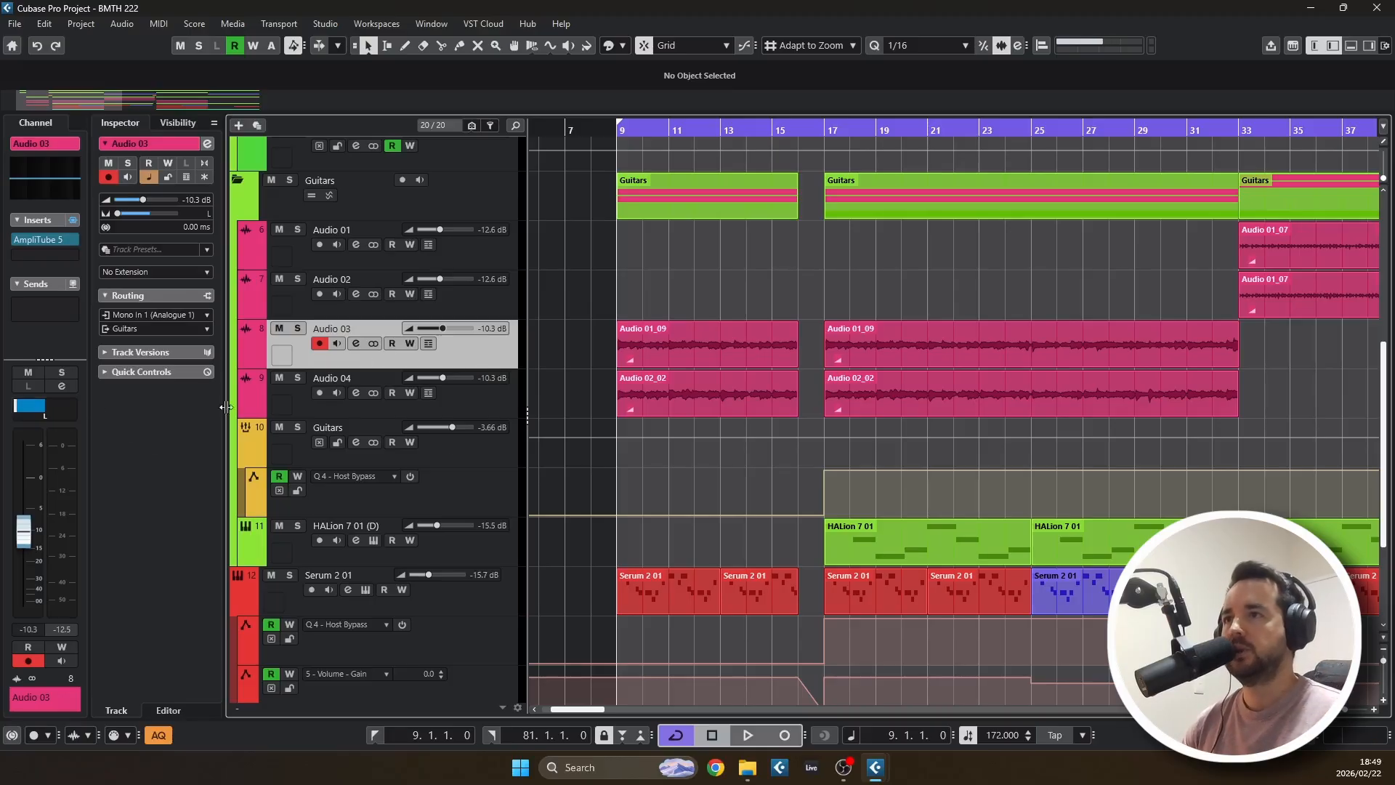
click(460, 408)
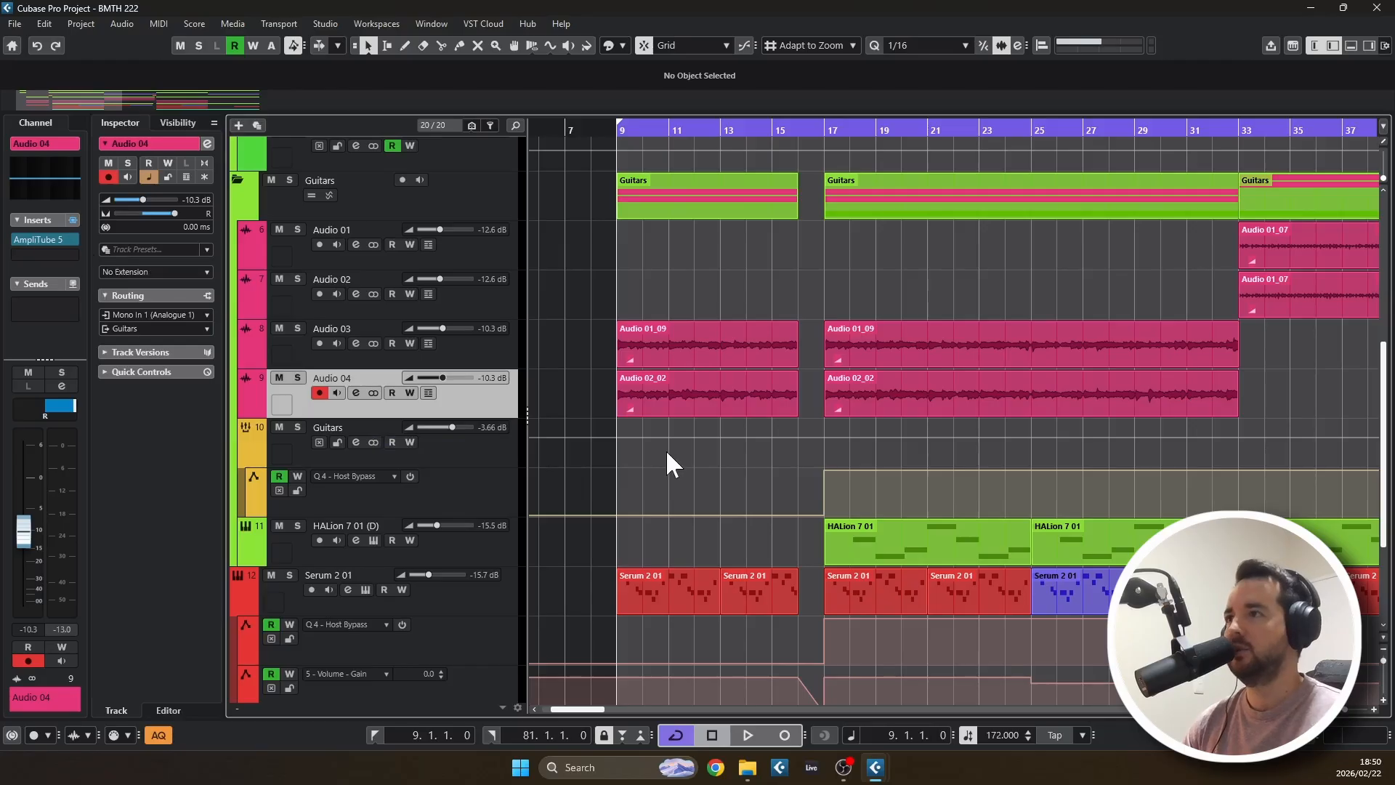
Inspect the fourth and third Pro-Q 4 inserts on the Guitars group channel, closing each plug-in window
click(489, 457)
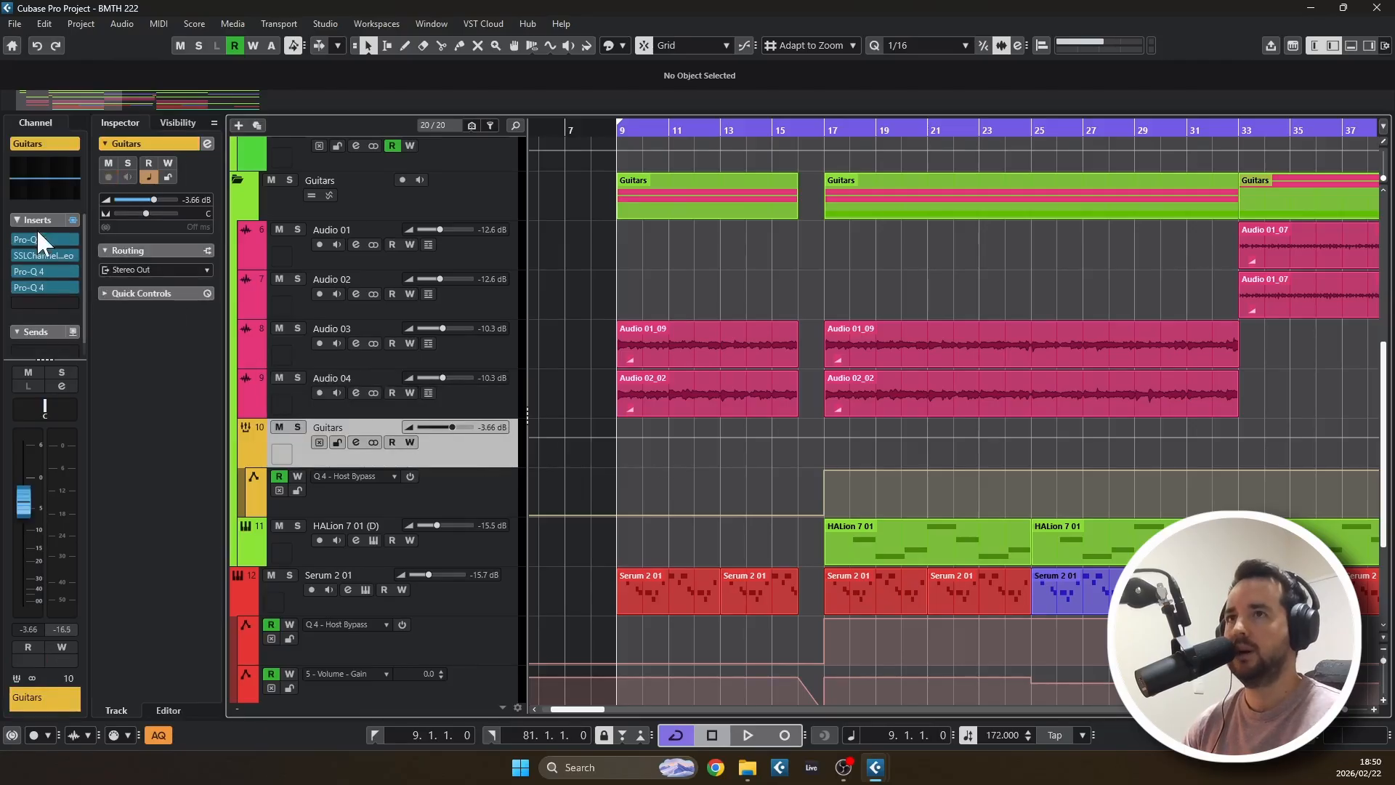
click(34, 285)
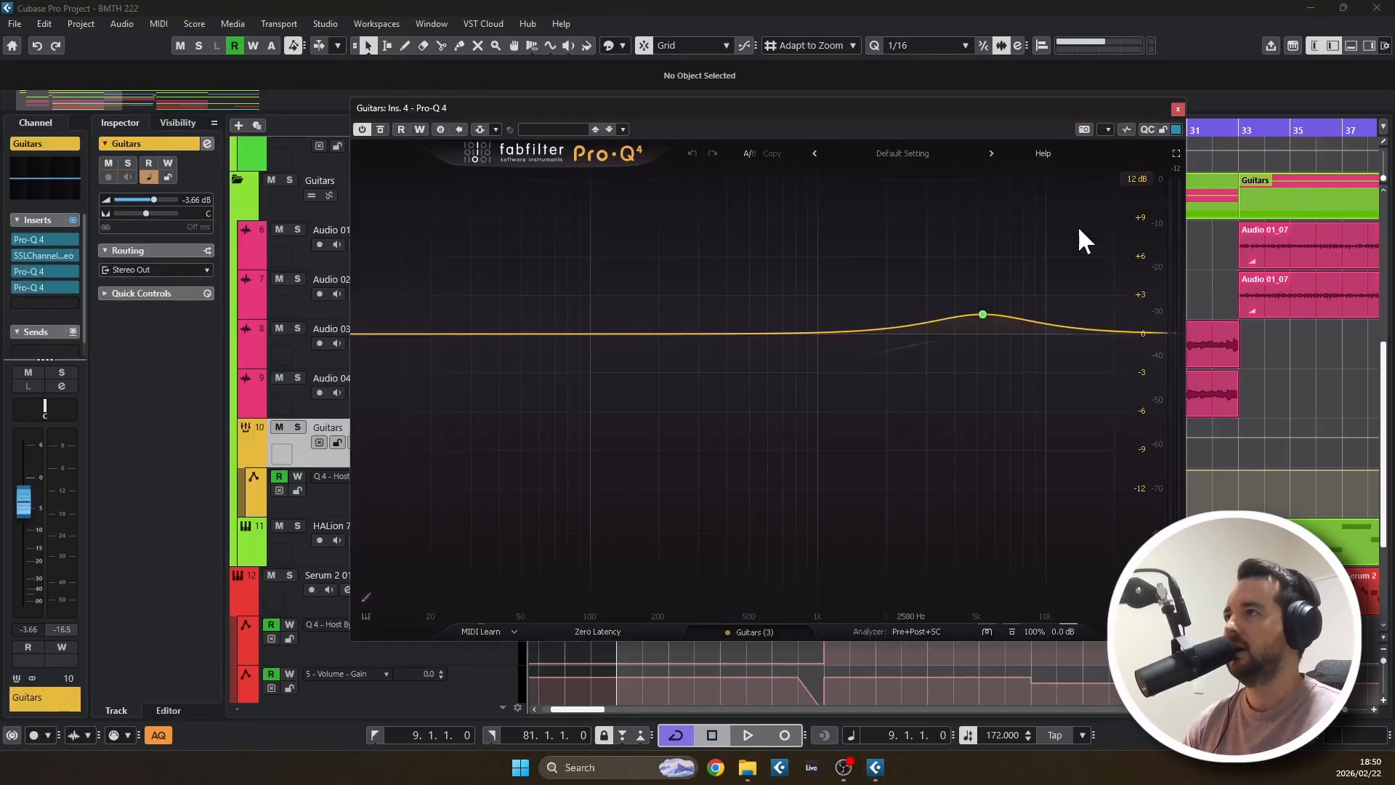
click(1178, 107)
click(32, 272)
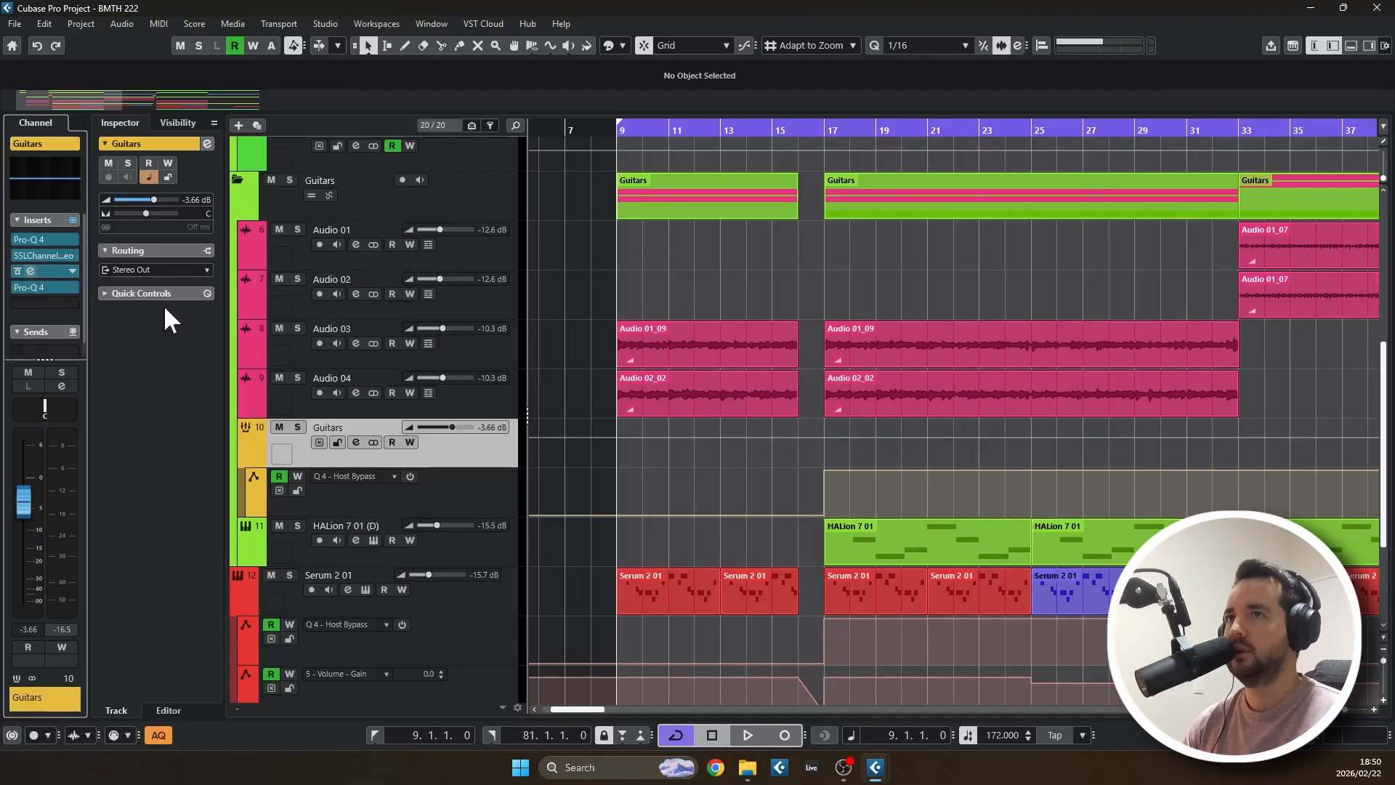
drag(876, 269, 809, 134)
click(1102, 136)
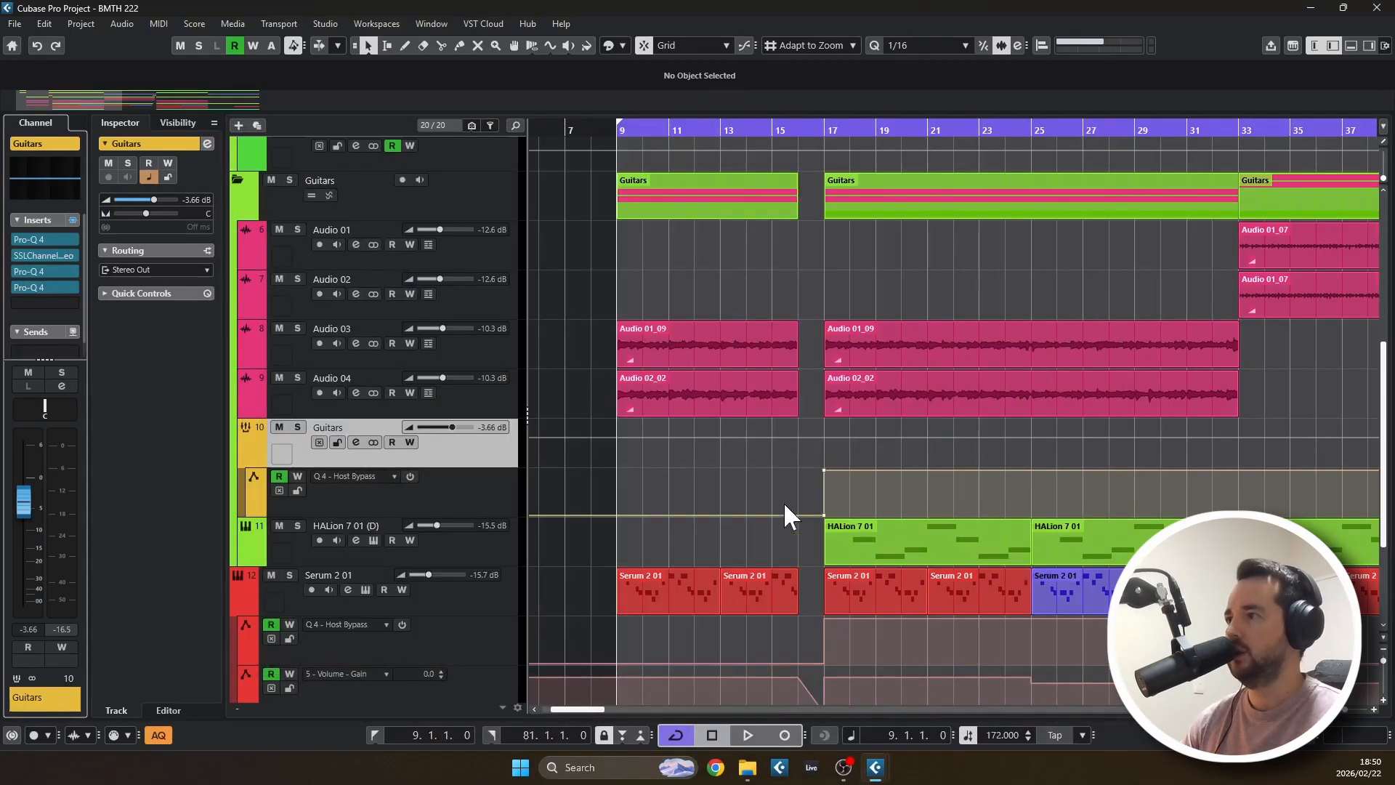
Examine the Guitars group's Pro-Q 4 bypass automation at bar 17 and audition the band-pass EQ in its third insert
scroll(842, 488, up, 3)
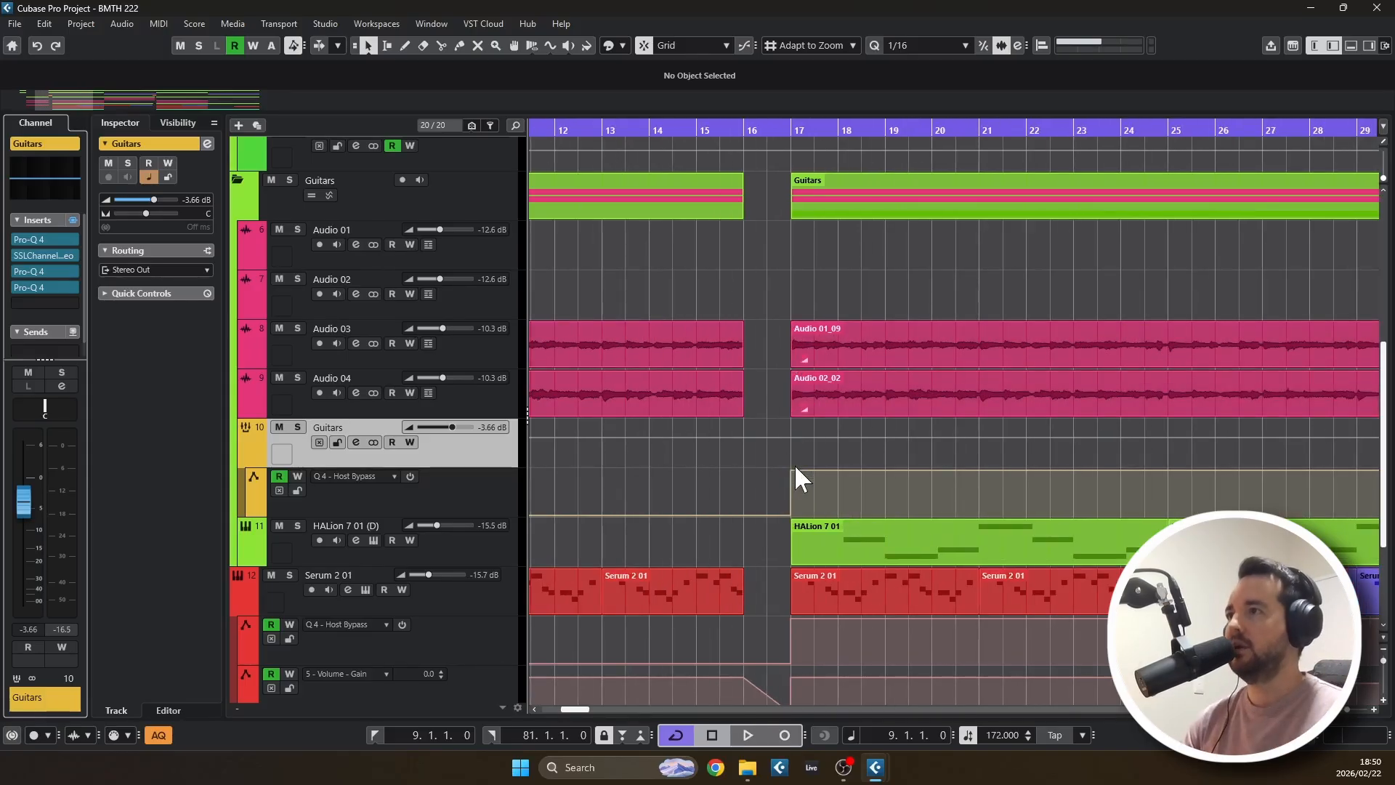
scroll(799, 464, down, 3)
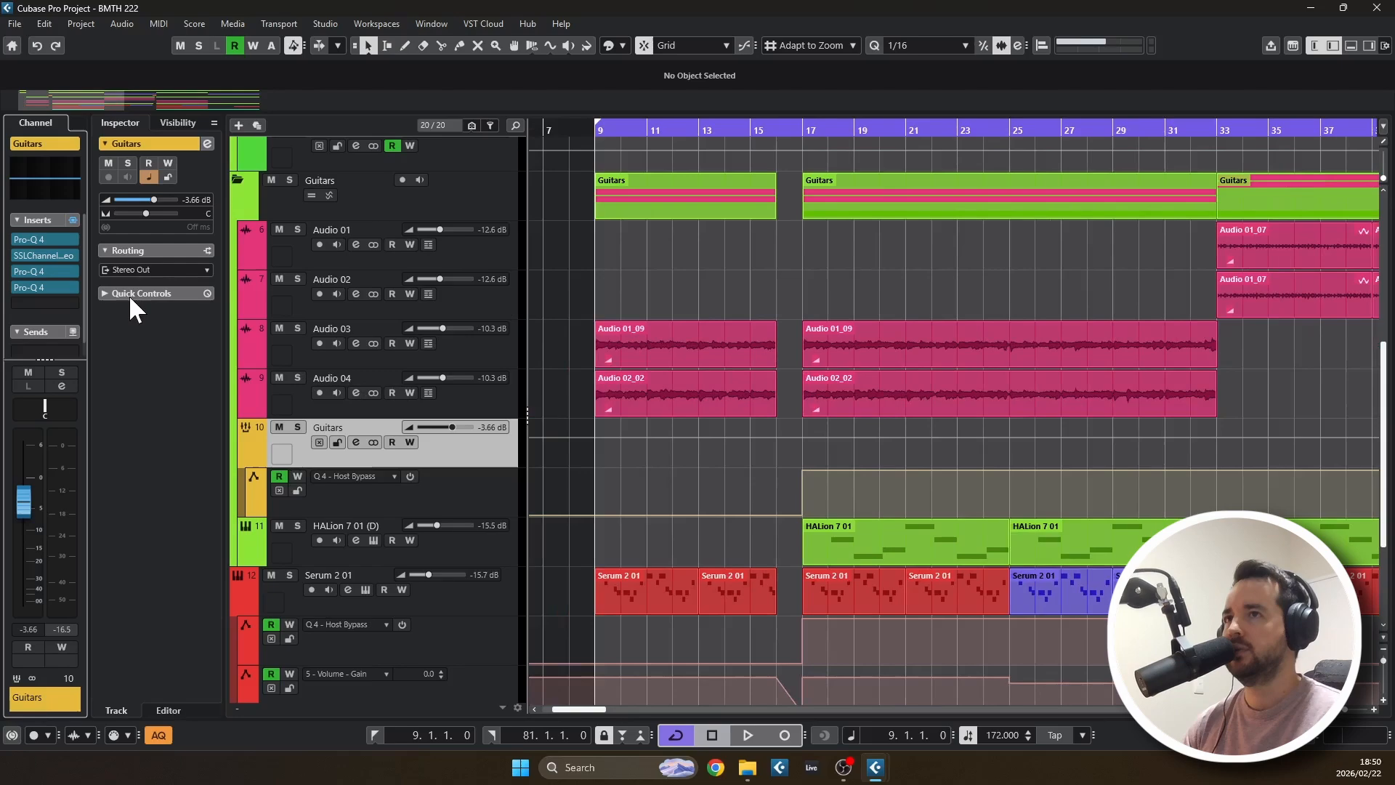
click(37, 270)
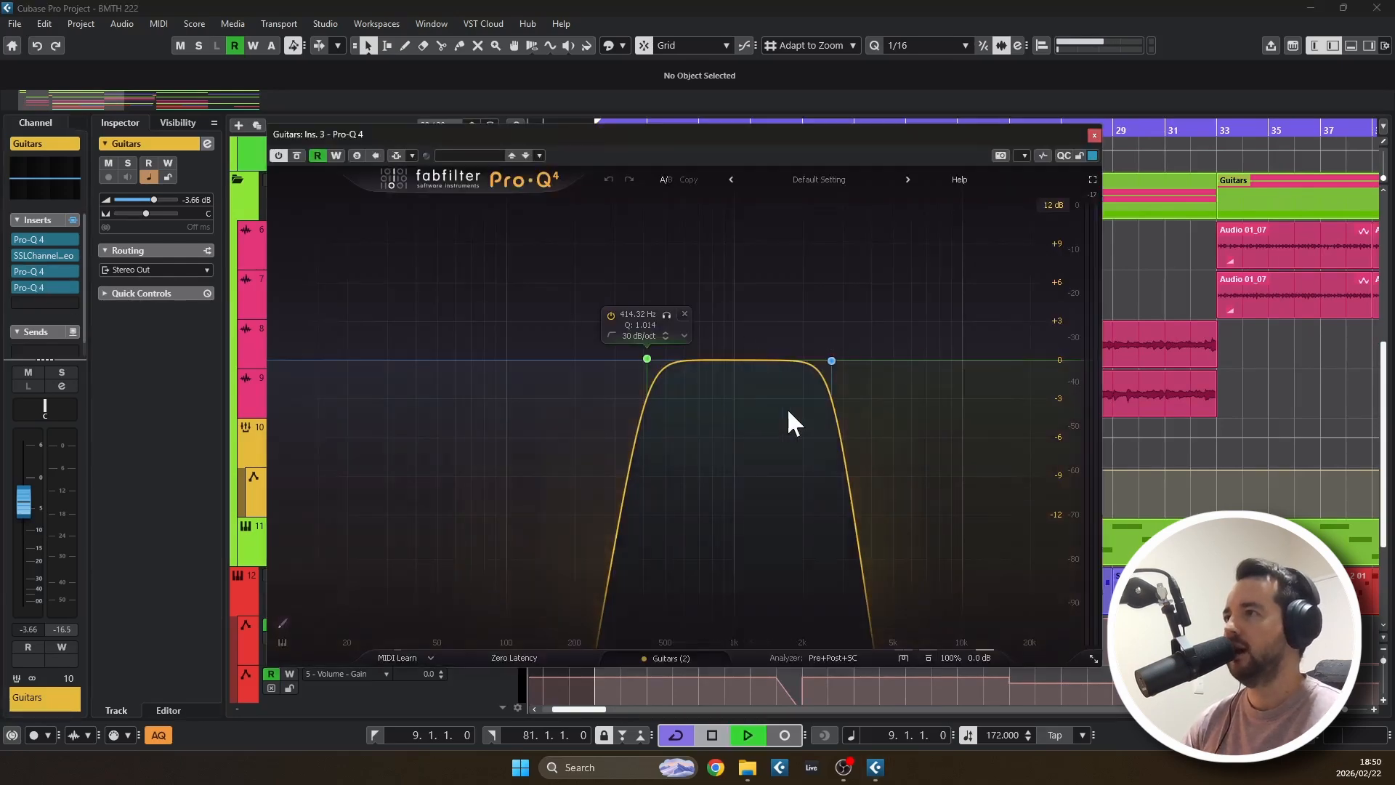
key(space)
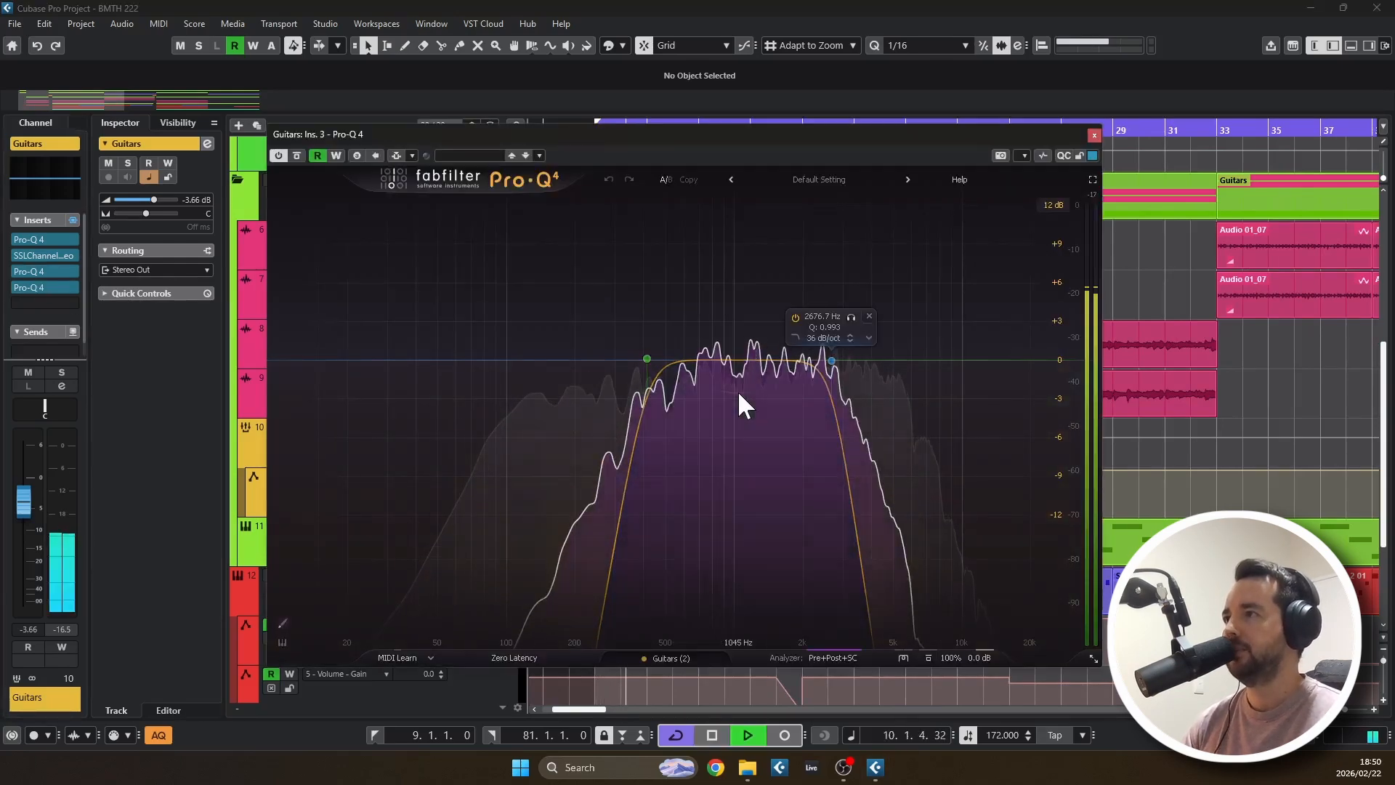
click(1093, 135)
key(space)
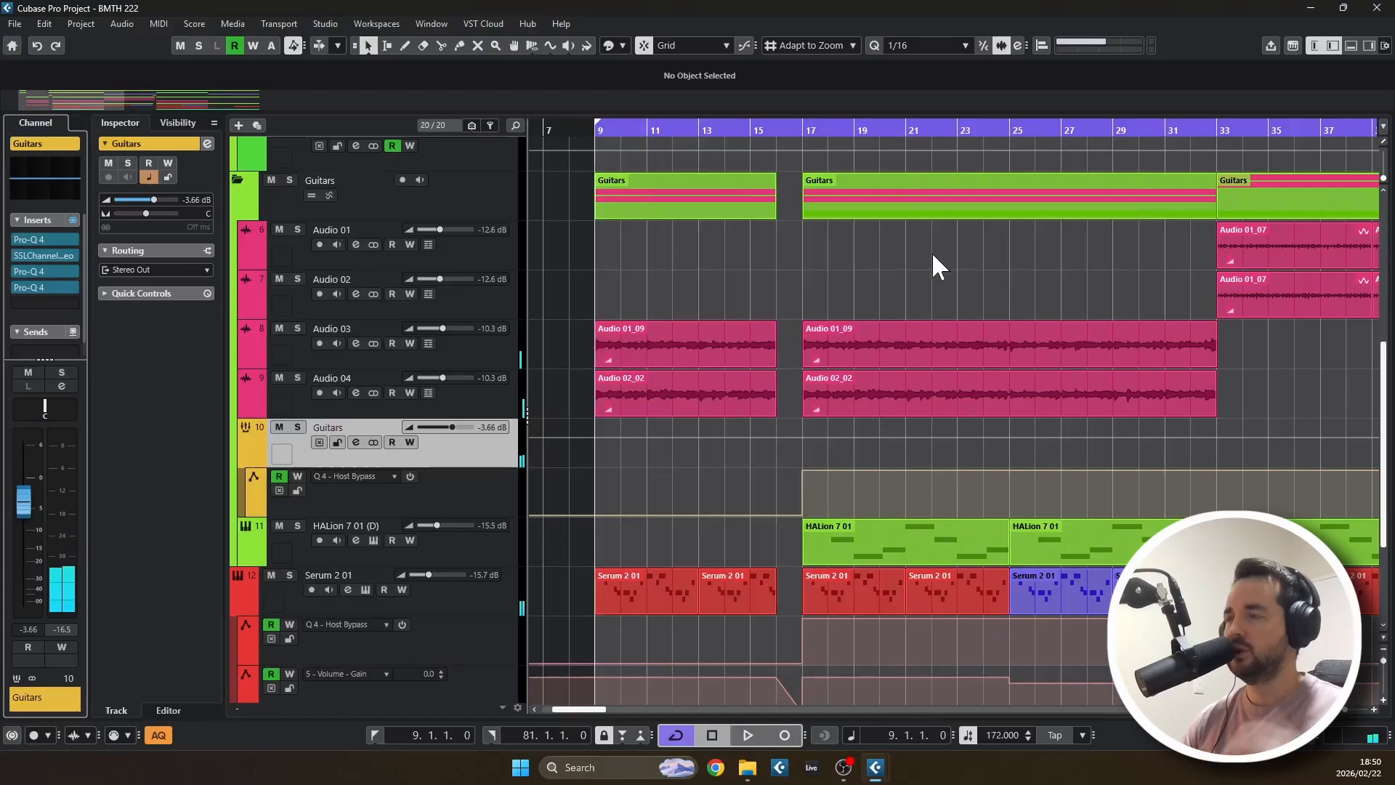
Solo the Serum 2 01 track and view its Serum 2 instrument patch, closing the instrument window
scroll(799, 404, down, 4)
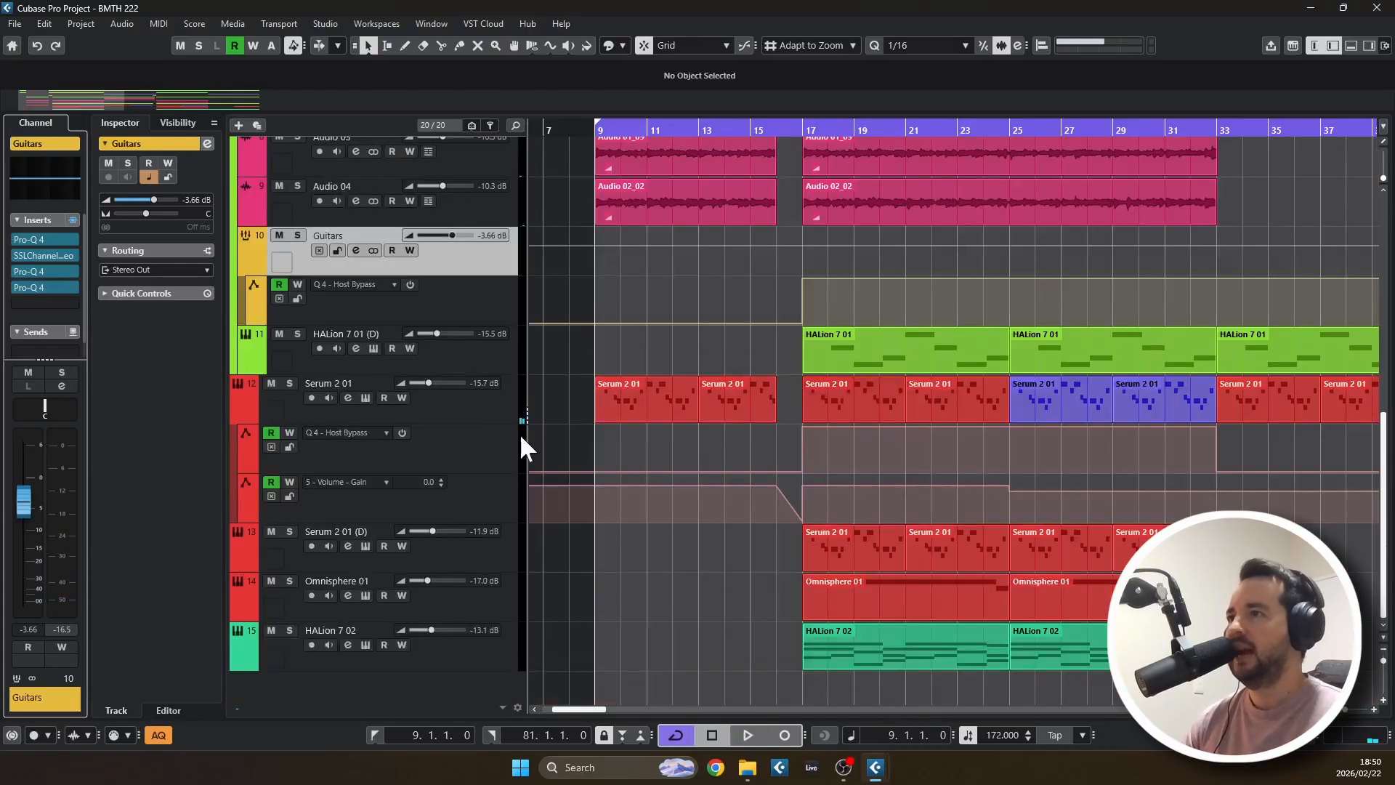
scroll(577, 429, up, 3)
click(289, 382)
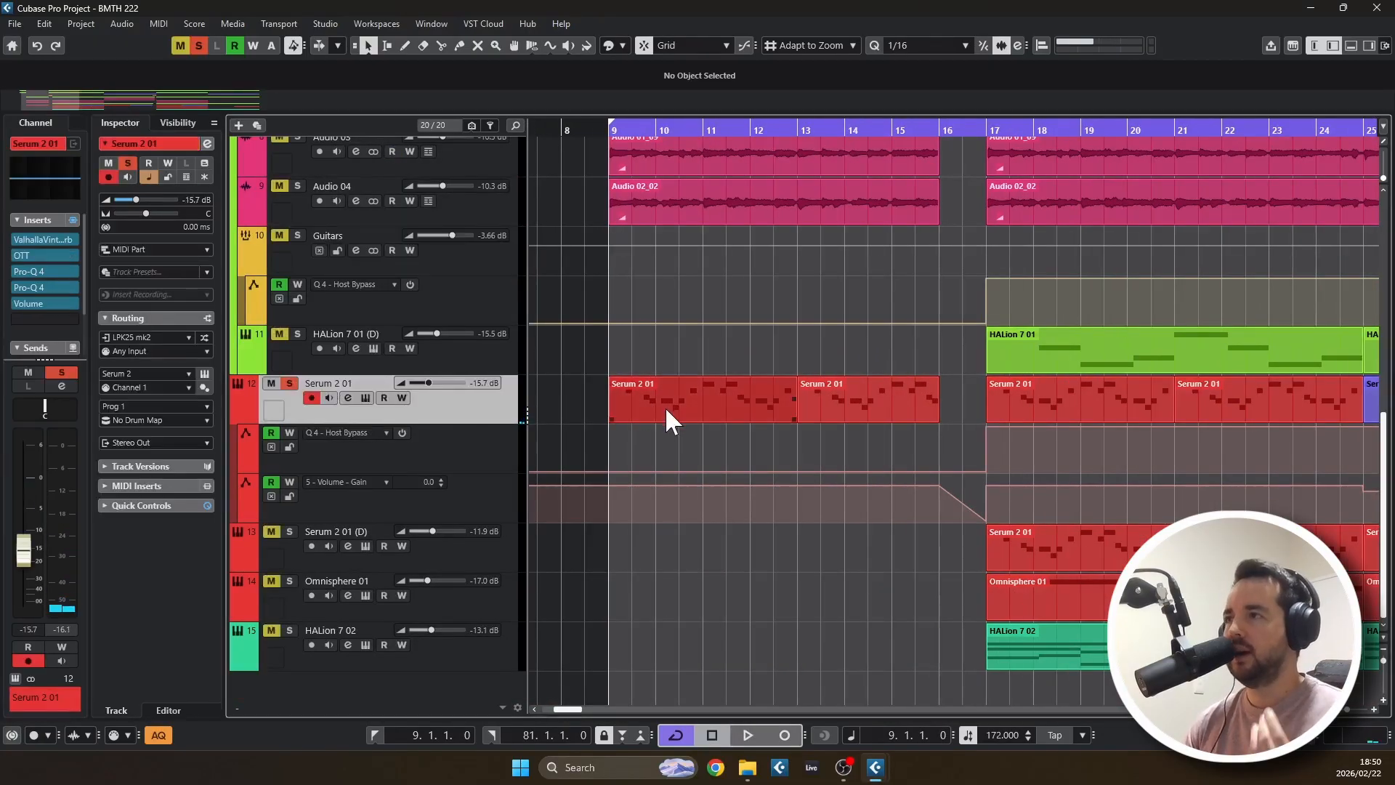
click(365, 397)
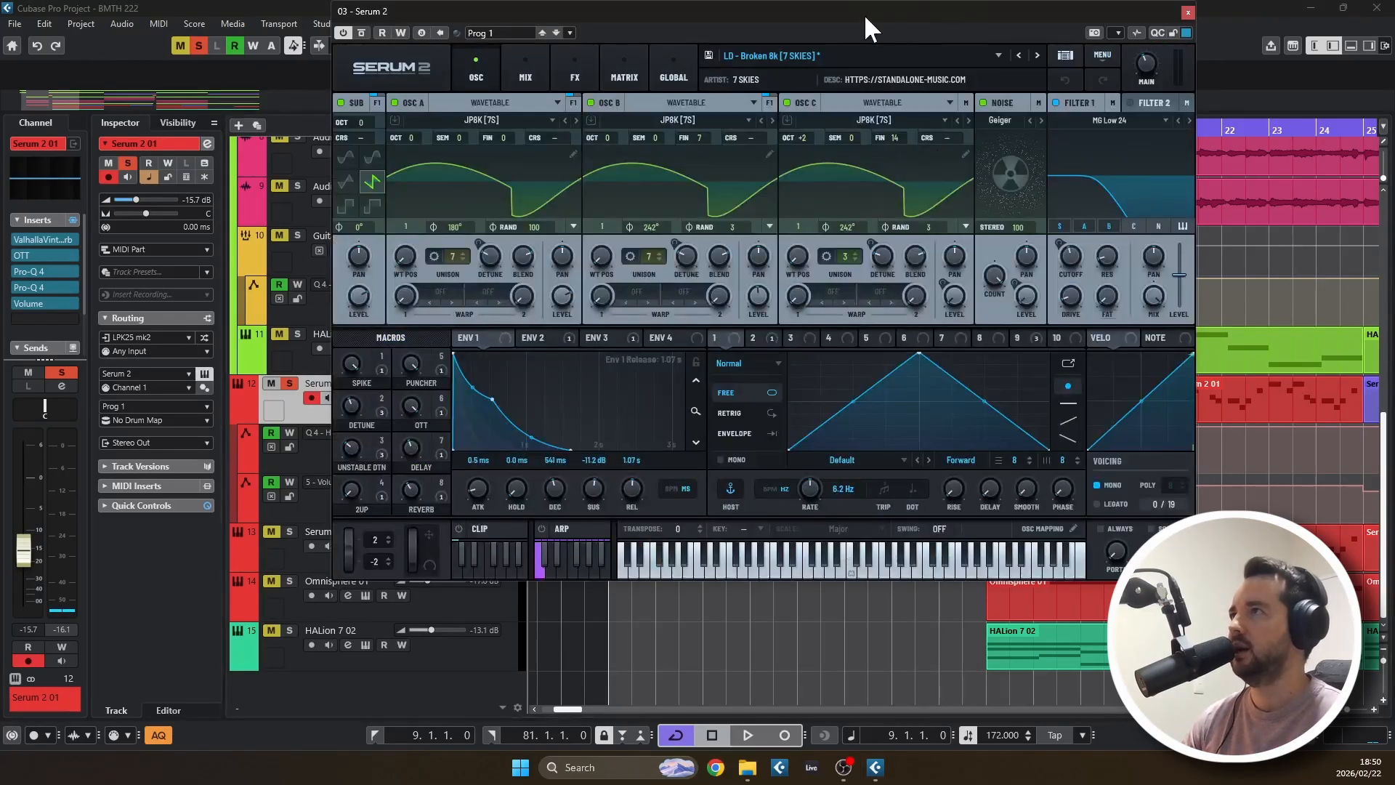
drag(864, 15, 834, 89)
click(772, 473)
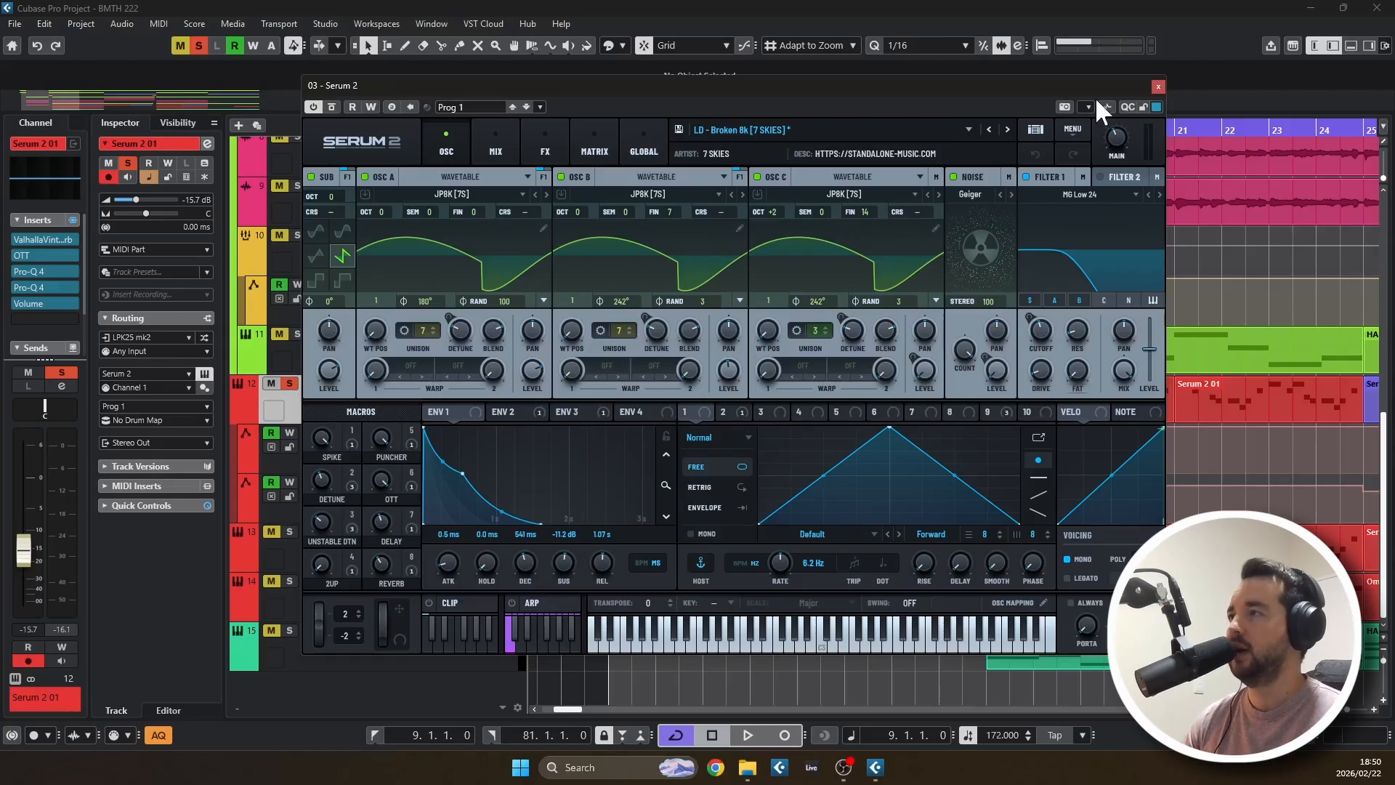
click(1158, 87)
View the notes of the Serum 2 01 MIDI part at bar 9 in the key editor and close the editor
double_click(716, 396)
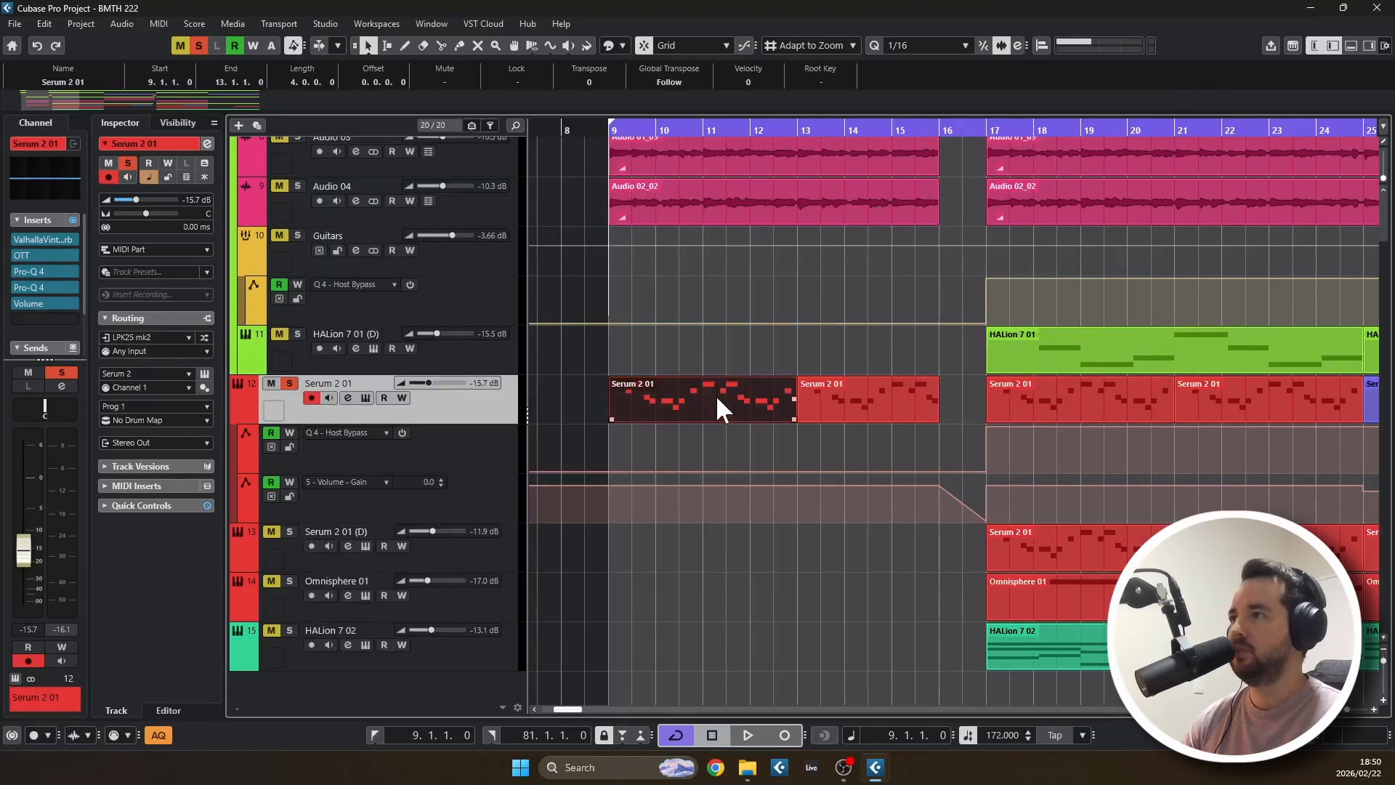
scroll(684, 427, up, 5)
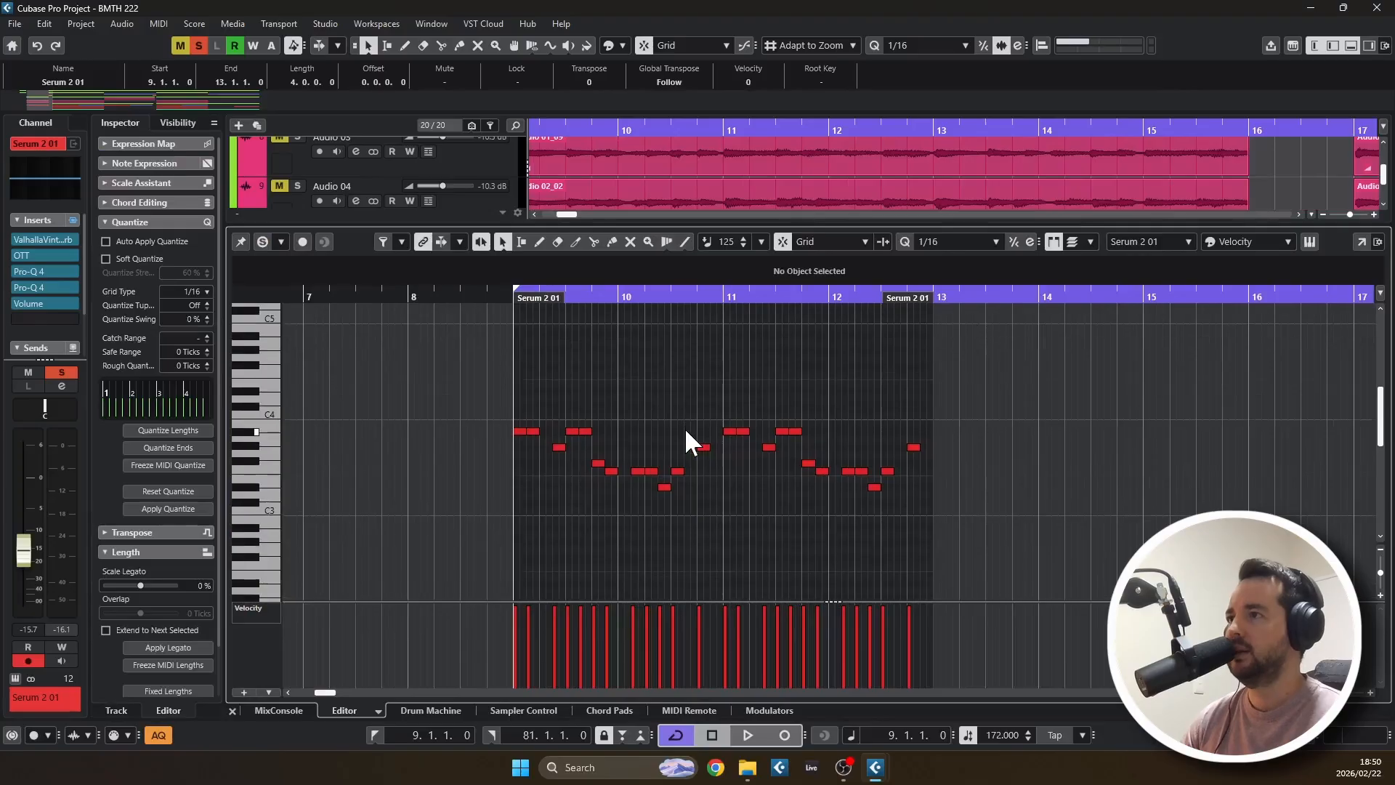
scroll(685, 427, up, 1)
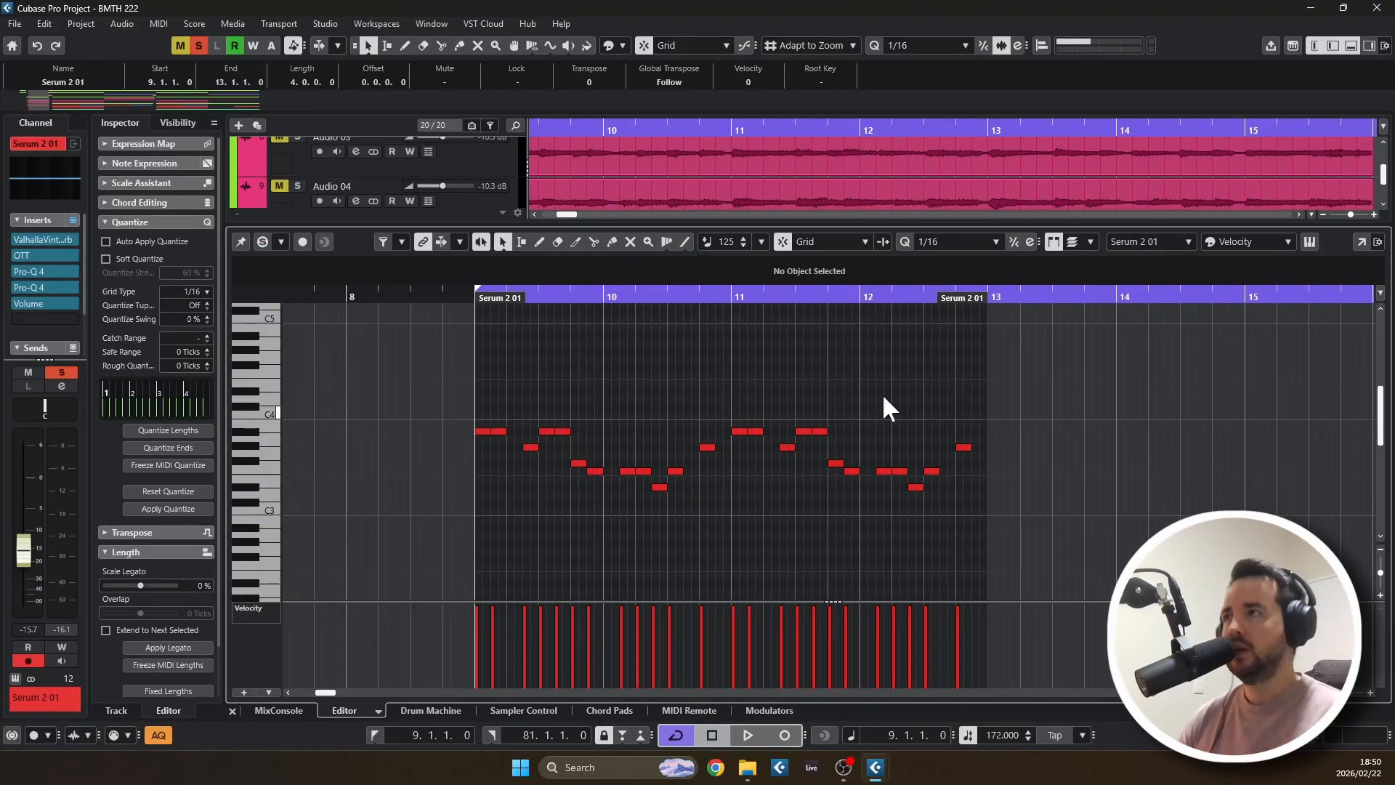
click(1351, 45)
Review the band-pass curve in the Pro-Q 4 on the Serum 2 01 track's fourth insert and close it
scroll(945, 336, down, 3)
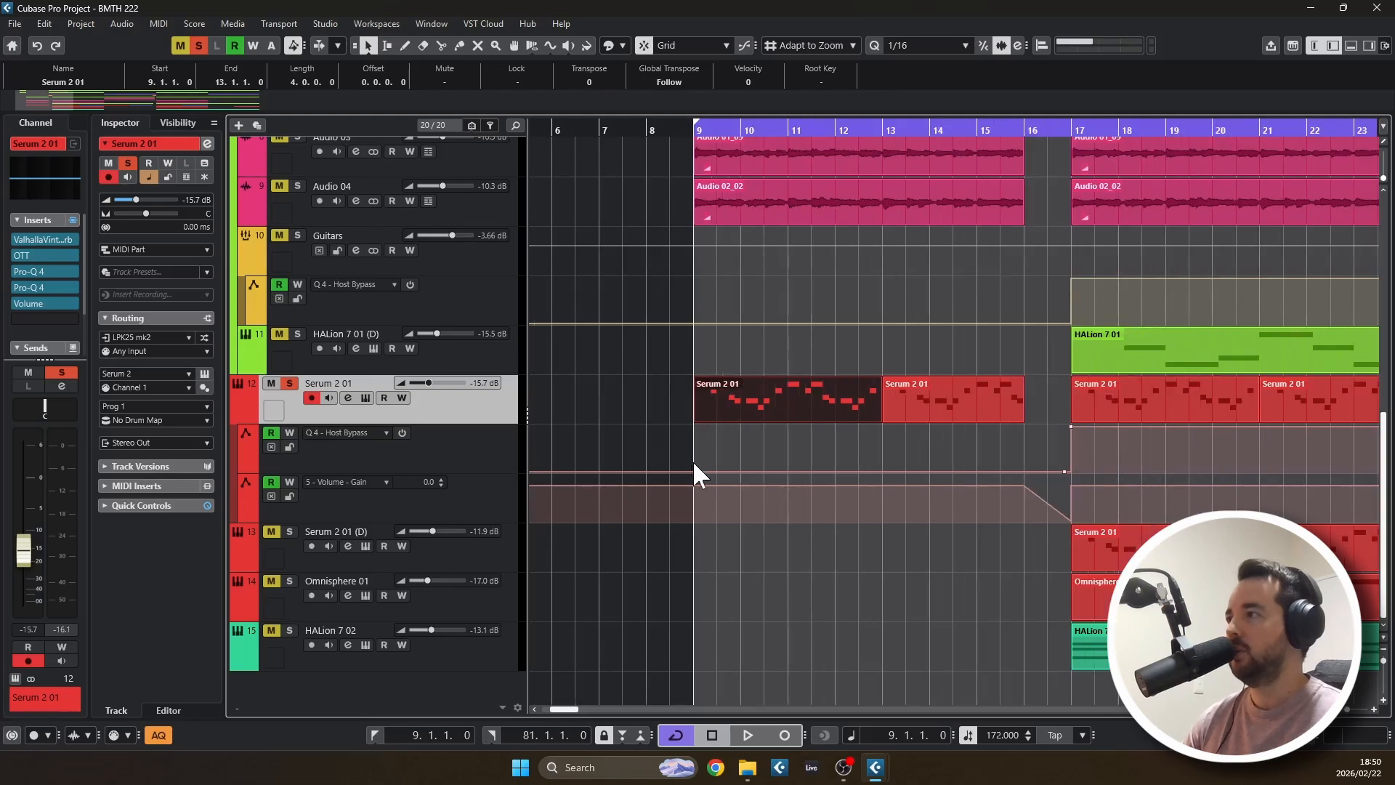
scroll(694, 474, down, 2)
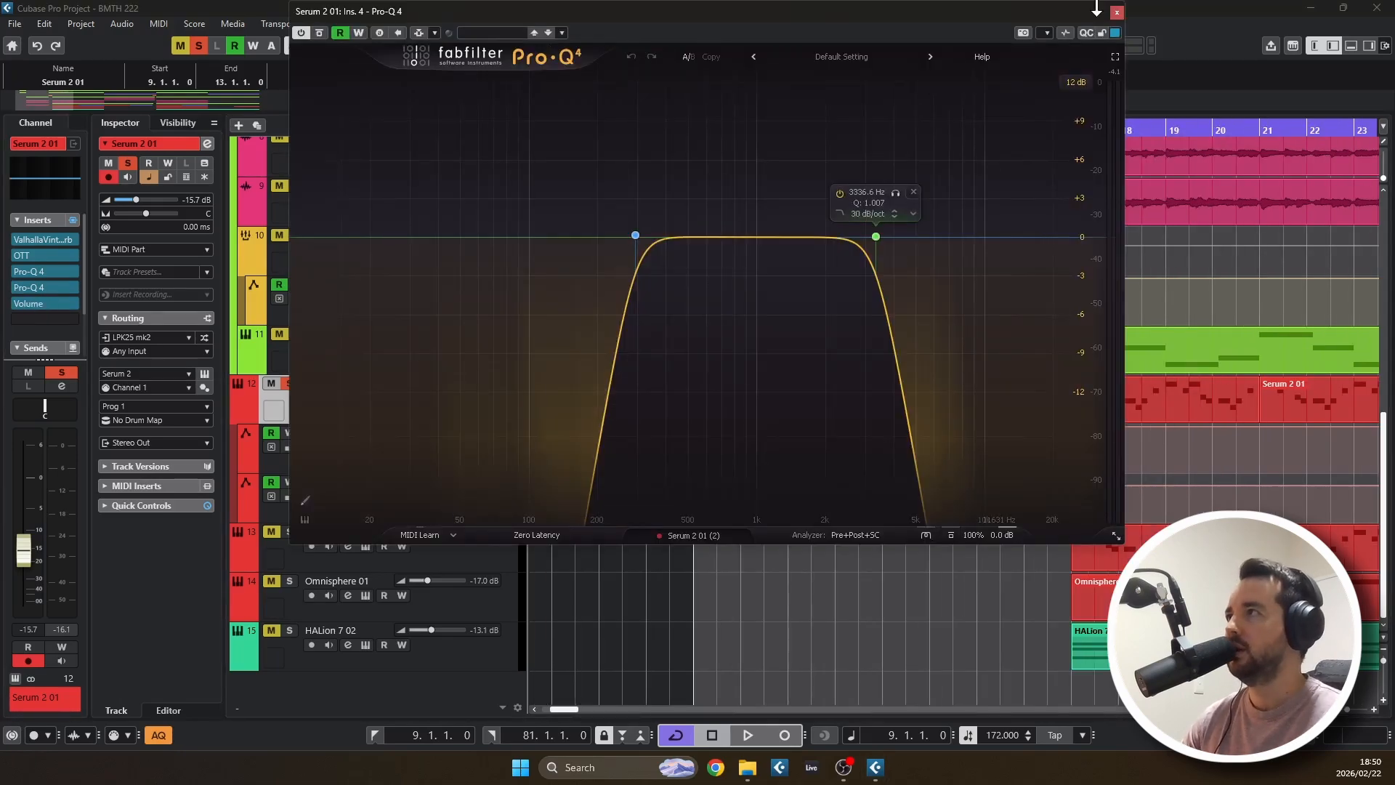
click(1116, 12)
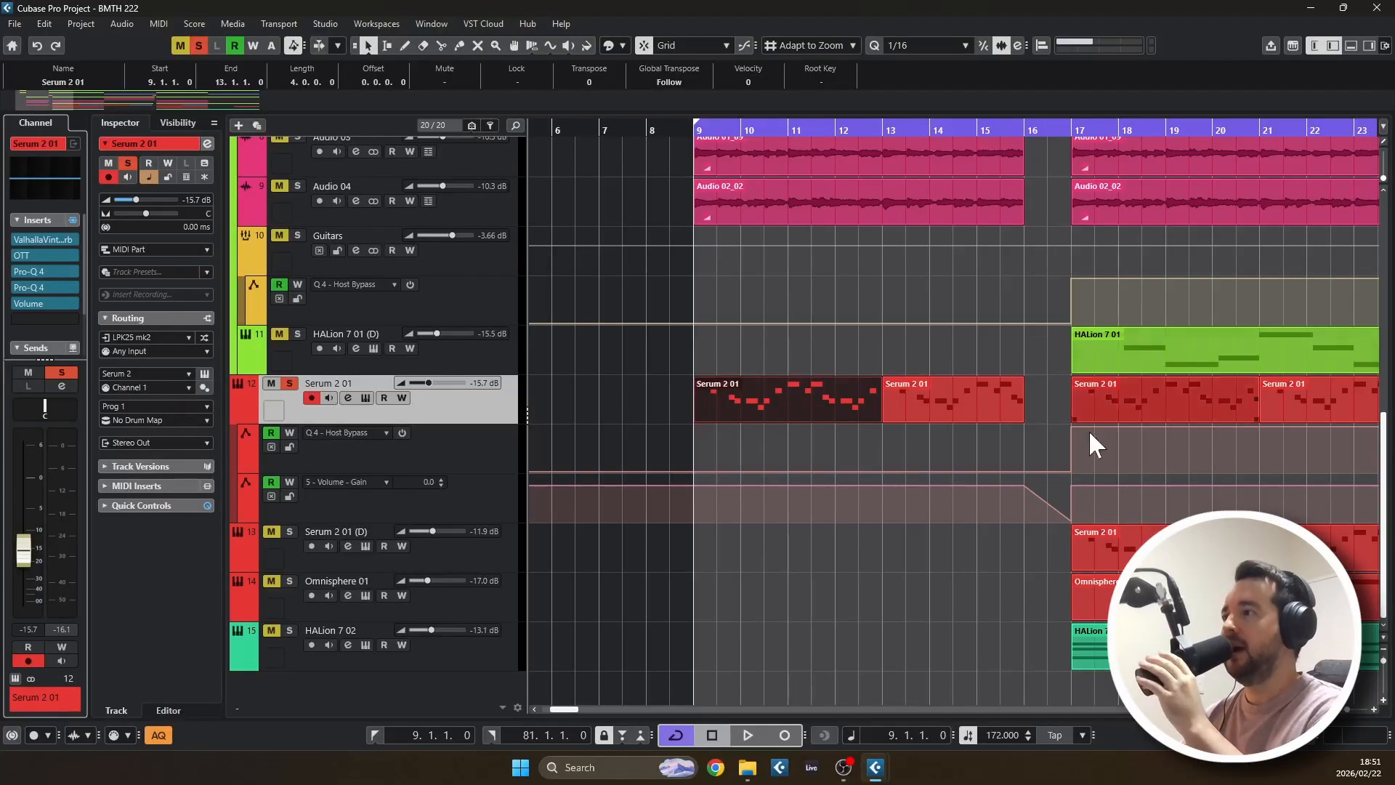
Inspect the Volume plug-in on Serum 2 01 and audition the soloed track's automated fade into bar 17, starting from bar 13
scroll(1126, 456, up, 1)
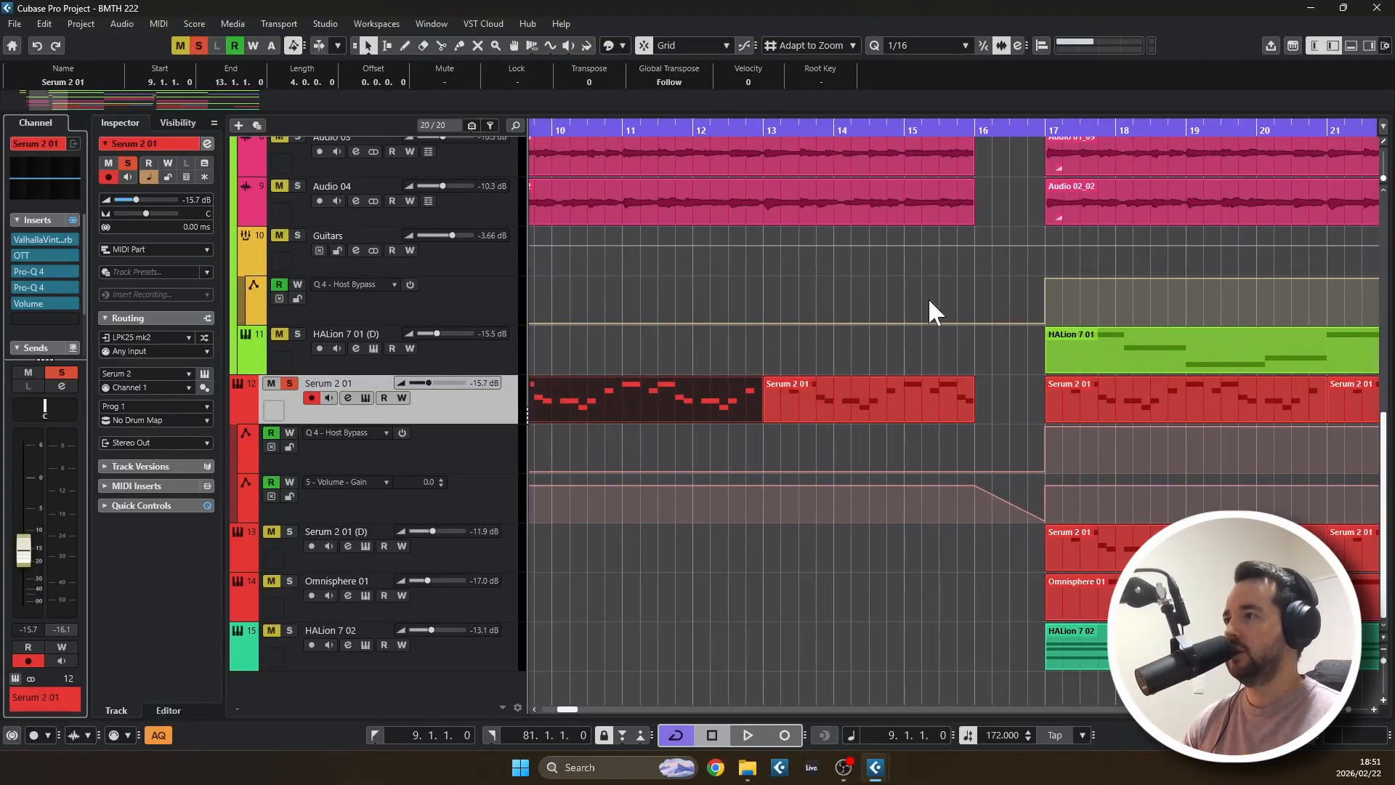
click(762, 132)
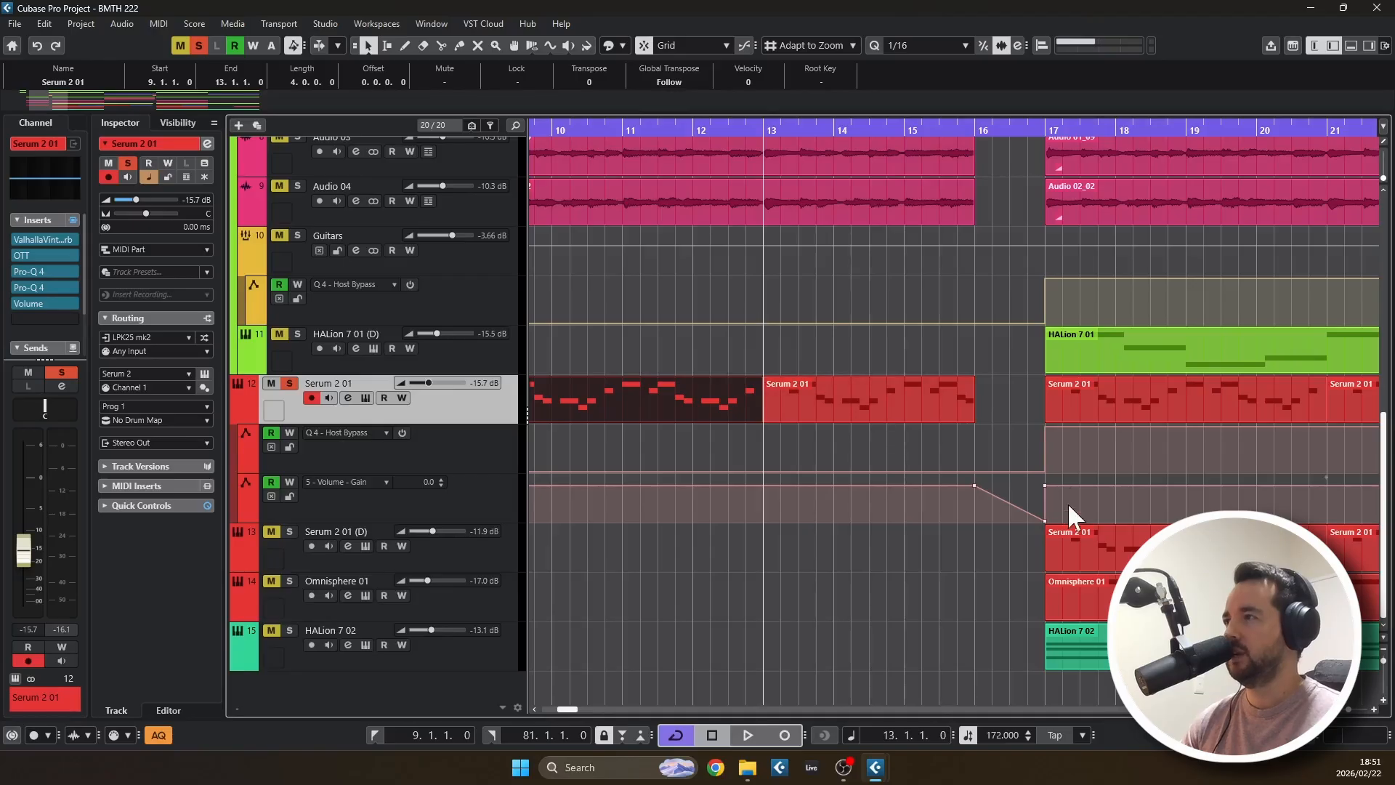
click(33, 302)
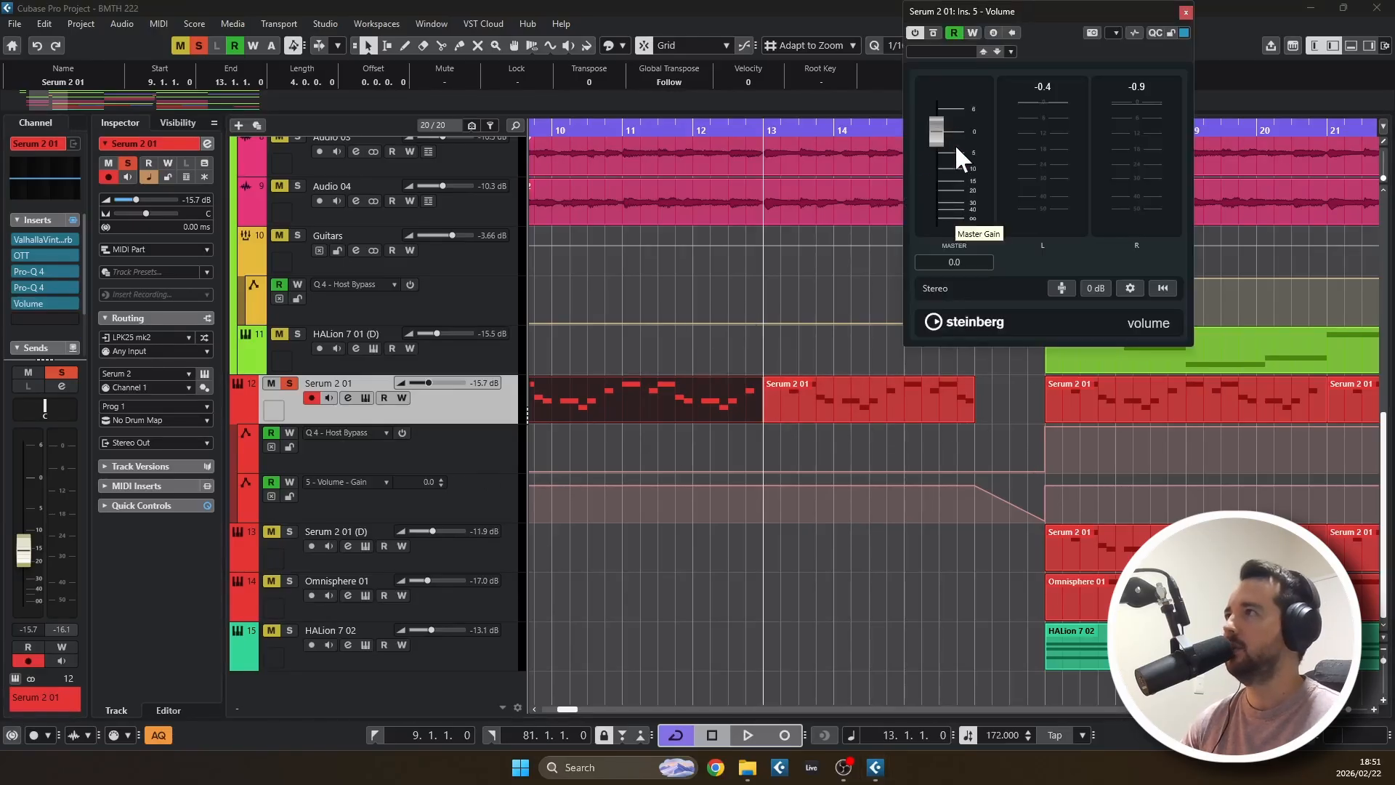
drag(1092, 12, 883, 118)
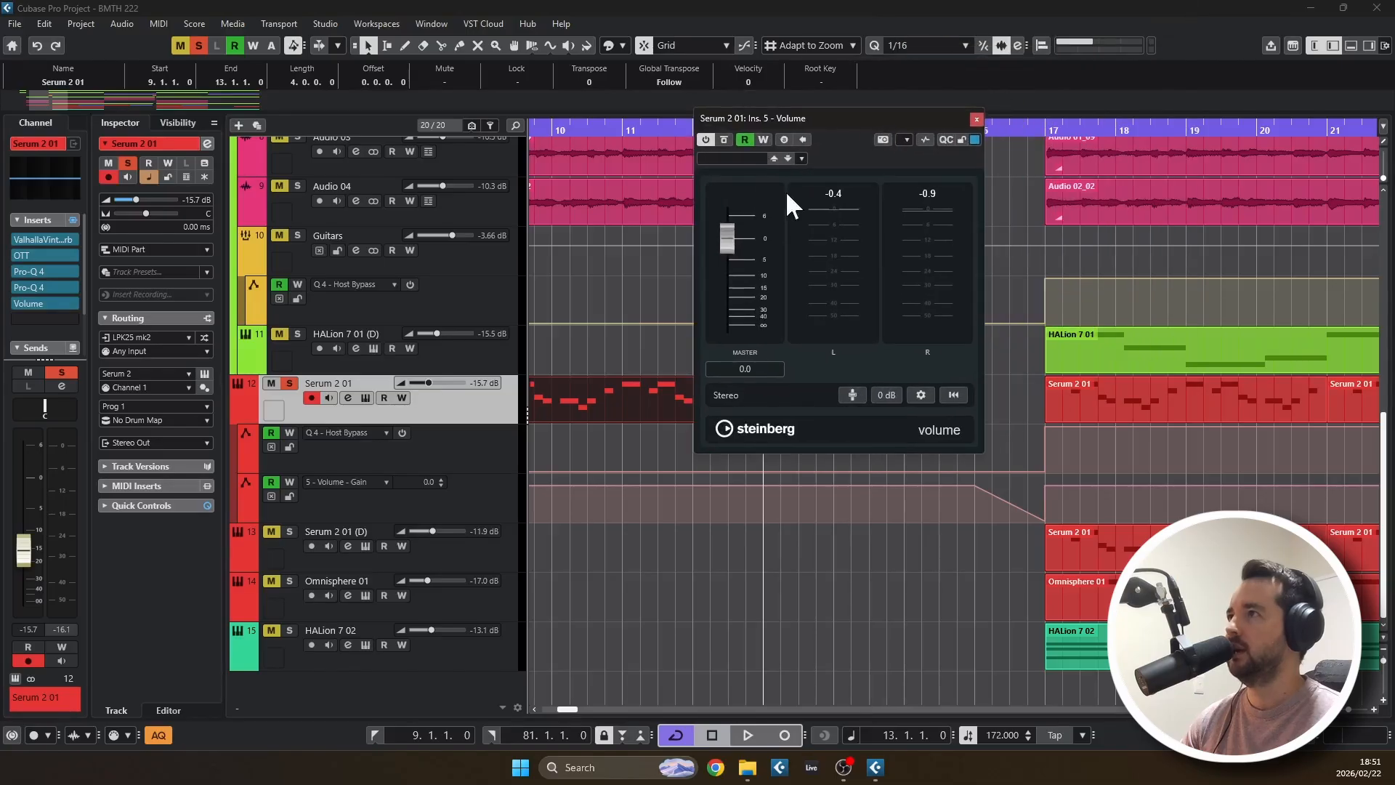
click(975, 119)
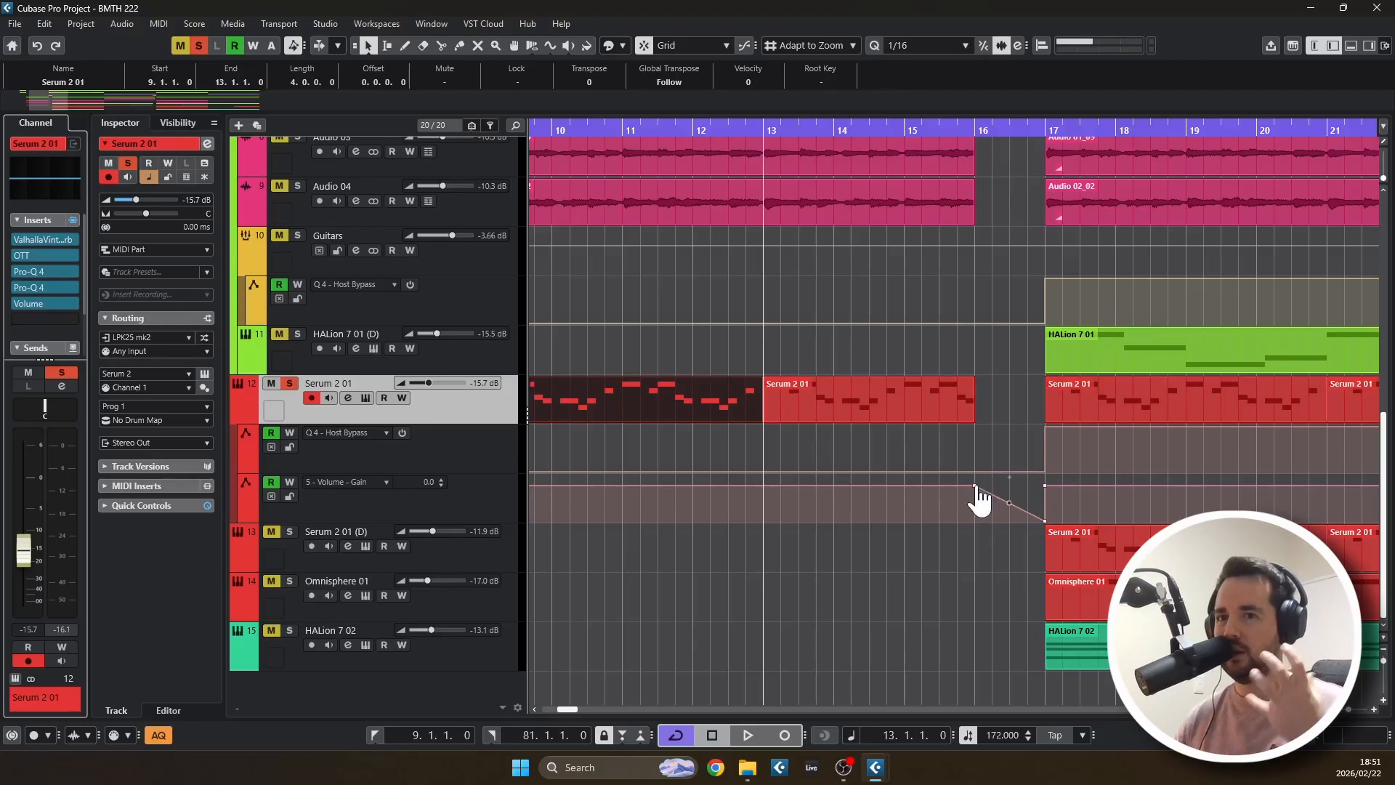
key(space)
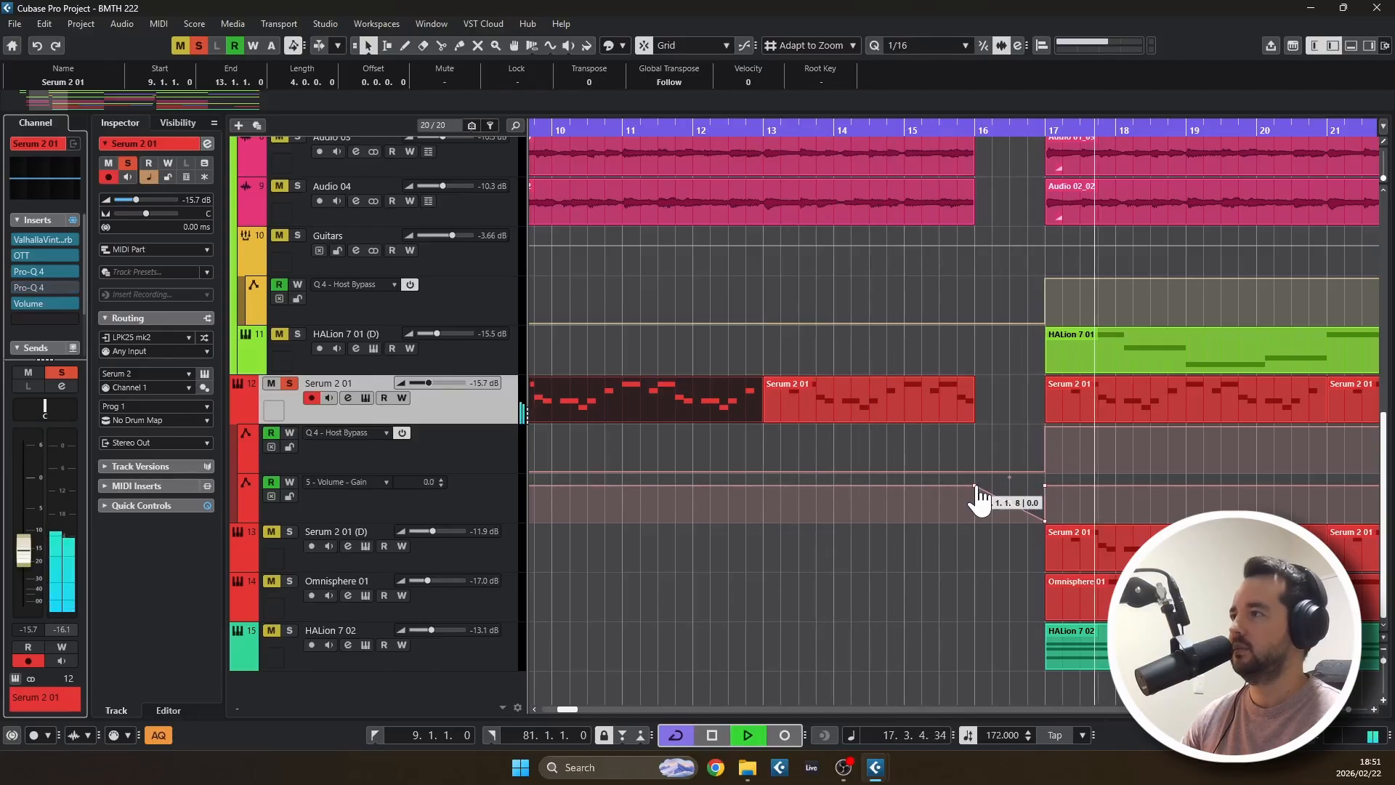
key(space)
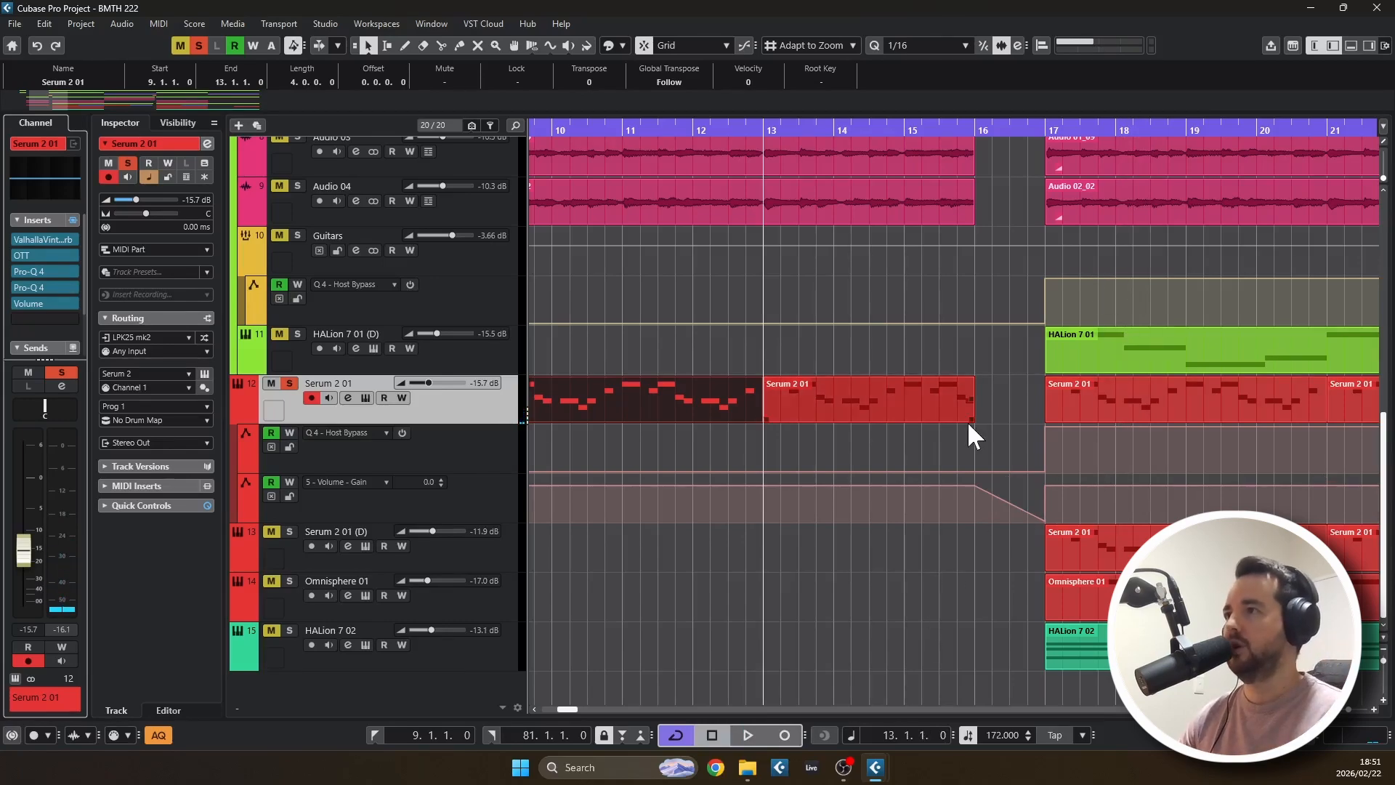
Solo the Guitars group track and play the unfiltered guitars from bar 17
scroll(966, 420, down, 3)
scroll(813, 308, down, 3)
scroll(812, 306, up, 3)
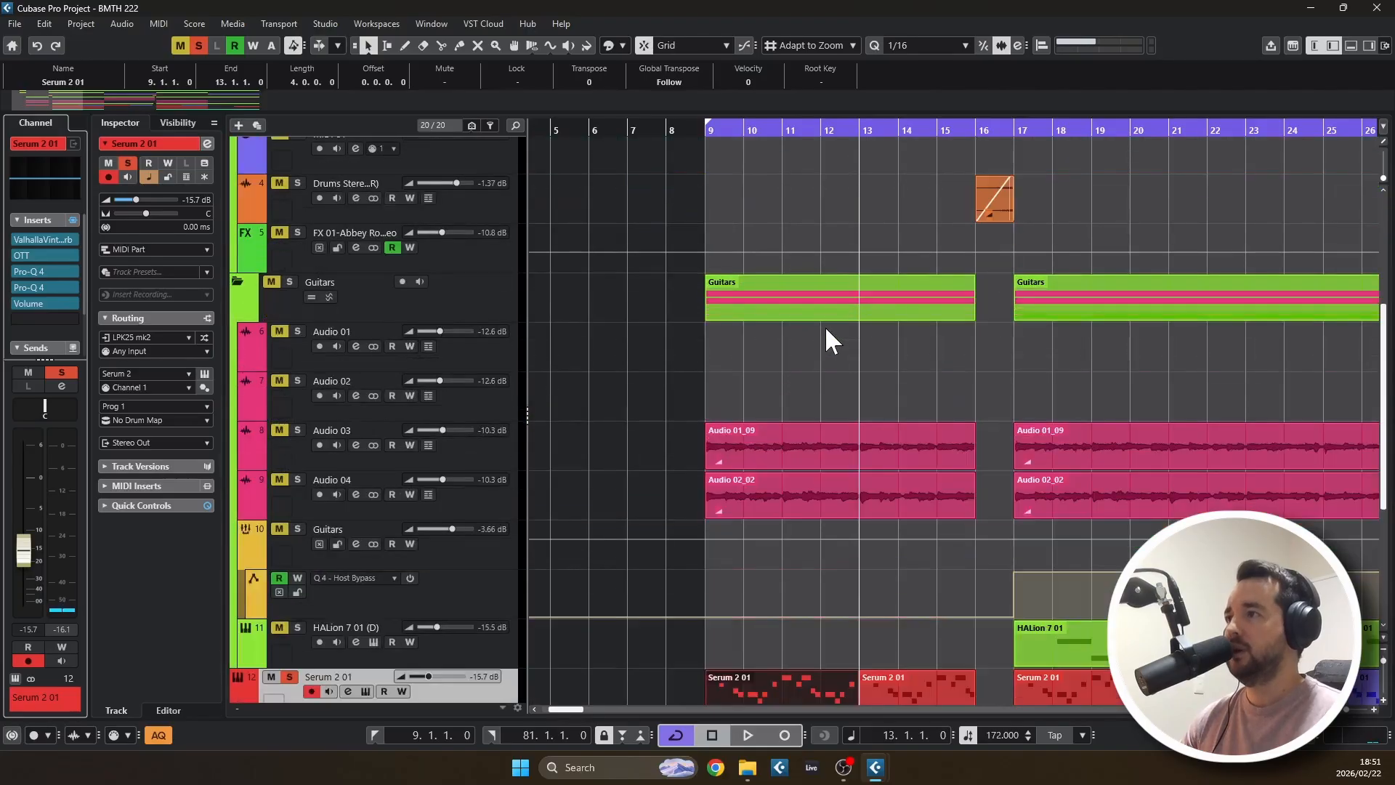
click(299, 520)
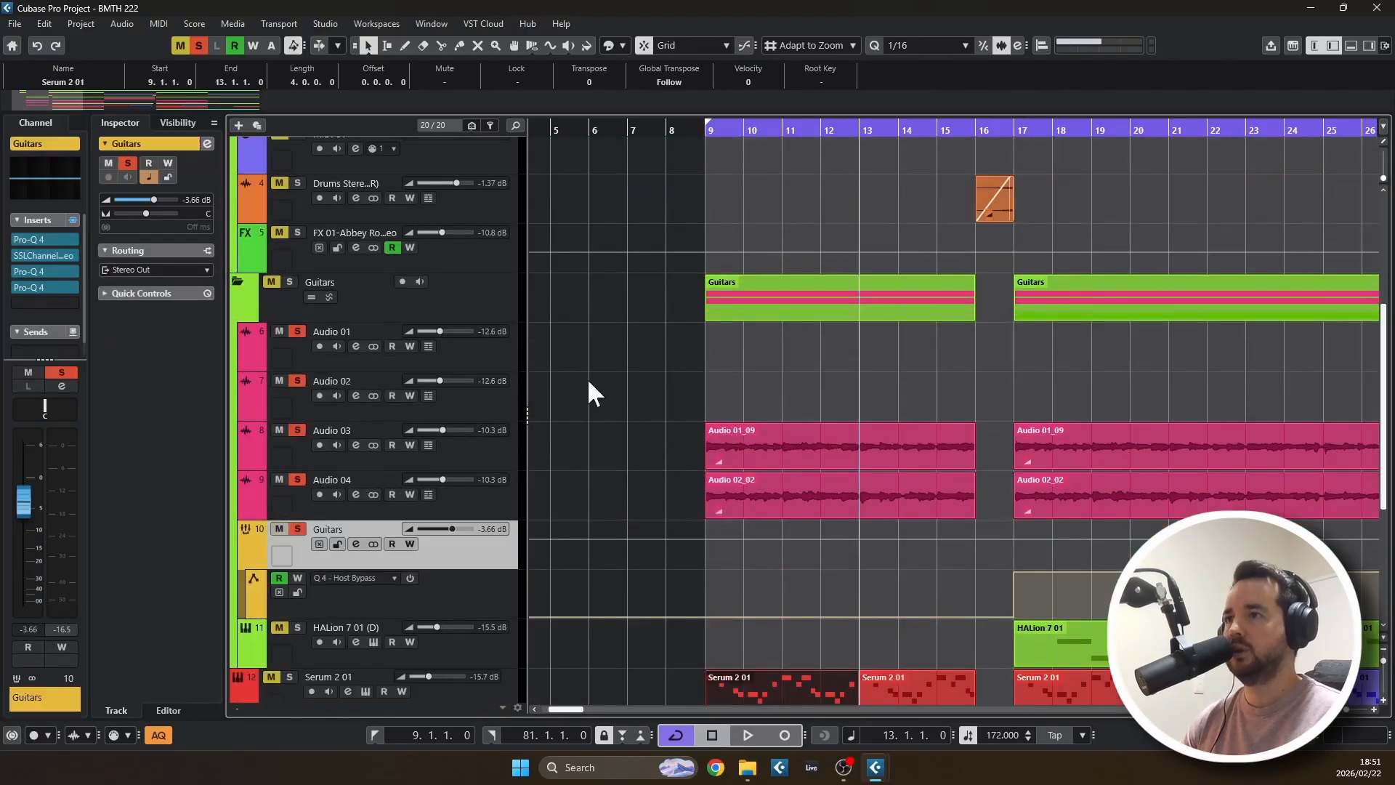
scroll(587, 377, down, 2)
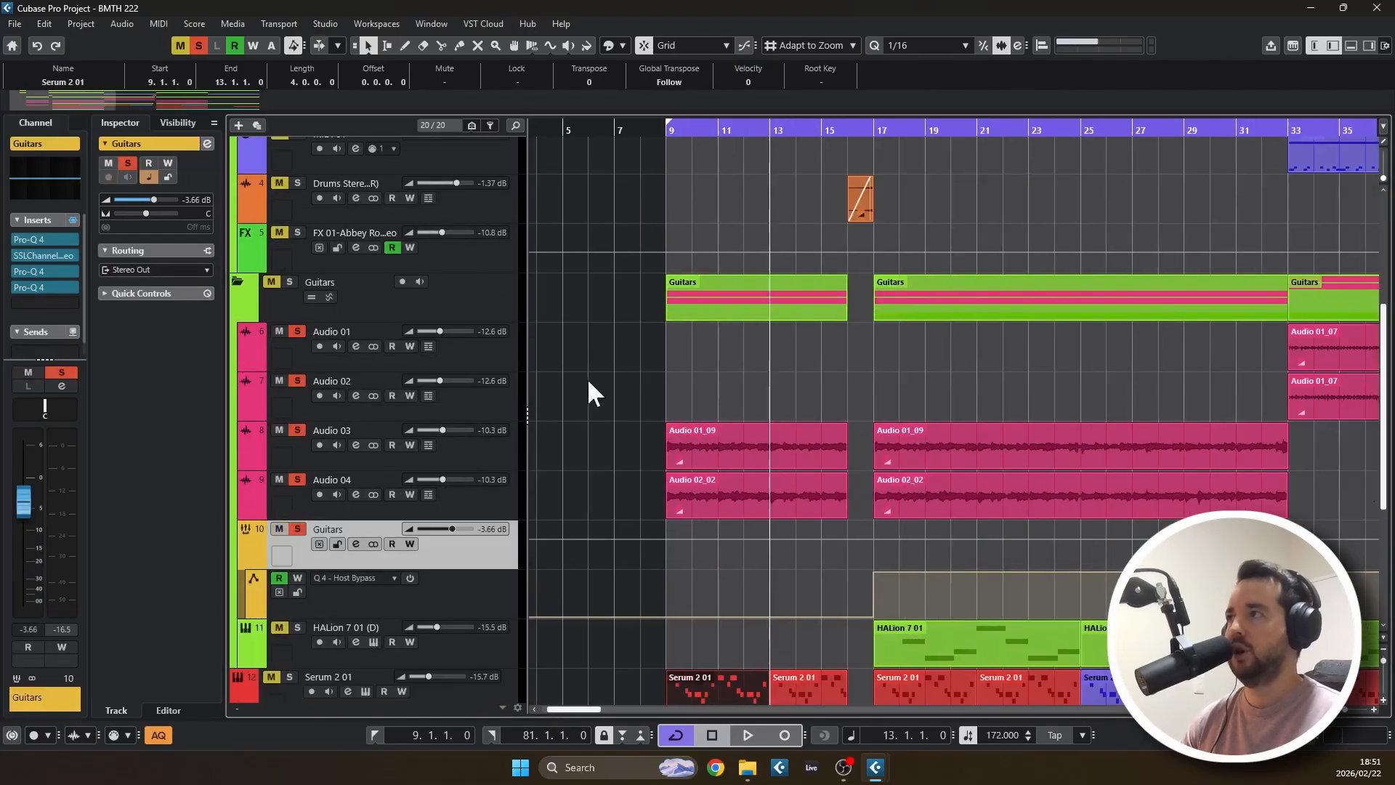
click(872, 128)
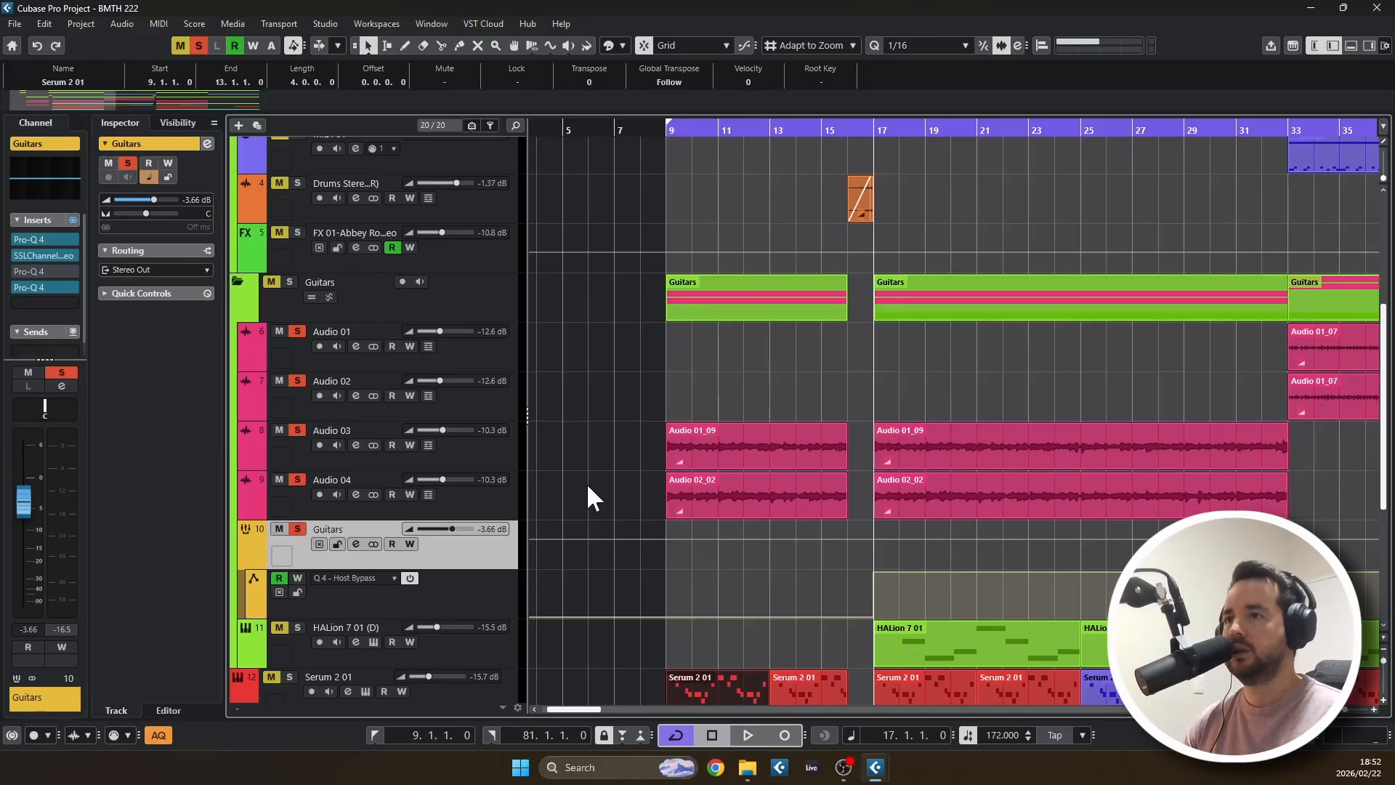
scroll(587, 492, down, 3)
scroll(588, 488, up, 6)
key(space)
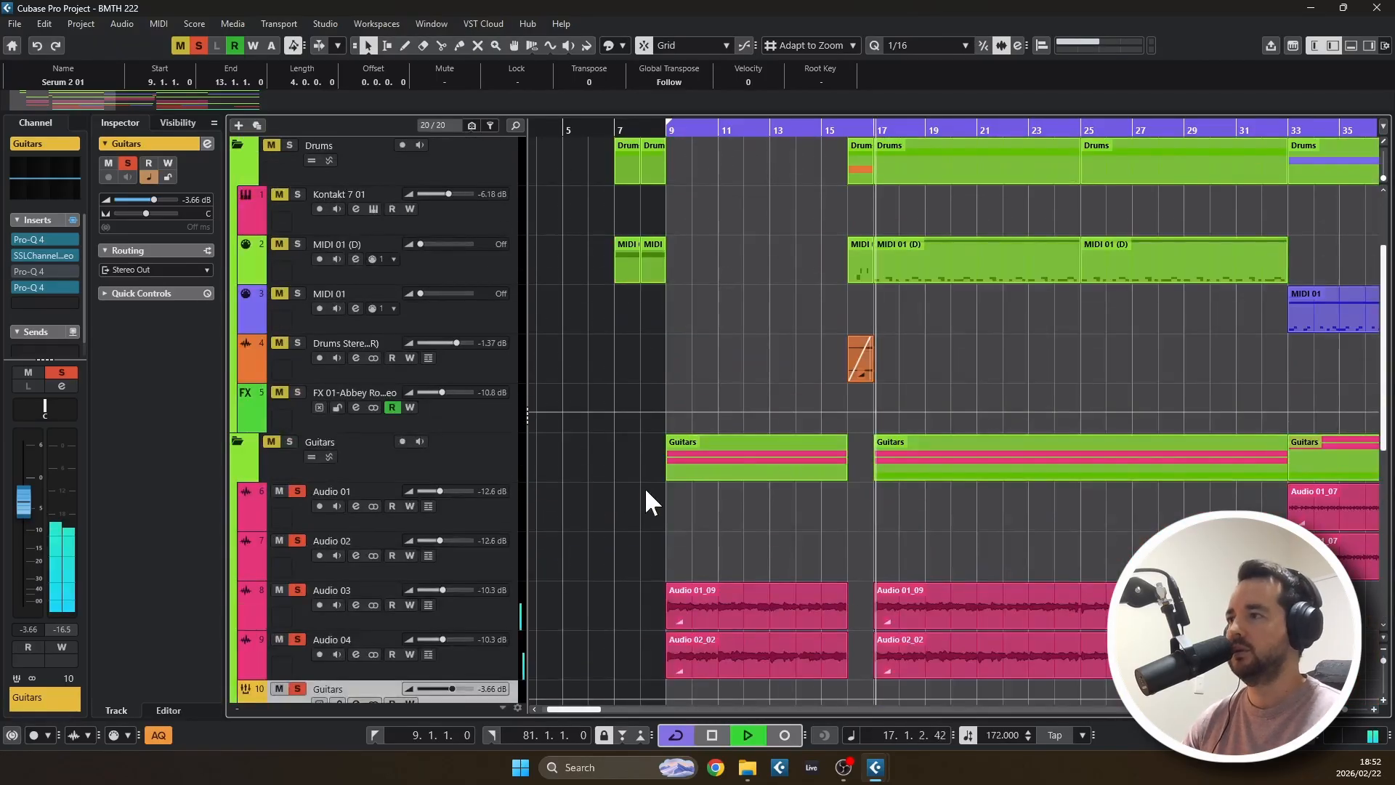
scroll(638, 473, down, 3)
scroll(568, 443, down, 2)
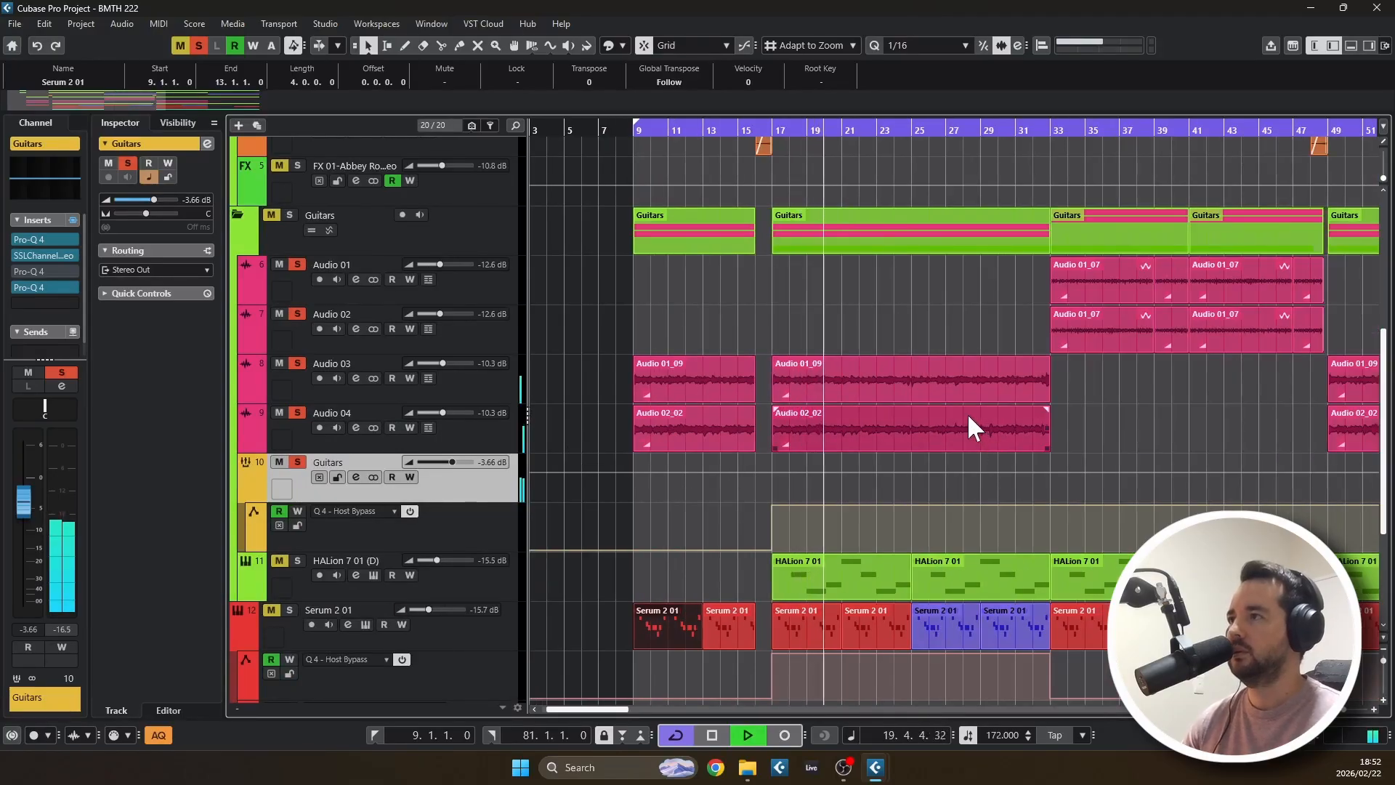
Select the Audio 01_09 event starting at bar 17 on the Audio 03 track and stop playback
click(1080, 380)
click(936, 391)
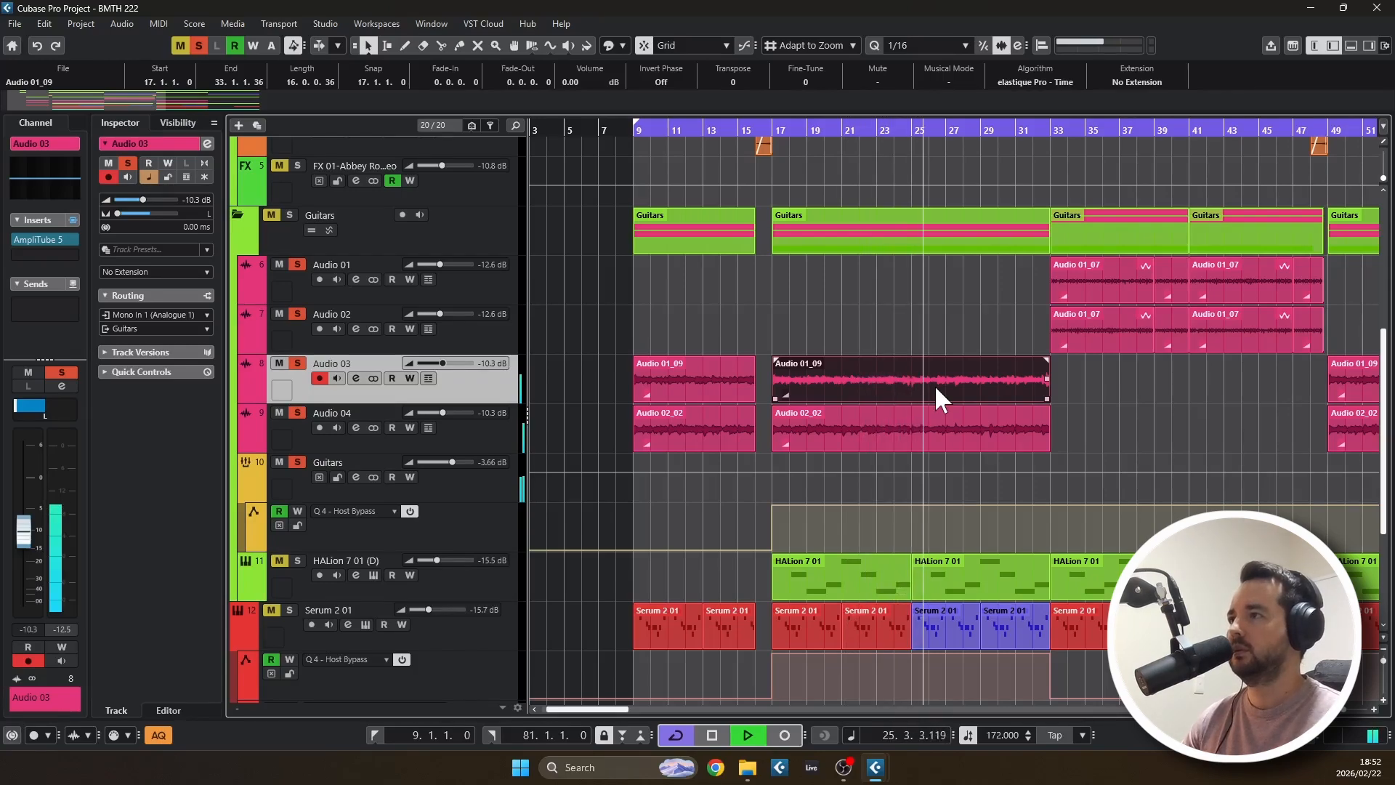
key(space)
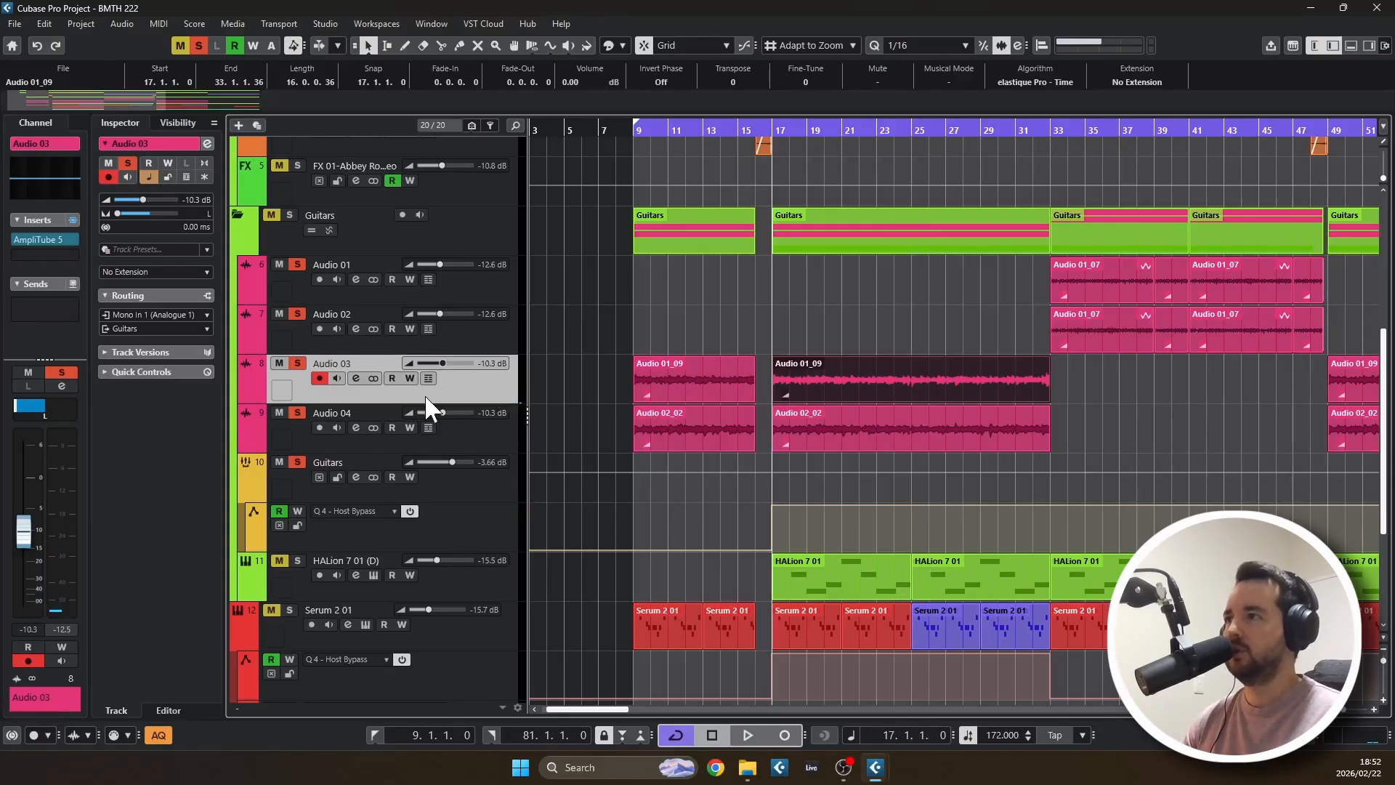
Inspect the Thunderverb 200 amp and the E 412 Standard and 4x12 PPC 412 cabinets in AmpliTube 5 on Audio 03
click(35, 236)
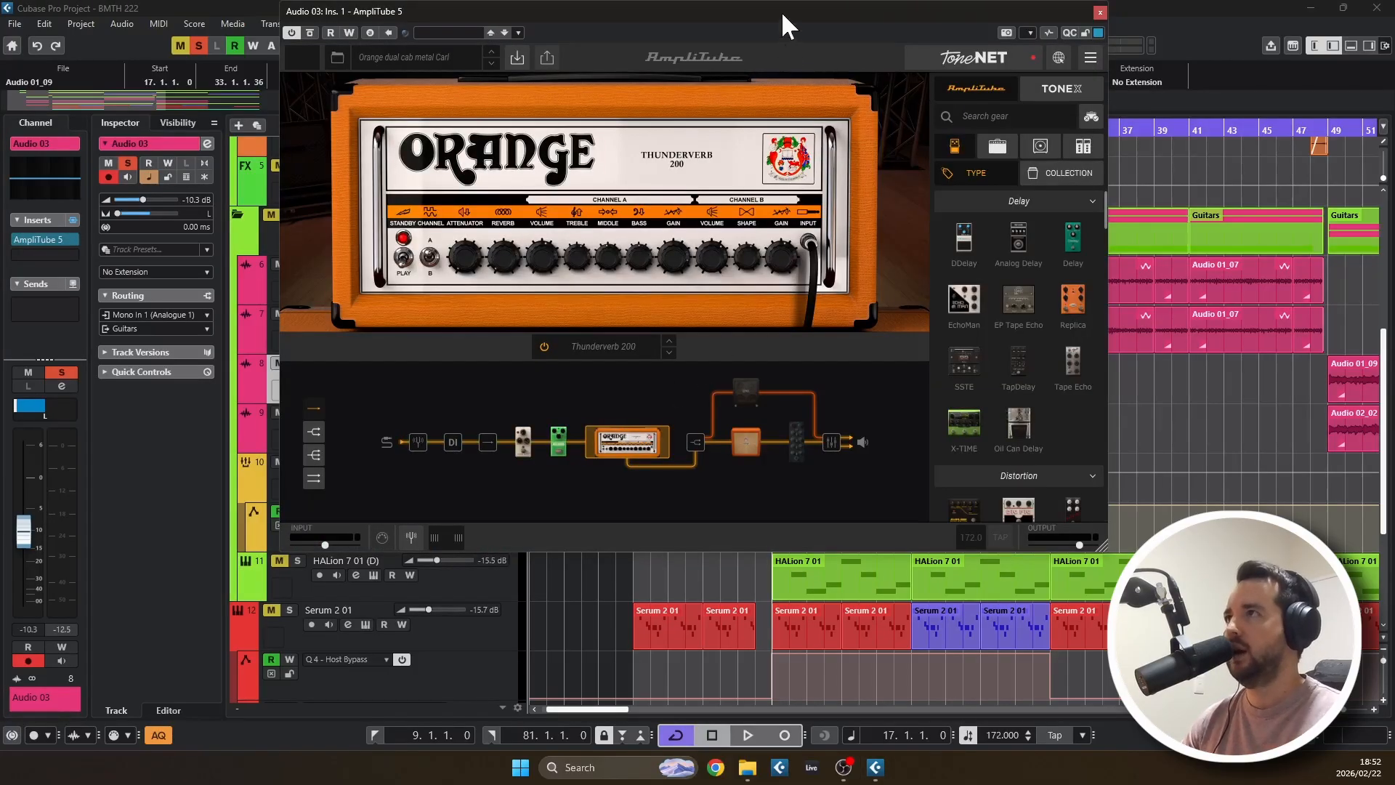
drag(782, 13, 813, 203)
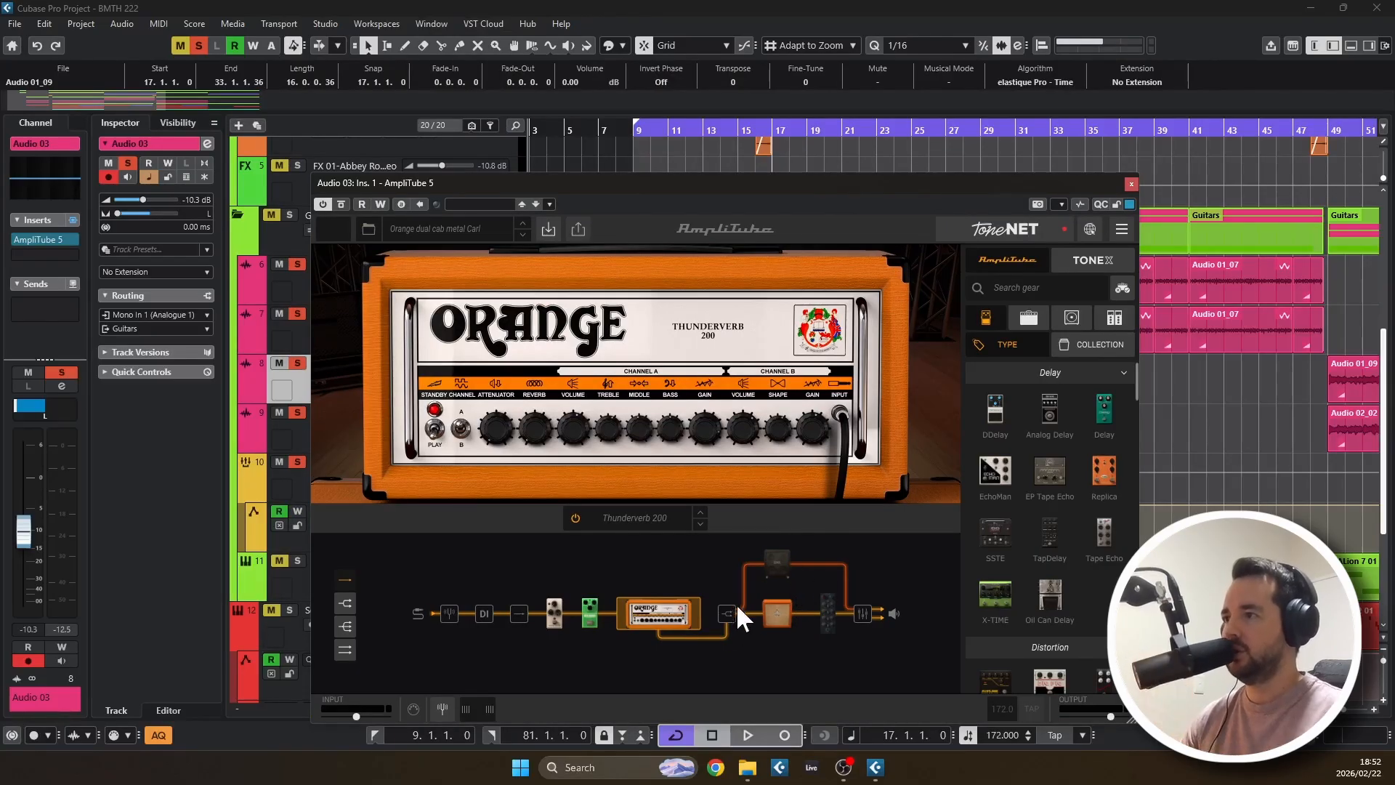
click(776, 574)
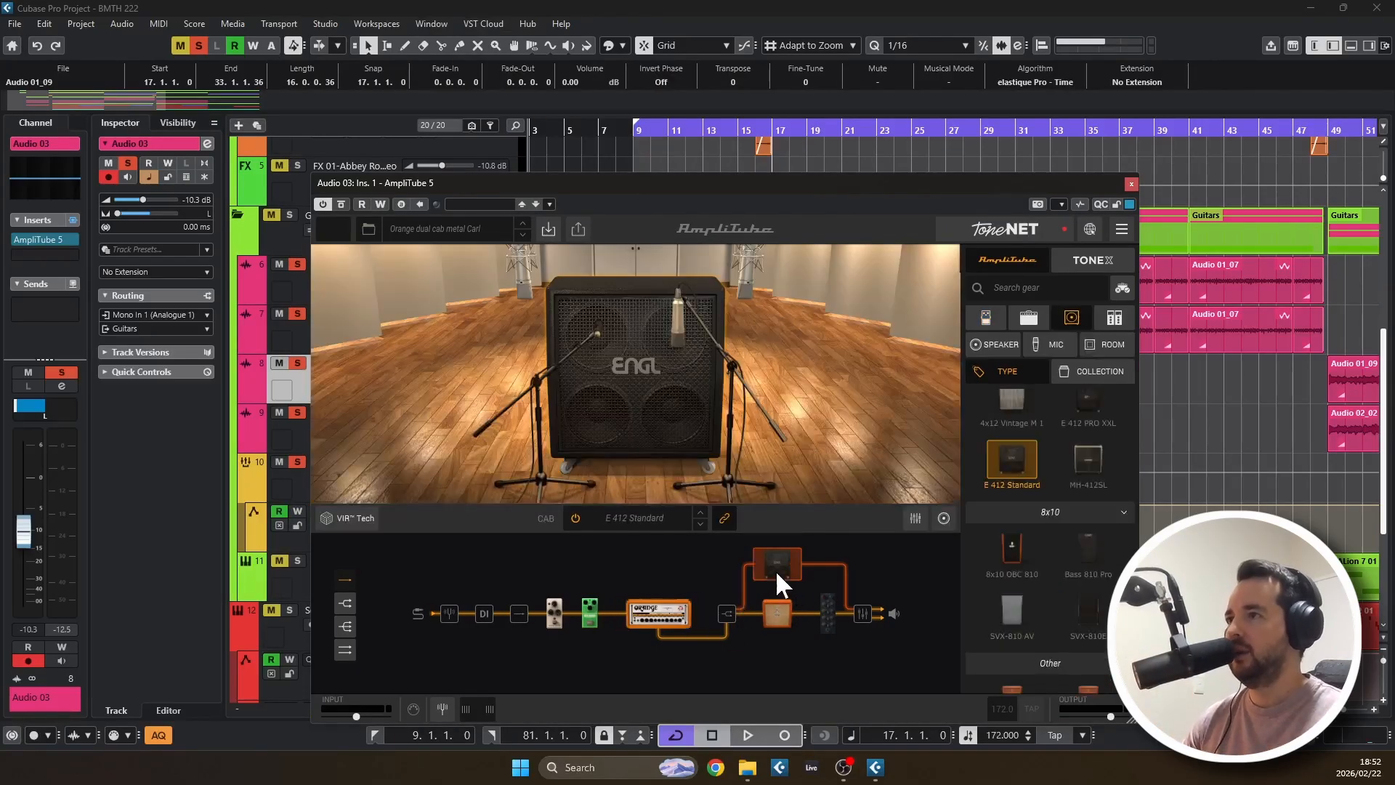
click(776, 614)
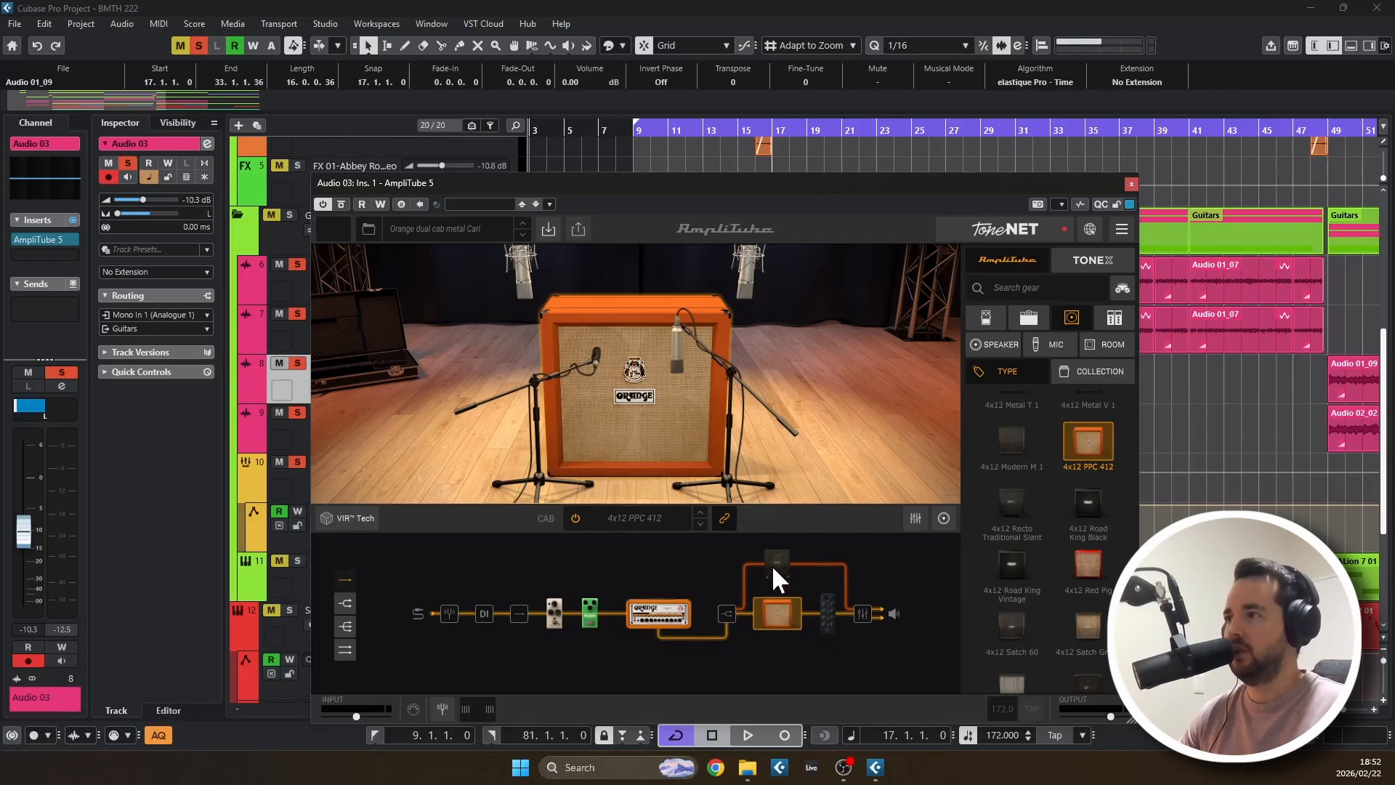
click(773, 567)
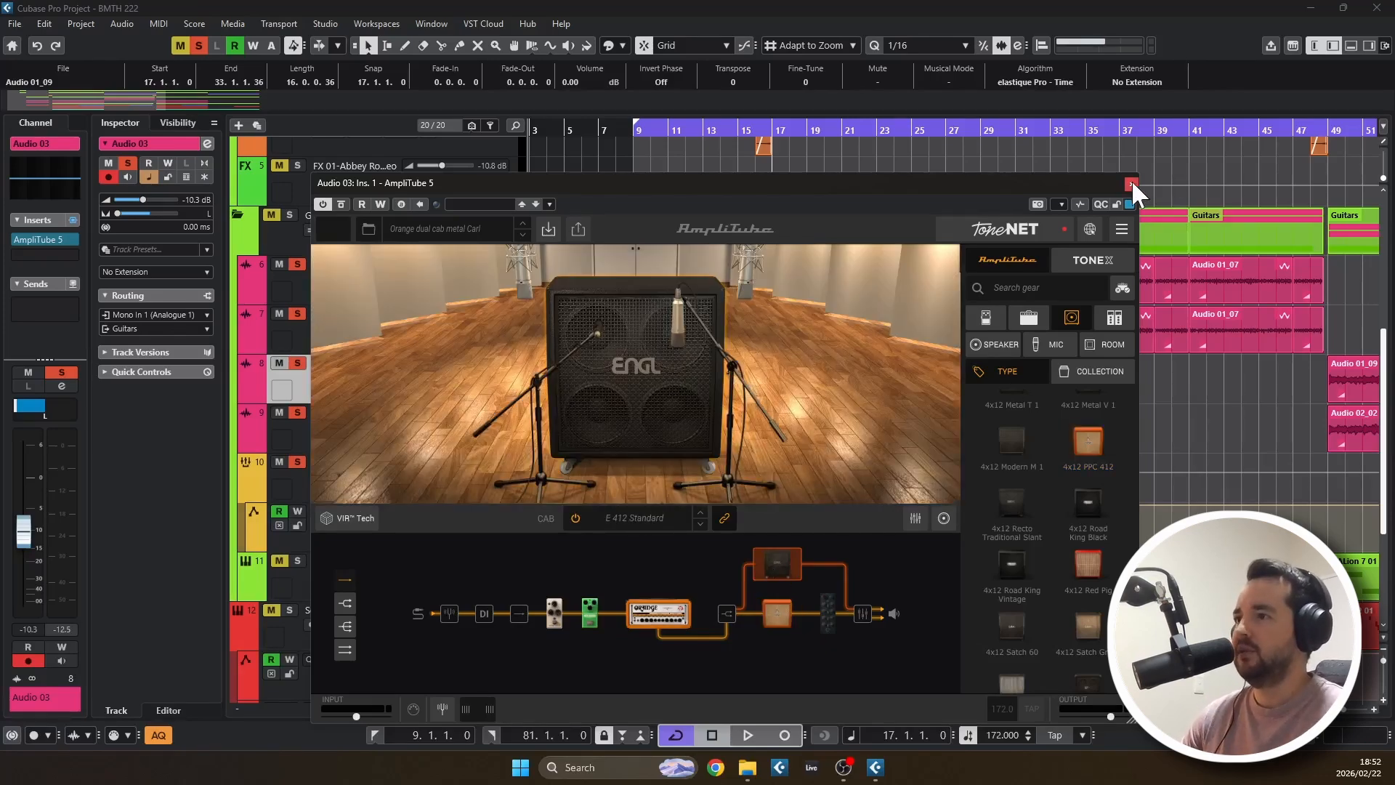
Review the Noise Gate and OverScream pedals, the amp and the ENGL cabinet in the signal chain, closing AmpliTube 5
click(591, 614)
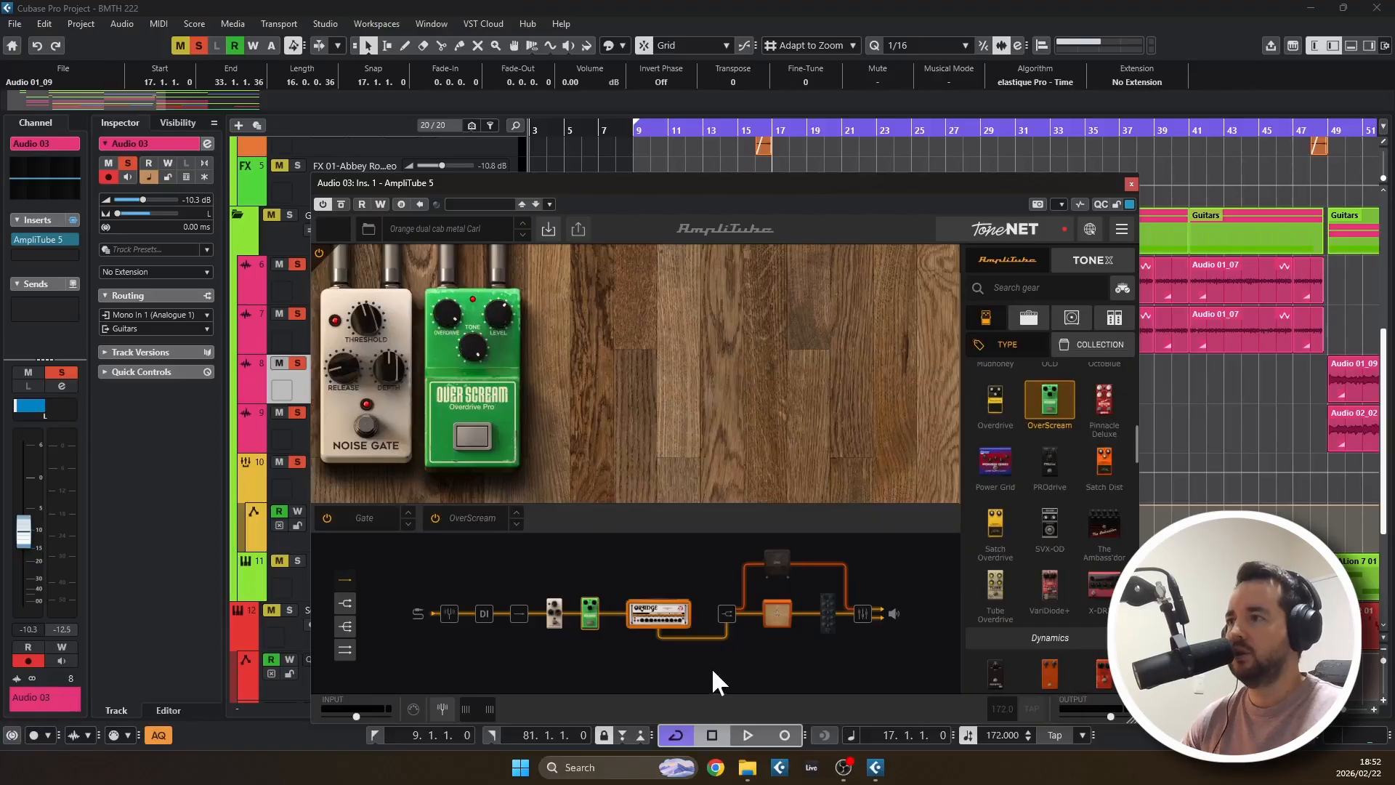
click(675, 624)
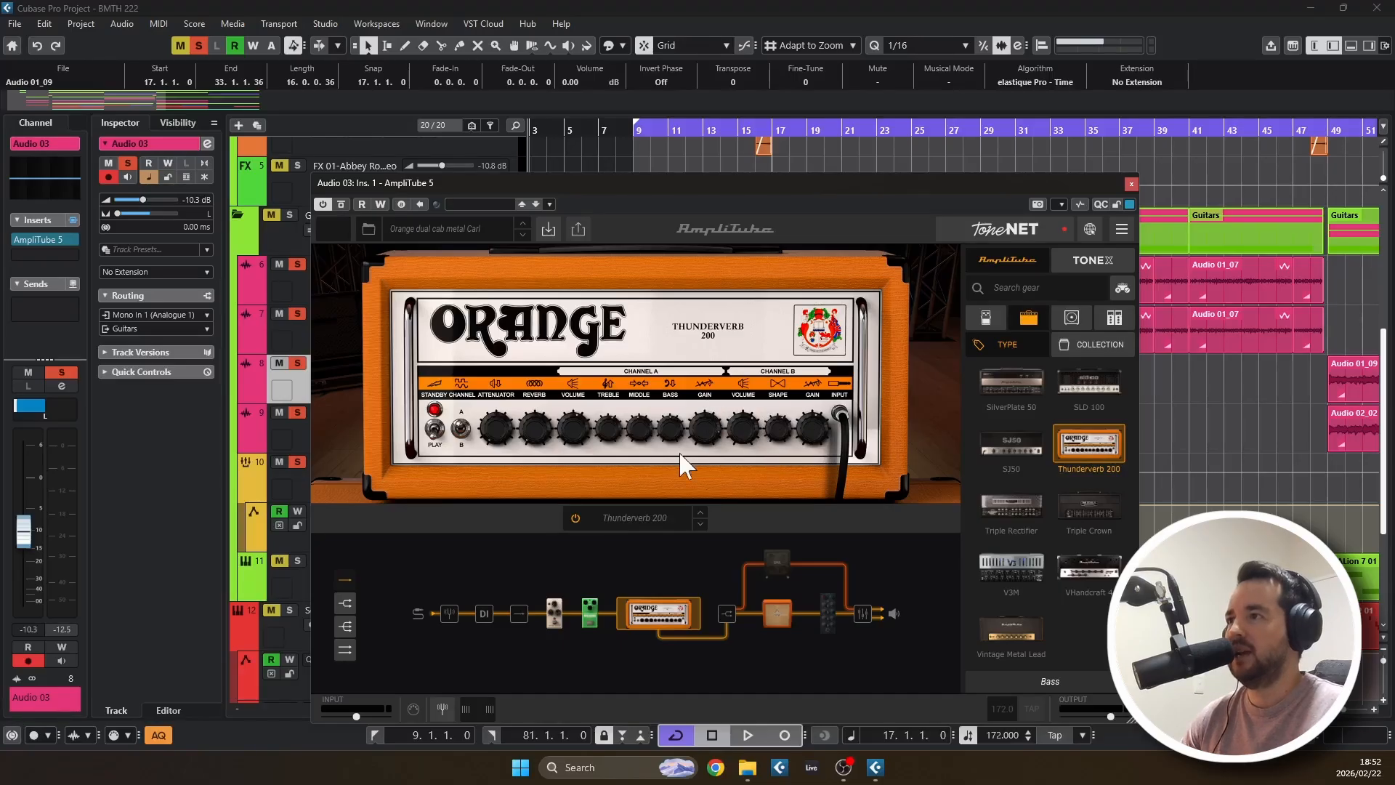
click(590, 612)
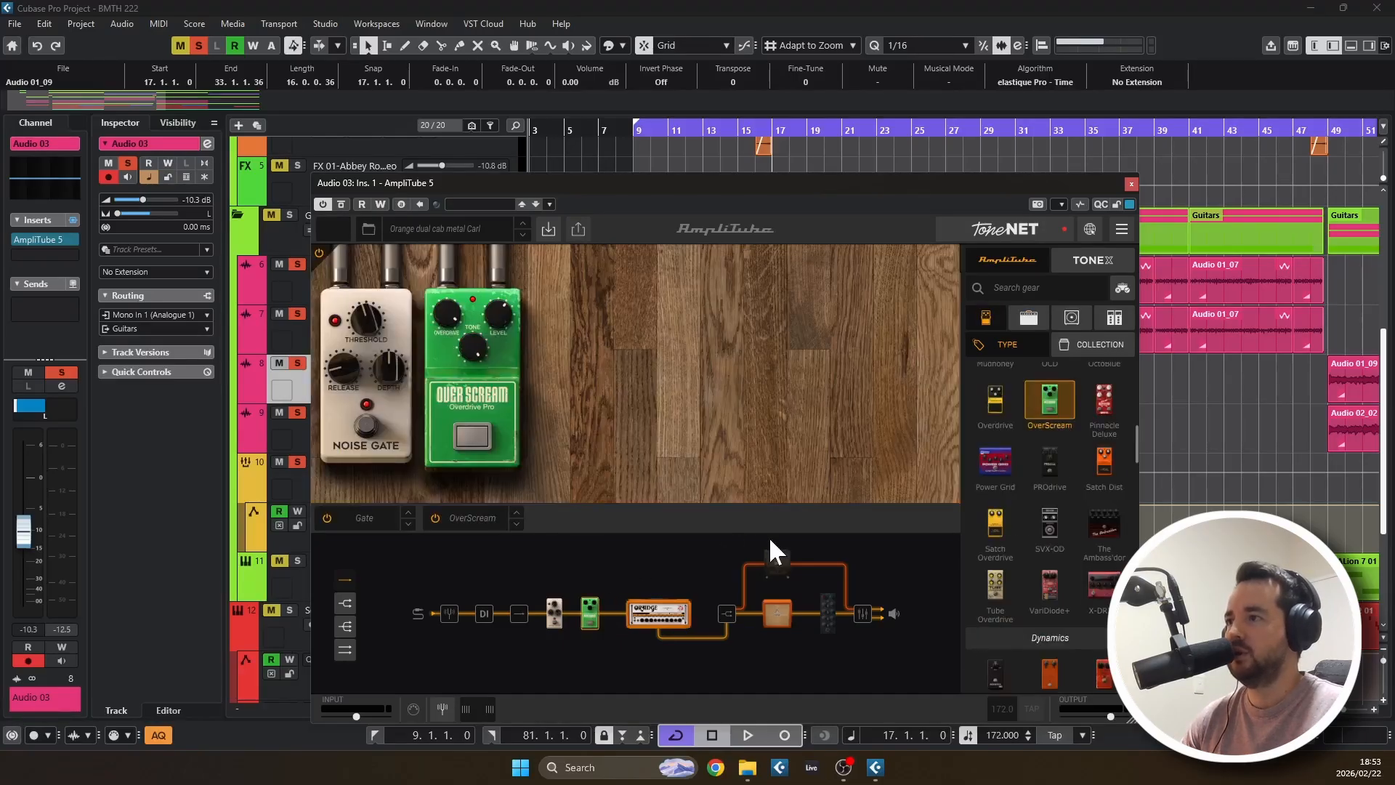
click(777, 561)
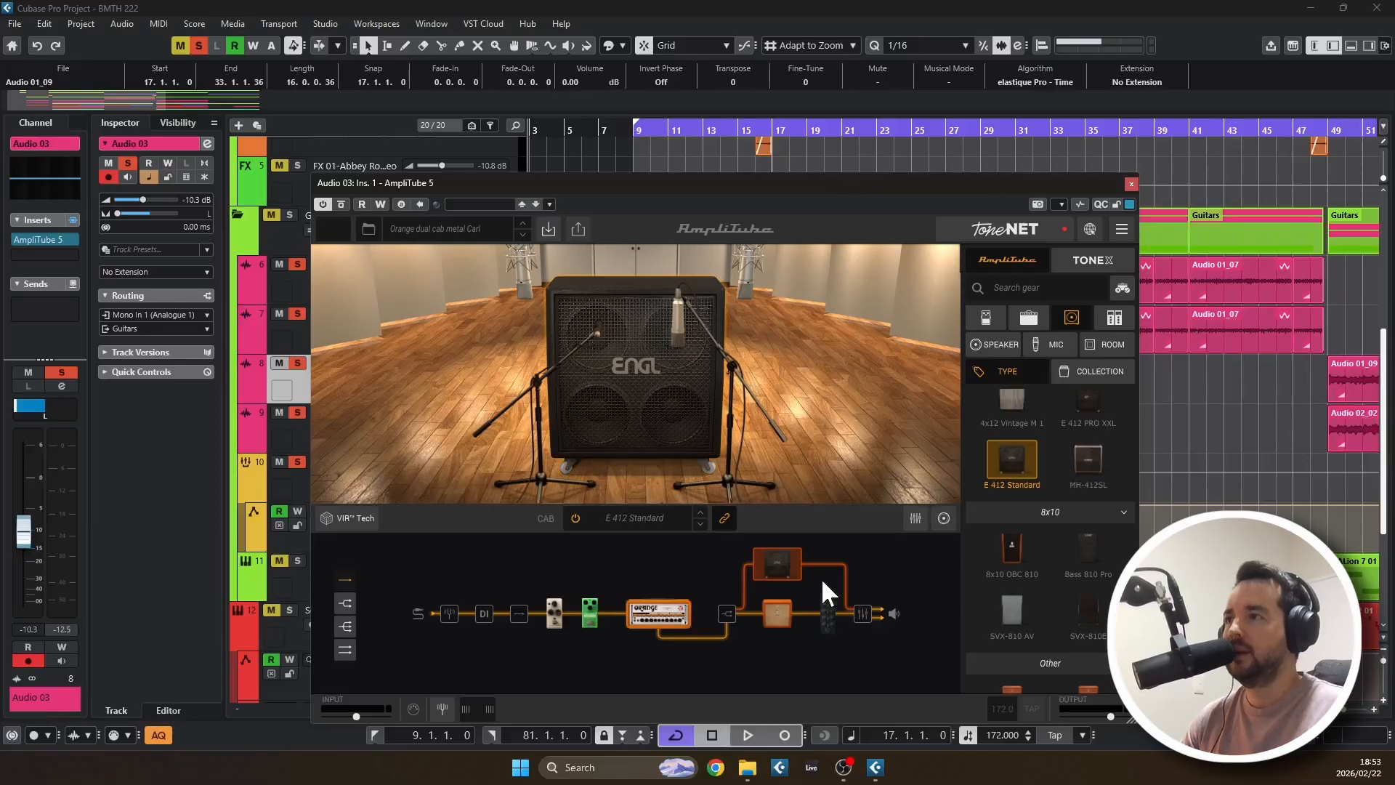
click(1130, 184)
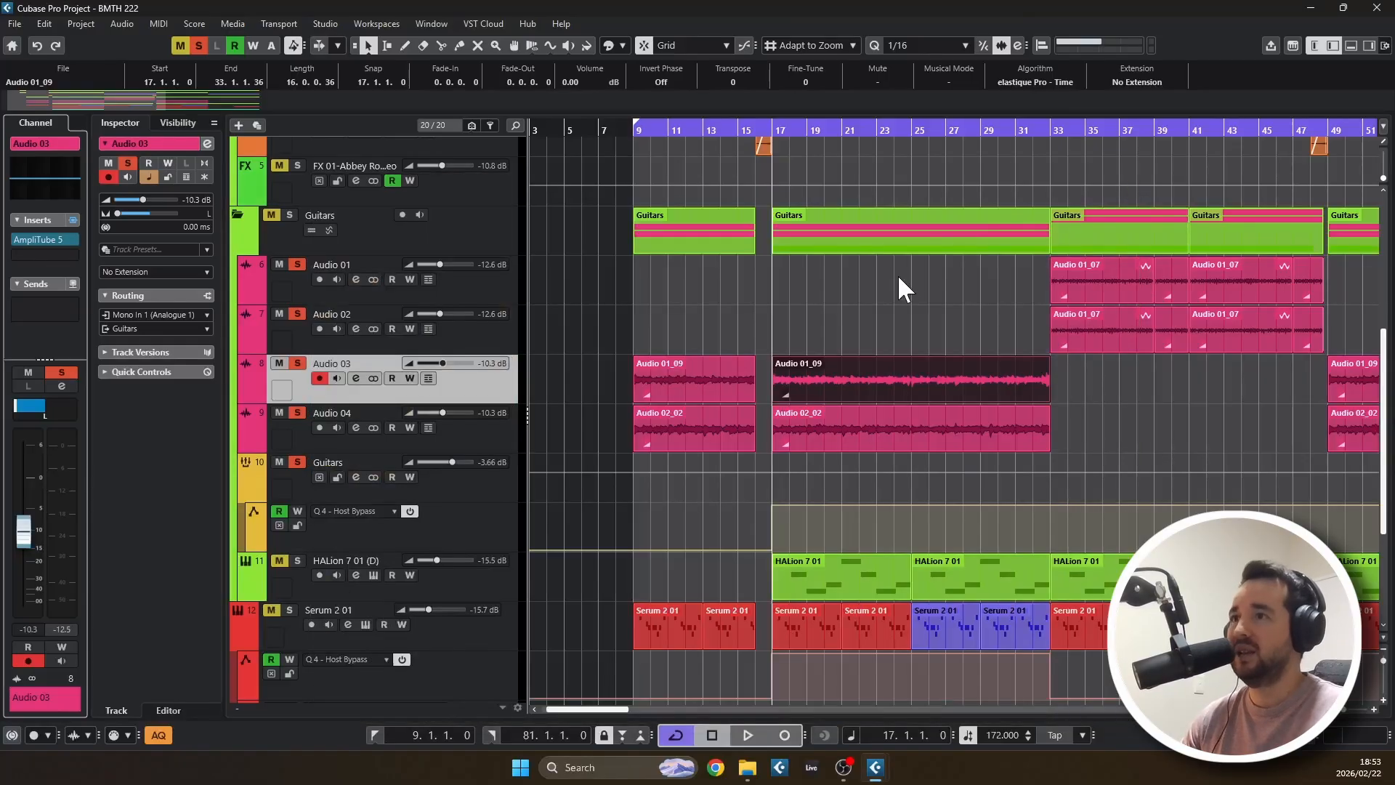
Examine the EQ curve in the Pro-Q 4 on the Guitars group's first insert while auditioning the guitars from bar 17
click(409, 456)
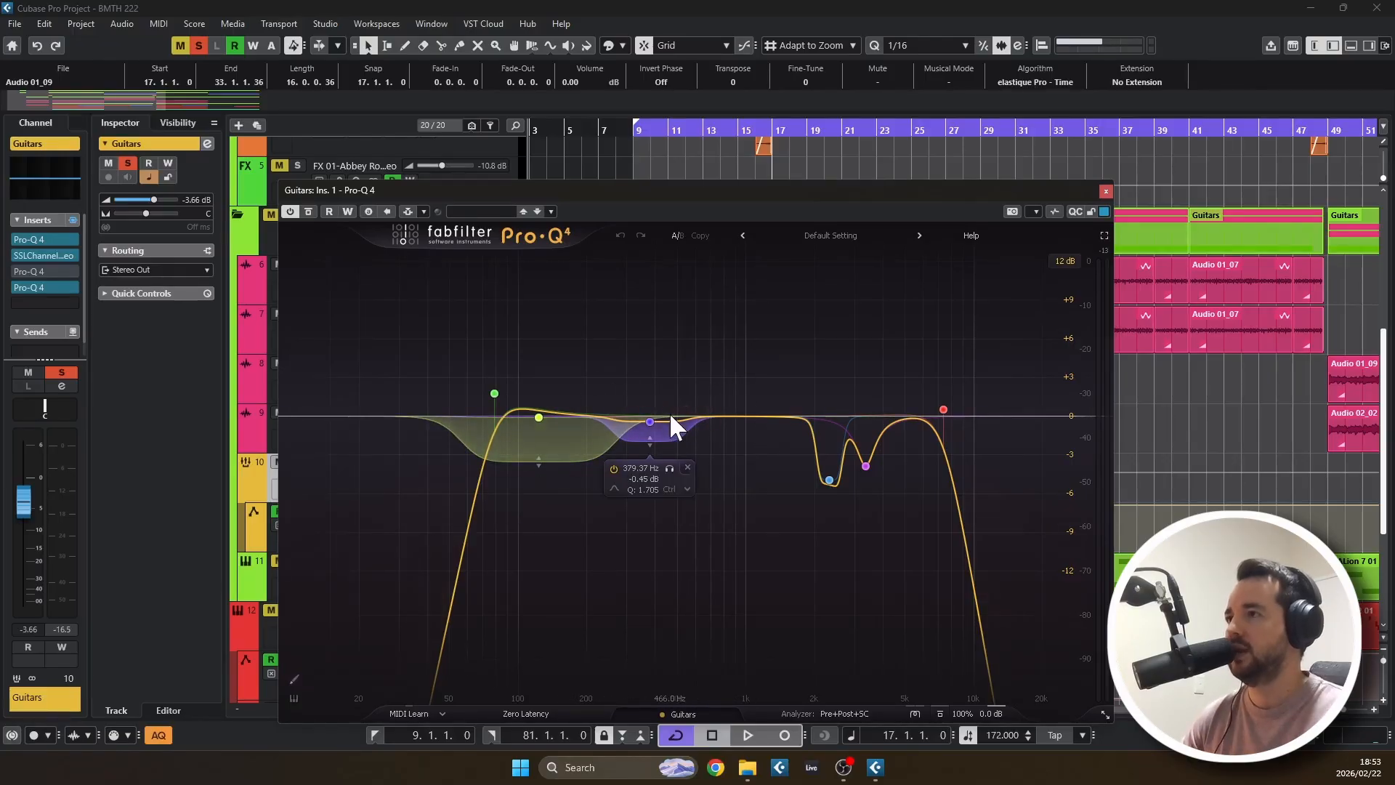
key(space)
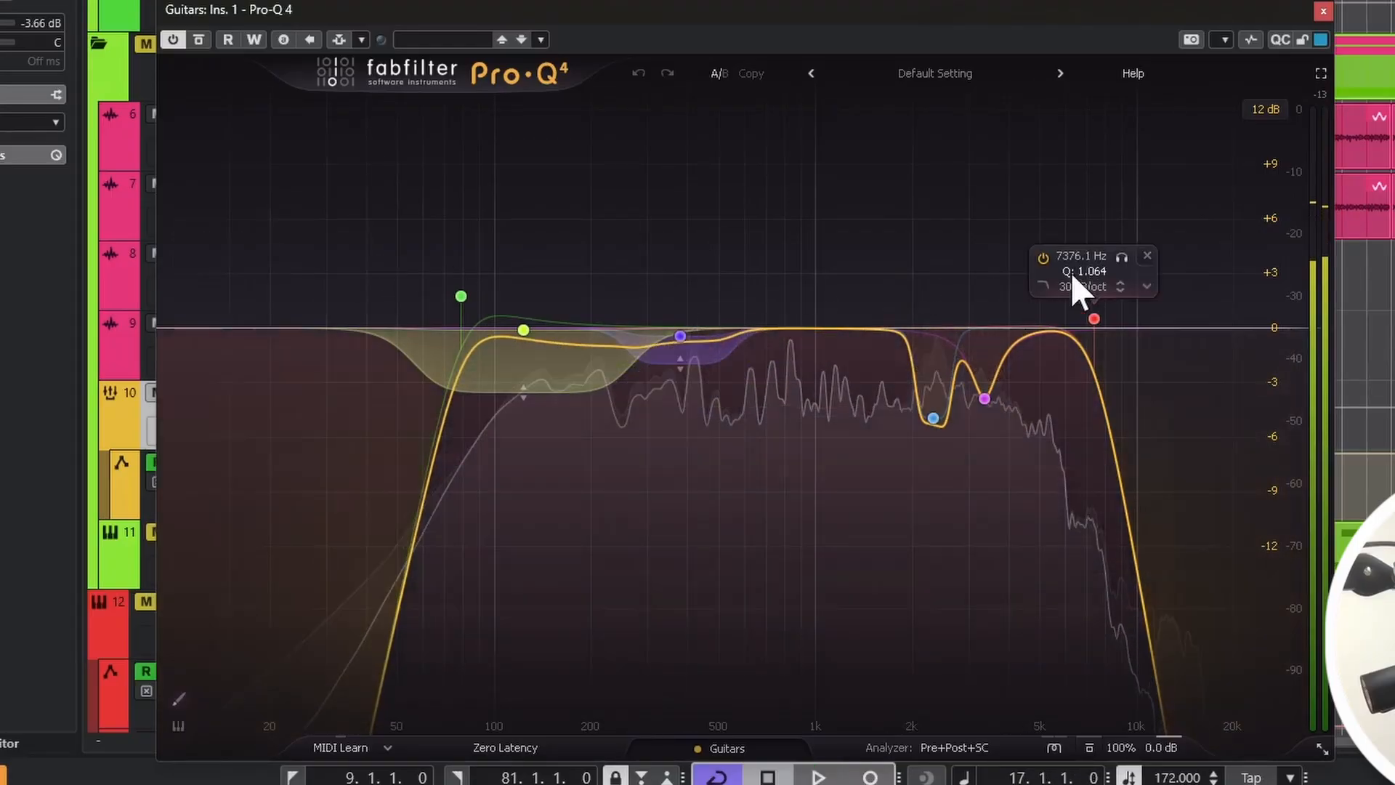
key(space)
Audition the guitars with the two upper-mid bell cuts bypassed and re-enabled together, closing the Pro-Q 4
drag(851, 290, 1045, 484)
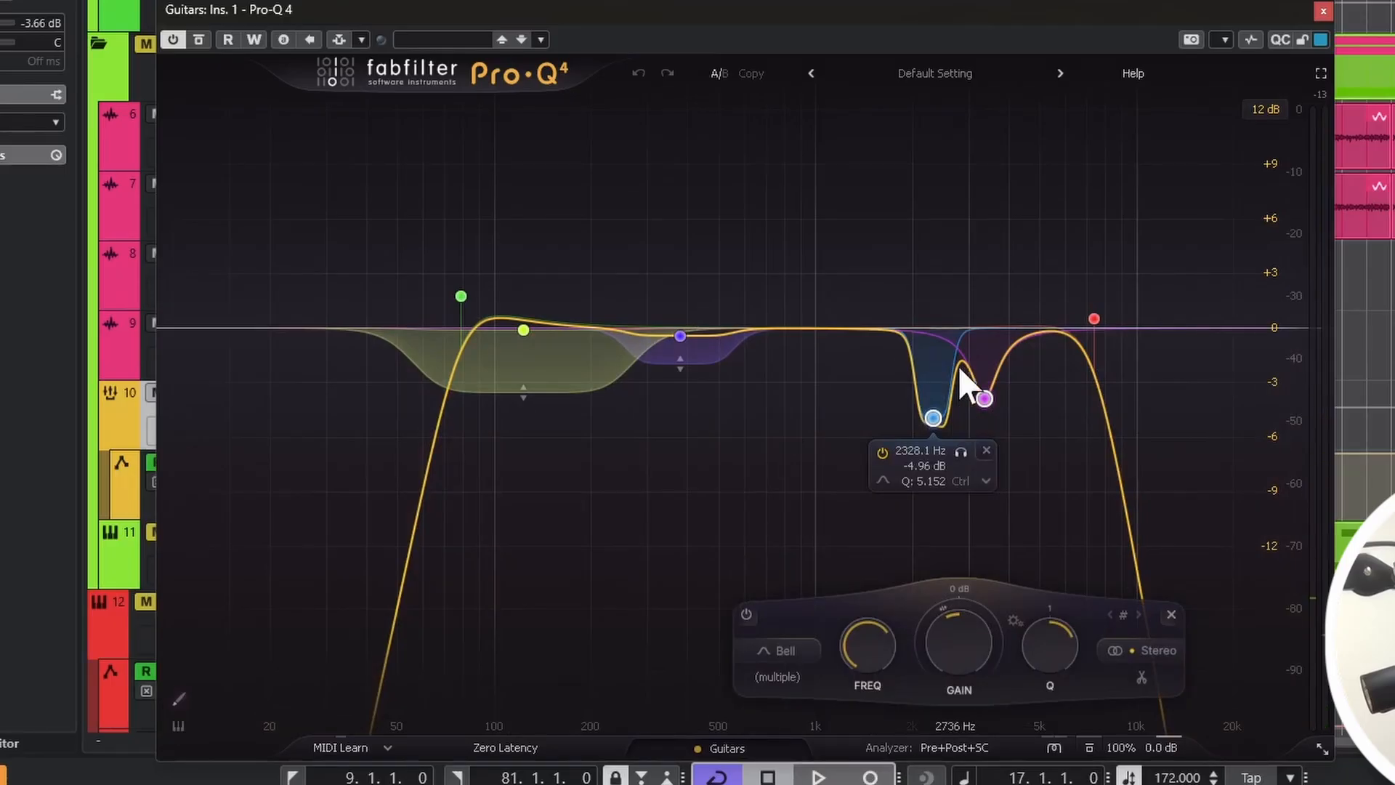
key(space)
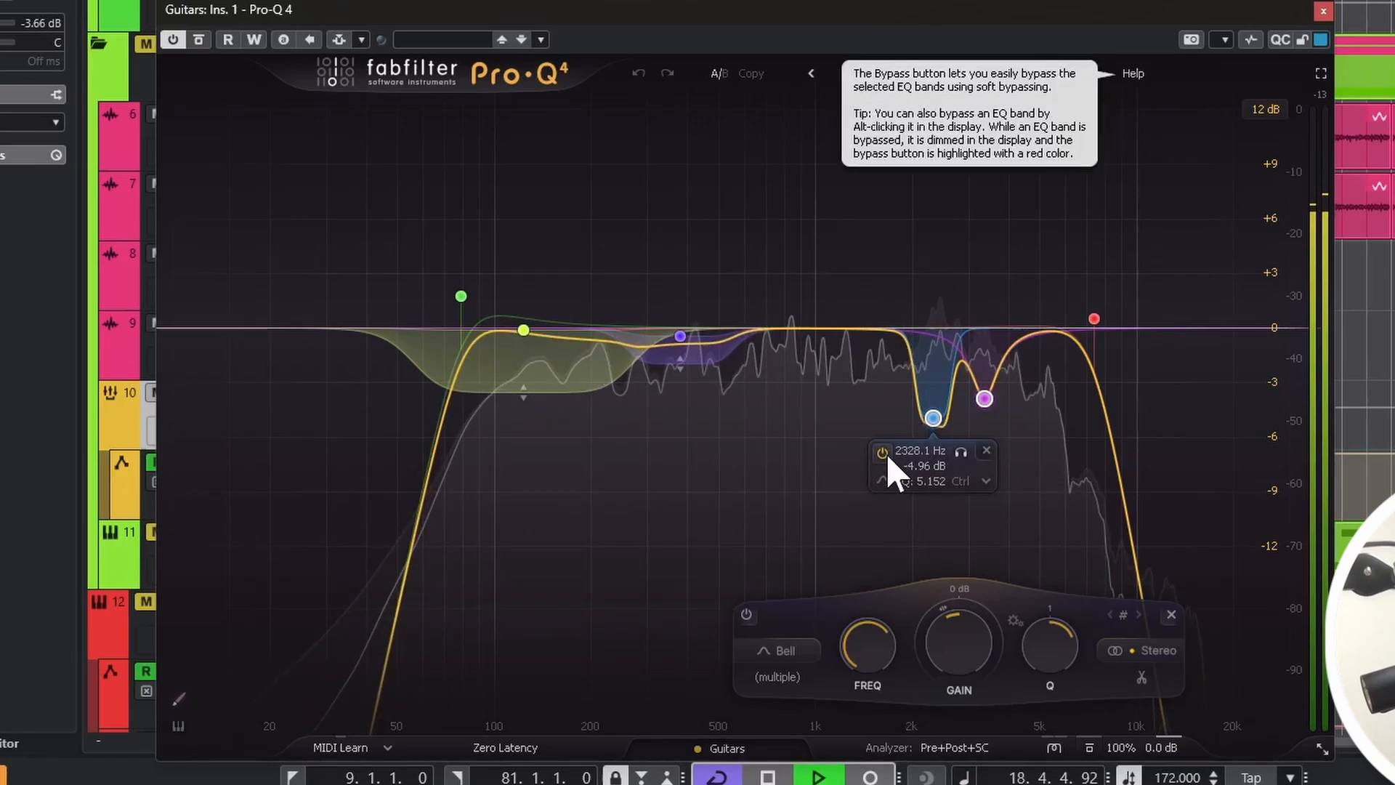
click(883, 452)
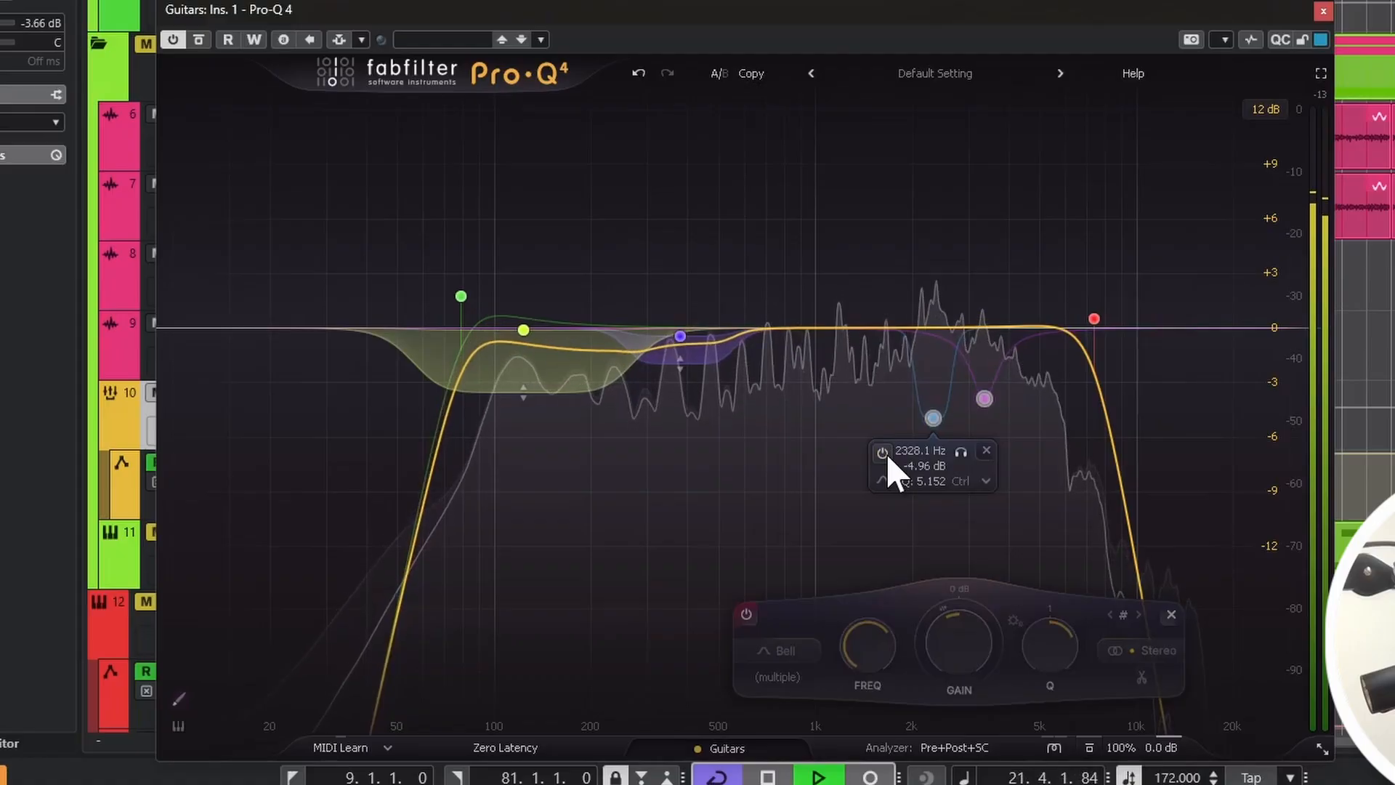
click(883, 451)
key(space)
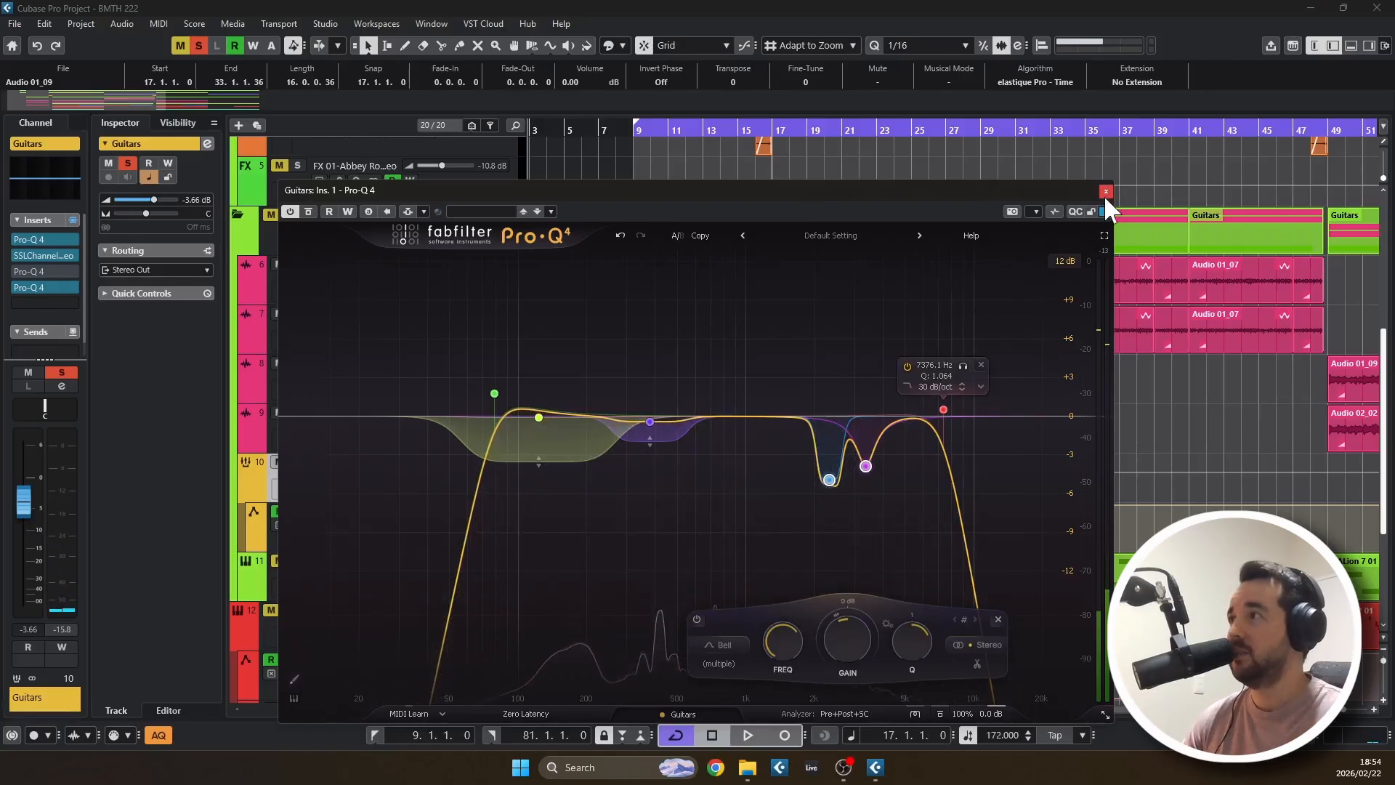
click(1105, 189)
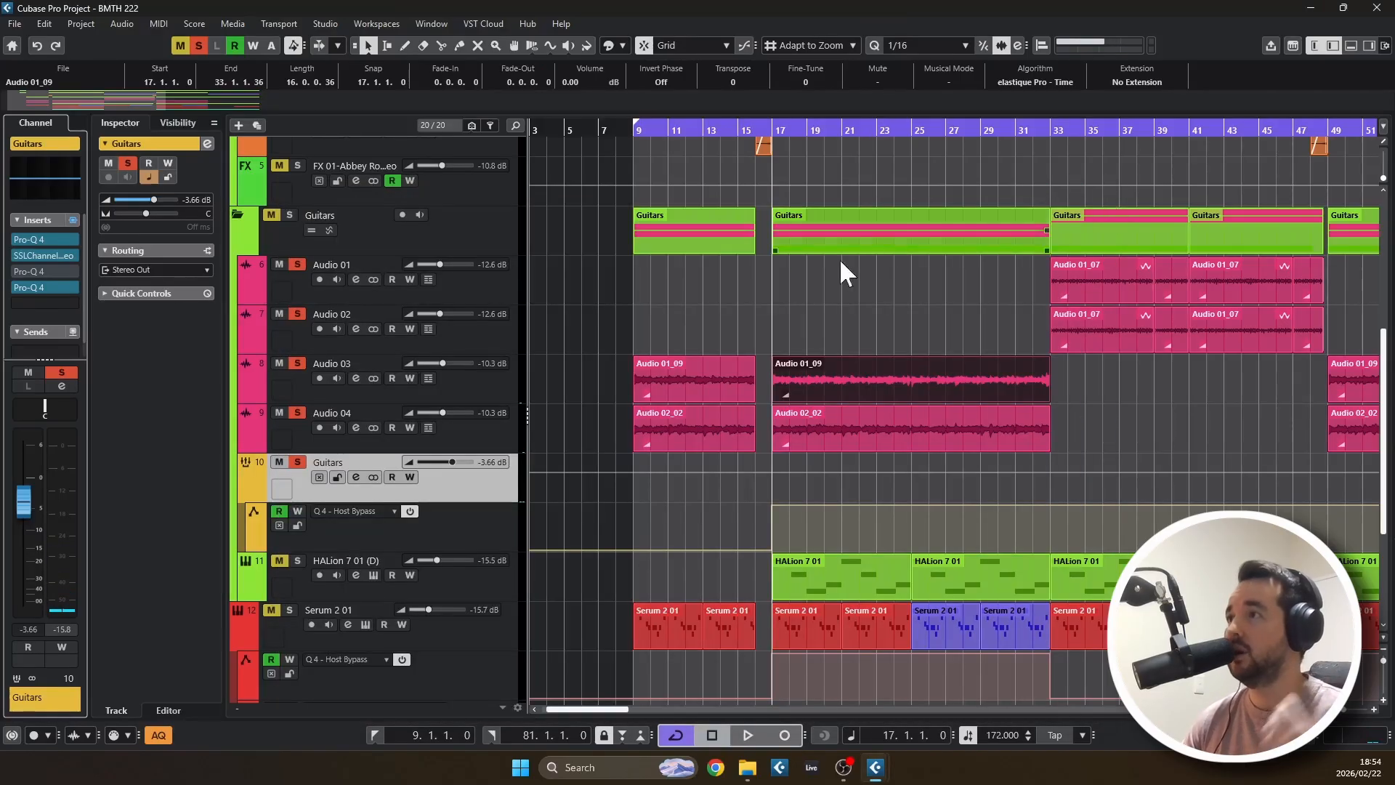
Inspect the HF boost in the SSLChannel Stereo on the Guitars group, compare it bypassed and active during playback, and close it
click(34, 254)
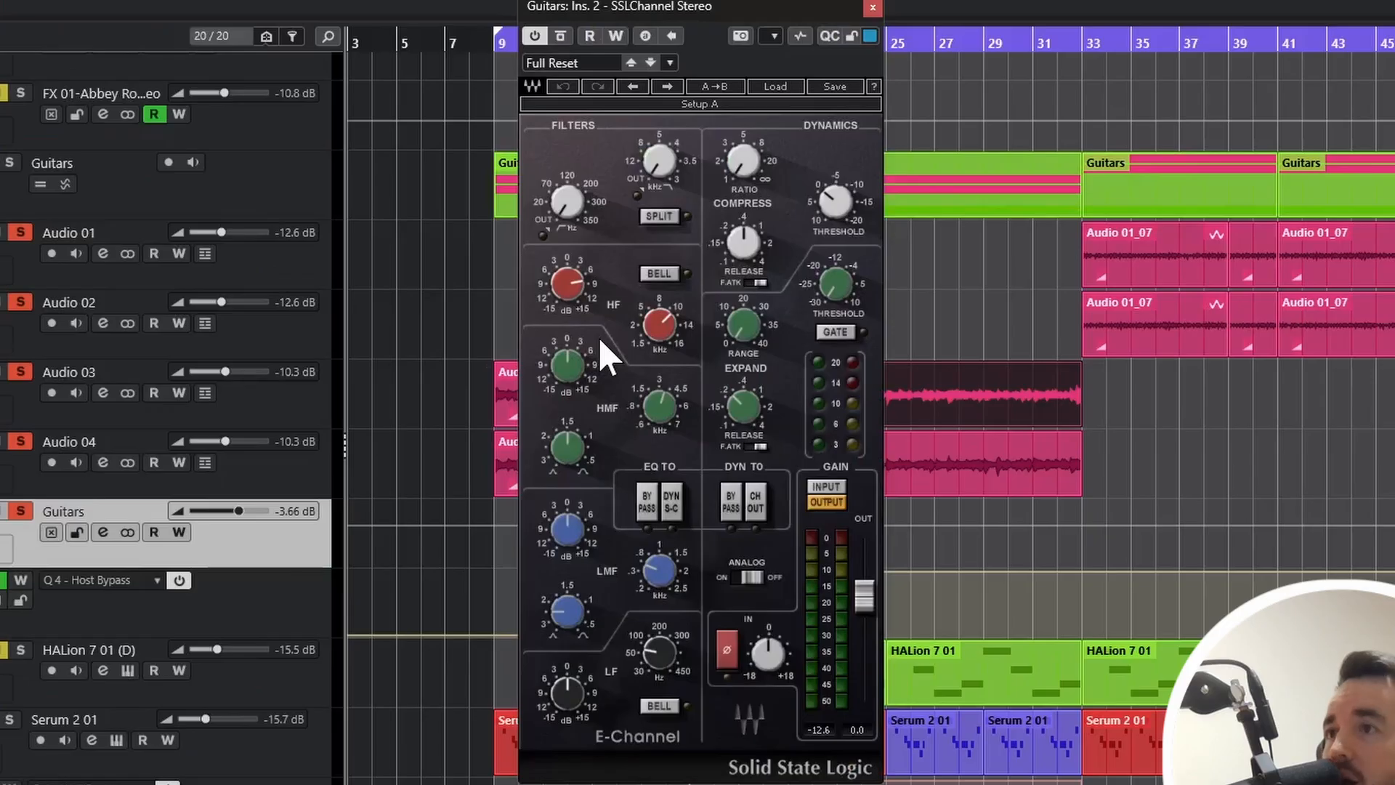
mouse_move(651, 332)
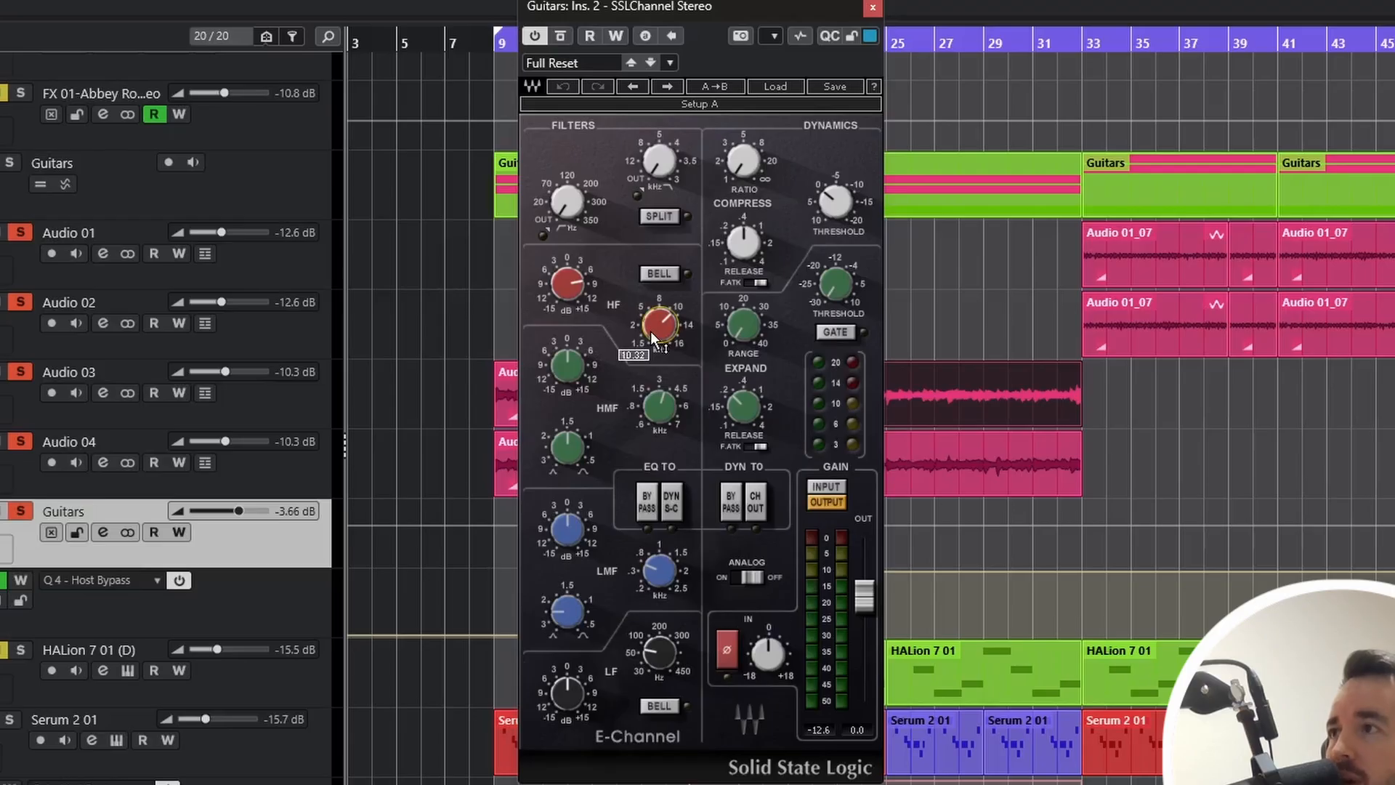
mouse_move(560, 284)
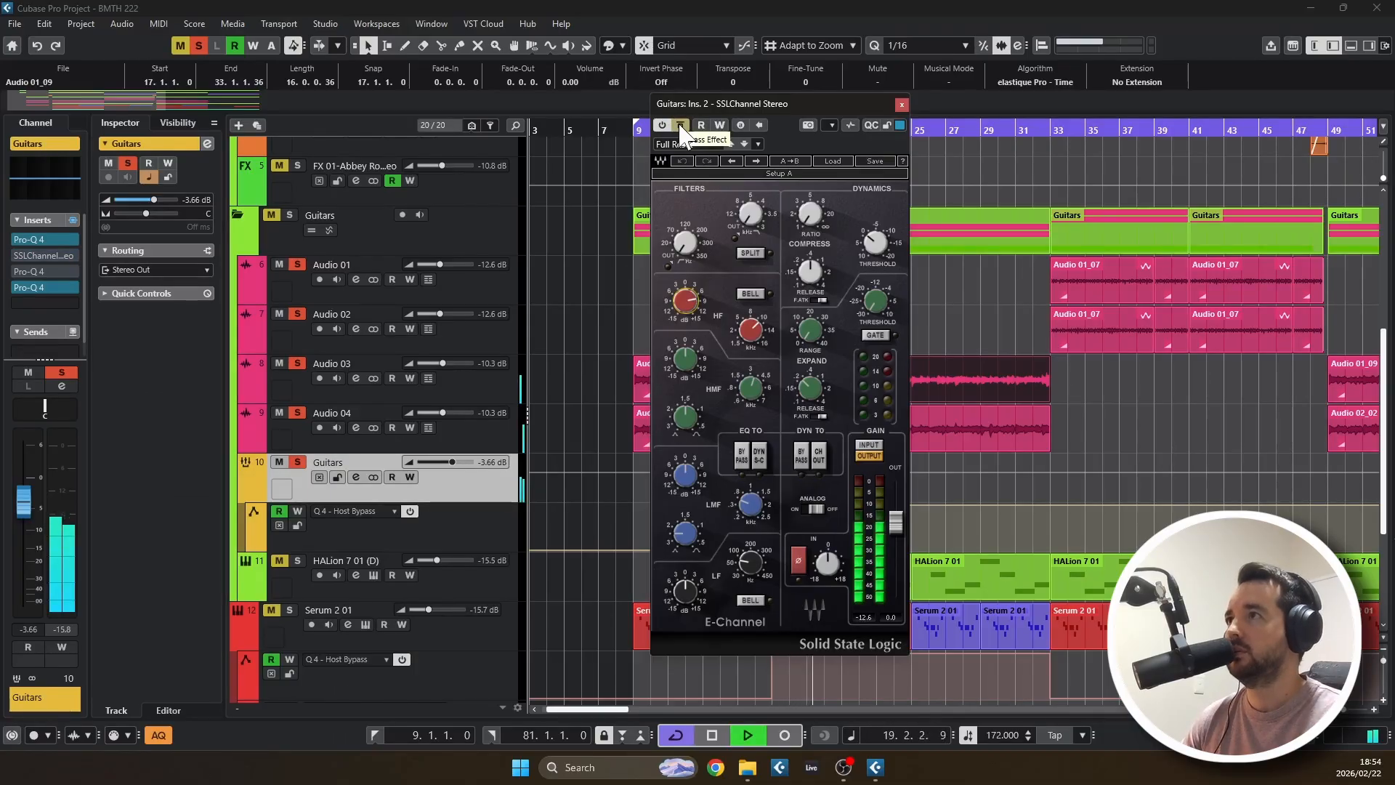
click(680, 126)
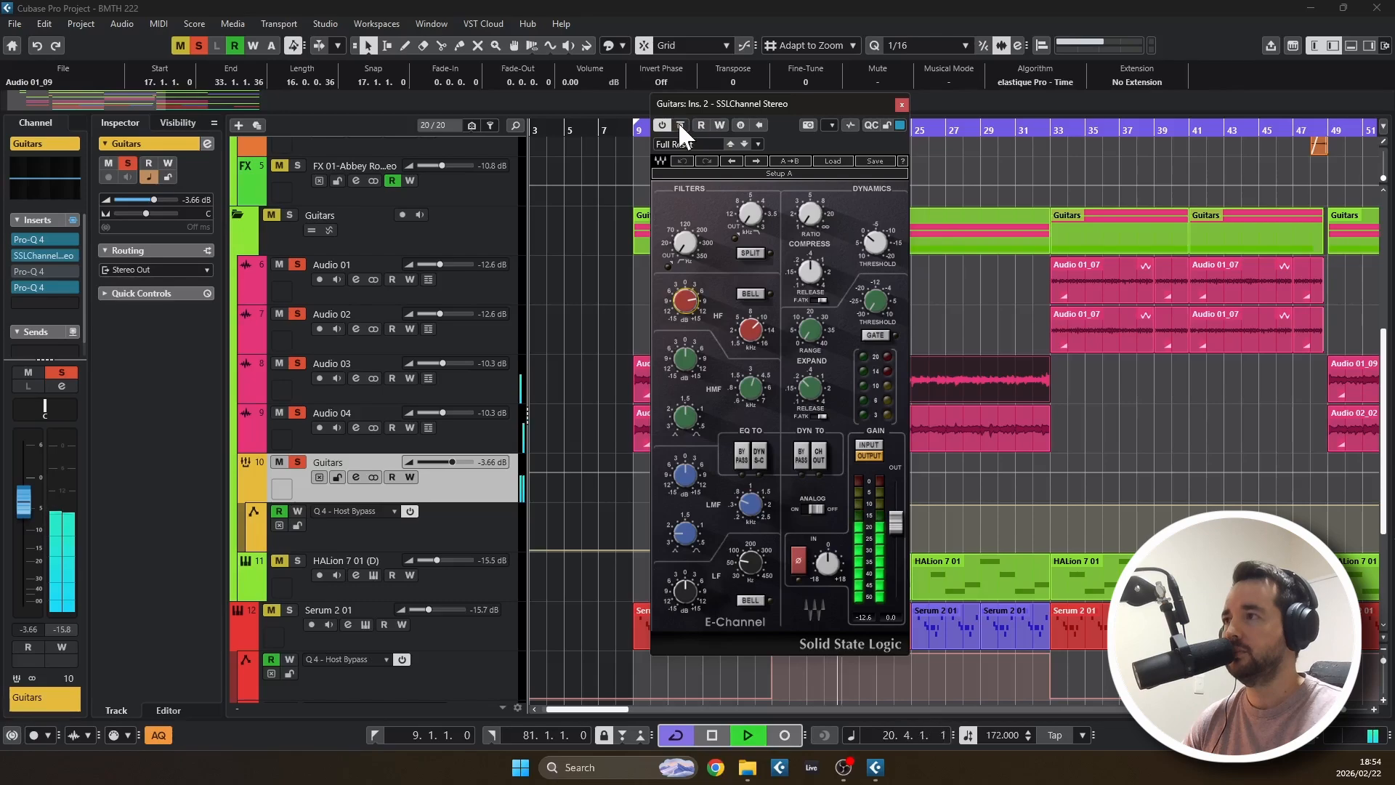
key(space)
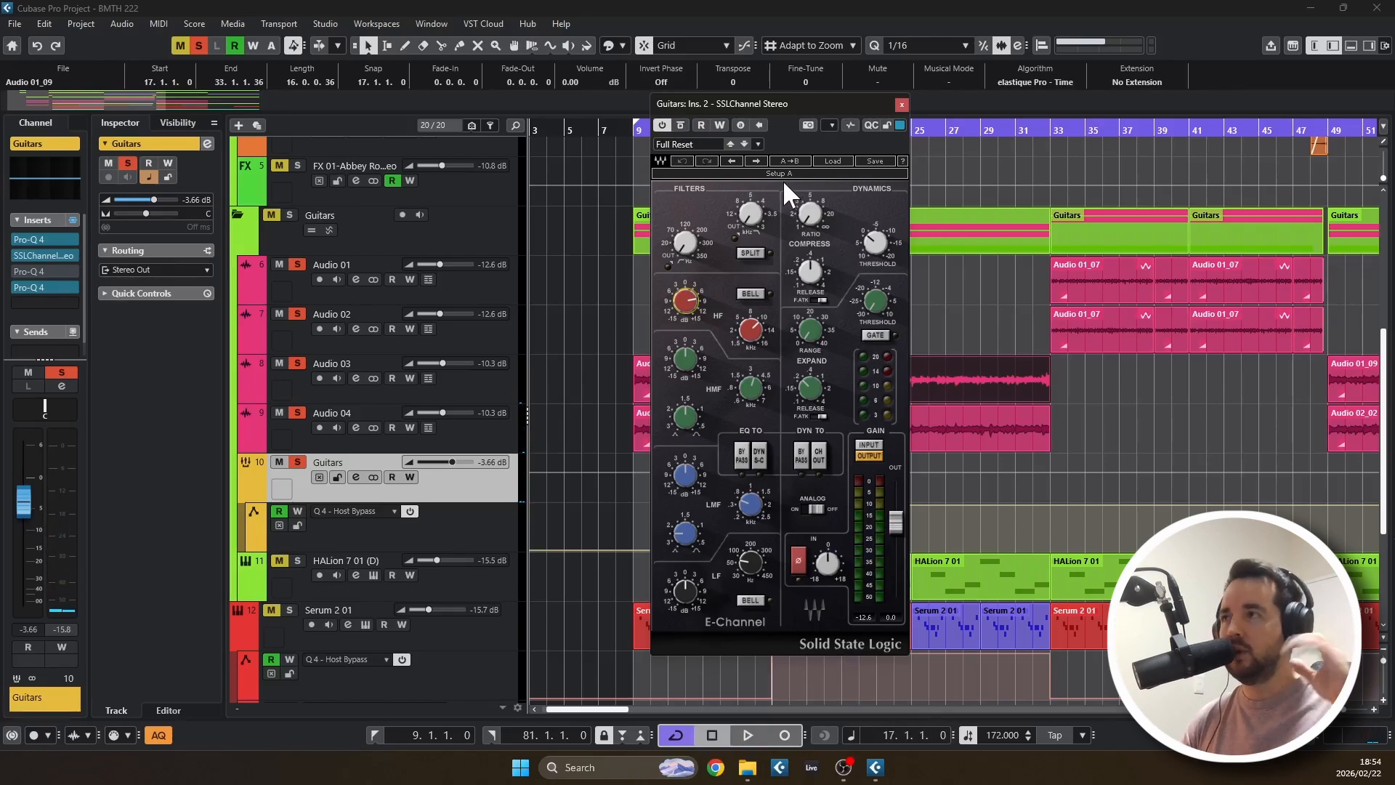
click(900, 103)
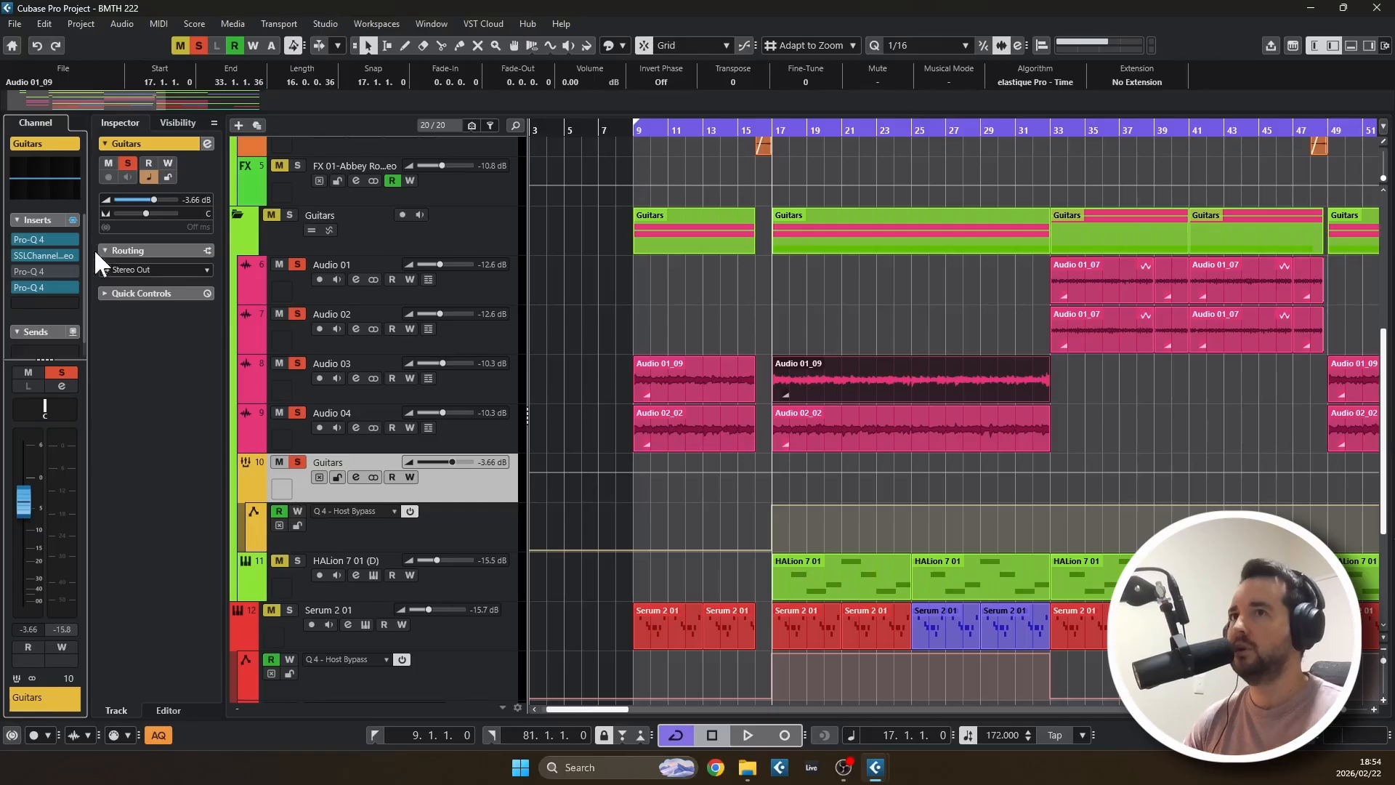
Review the 5300 Hz bell boost in the Pro-Q 4 on the Guitars group's fourth insert and close it
click(30, 287)
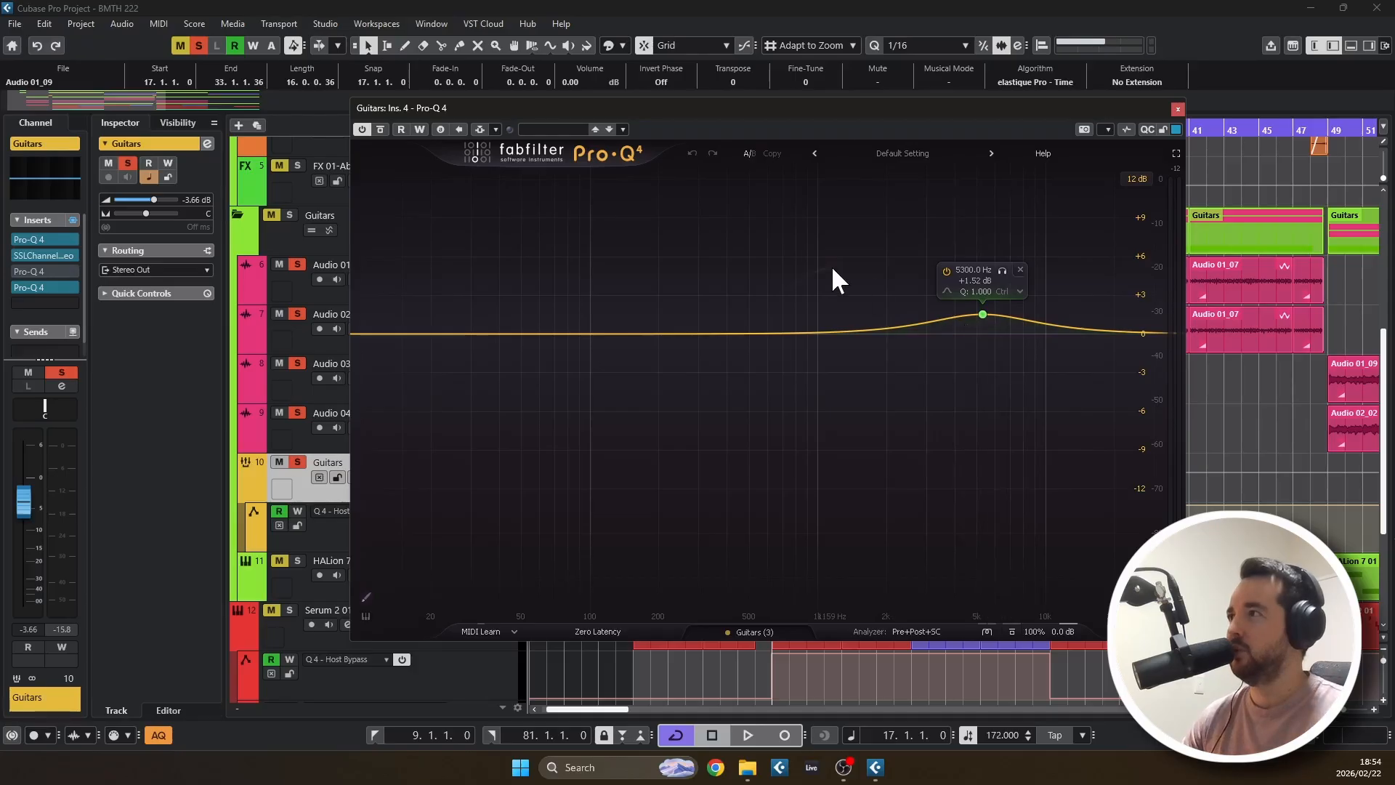
click(1177, 109)
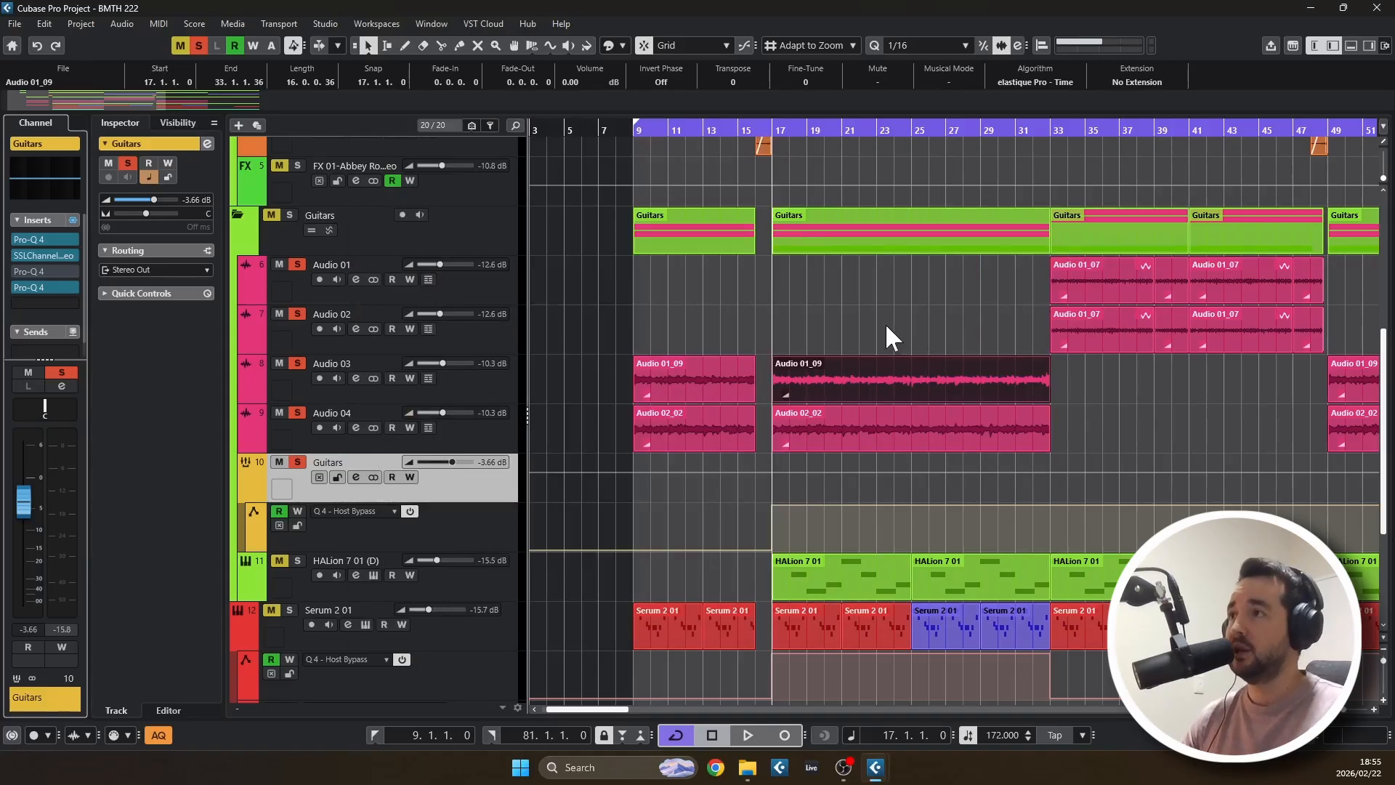
Place the playhead at bar 14 and shrink the track heights to show the whole project
click(721, 130)
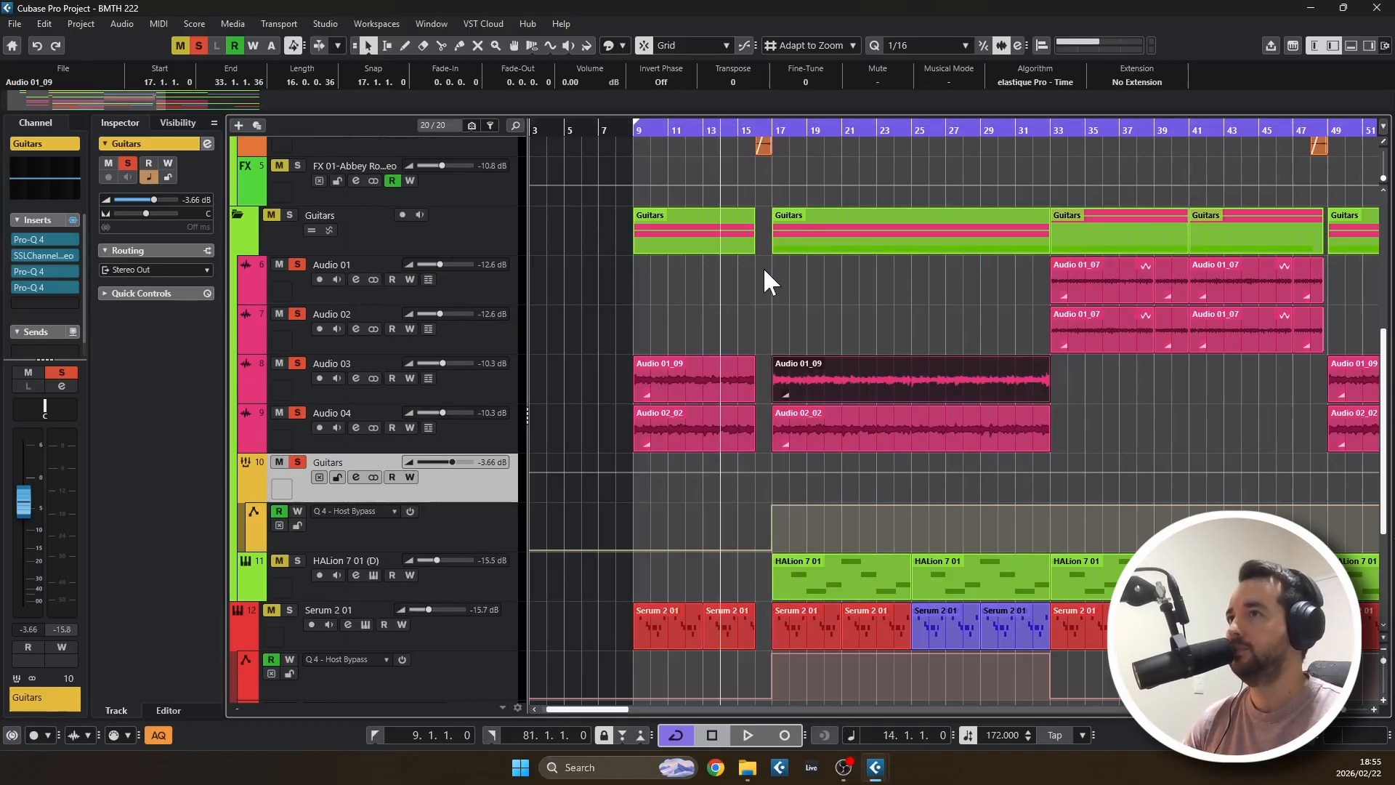
scroll(758, 273, down, 1)
scroll(768, 278, down, 1)
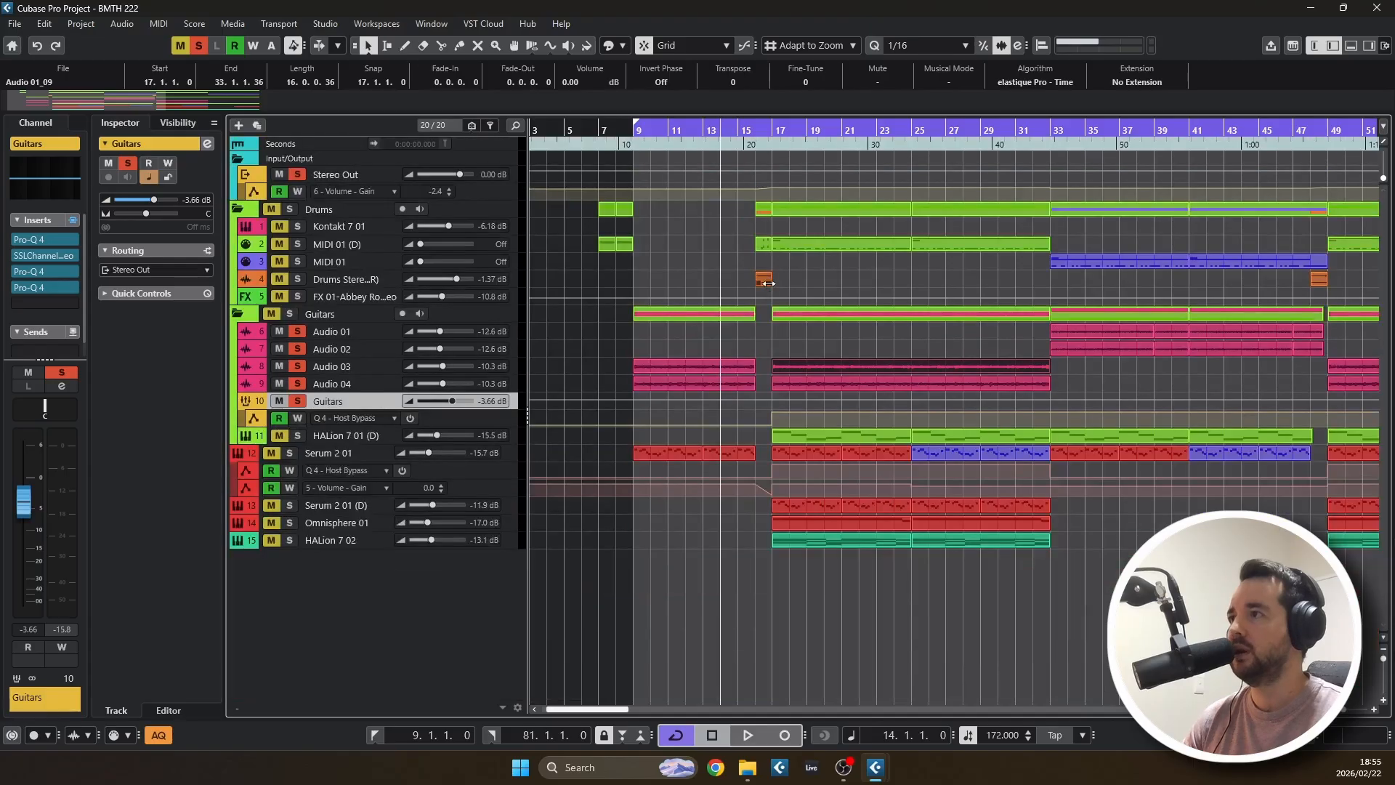
Unsolo the Guitars group and play the full mix from bar 14 through the transition into bar 17
scroll(768, 278, up, 1)
key(space)
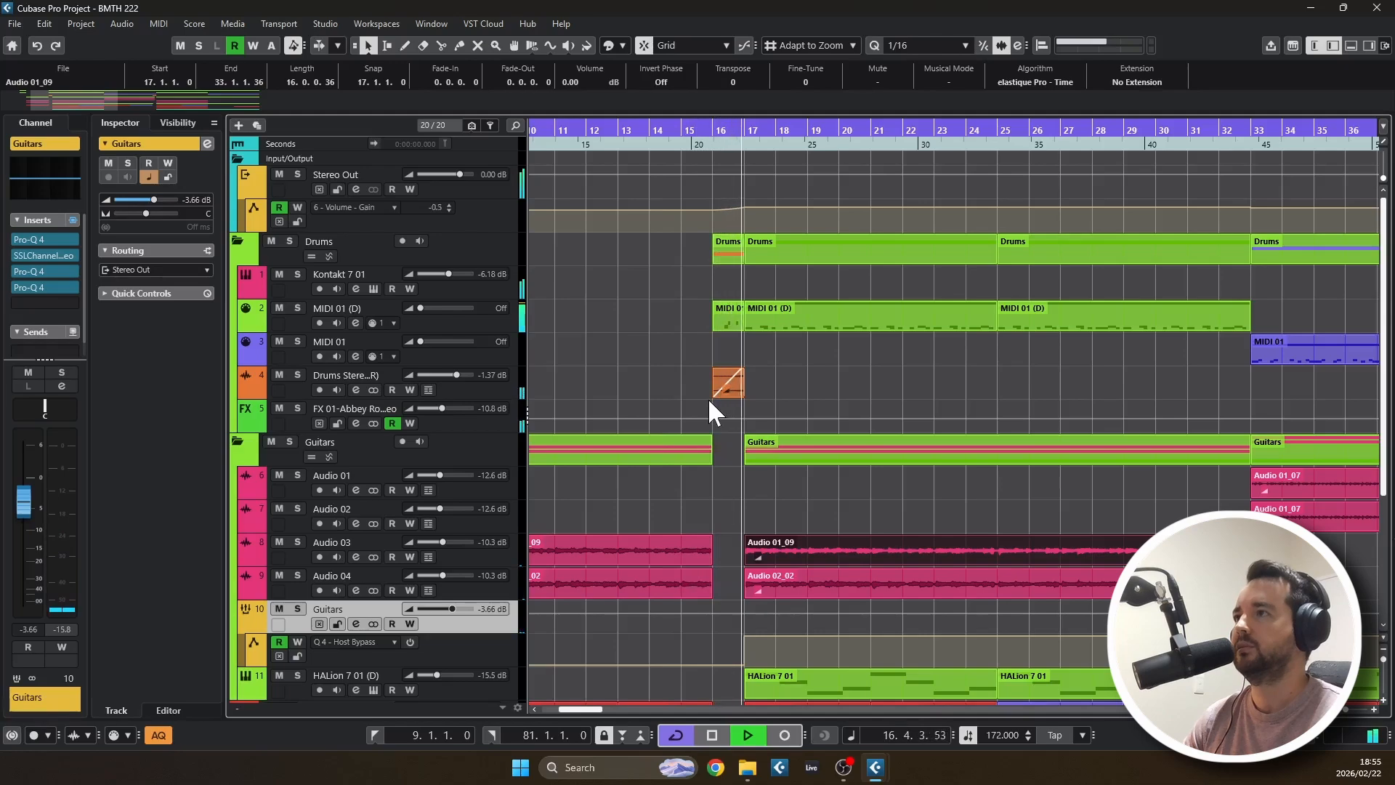
scroll(707, 398, down, 3)
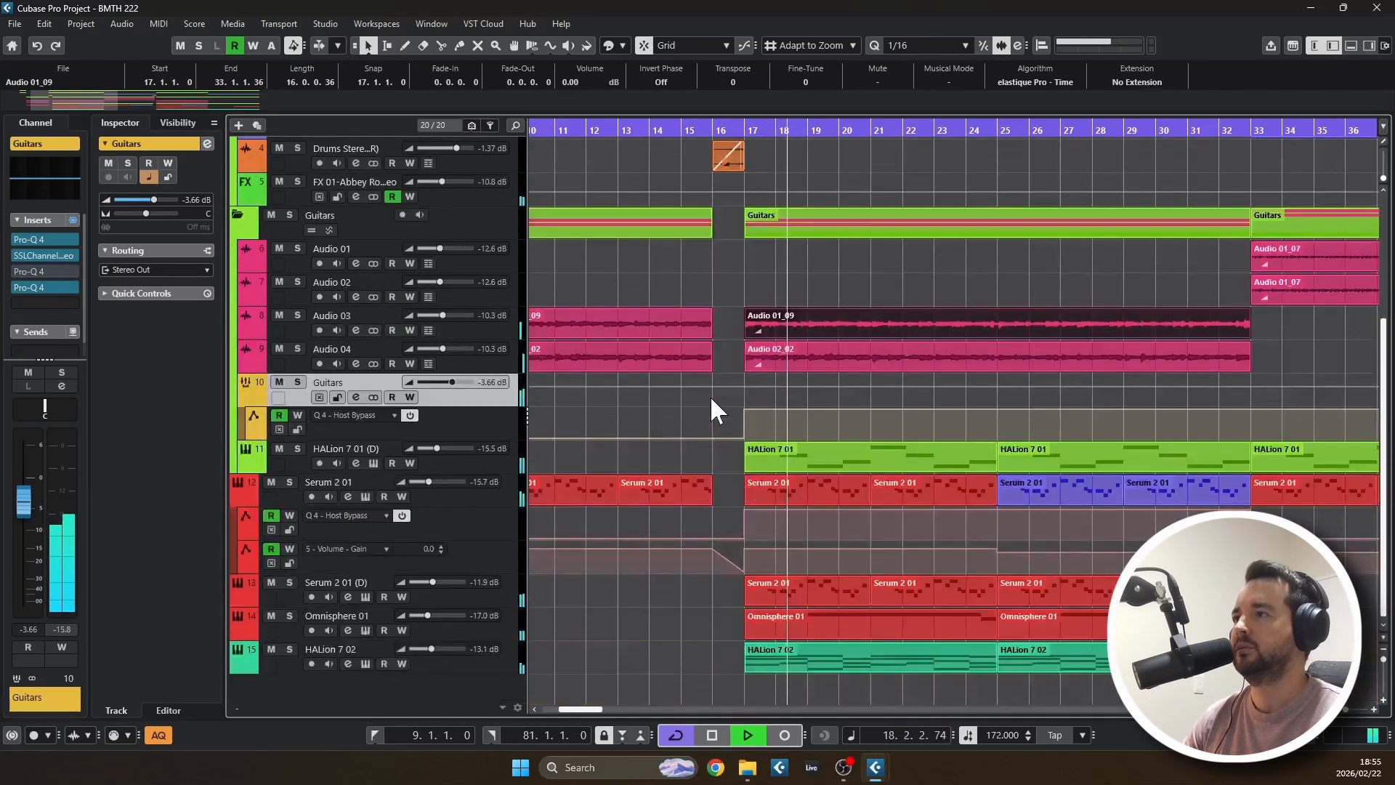
key(space)
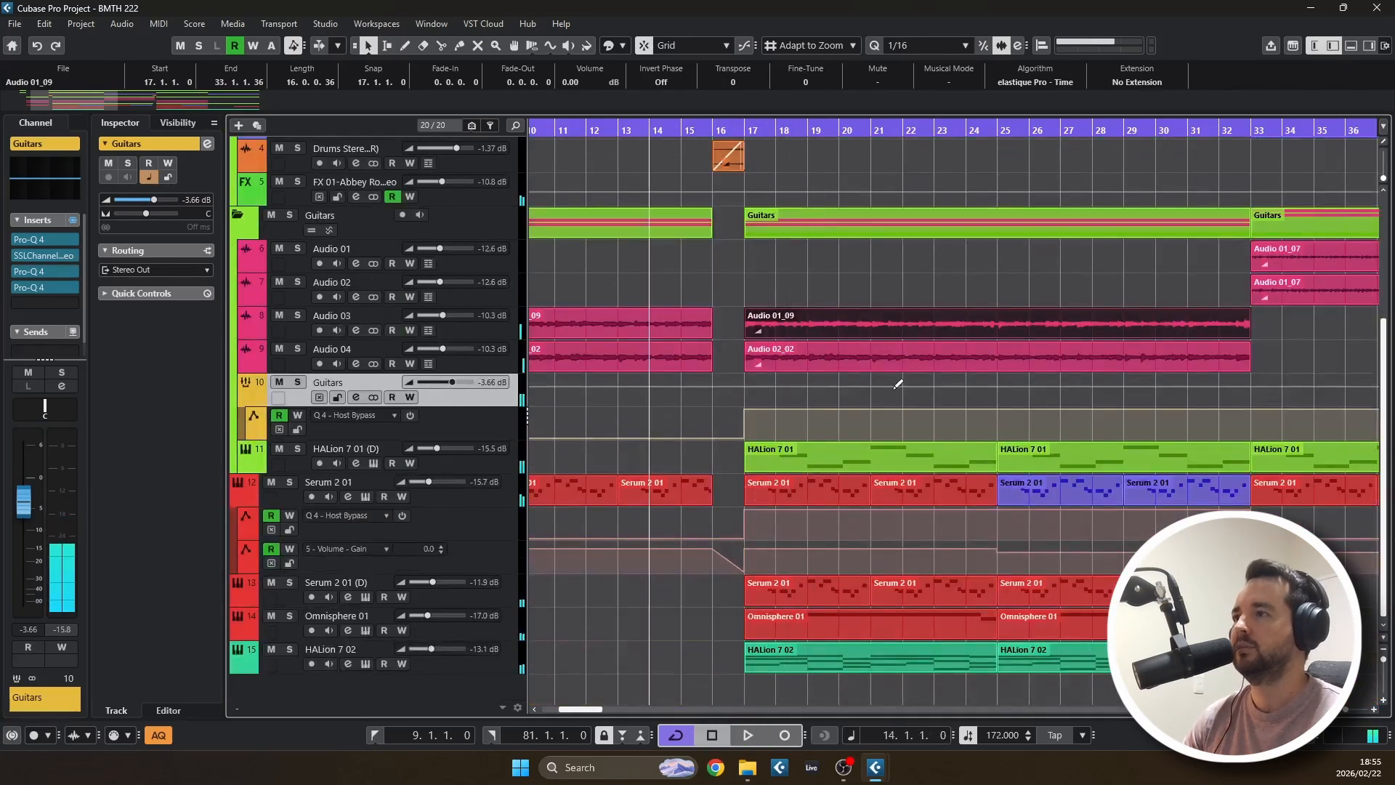
Place the playhead at bar 16, at the start of the drum fill
ctrl+scroll(764, 404, up, 2)
scroll(762, 405, up, 2)
scroll(756, 409, up, 2)
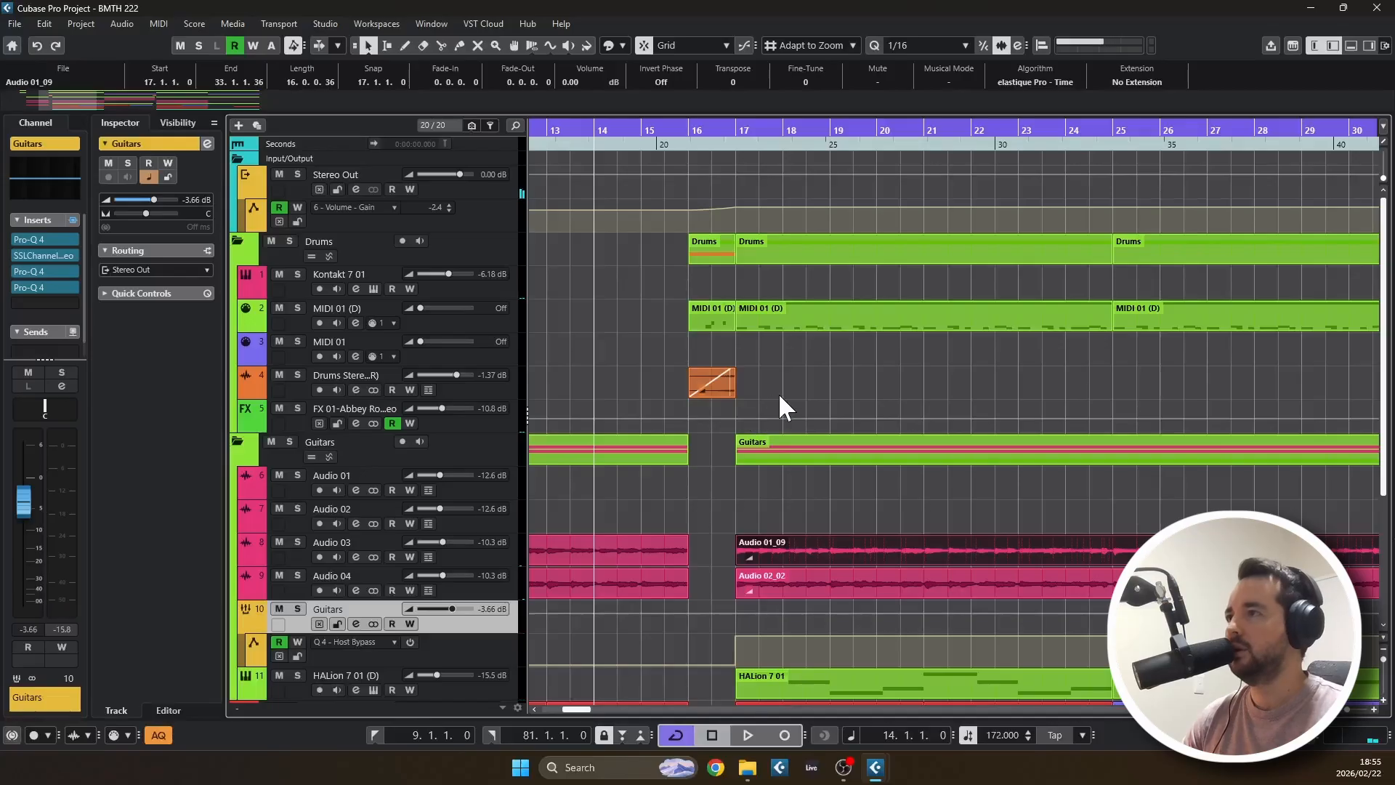
ctrl+scroll(752, 387, up, 1)
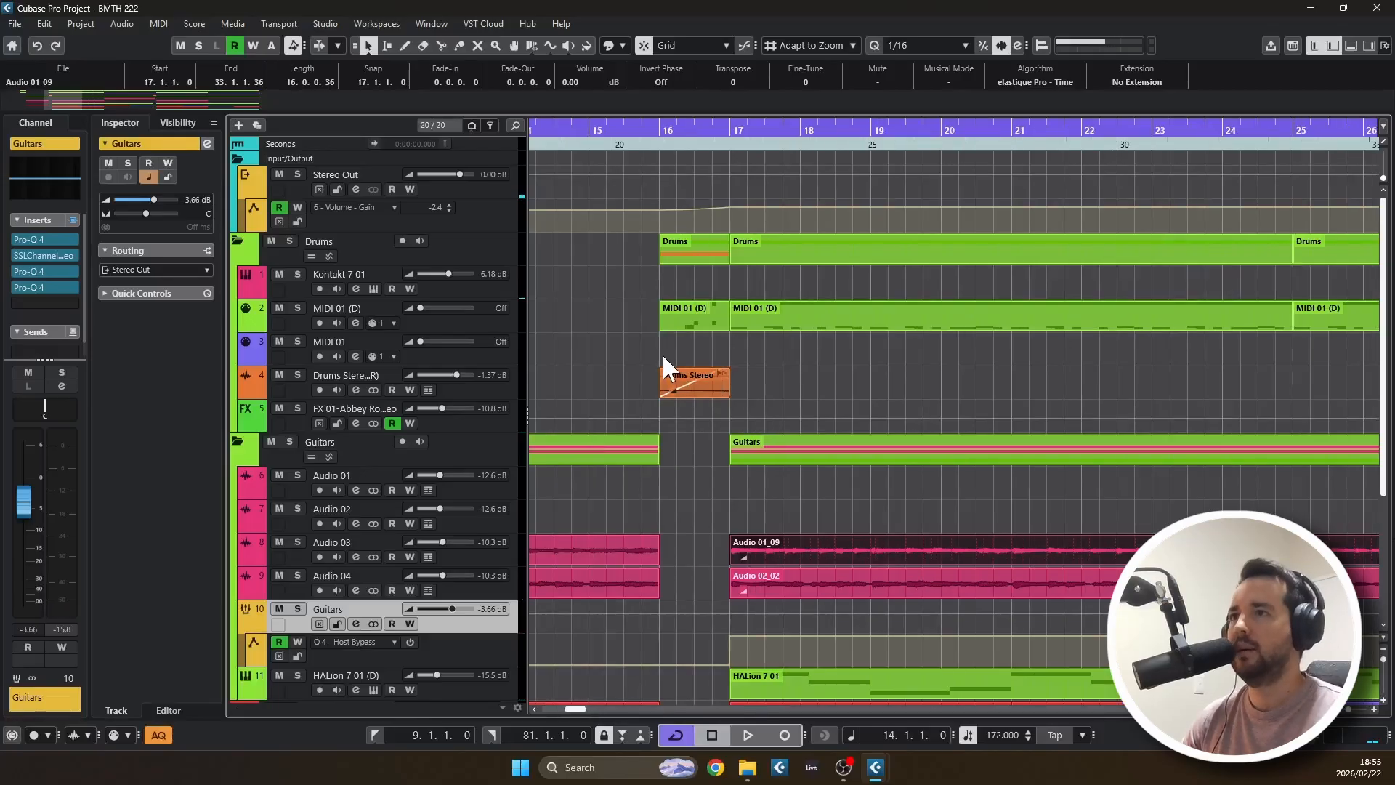
ctrl+shift+scroll(660, 361, up, 2)
ctrl+scroll(682, 370, up, 2)
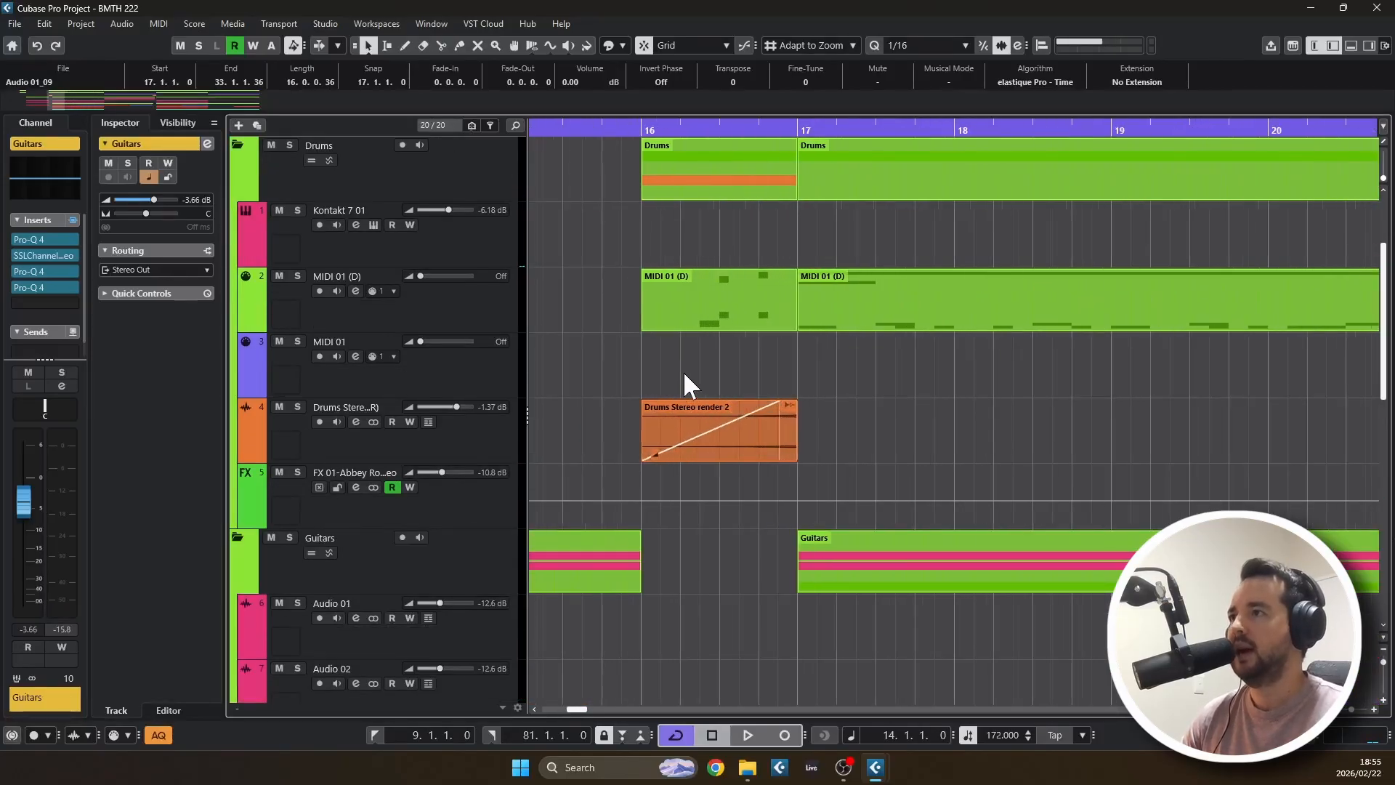
click(645, 128)
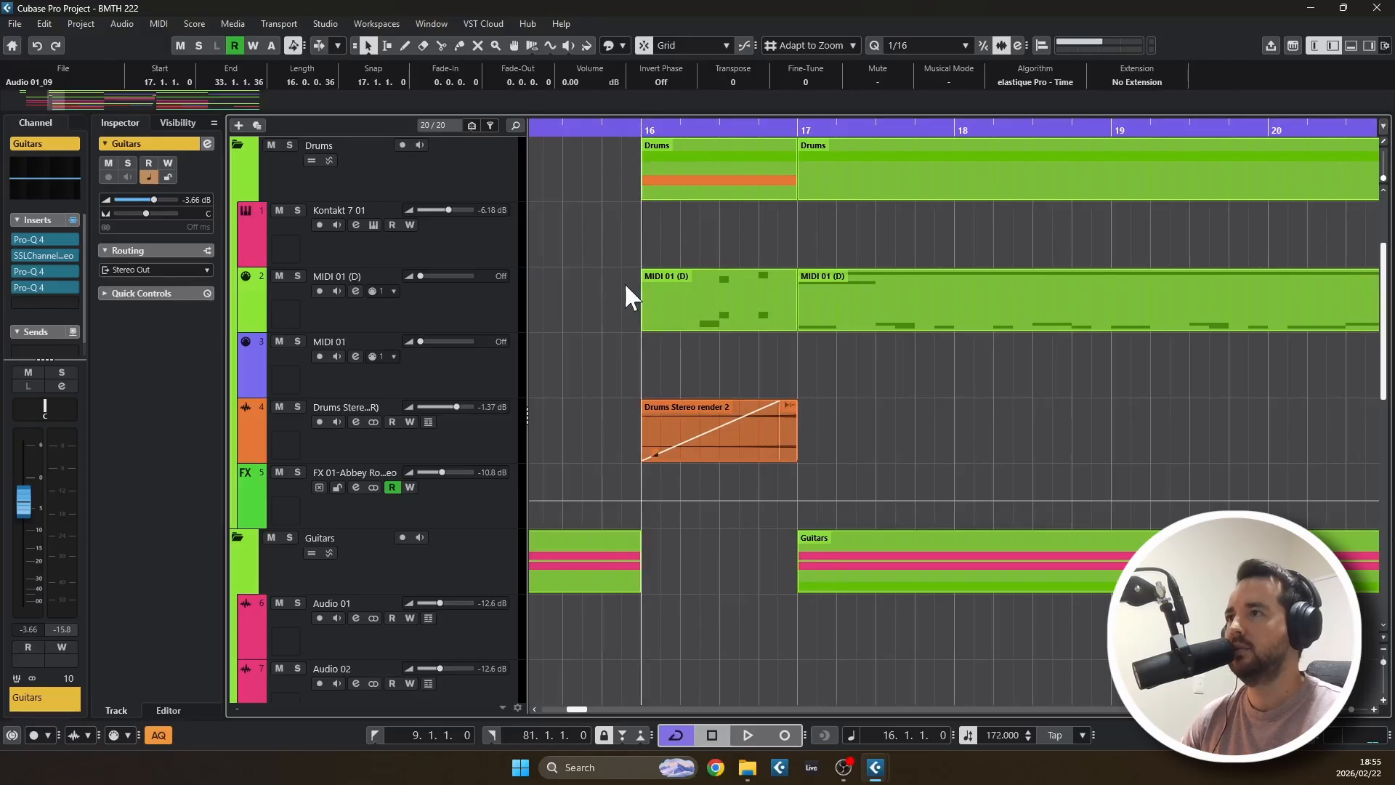
click(645, 298)
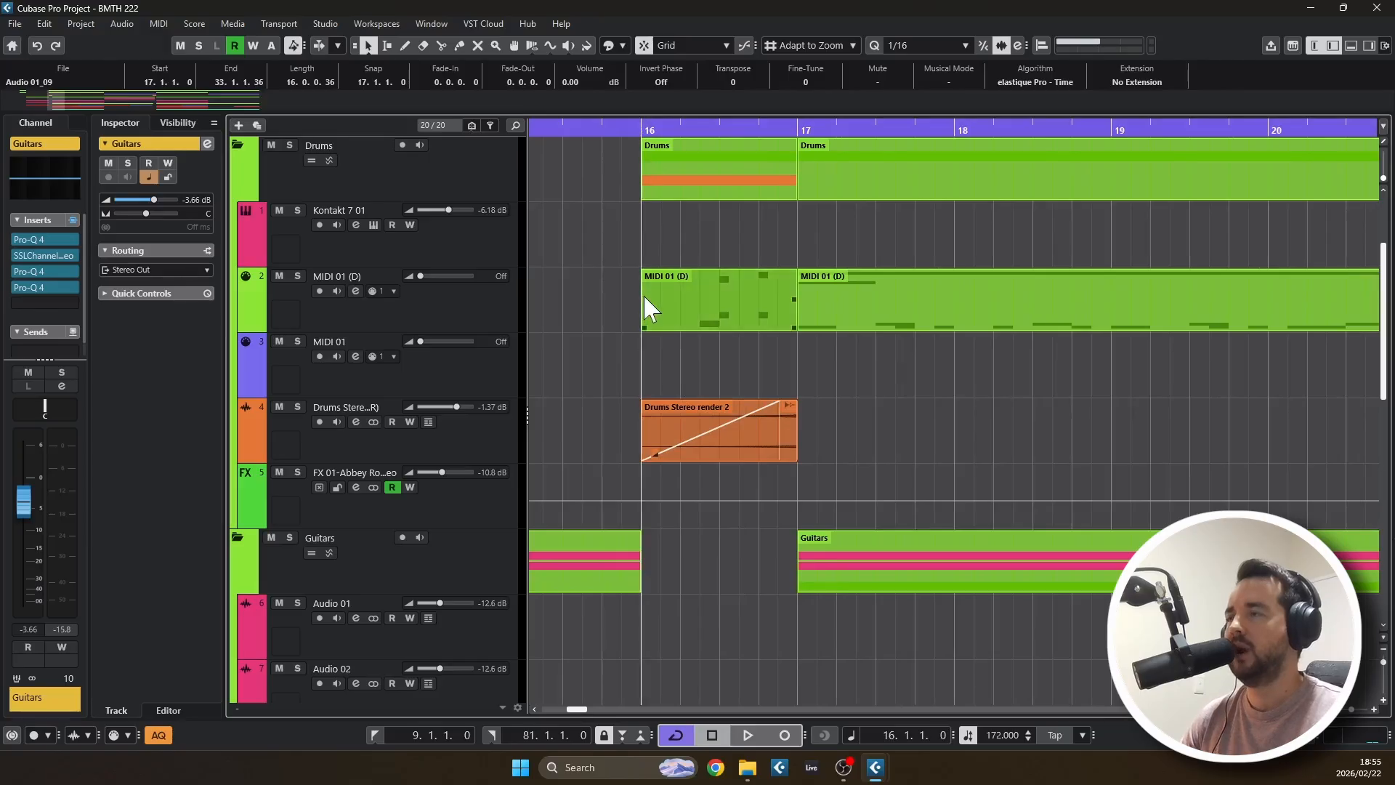
Audition the Drums Stereo render track in solo from bar 16, and clear its solo
click(298, 407)
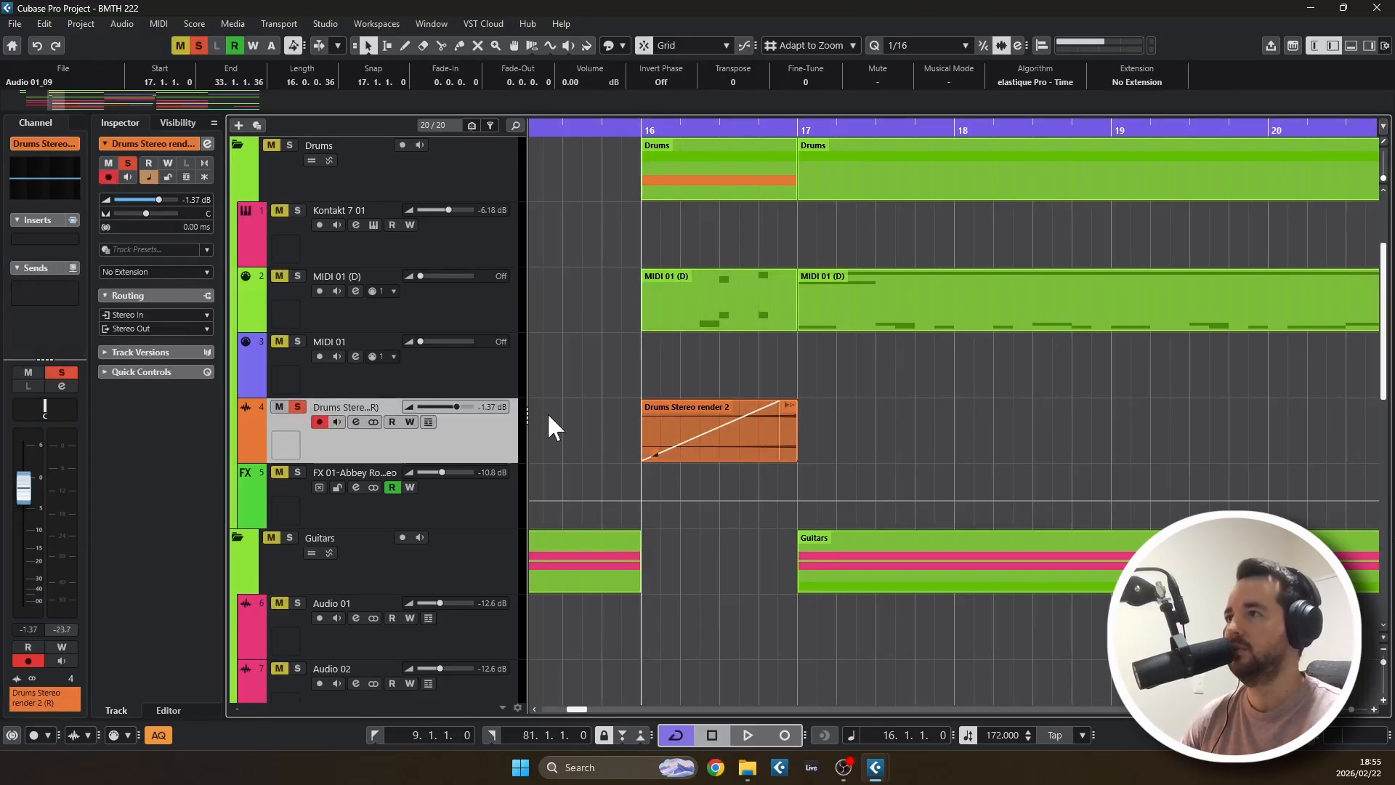
key(space)
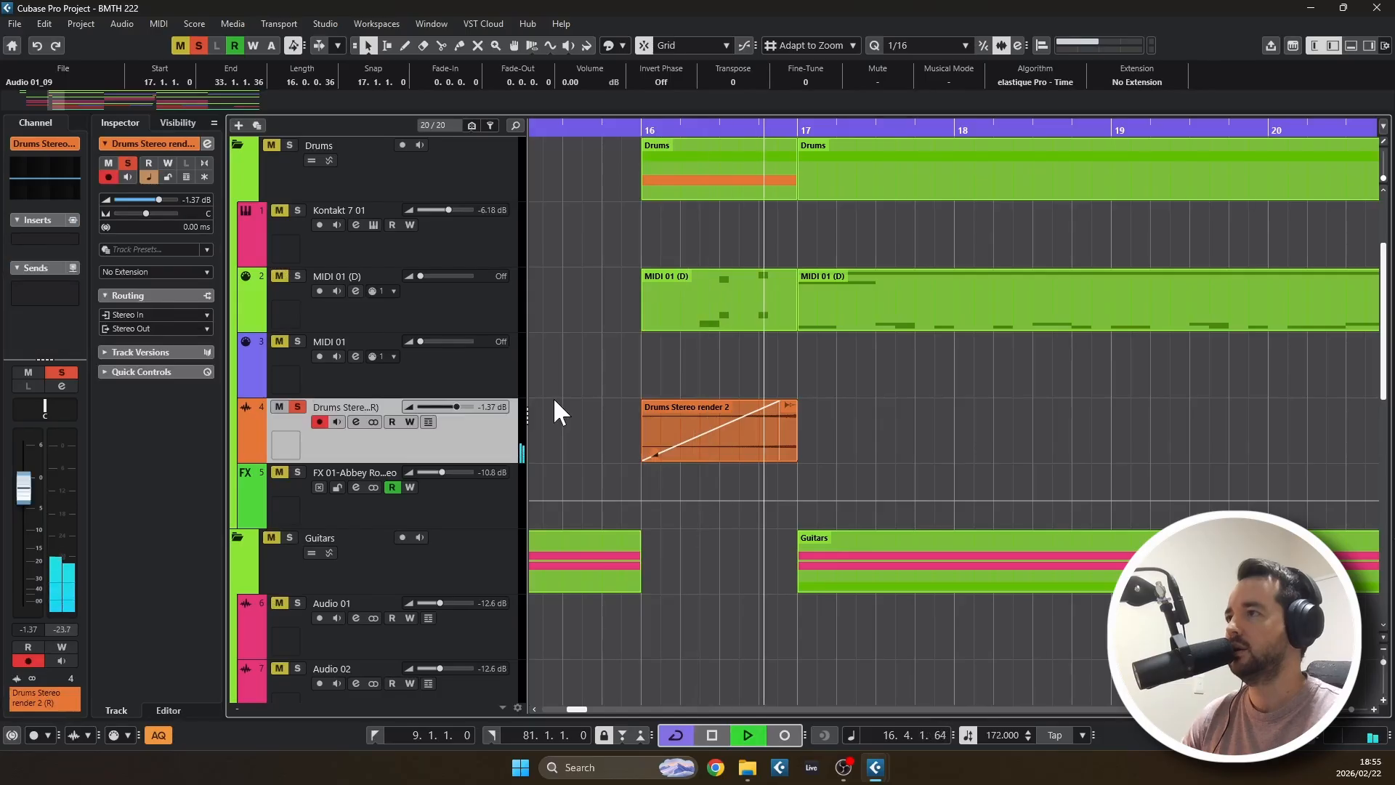
key(space)
click(298, 407)
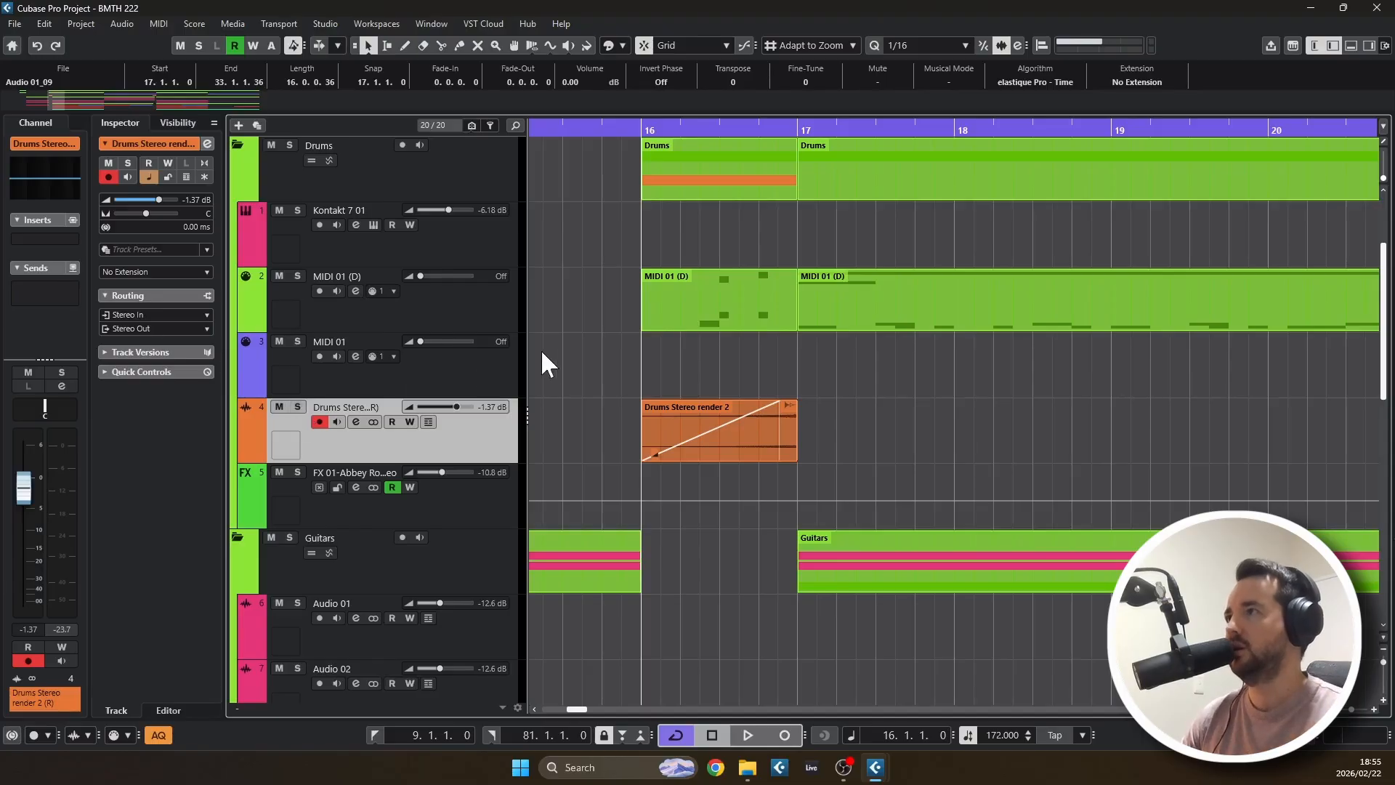
Solo the MIDI 01 (D) drum track and audition its bar 16 fill in the Key Editor, closing the editor when done
click(297, 276)
click(280, 208)
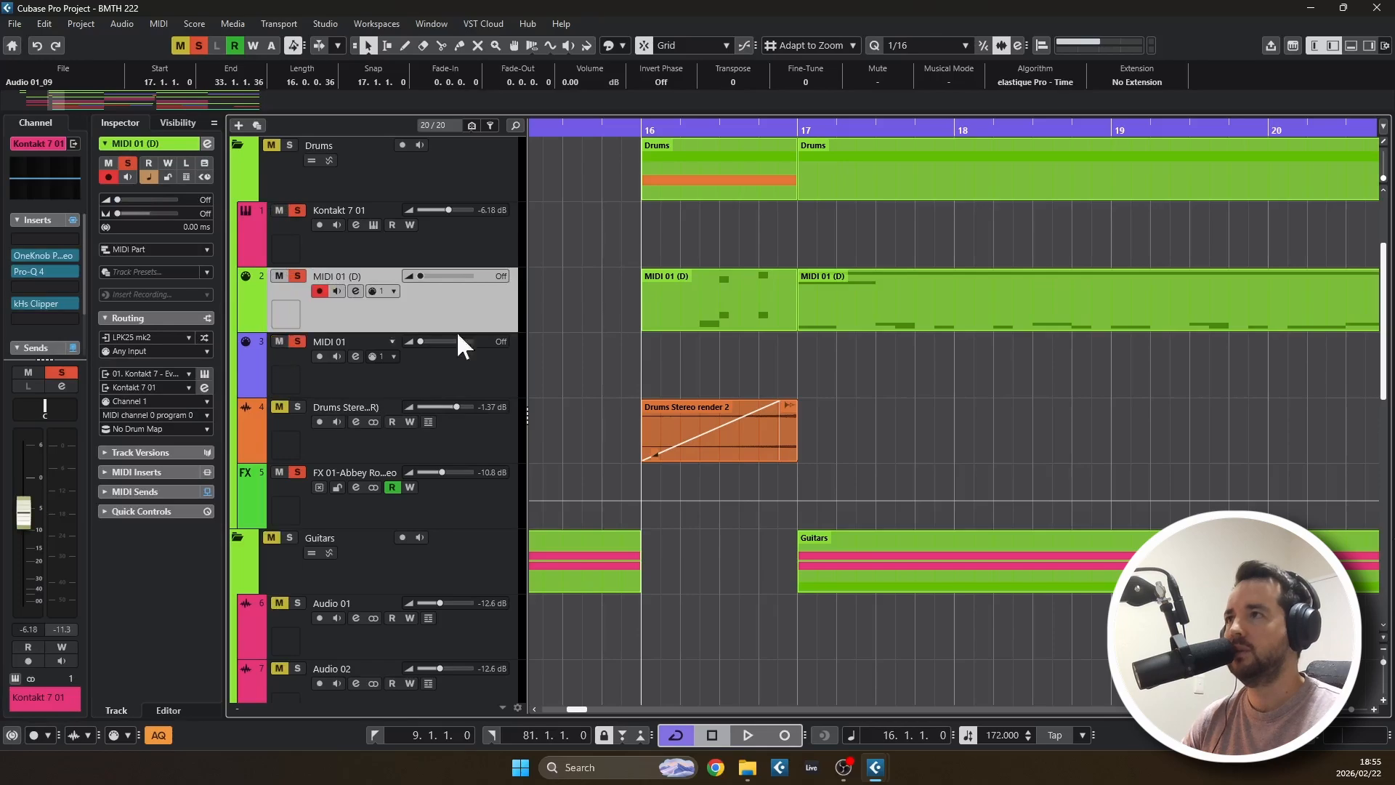
double_click(664, 295)
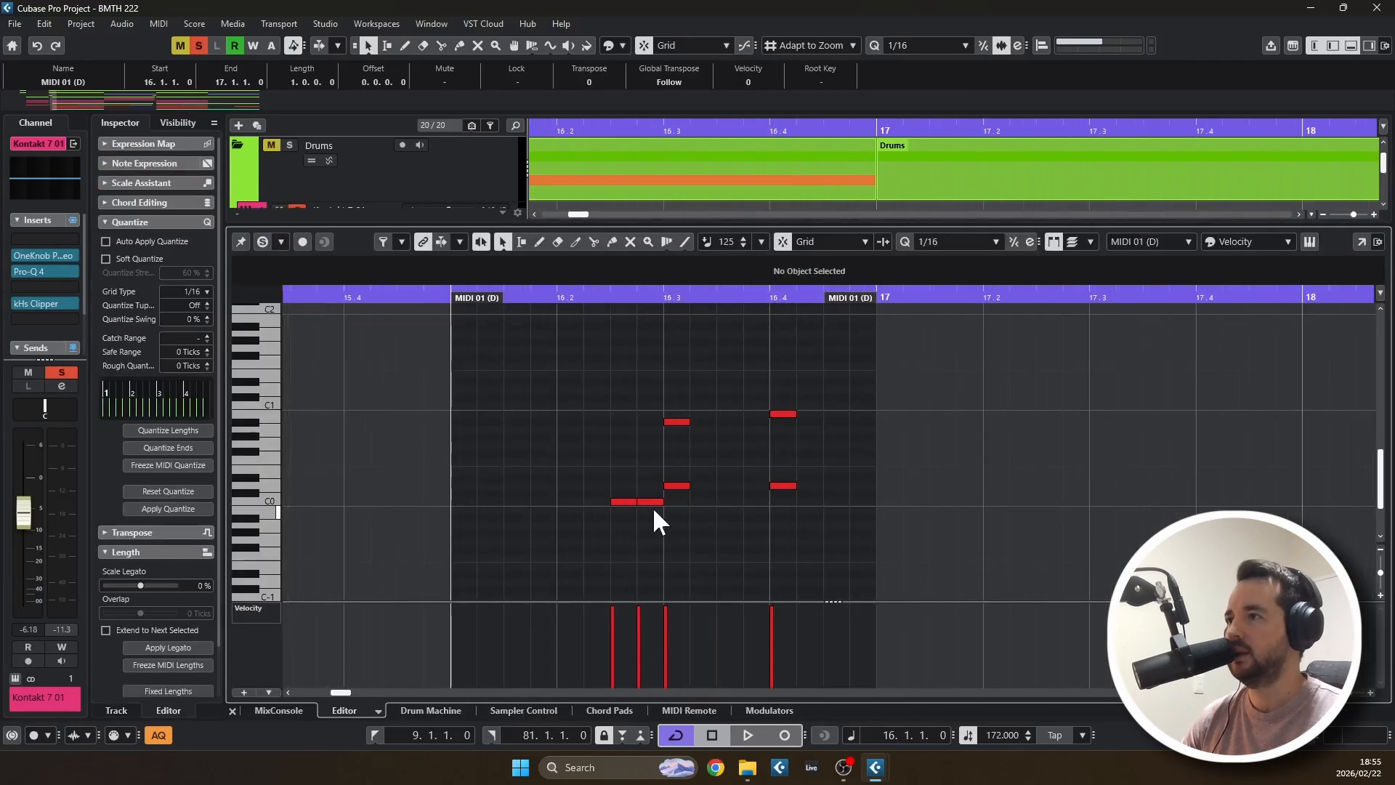
key(space)
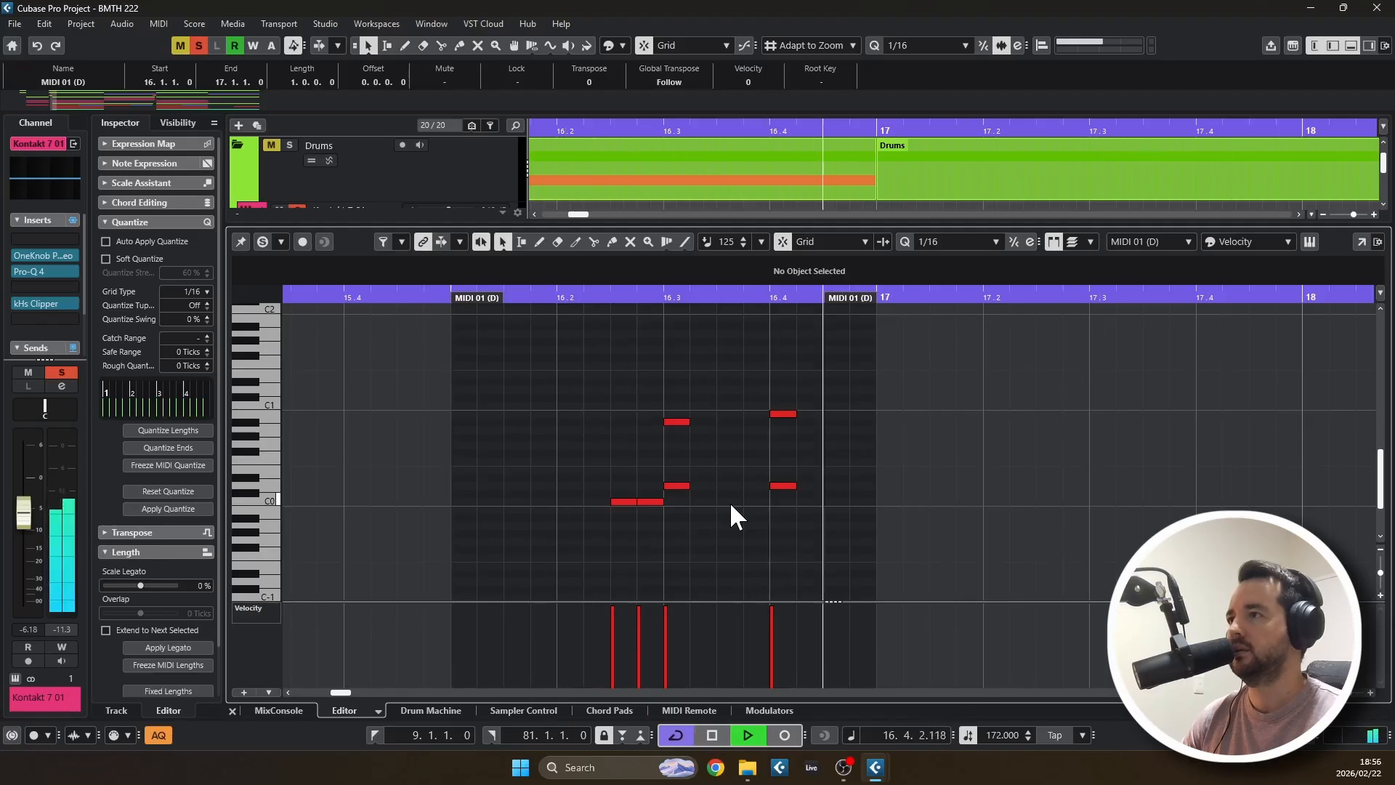
key(space)
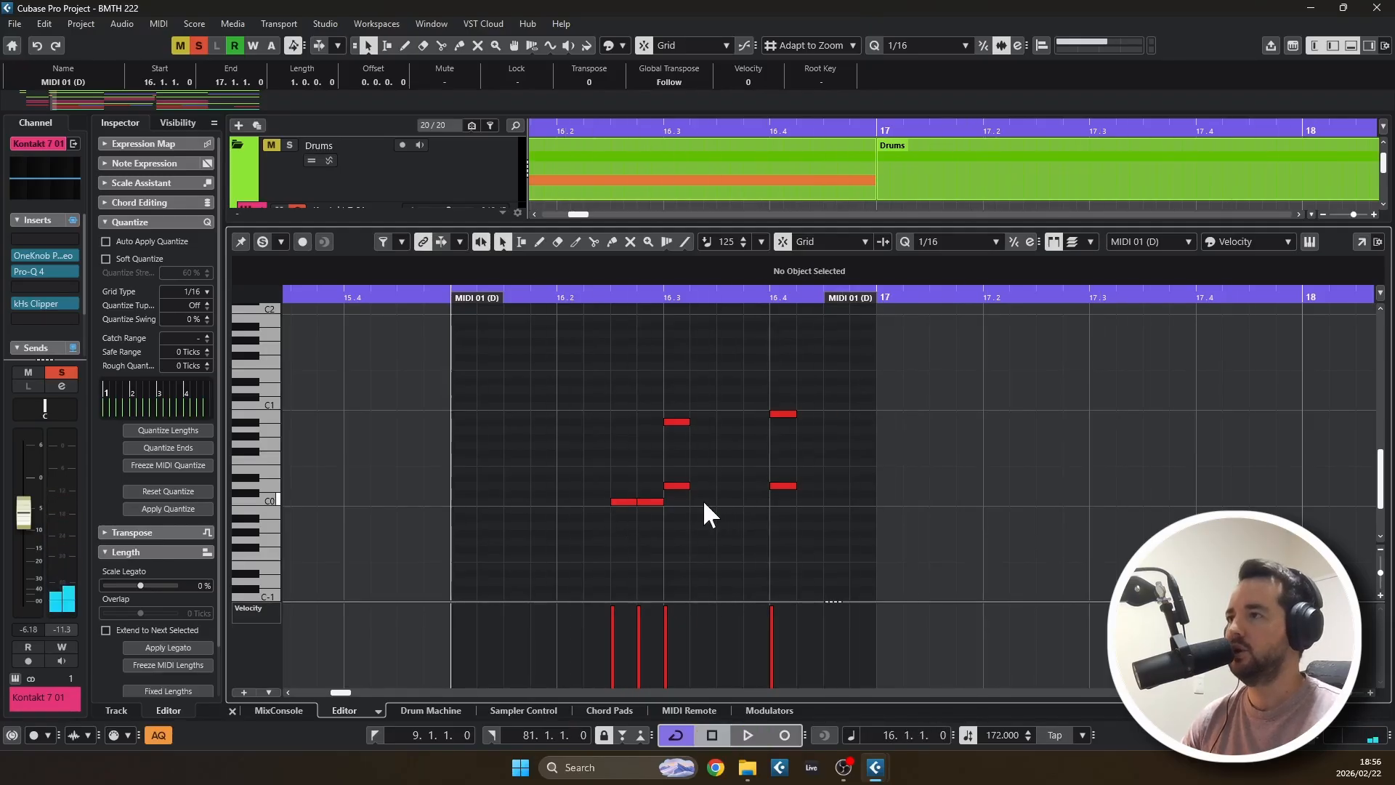
click(667, 420)
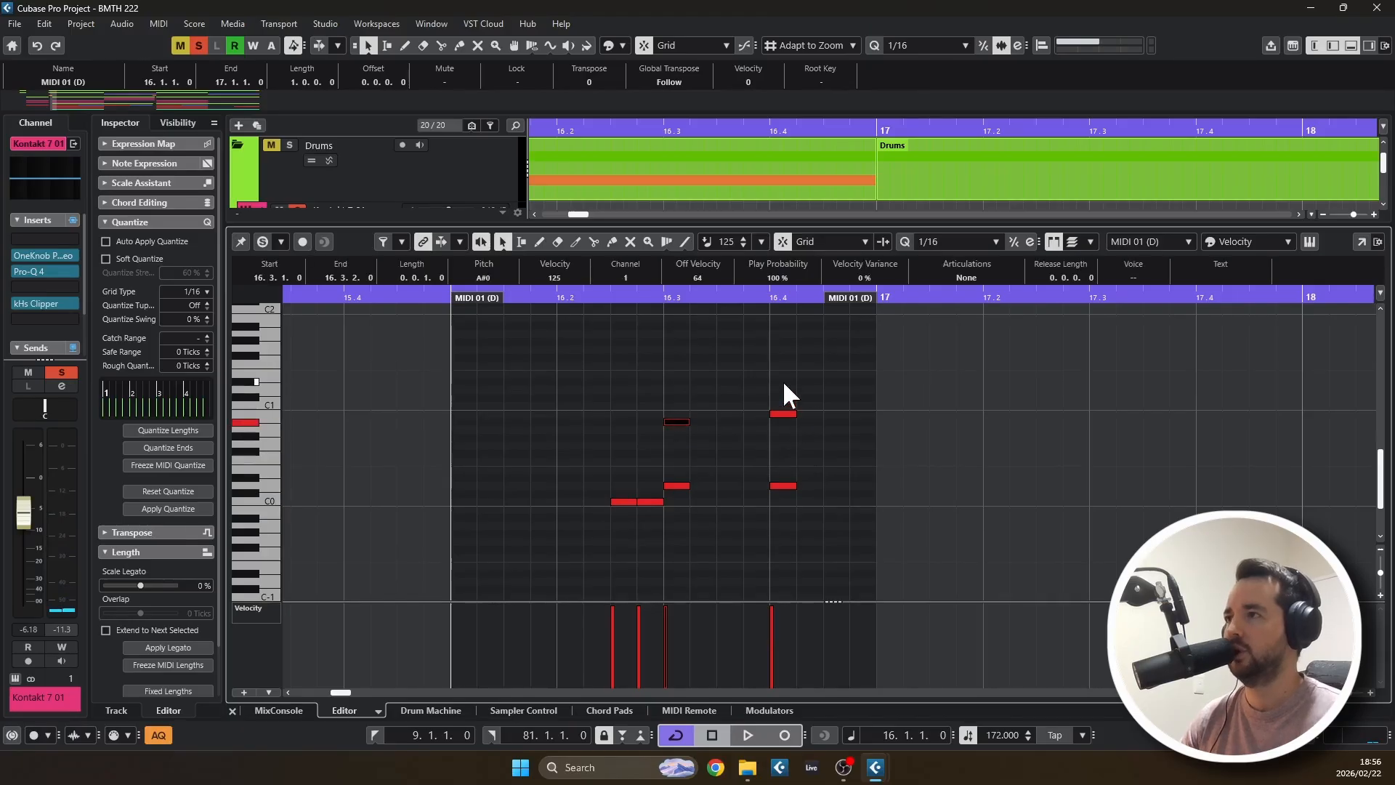
click(1345, 46)
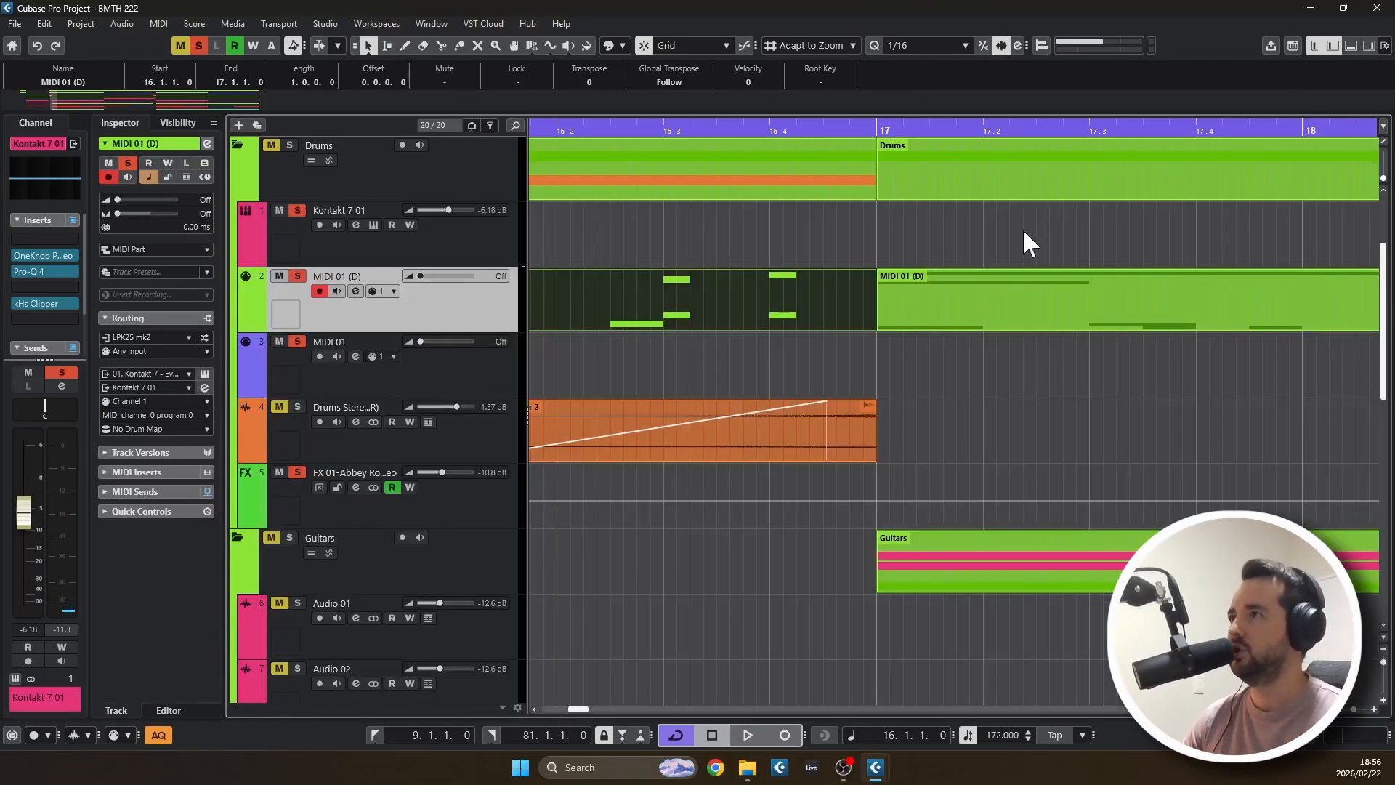
Survey the arrangement around the drum fill and place the playhead at bar 17
scroll(1009, 262, down, 3)
click(892, 286)
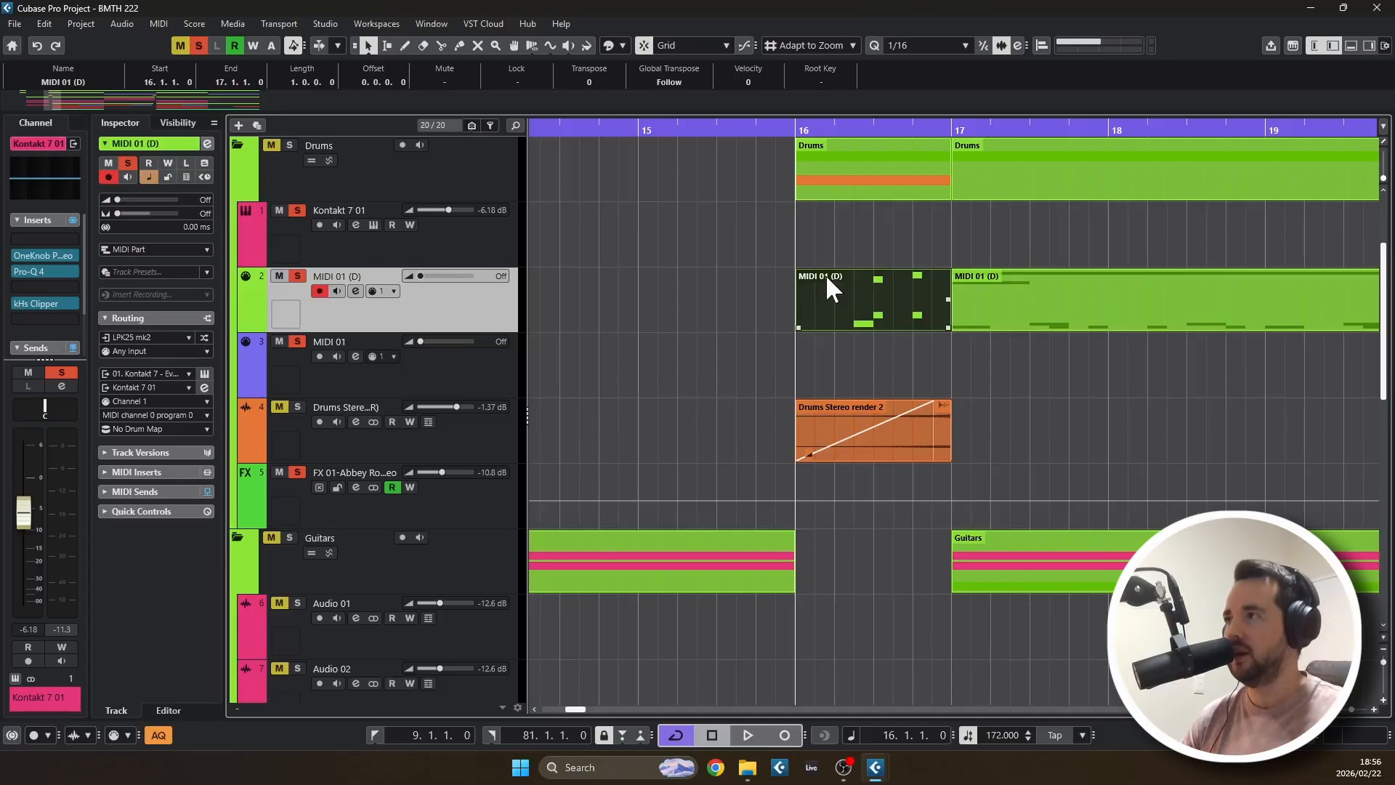
scroll(865, 258, down, 4)
scroll(865, 259, down, 1)
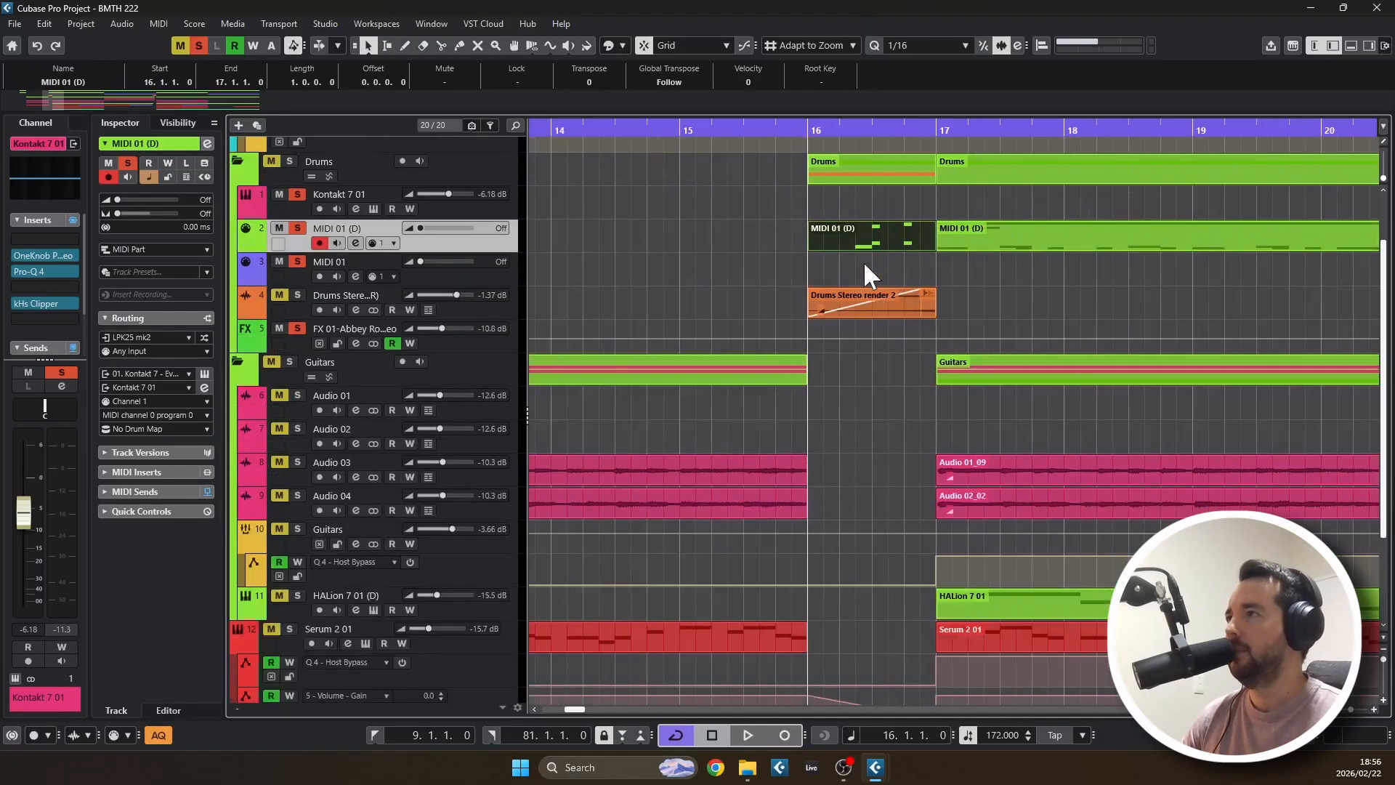
scroll(756, 294, down, 2)
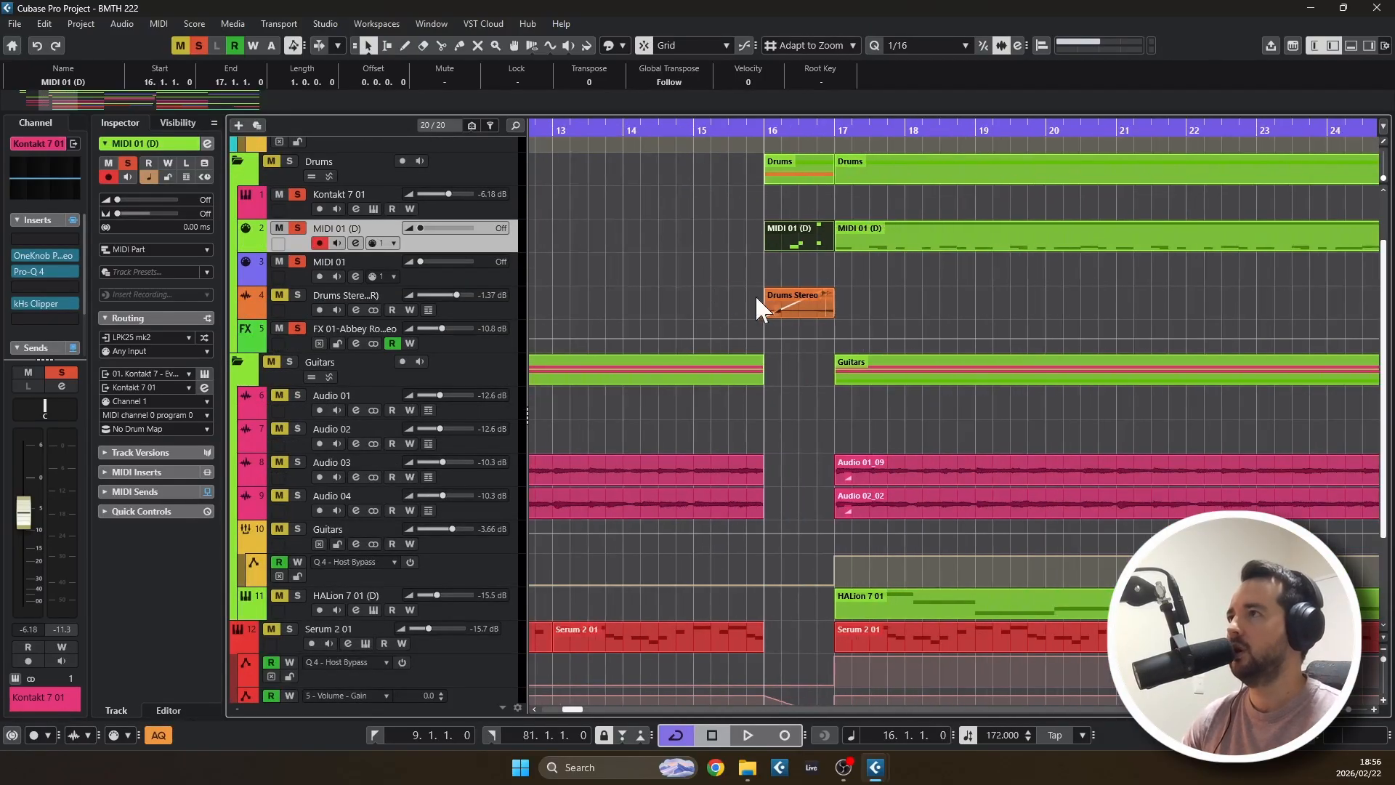
scroll(817, 273, up, 2)
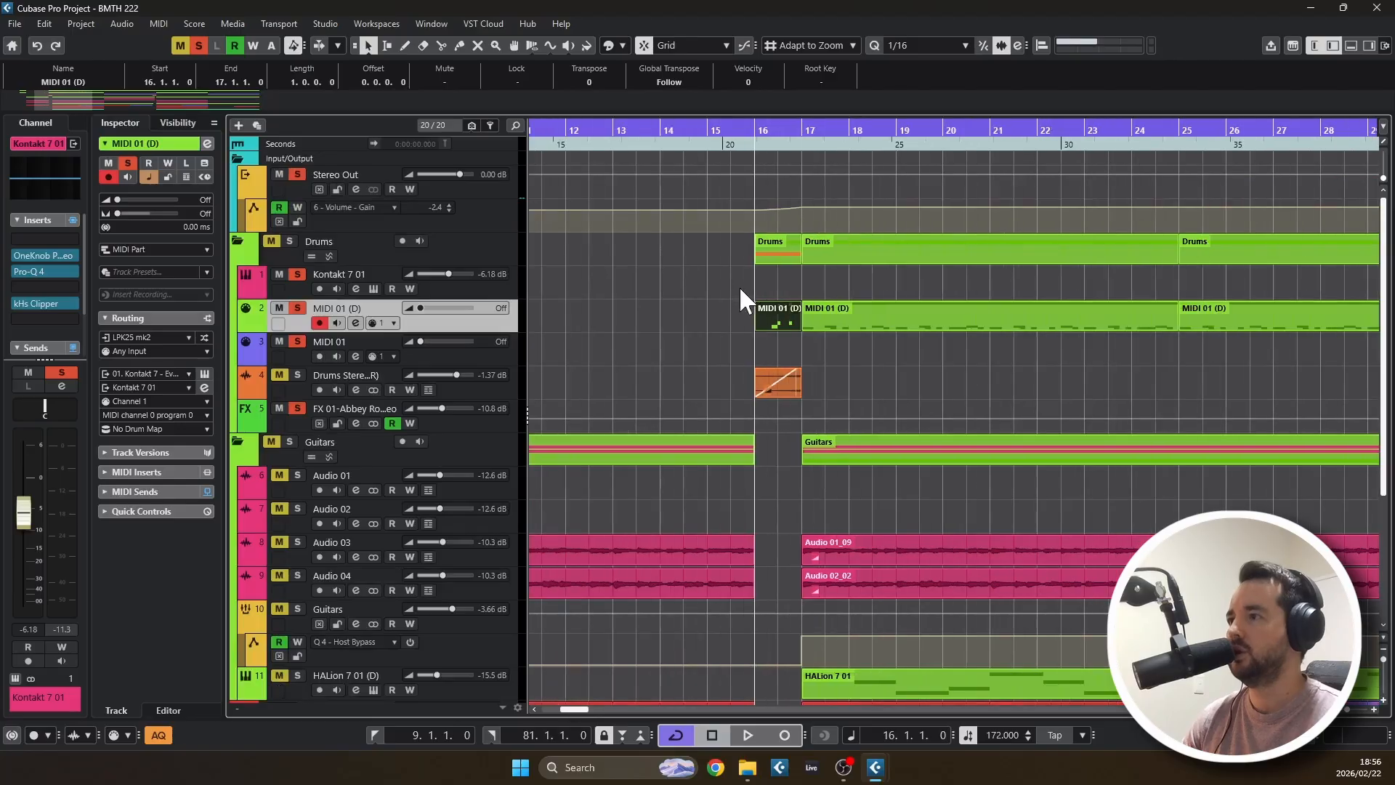
scroll(739, 285, down, 4)
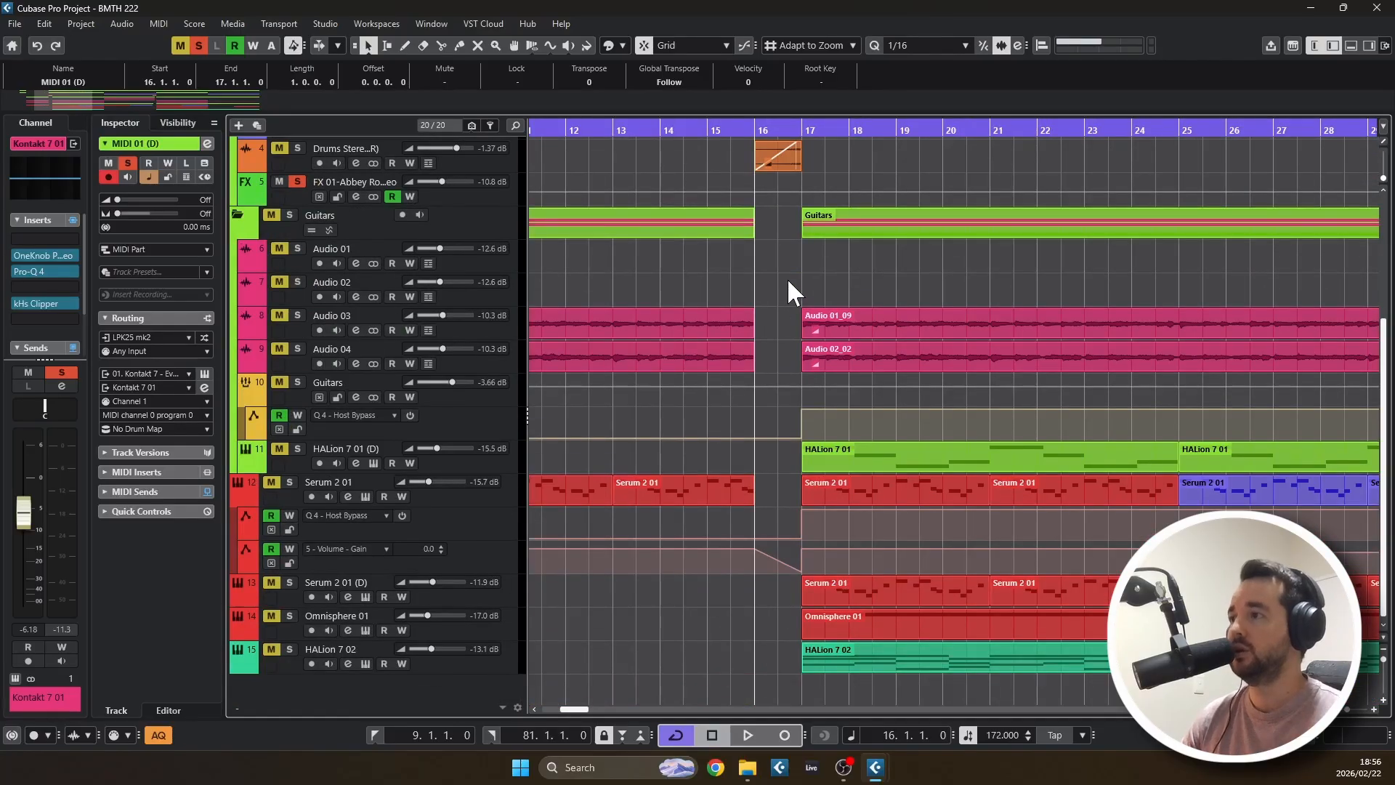
scroll(756, 279, up, 4)
scroll(704, 287, down, 1)
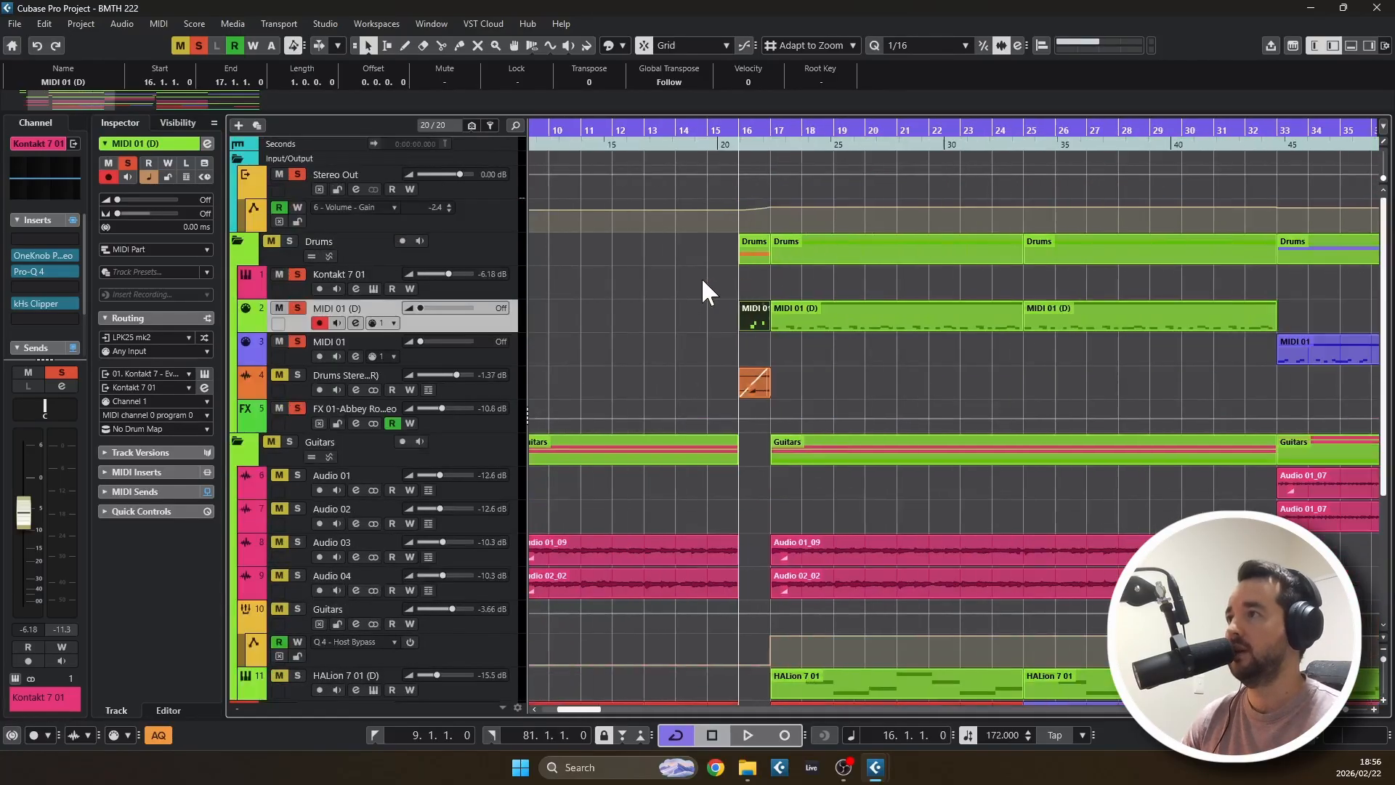
click(774, 133)
Inspect the One Kit Wonder - Nu Metal kit, its mixer and its snapshot list in the Kontakt 7 01 instrument, and close it
click(348, 280)
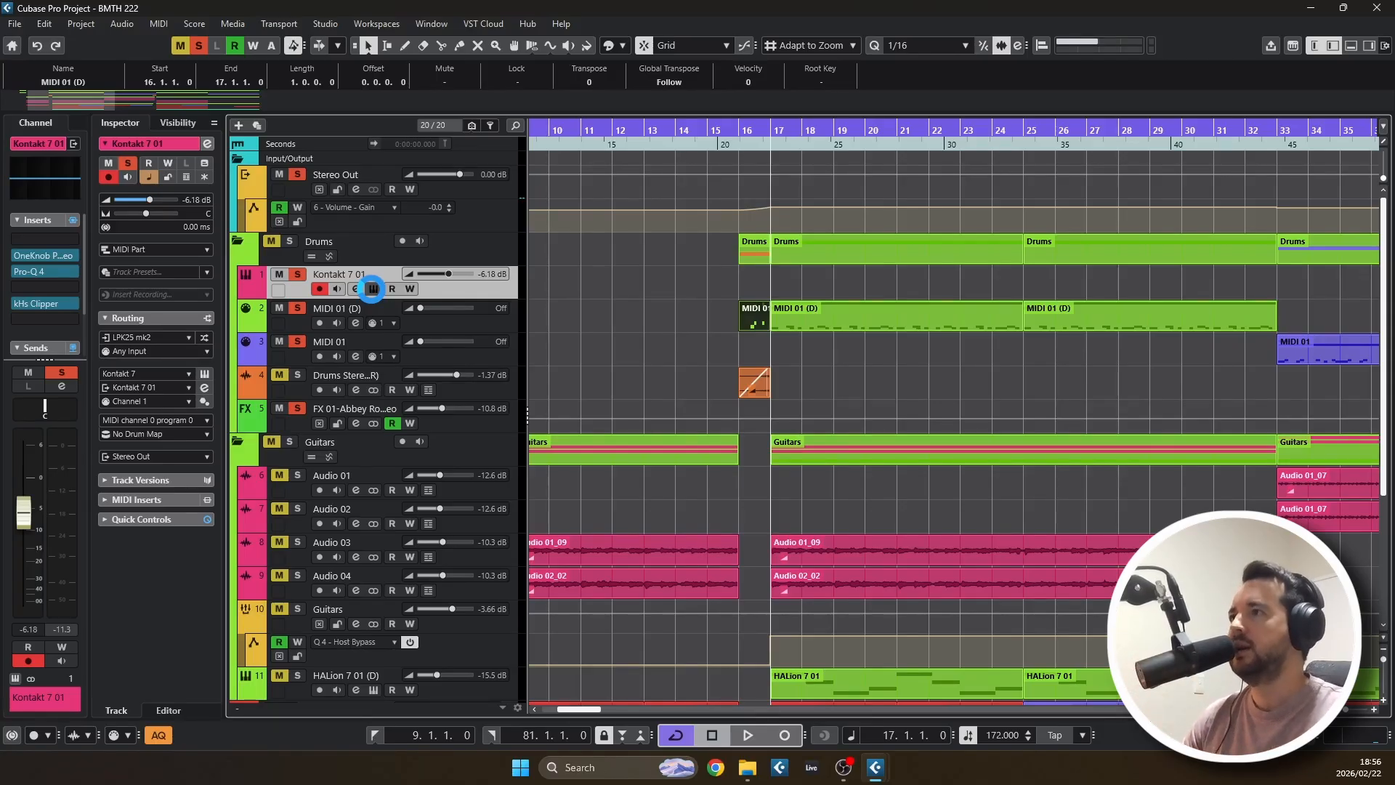
click(372, 289)
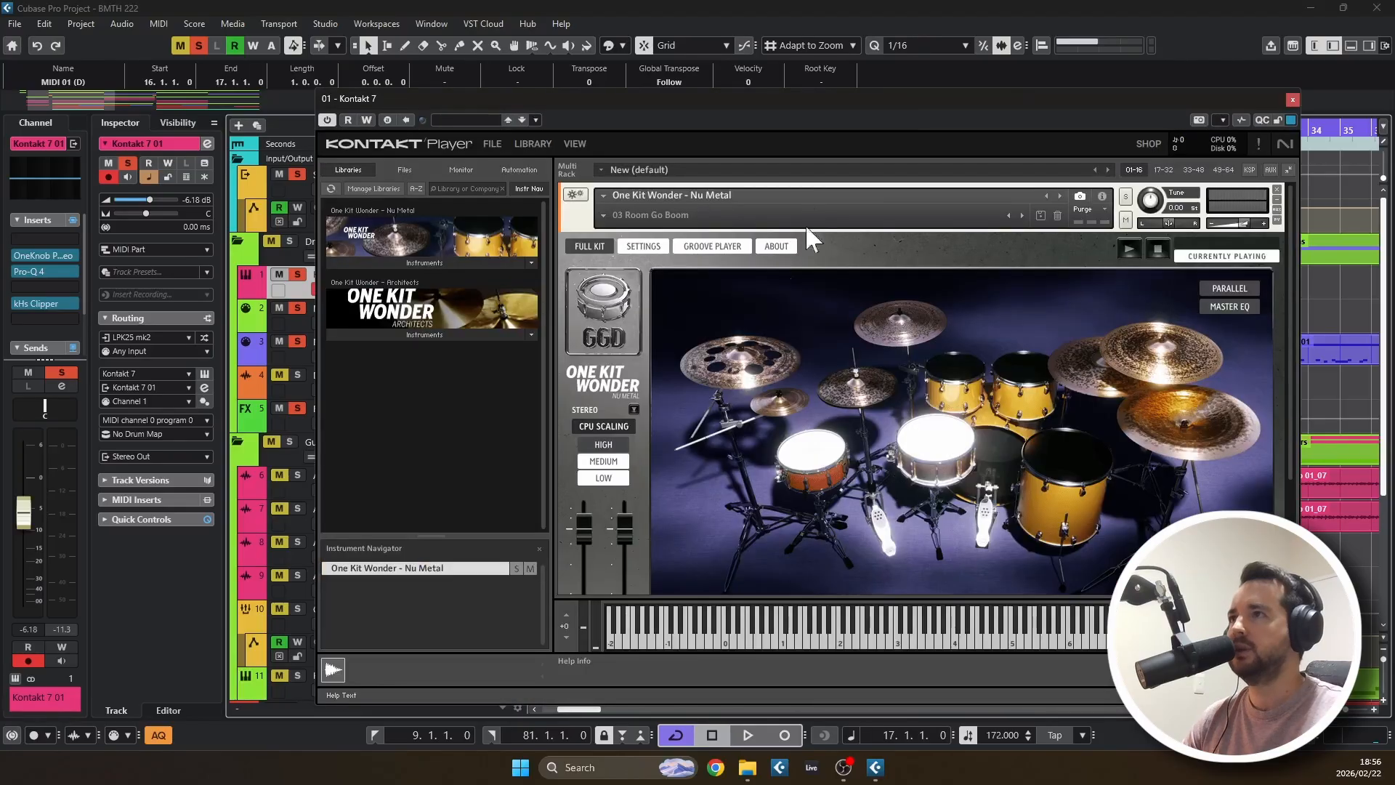
drag(756, 99, 738, 99)
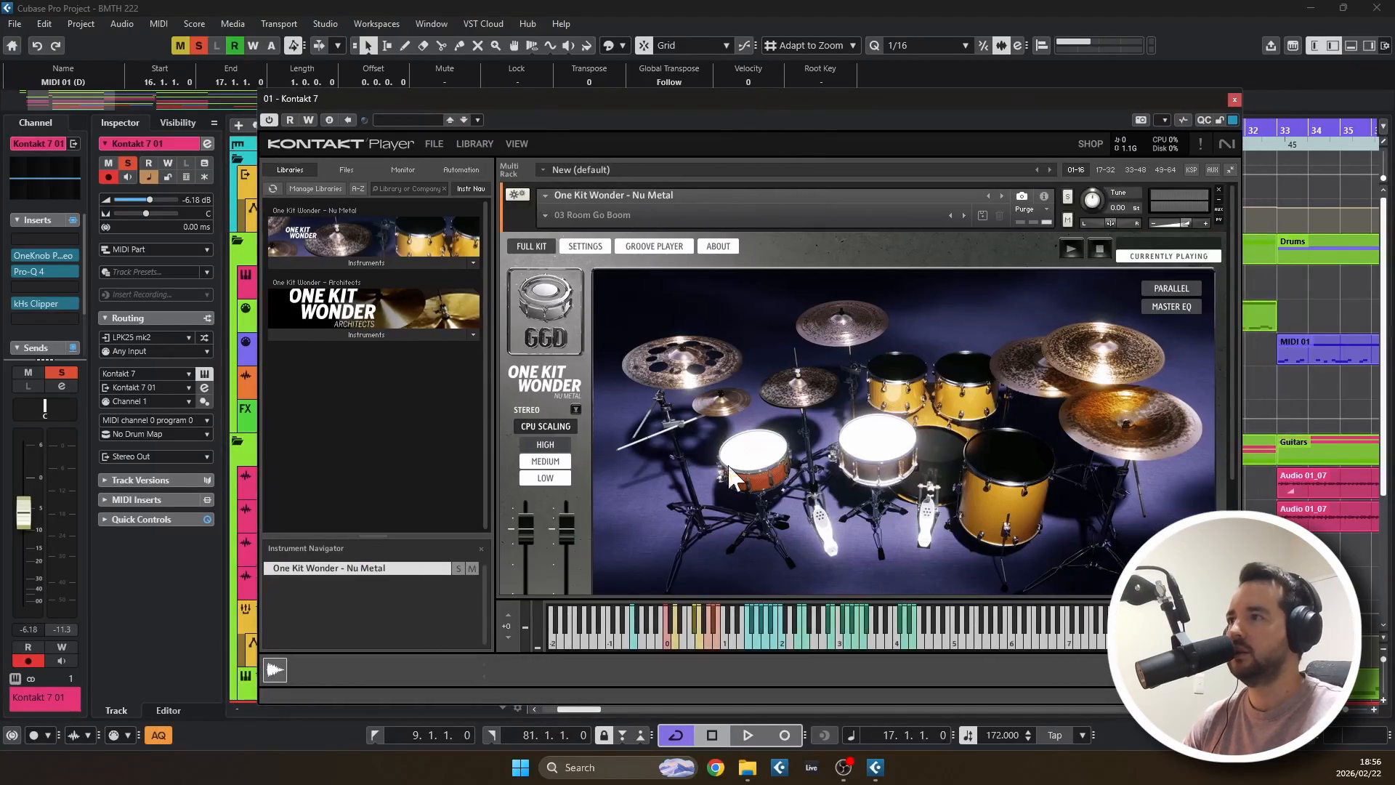
scroll(799, 416, down, 4)
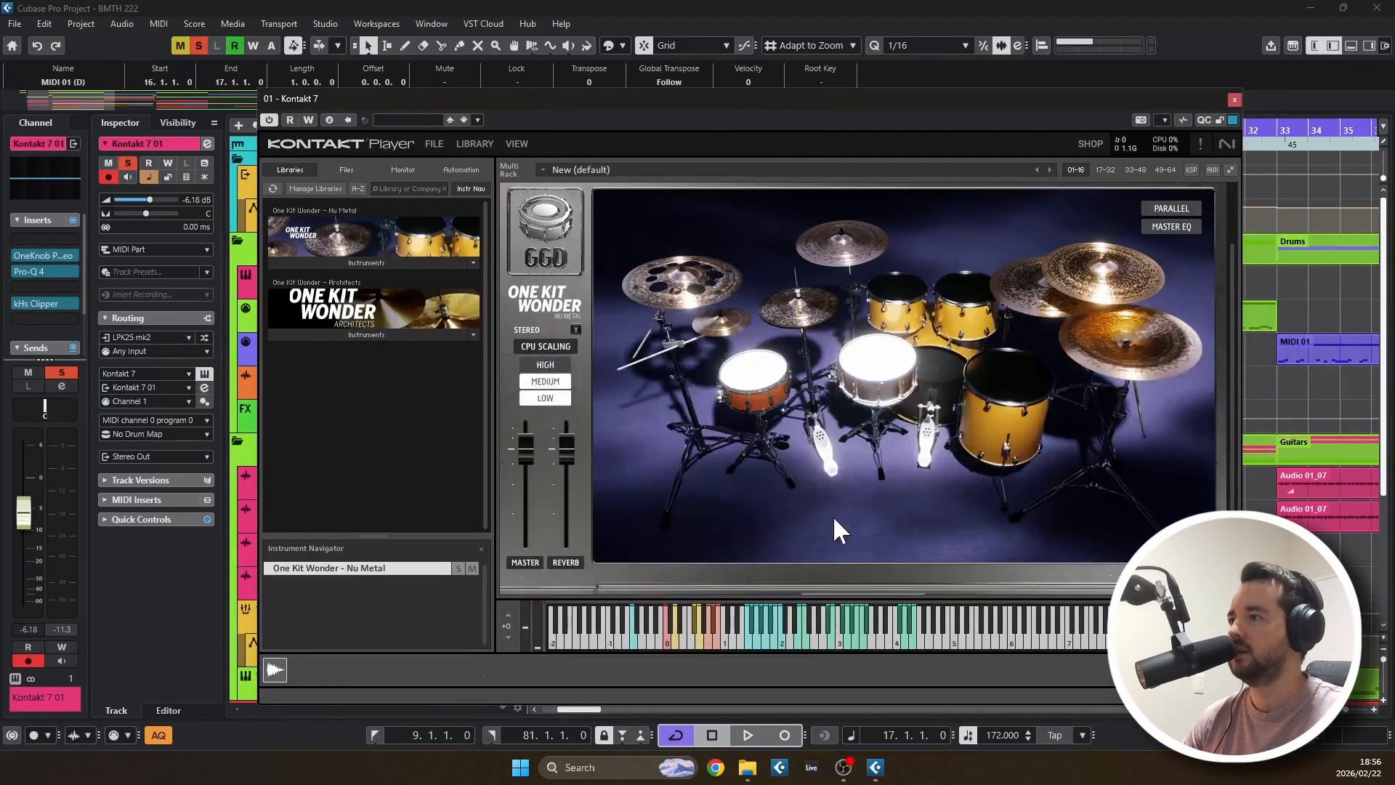
click(860, 534)
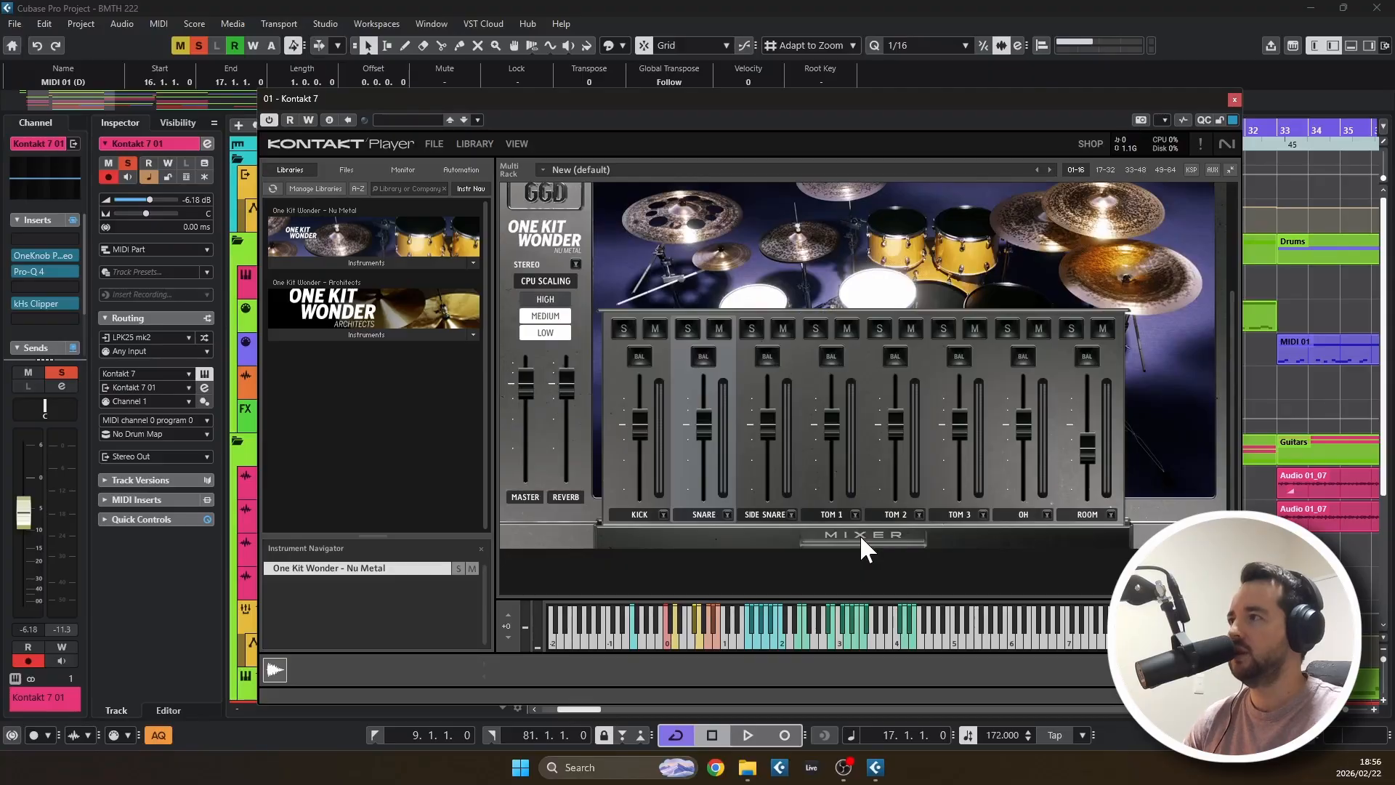
scroll(830, 242, up, 4)
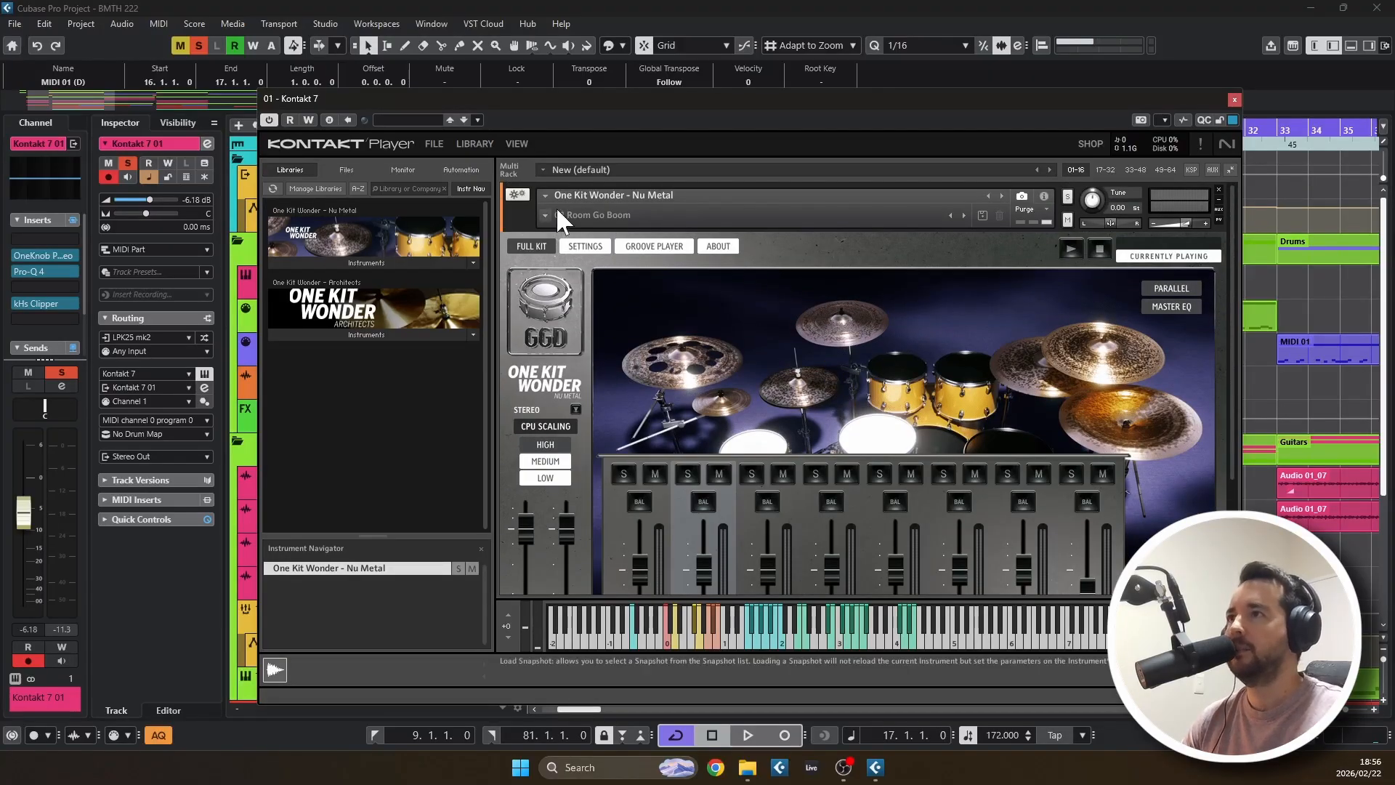
click(549, 216)
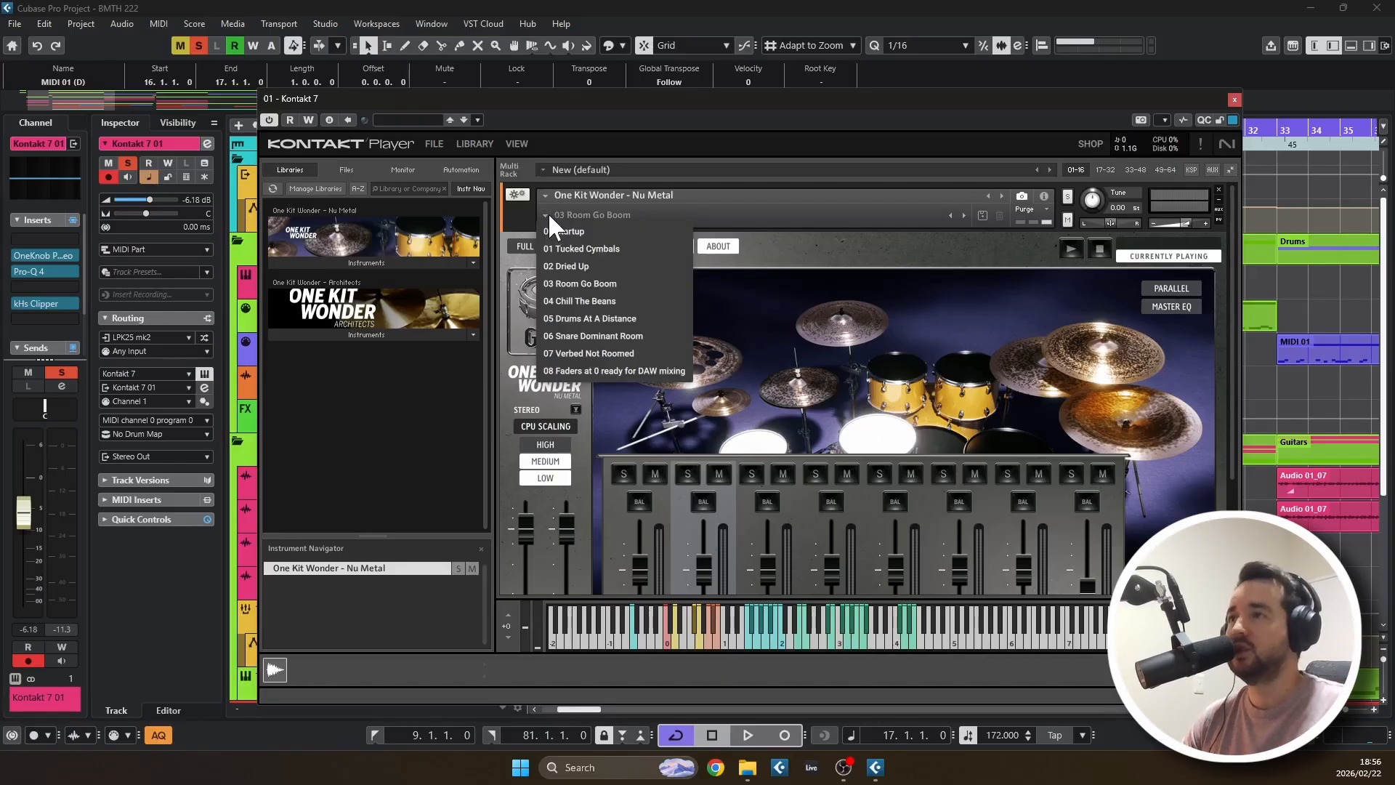
click(549, 216)
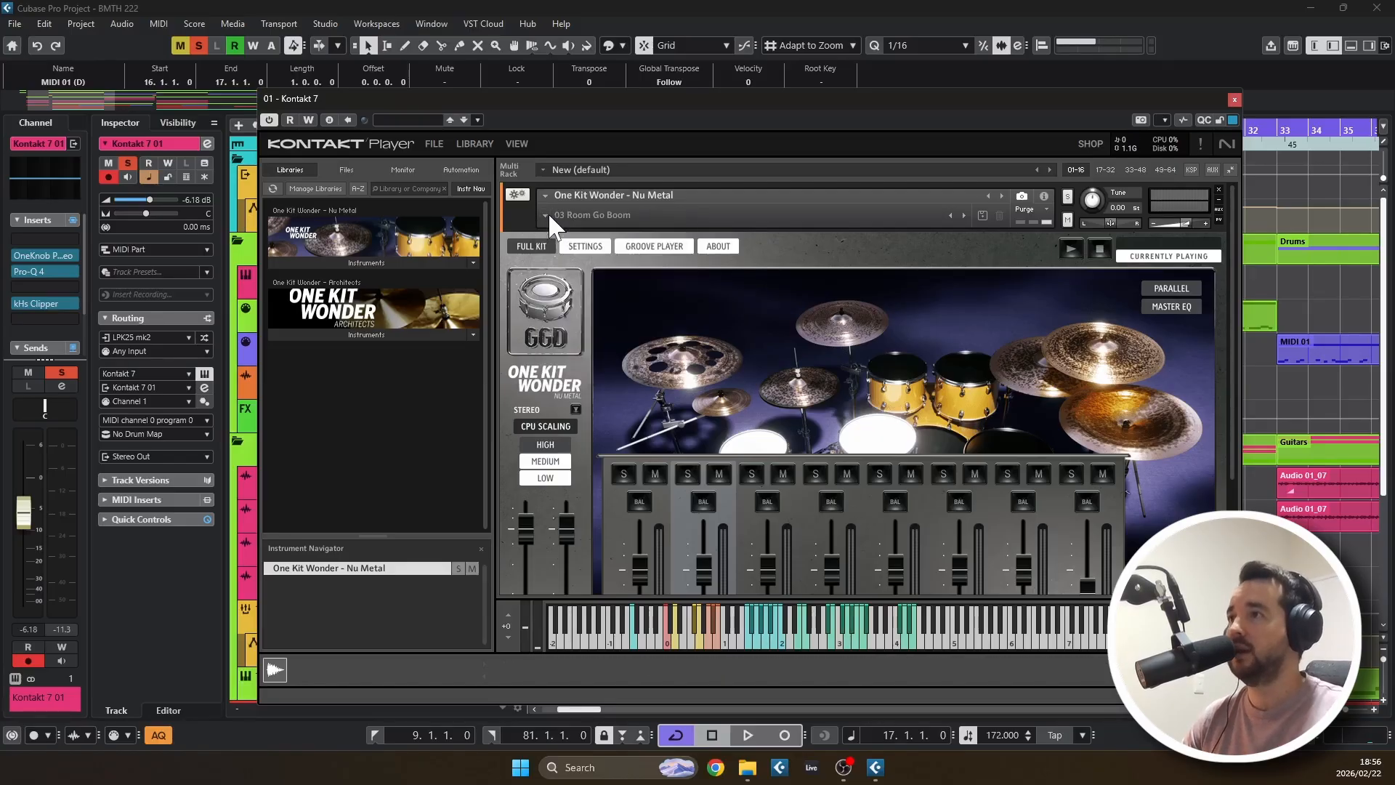
click(1234, 100)
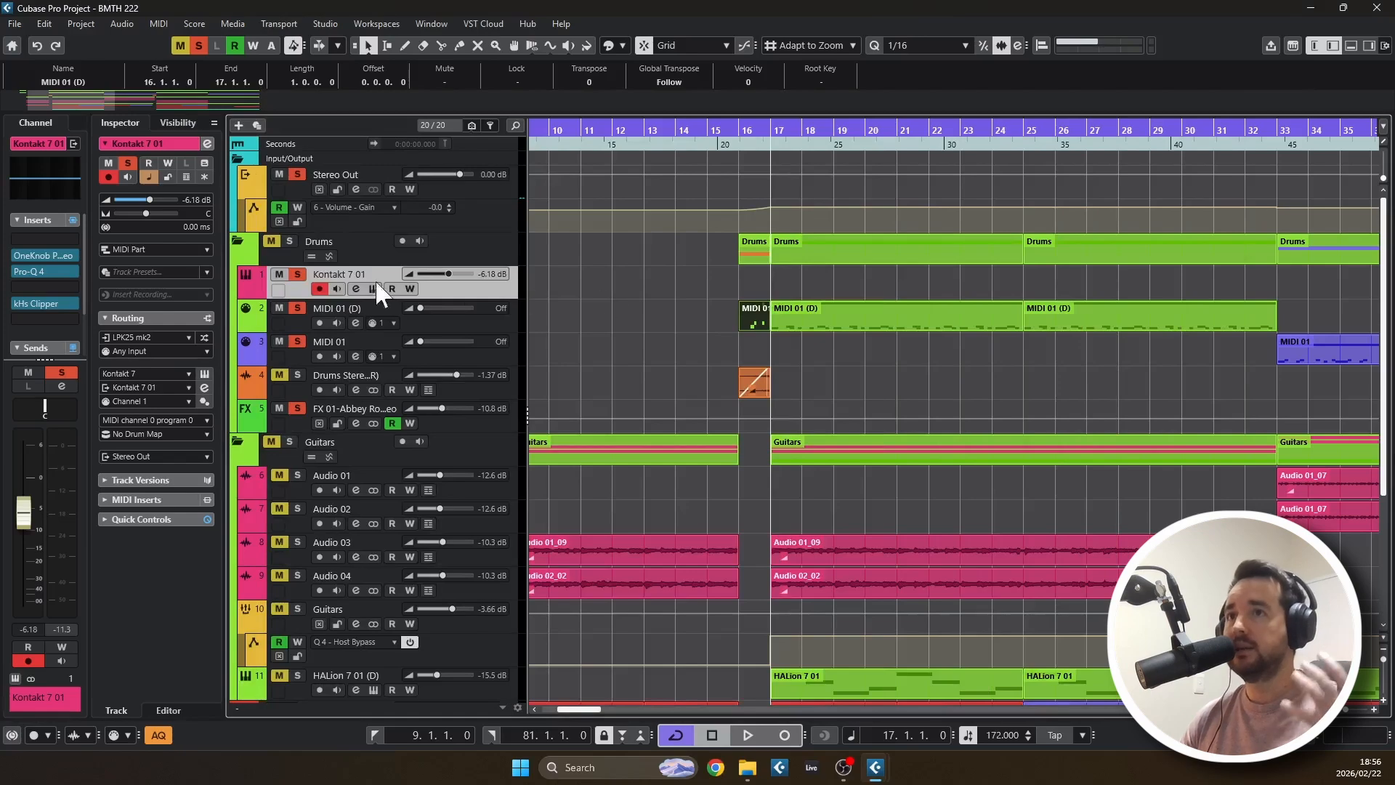
Examine the OneKnob Phatter setting on the Kontakt 7 01 track's second insert
click(30, 254)
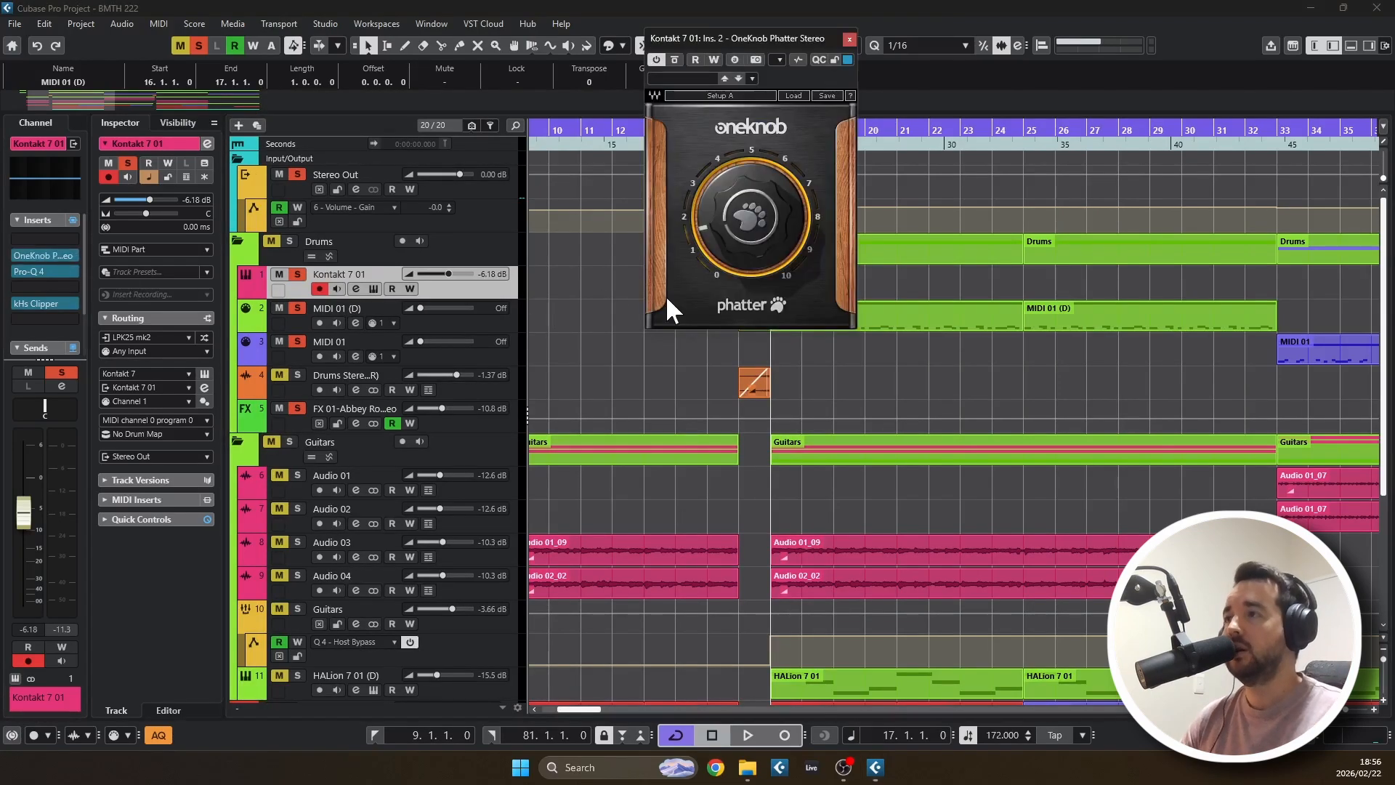
drag(746, 33, 746, 161)
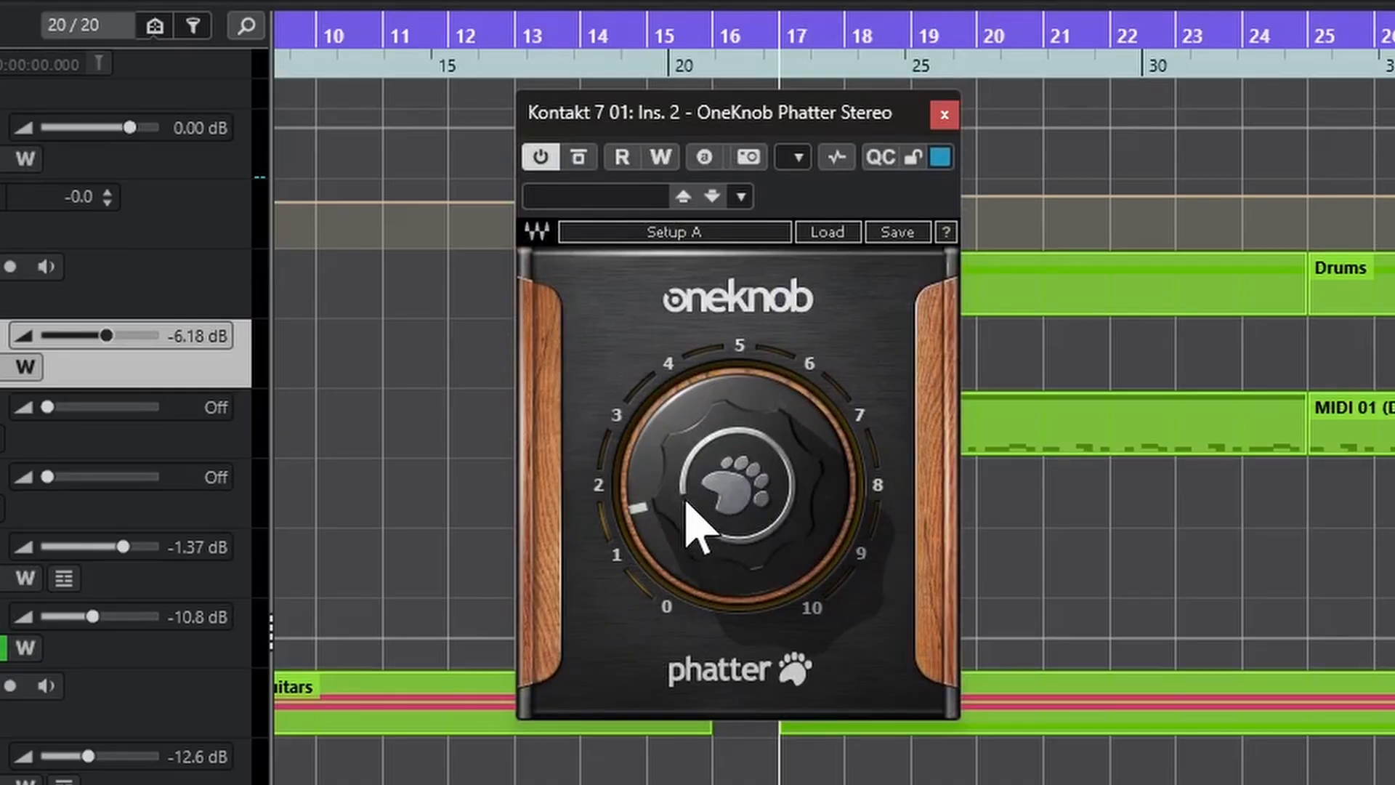
mouse_move(728, 356)
Look at the Pro-Q 4 curve on the Kontakt 7 01 track's third insert, then close it and OneKnob Phatter
click(31, 271)
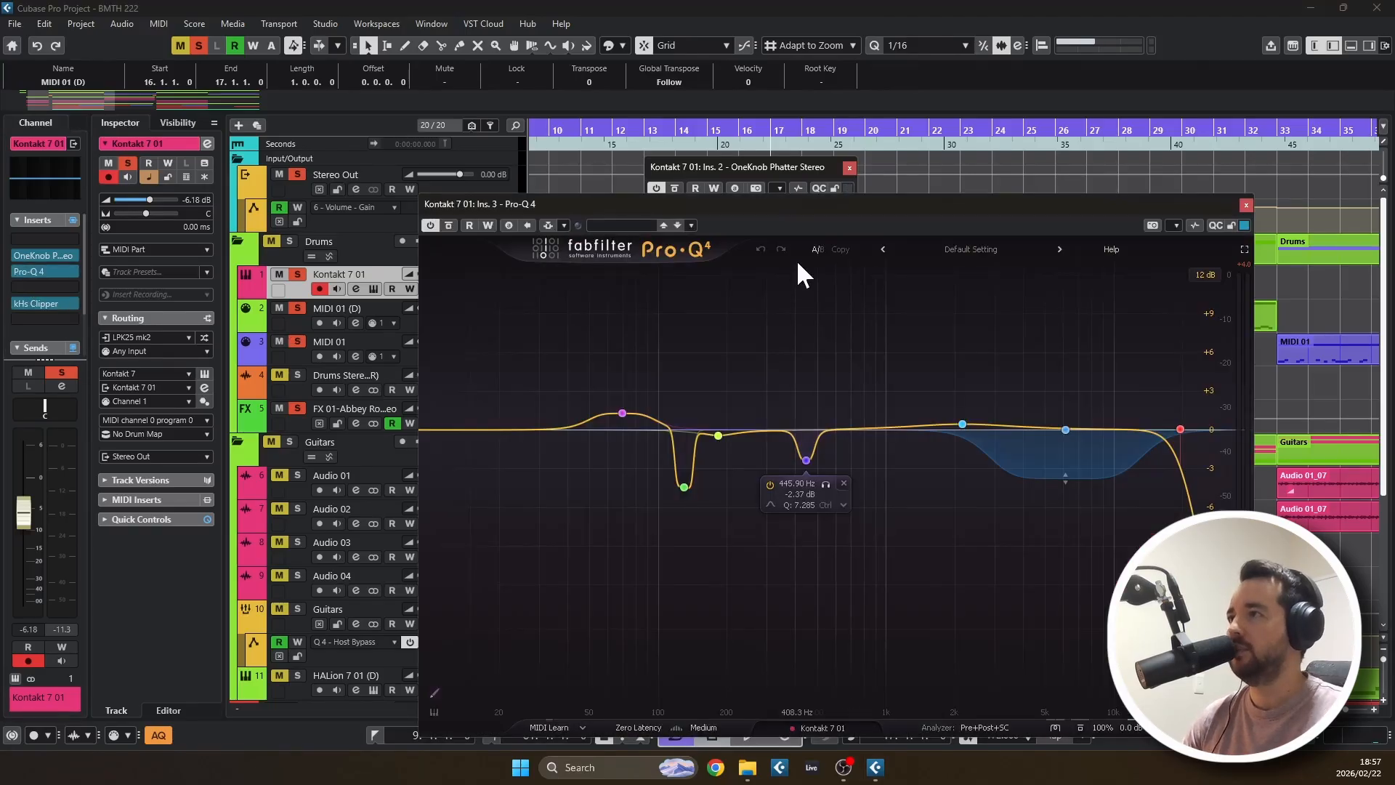
drag(805, 200, 726, 131)
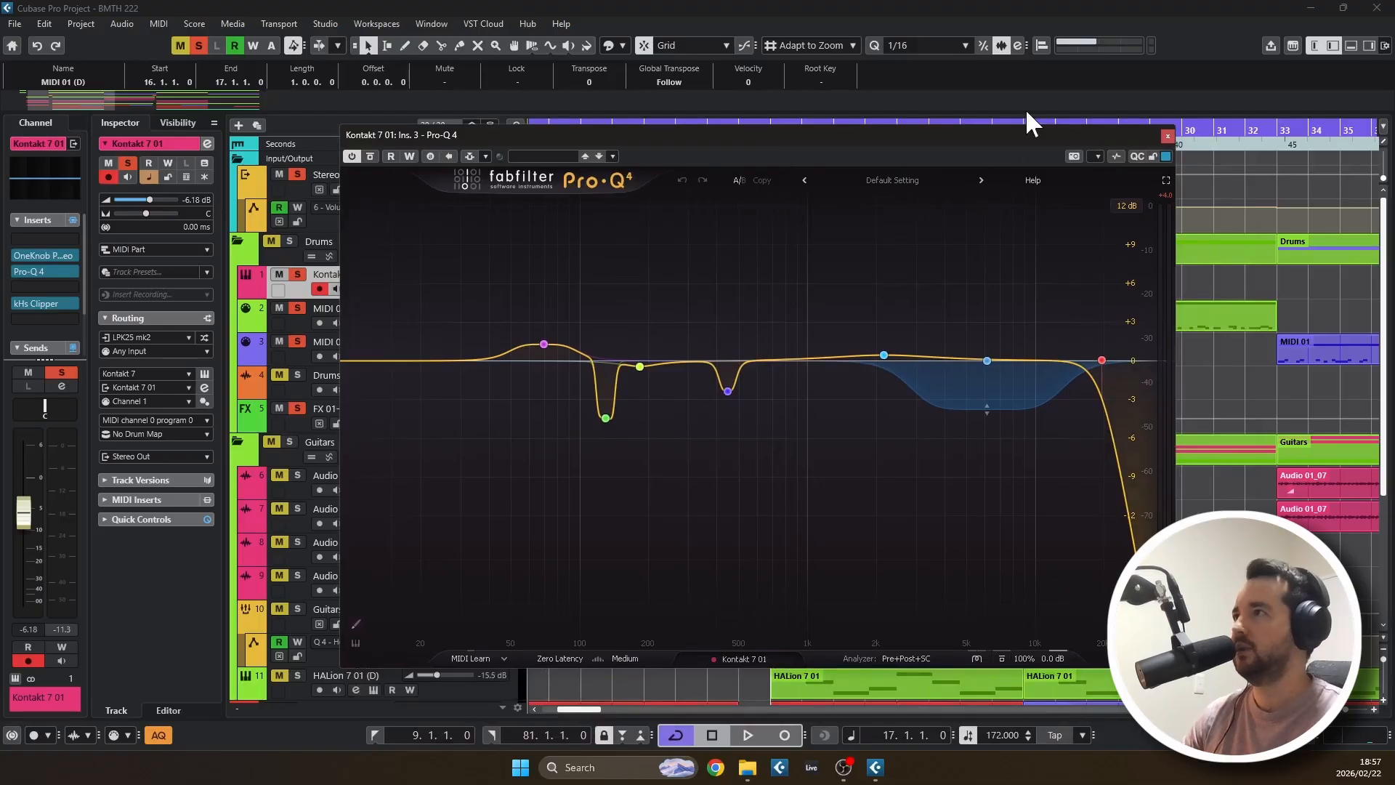
drag(877, 134, 834, 203)
click(1125, 205)
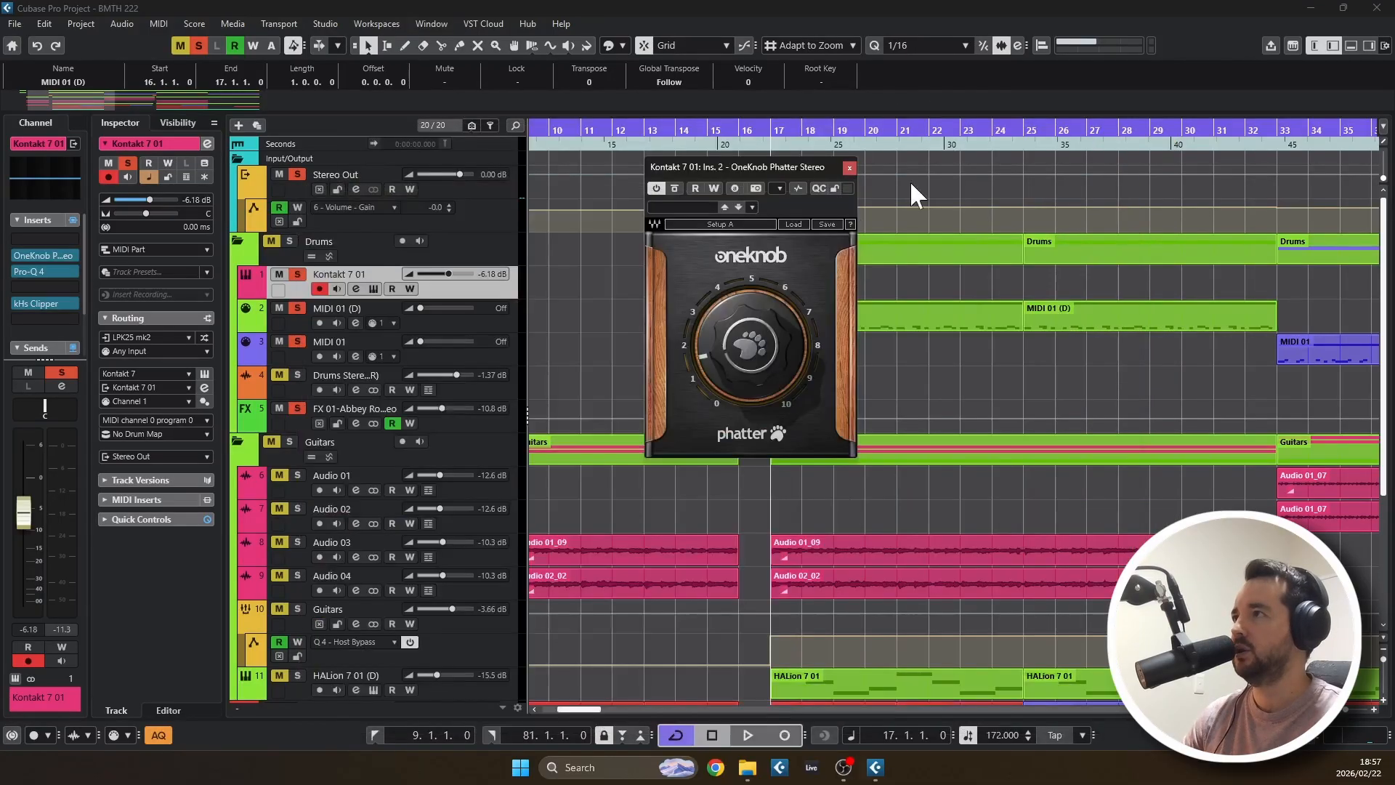
click(849, 168)
Audition the drums from bar 17 while examining the Kontakt 7 01 track's Pro-Q 4 bands, then stop playback and close the EQ
key(space)
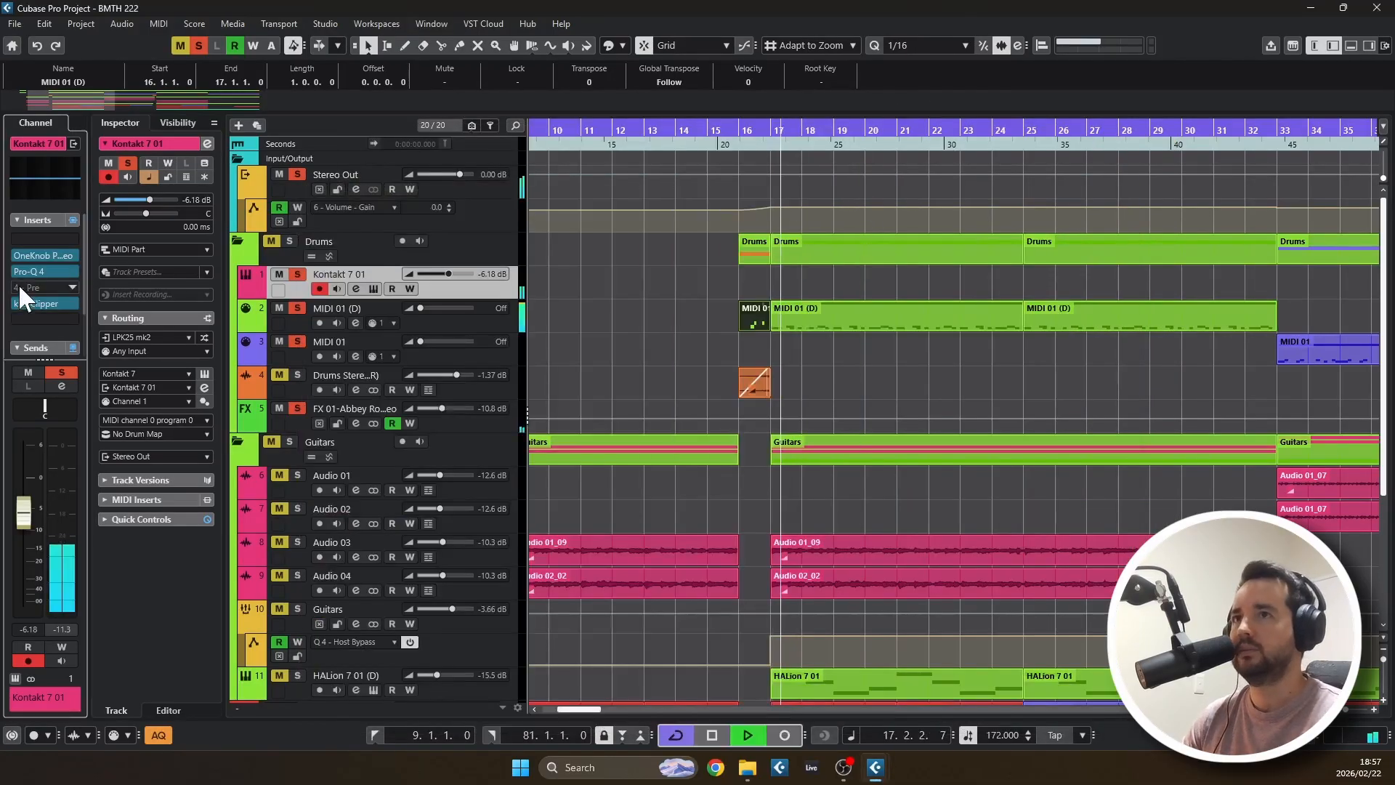
click(26, 271)
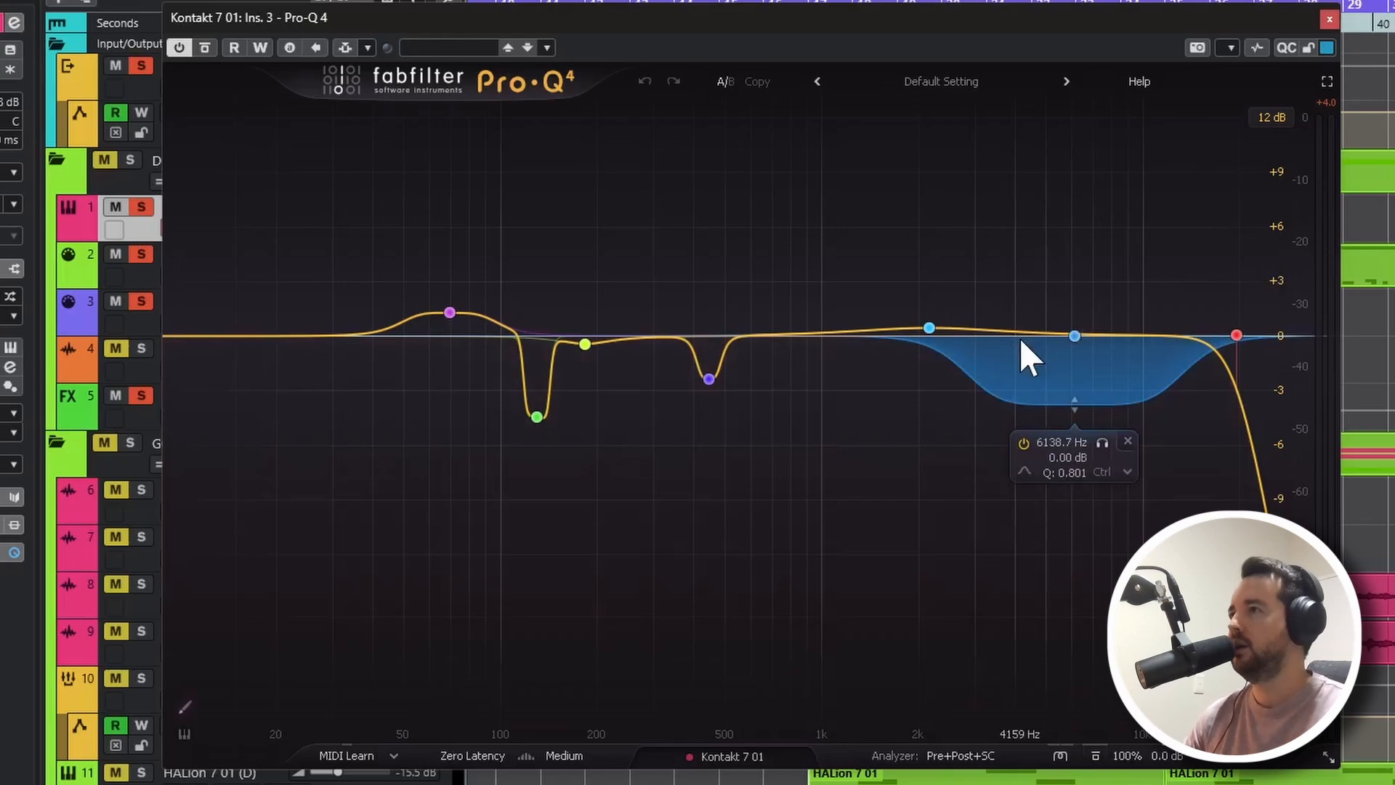
key(space)
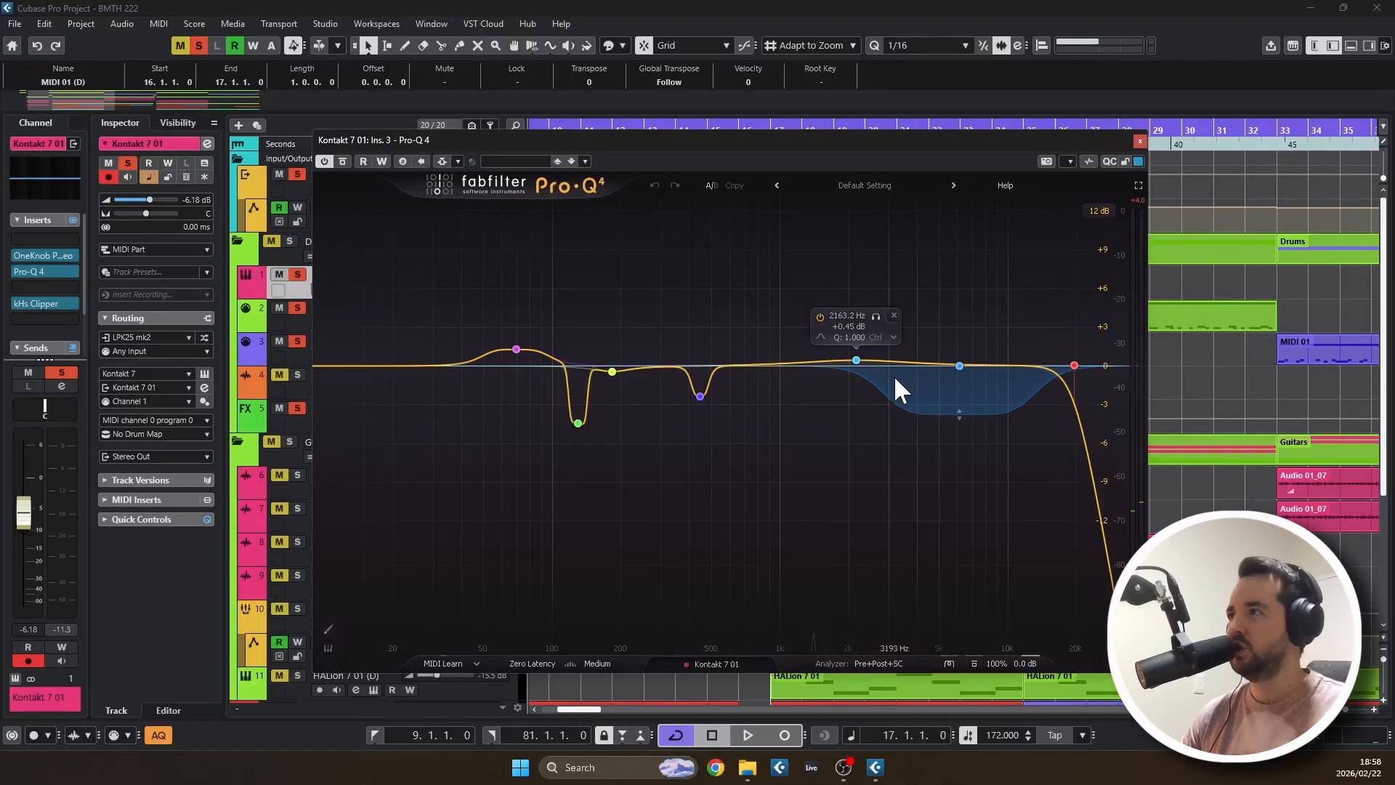
click(1139, 141)
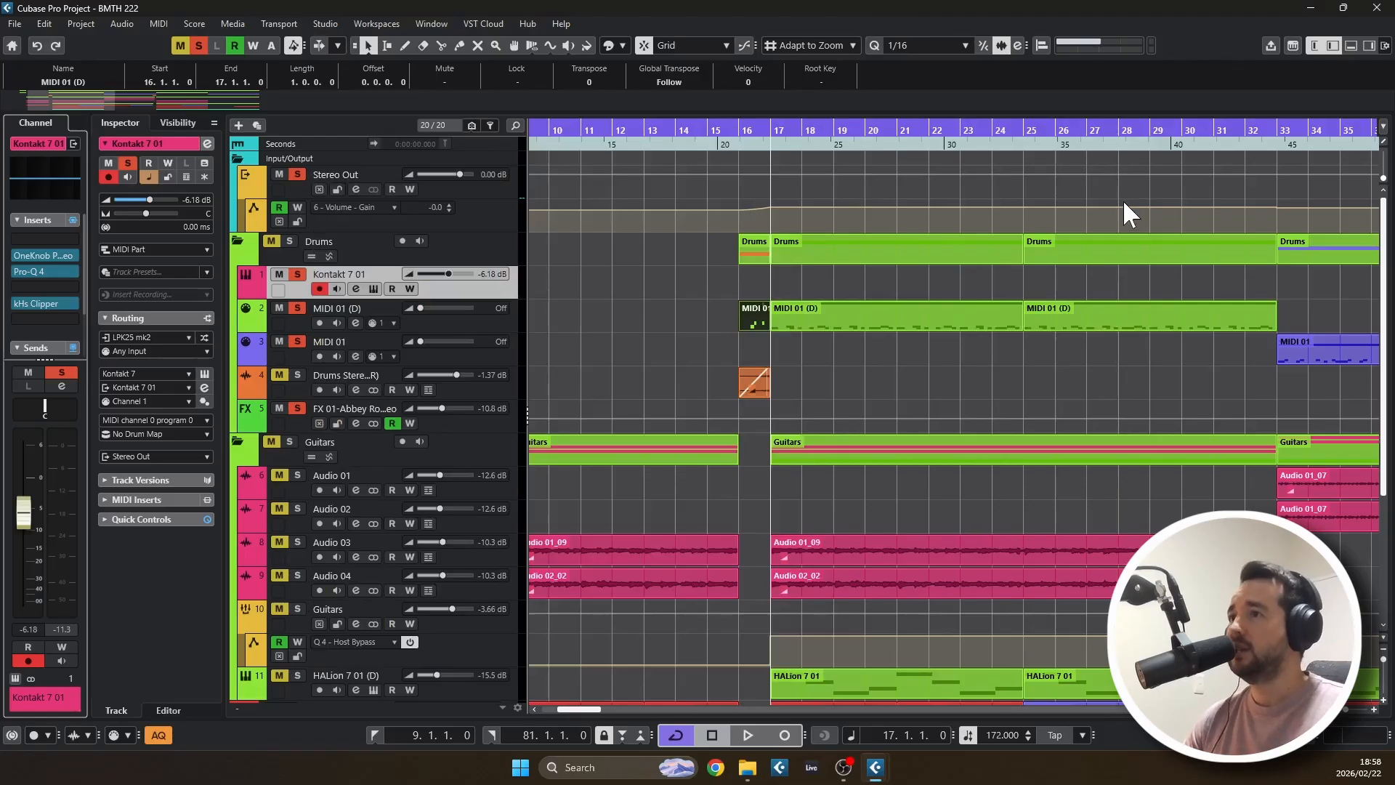
Examine the kick, snare and cymbal notes of the MIDI 01 (D) part starting at bar 17 in the Key Editor
double_click(855, 316)
scroll(873, 452, up, 2)
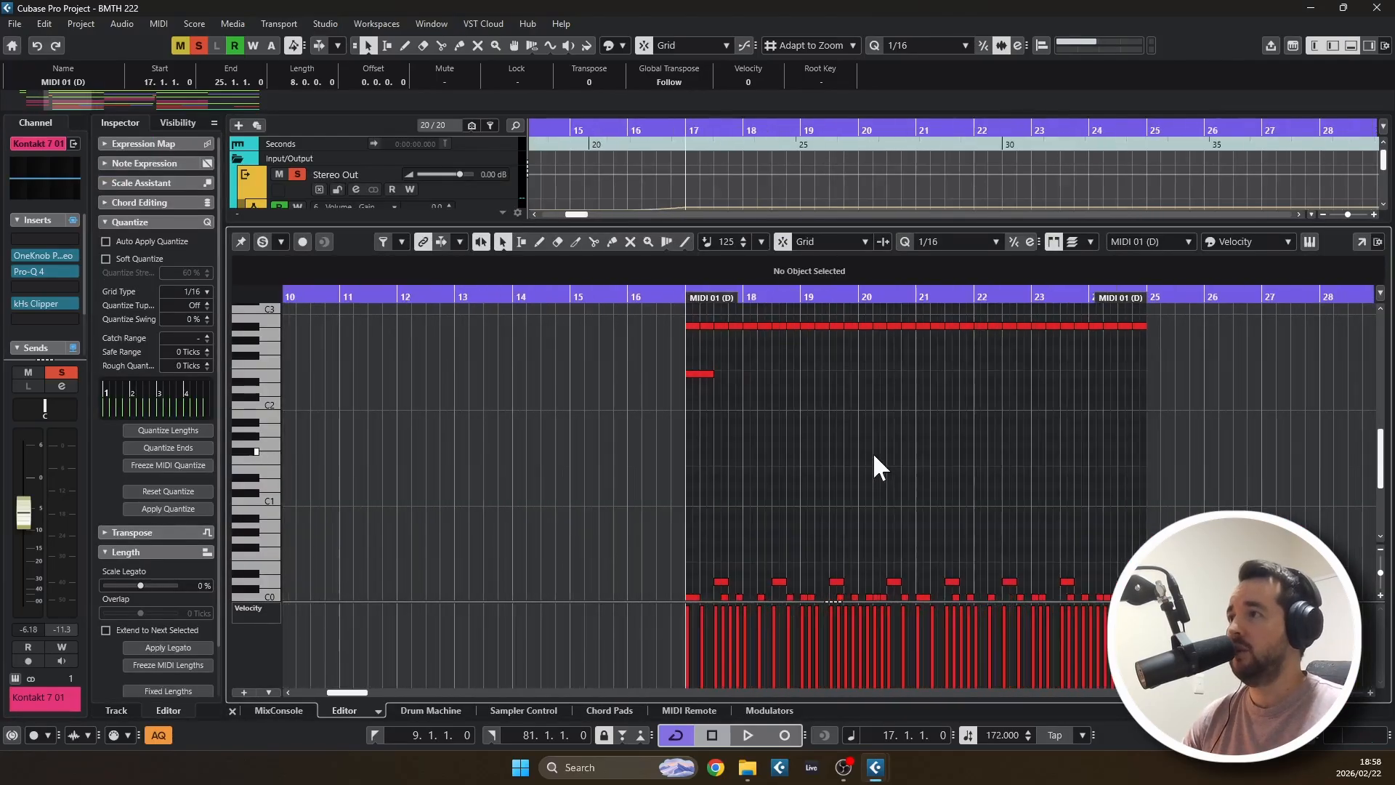
scroll(873, 450, down, 3)
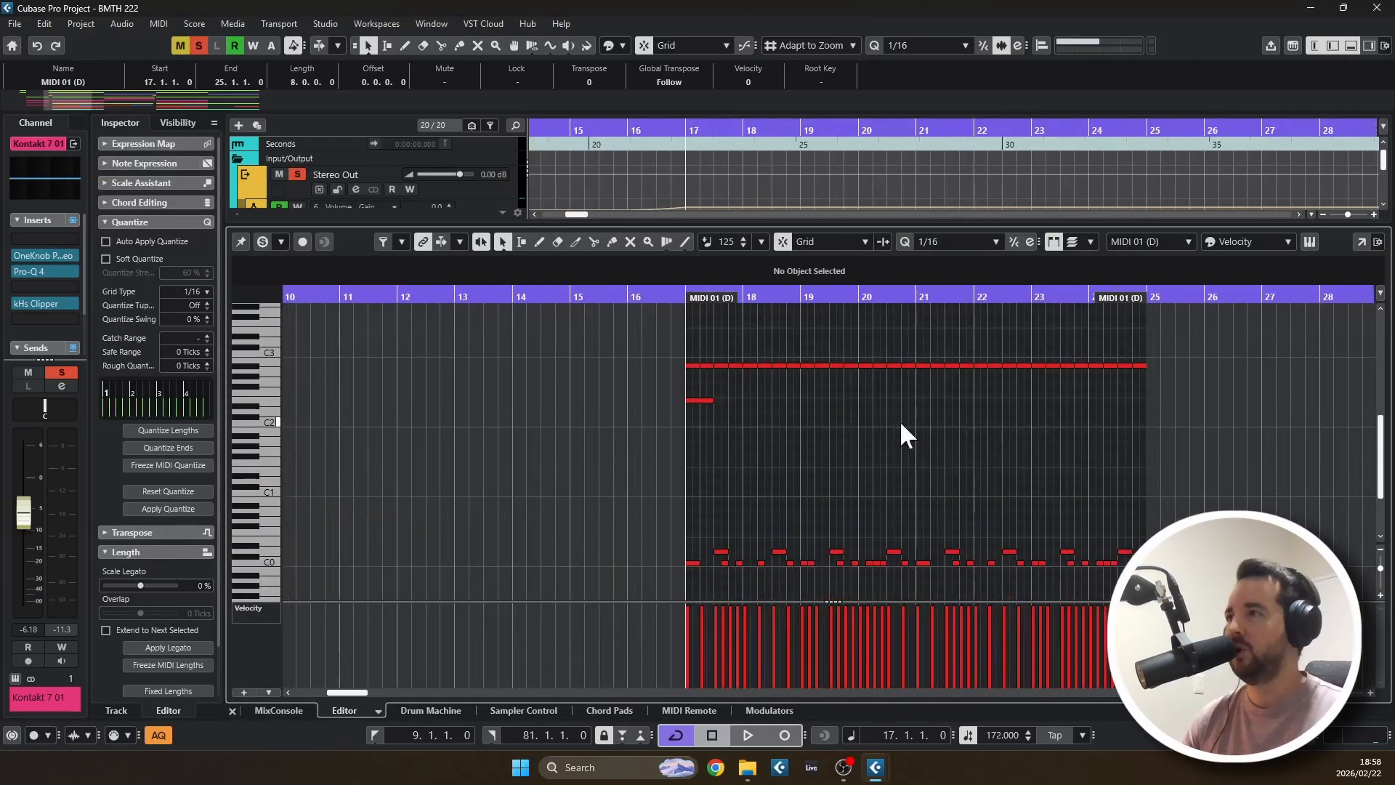
scroll(863, 462, up, 4)
scroll(740, 479, down, 3)
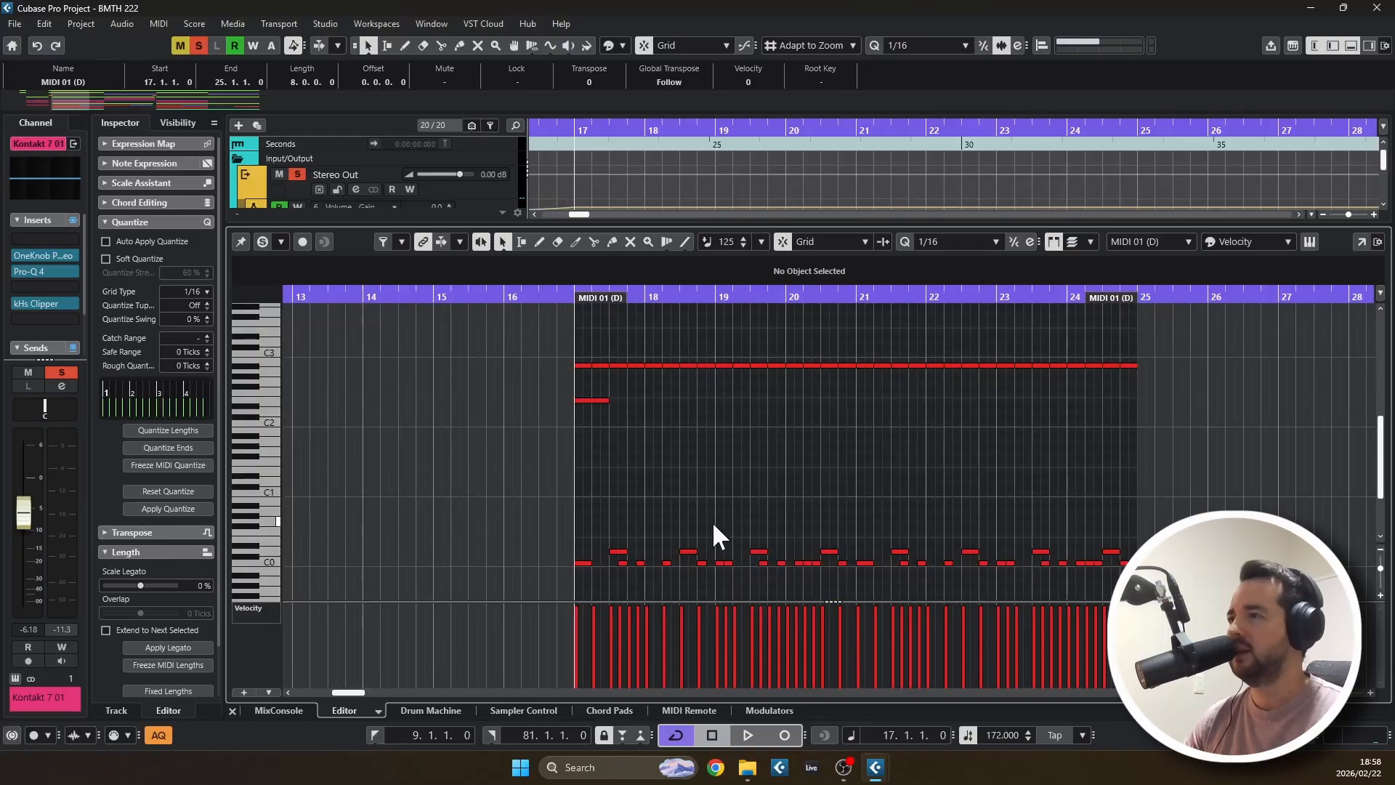
scroll(614, 470, up, 1)
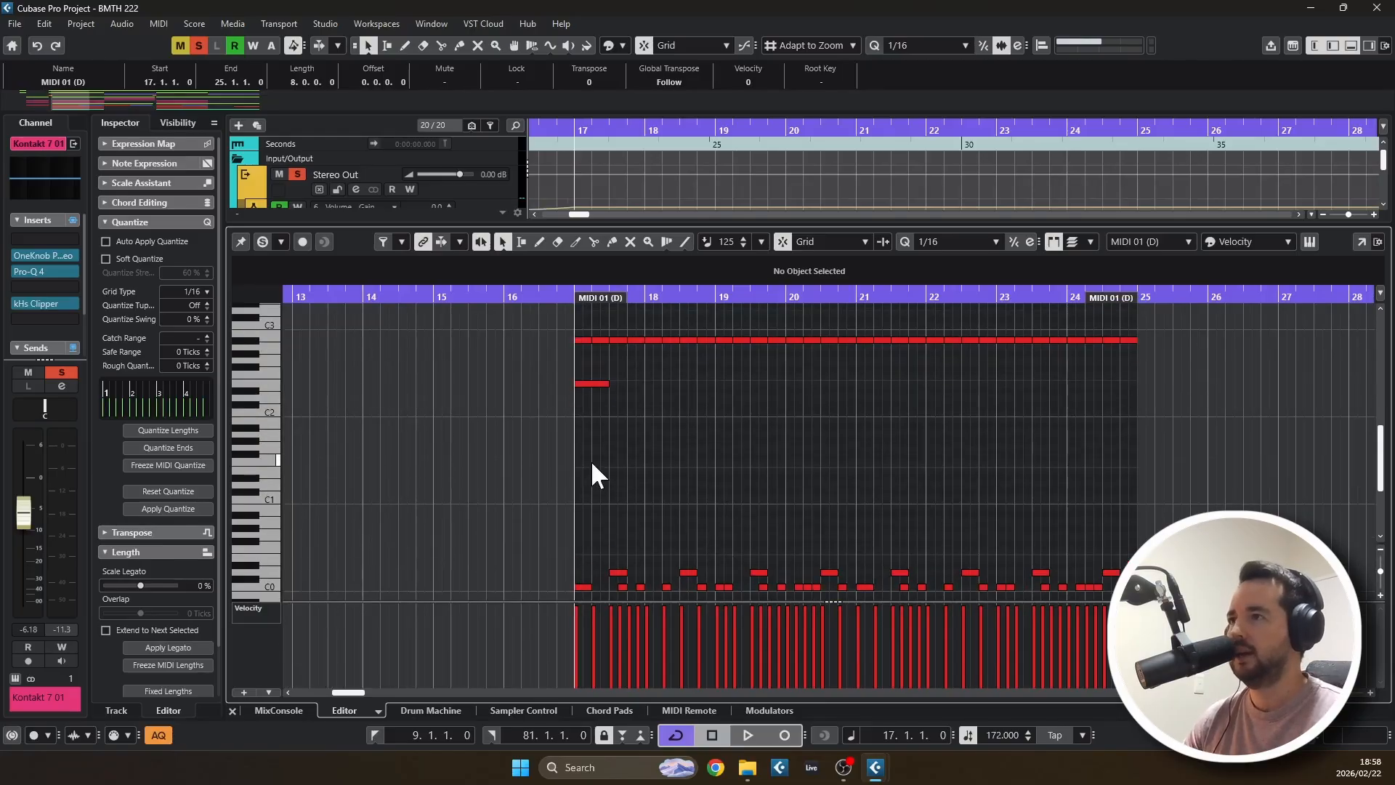
scroll(603, 436, down, 2)
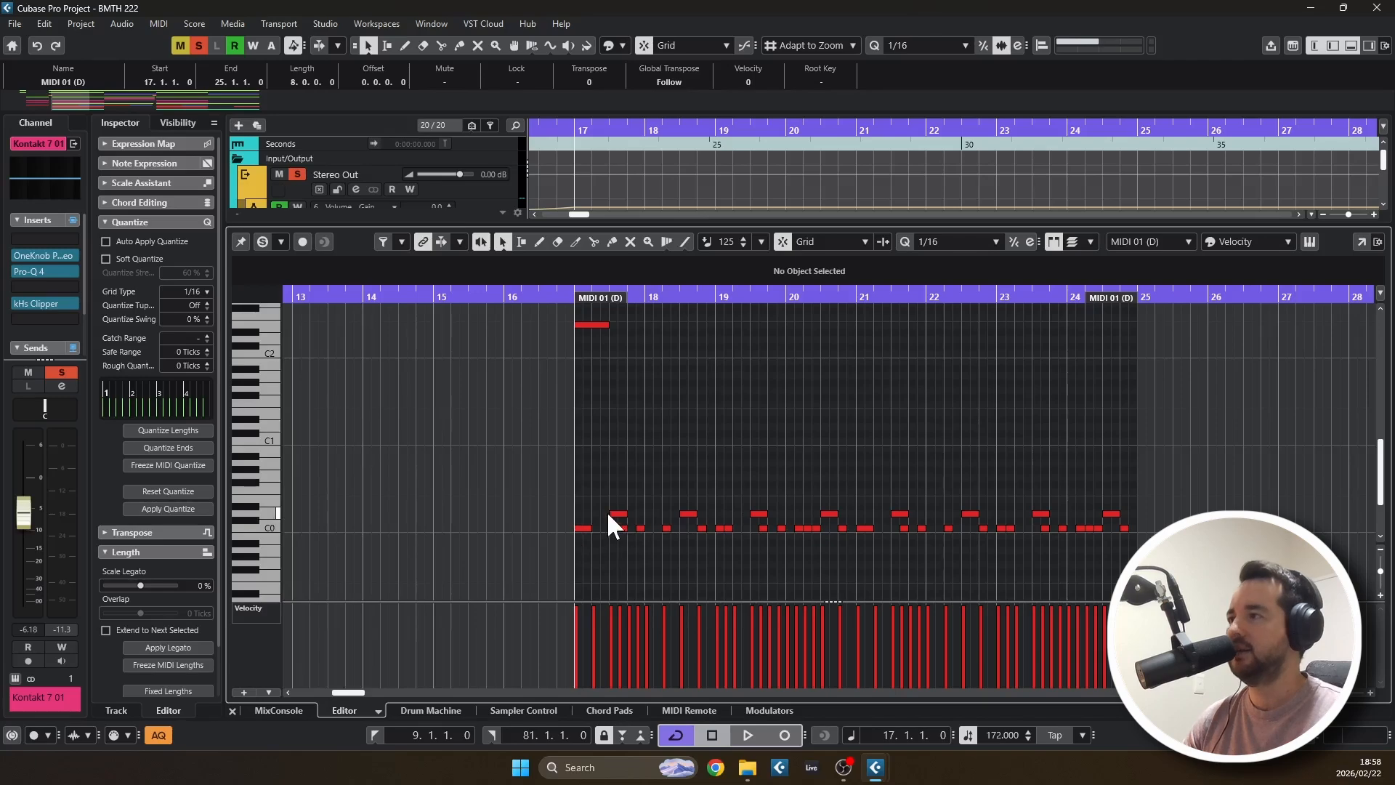
scroll(1017, 486, up, 4)
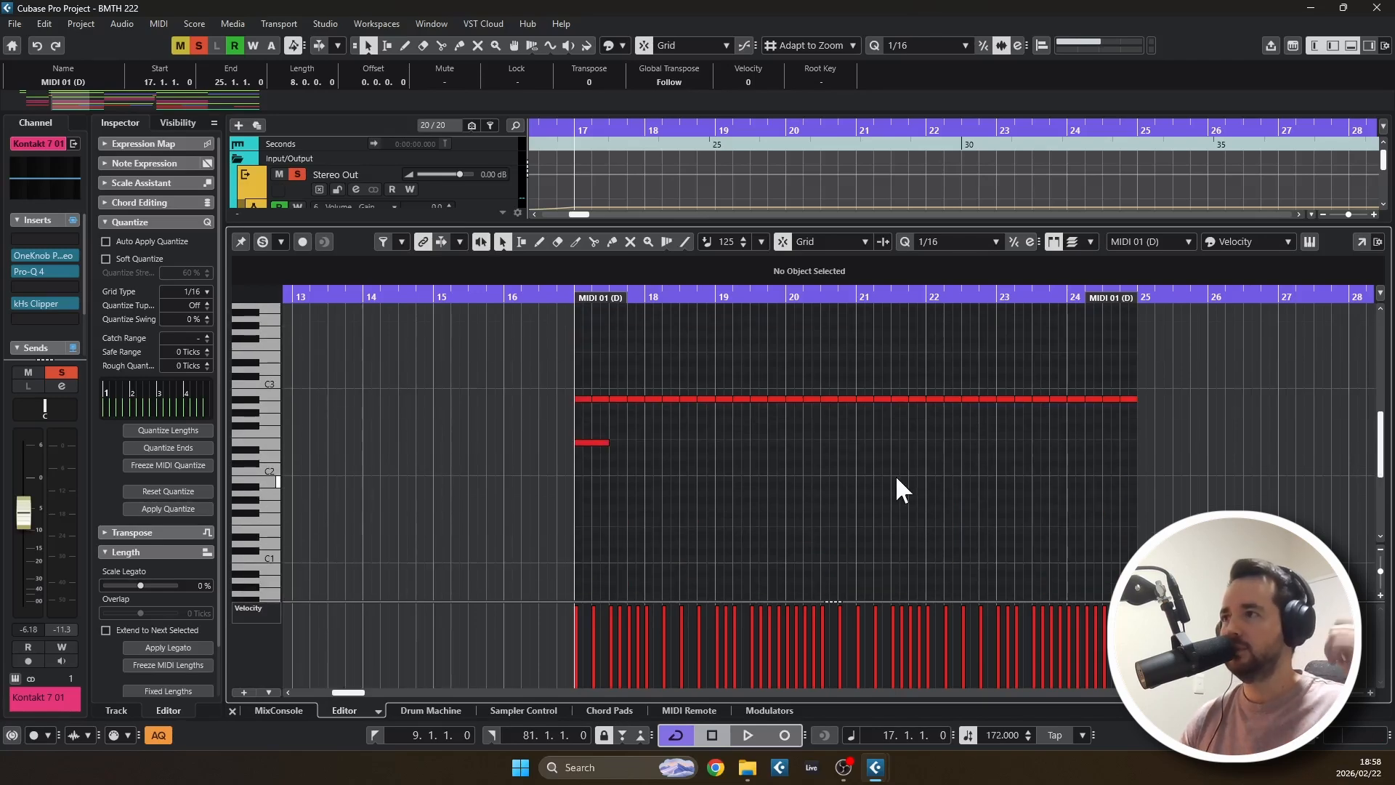
Audition the MIDI 01 (D) drum pattern from bar 17 in the Key Editor, stop playback and close the editor
key(space)
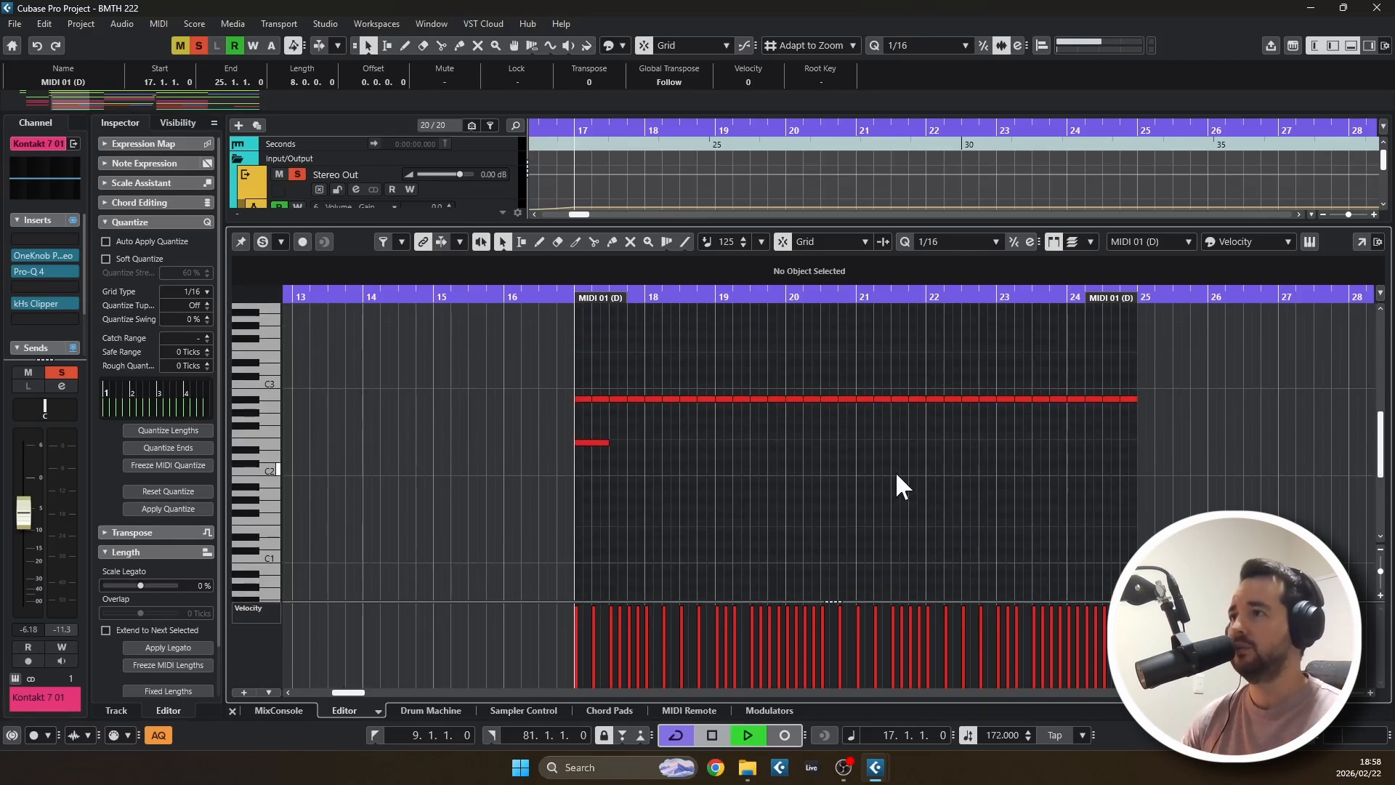
scroll(755, 456, down, 4)
scroll(755, 456, up, 2)
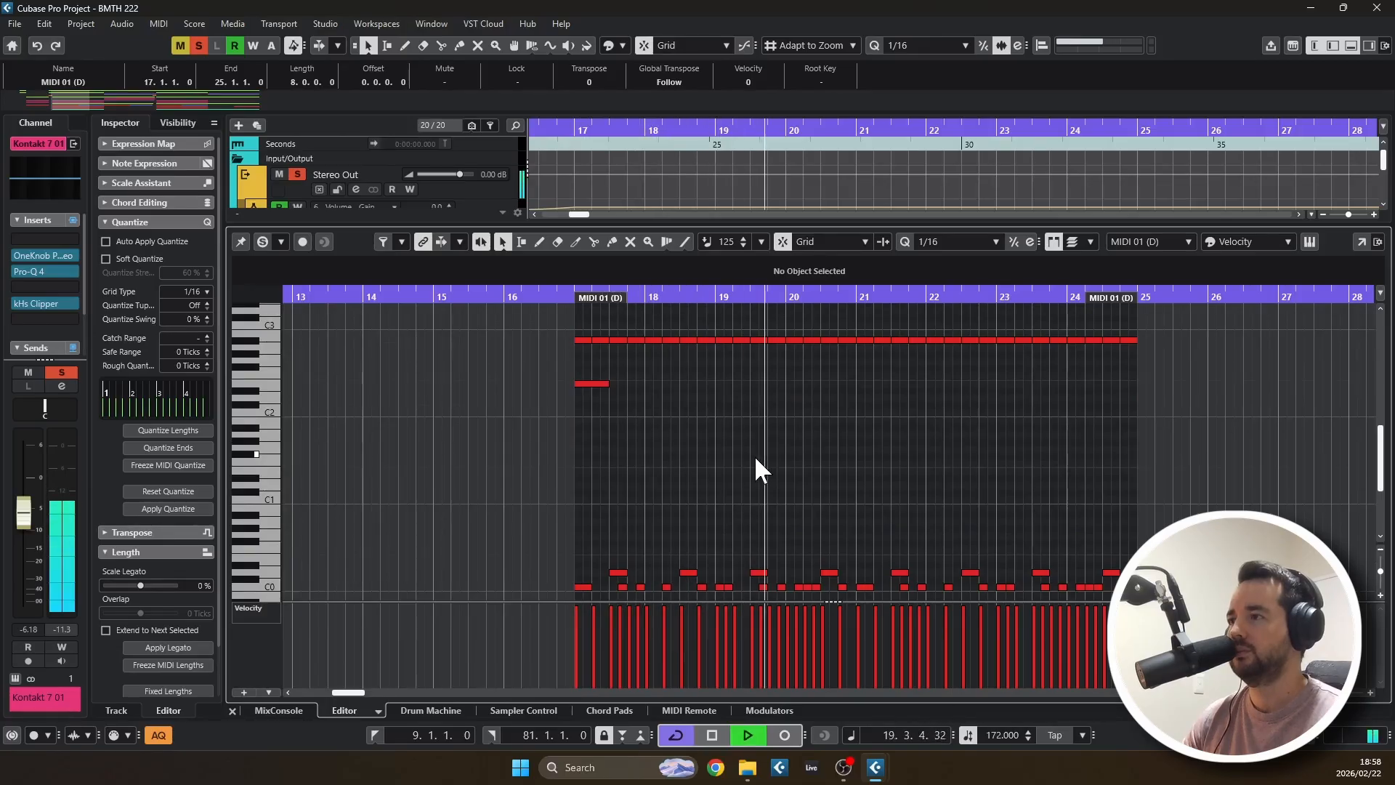
key(space)
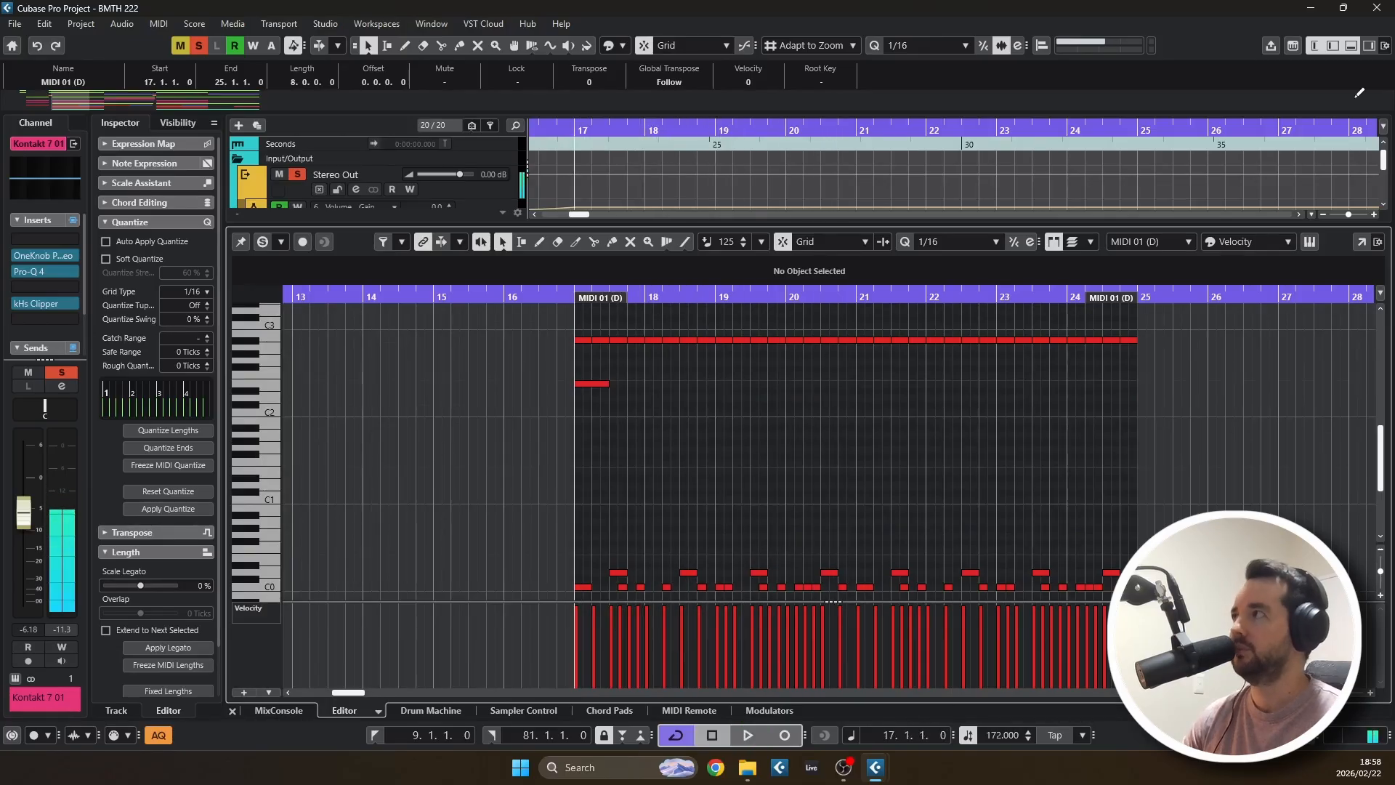
click(1351, 46)
Solo the HALion 7 01 (D) track and inspect its Omnisphere Memphis Soul Guitar patch, closing the instrument when done
scroll(830, 318, down, 2)
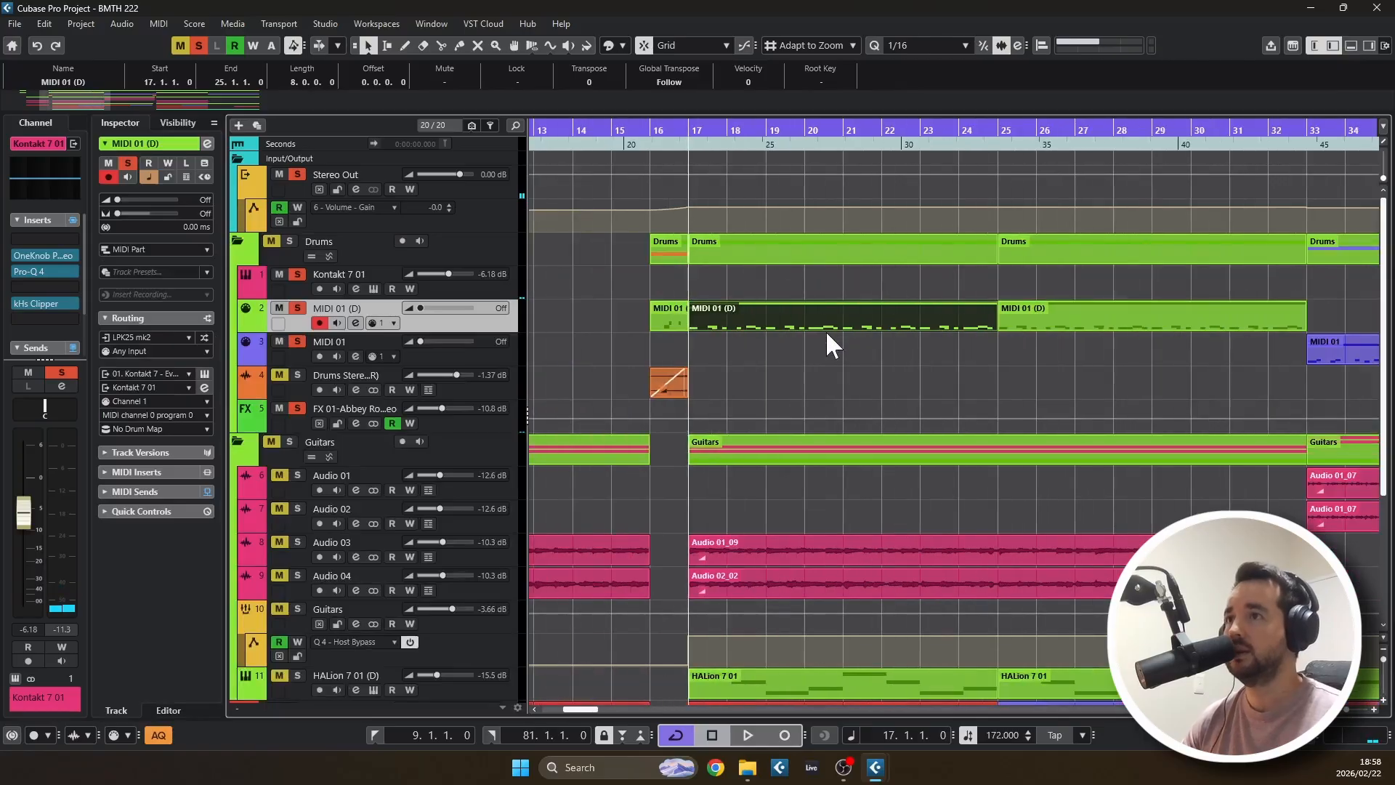
scroll(826, 330, down, 3)
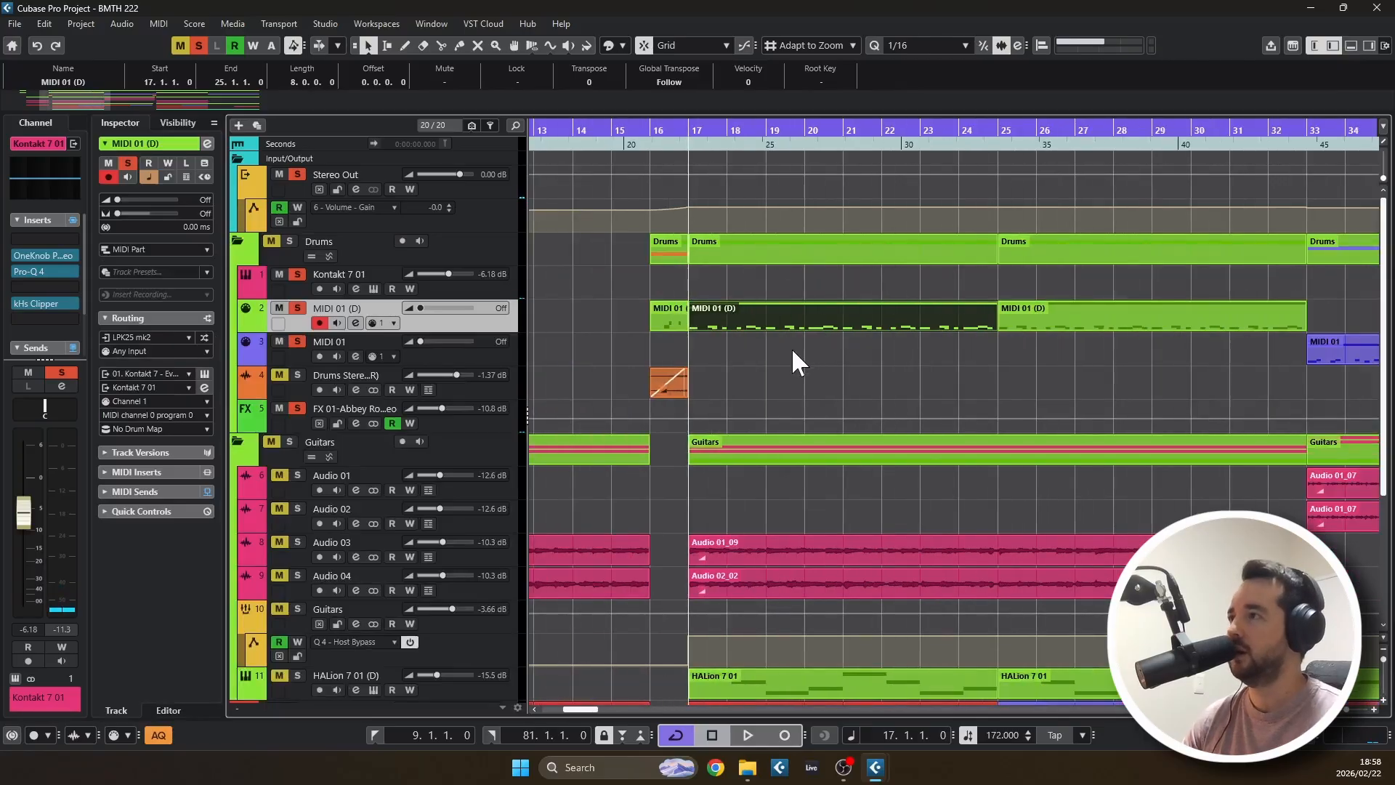
scroll(777, 355, down, 3)
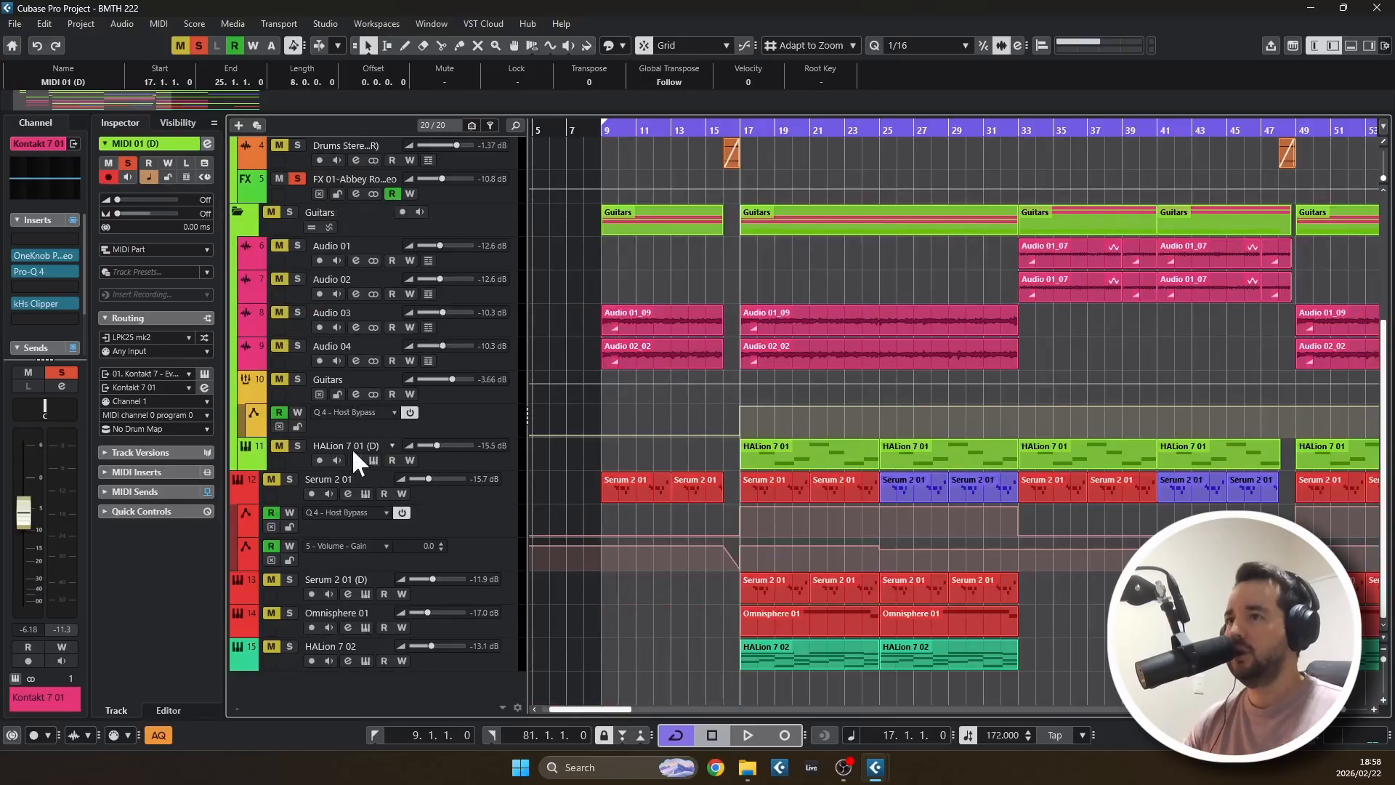
click(300, 446)
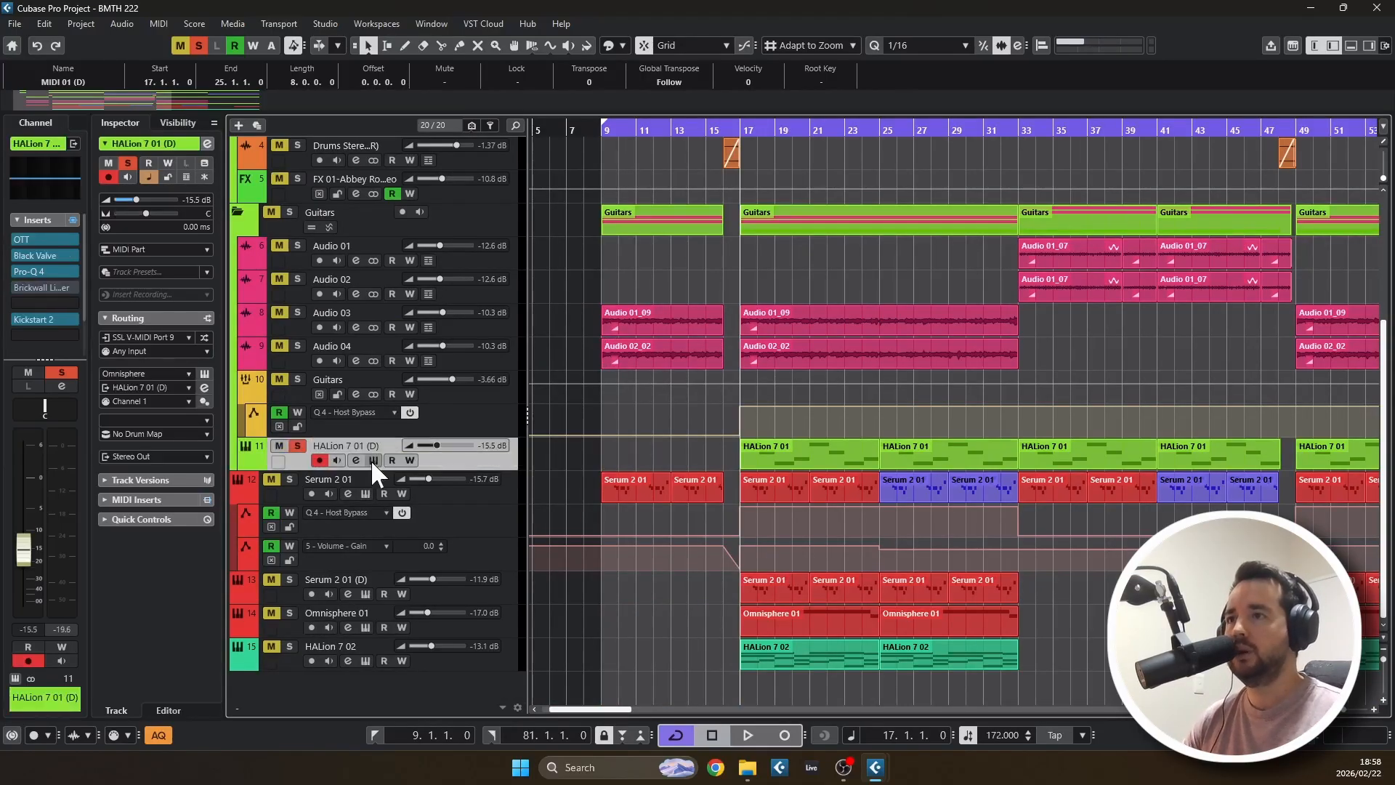
click(372, 460)
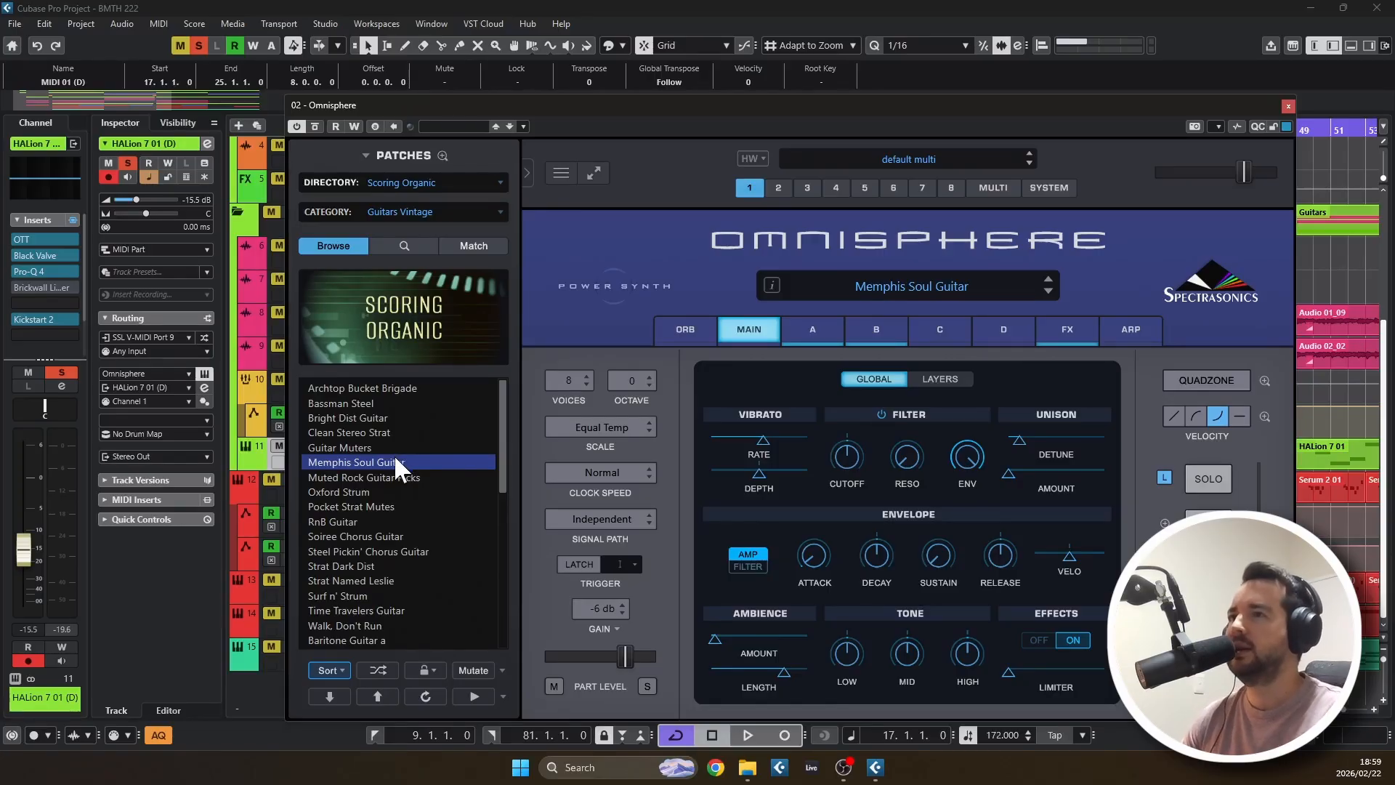
click(1289, 106)
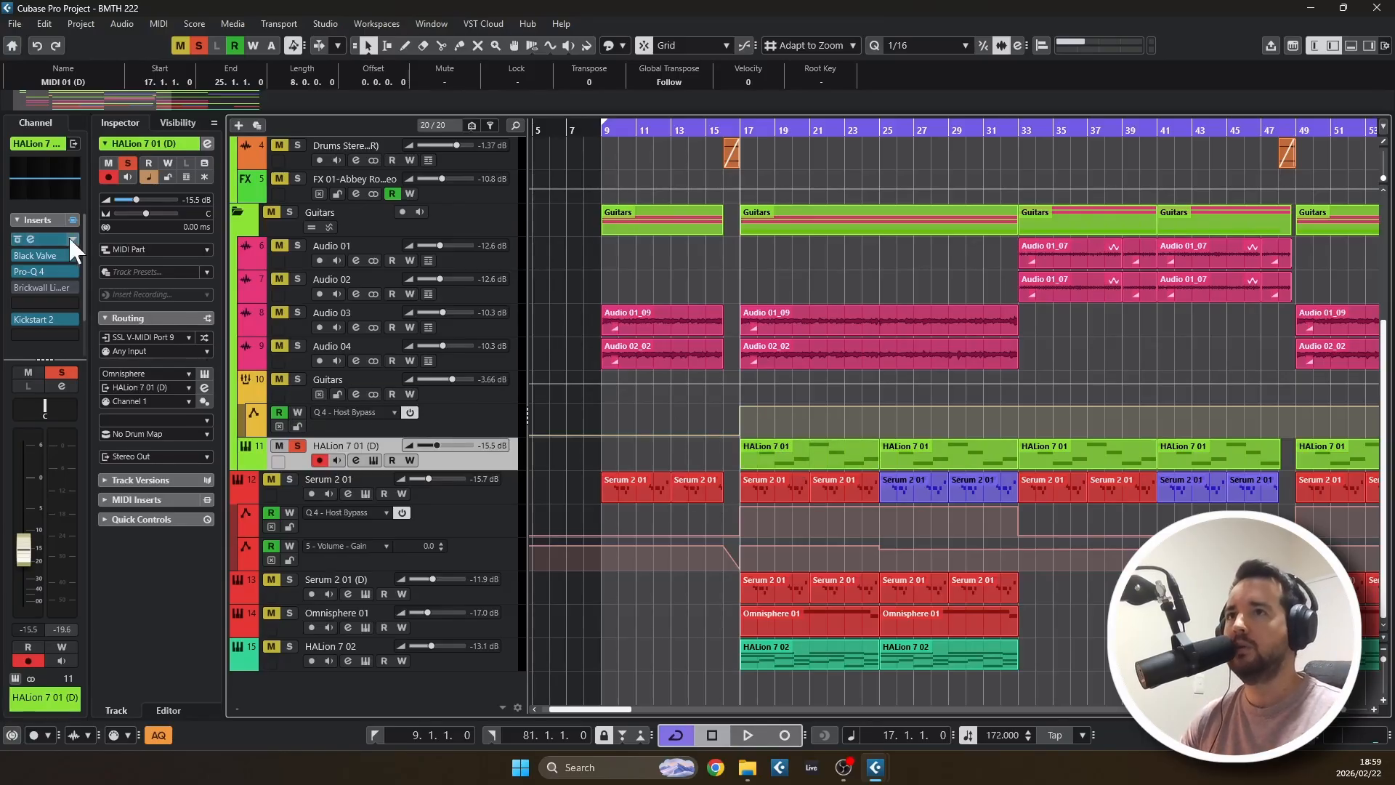
Inspect the OTT and Black Valve settings on the HALion 7 01 (D) track's first two inserts, closing each plug-in
click(36, 235)
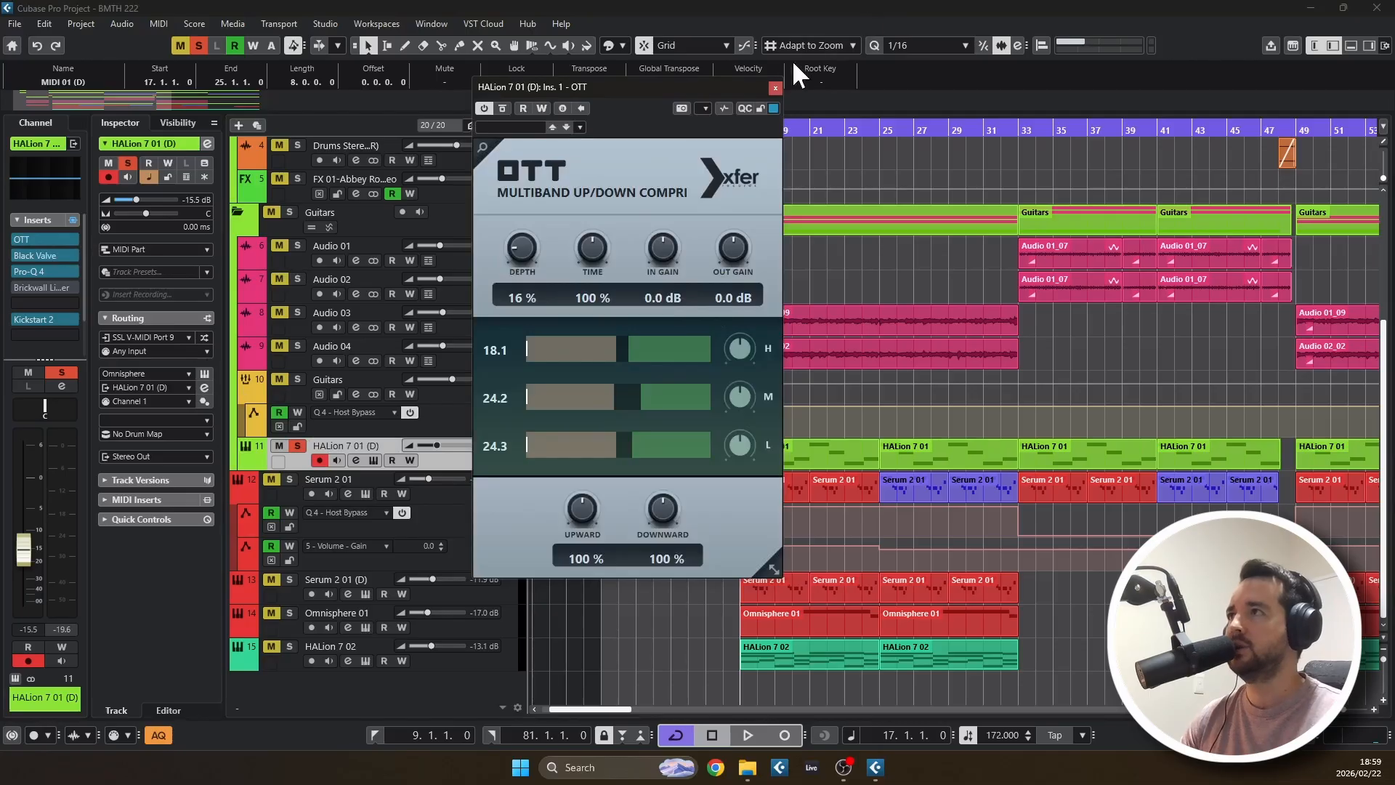
click(775, 88)
click(35, 255)
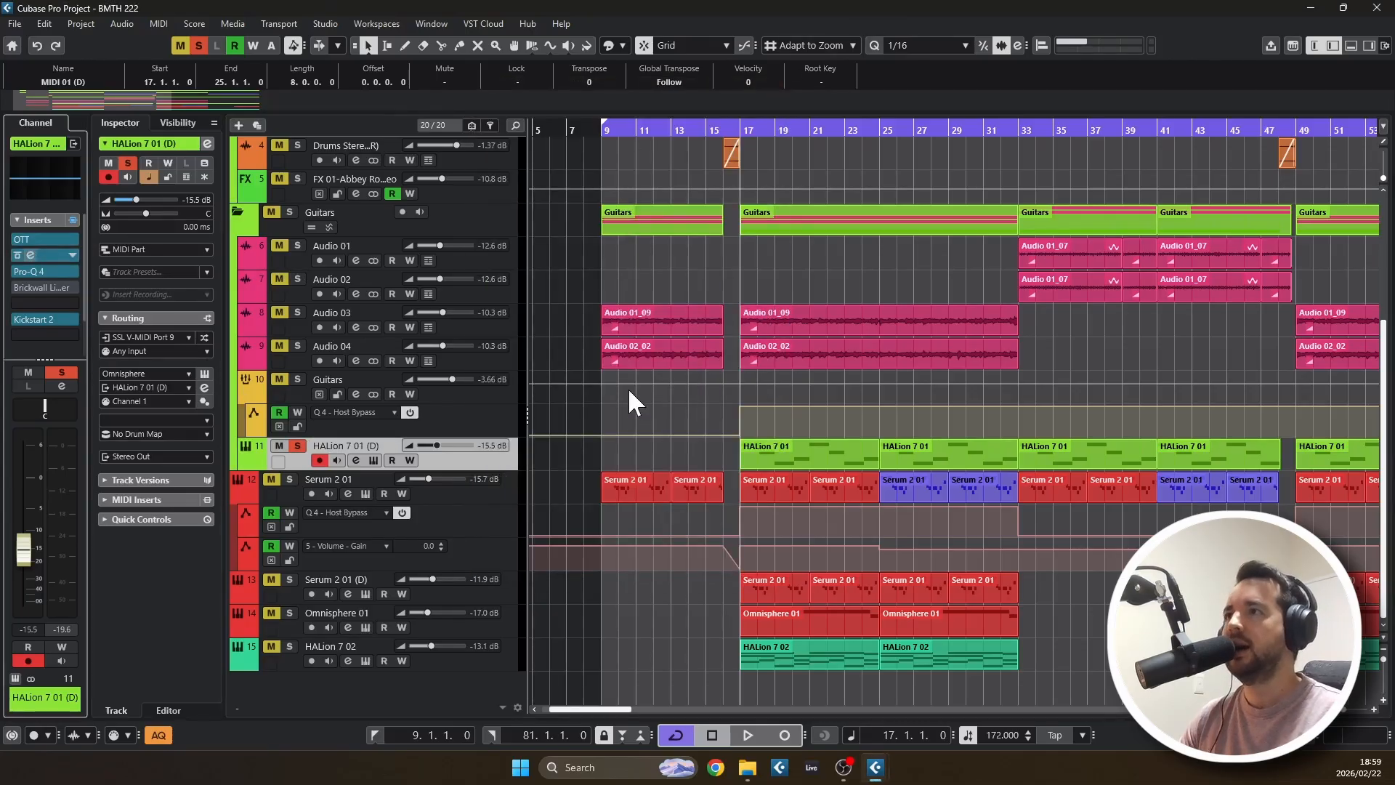
drag(794, 15, 791, 204)
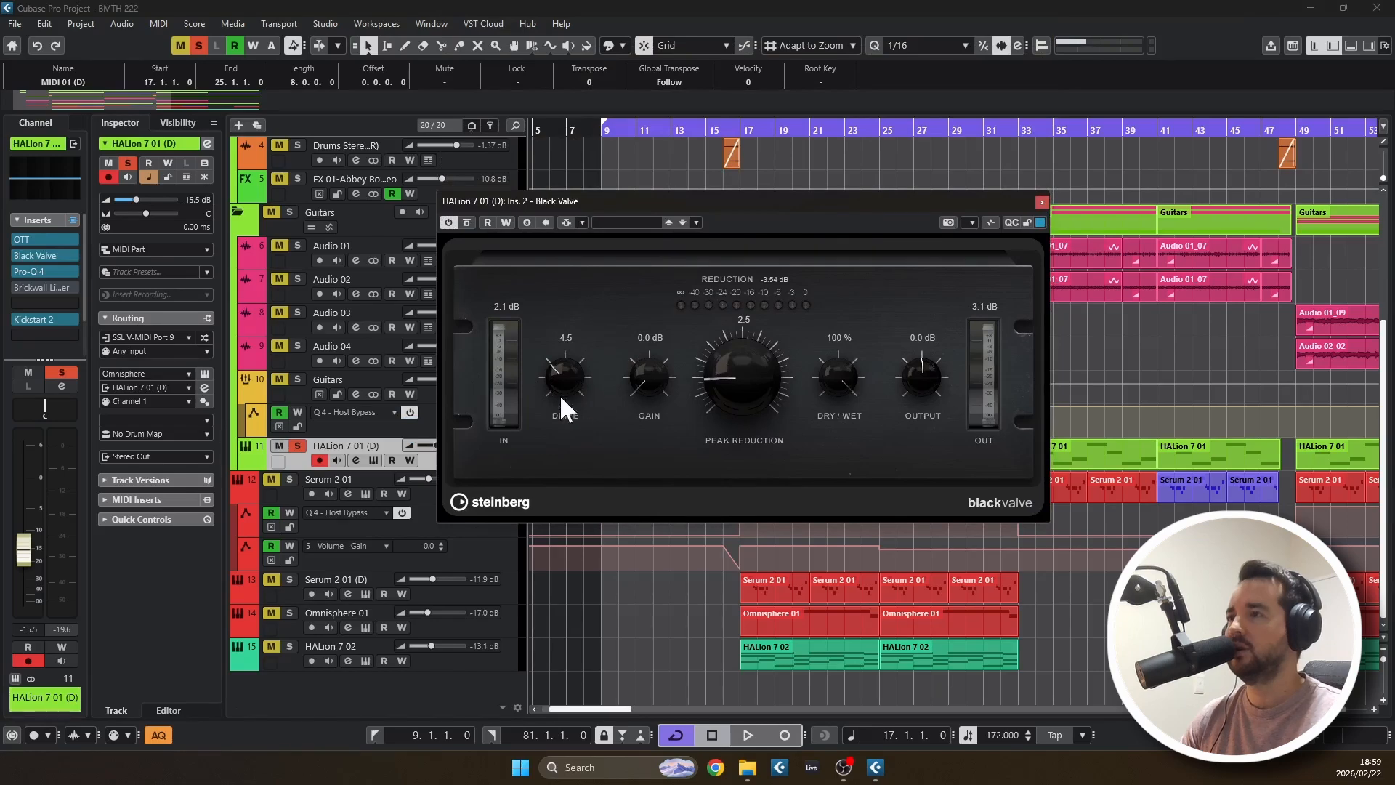
click(1041, 200)
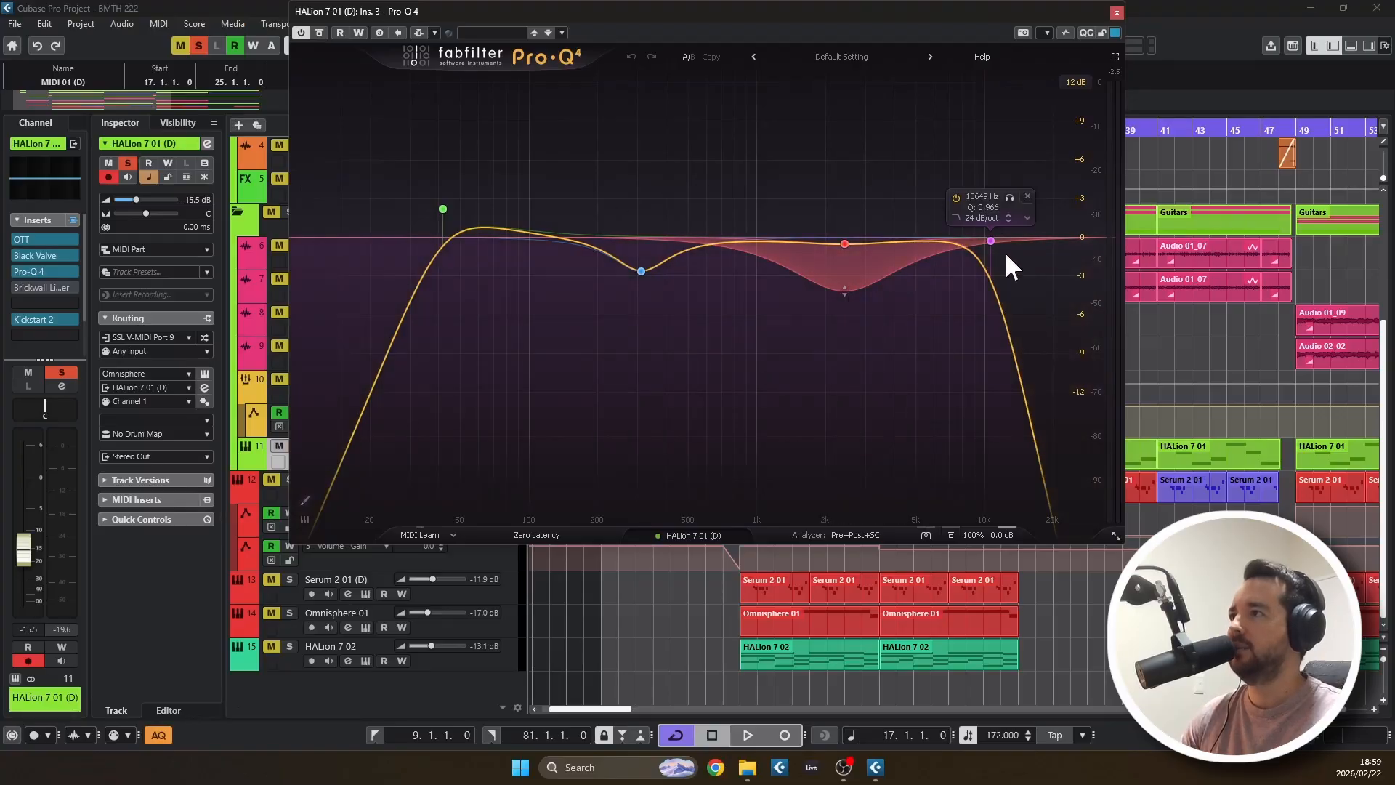
Examine and audition the Pro-Q 4 processing on the HALion 7 01 (D) track's third insert, then close the EQ
click(883, 337)
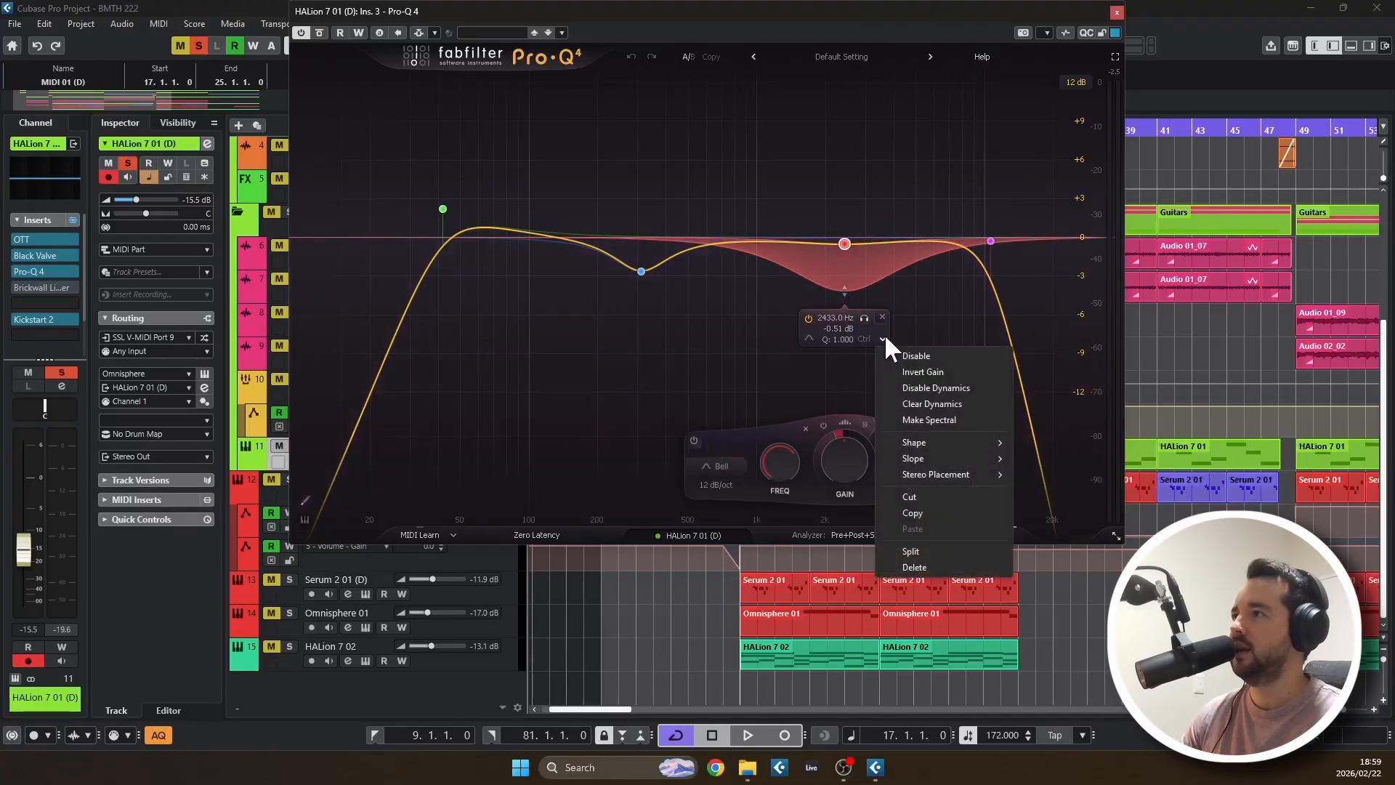
drag(1022, 13, 1044, 107)
key(space)
drag(813, 127, 822, 154)
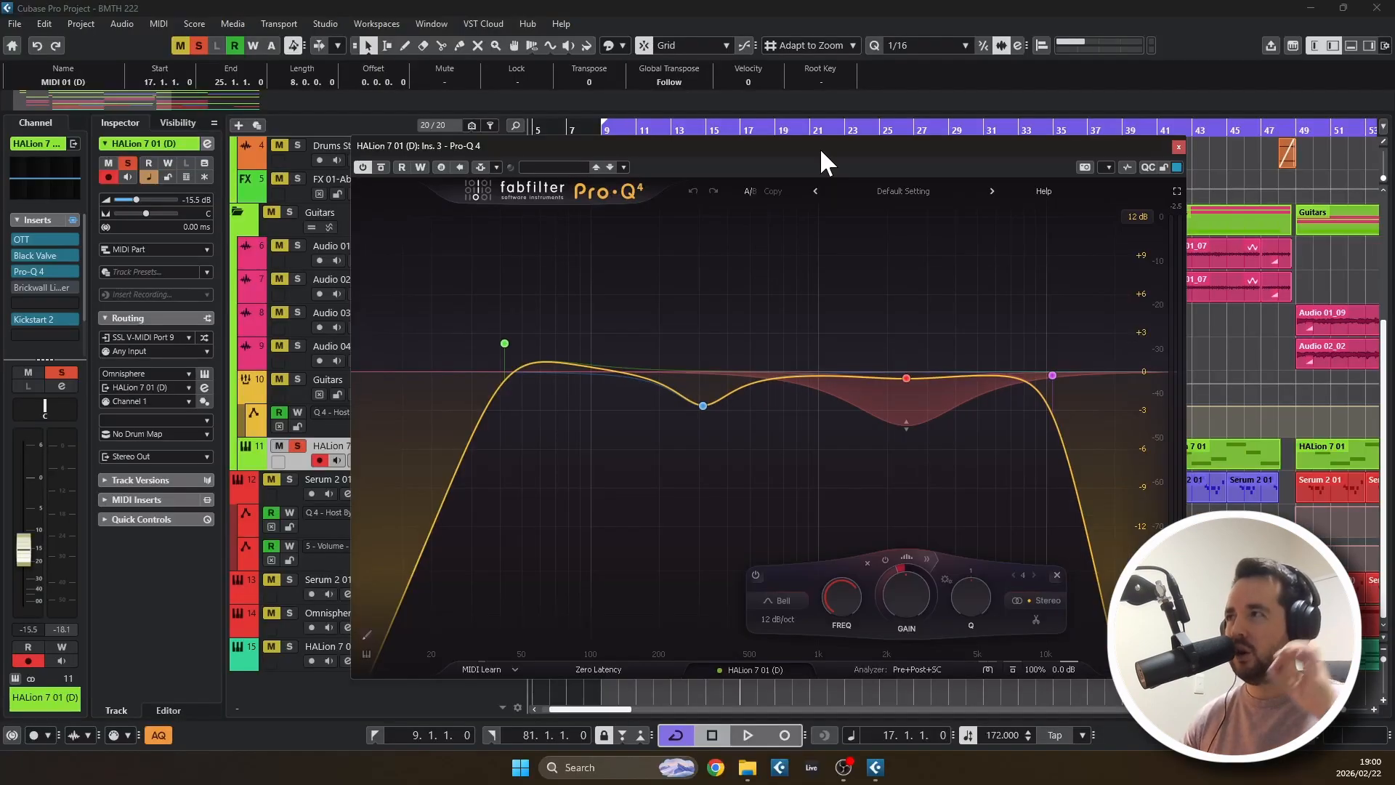
click(1178, 147)
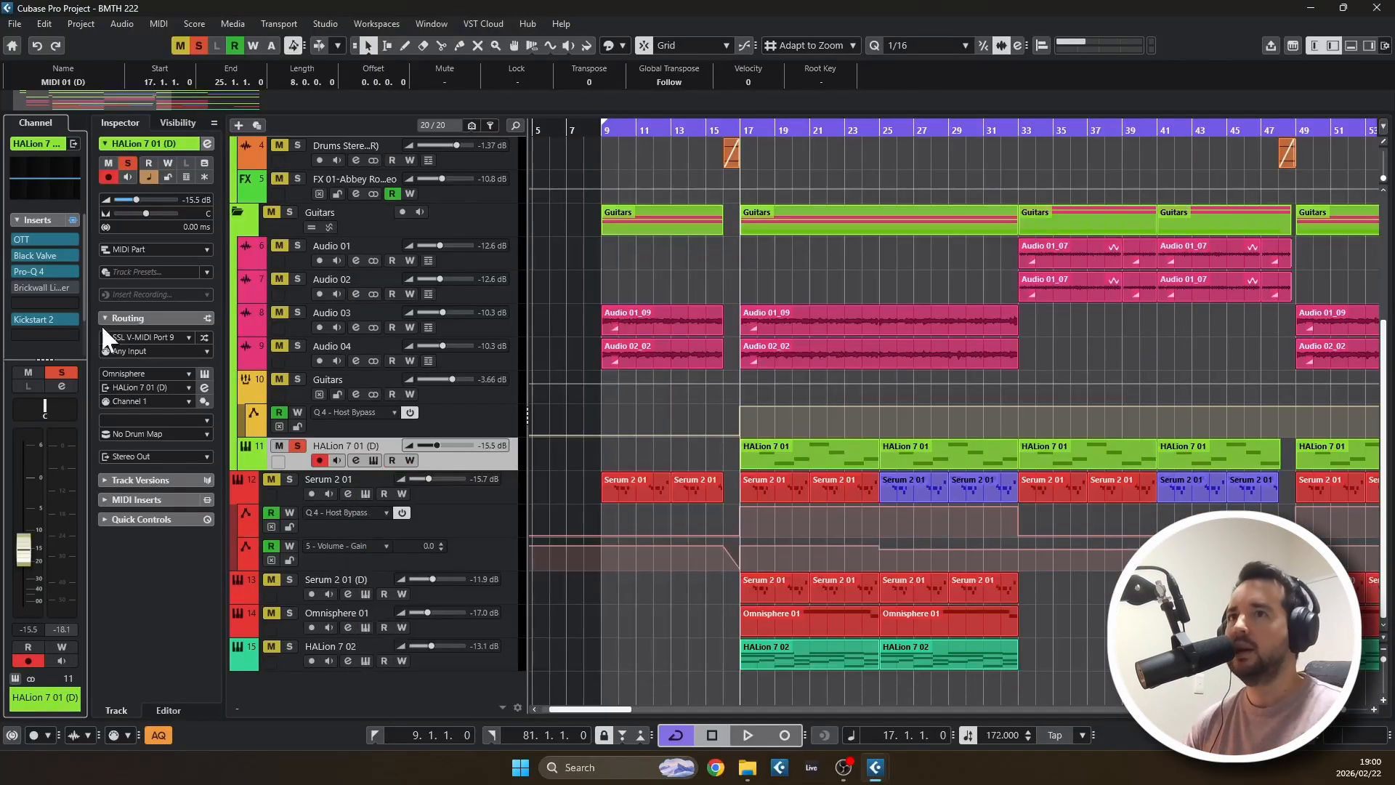
Solo the Drums folder track together with the HALion 7 01 (D) track
scroll(568, 272, up, 5)
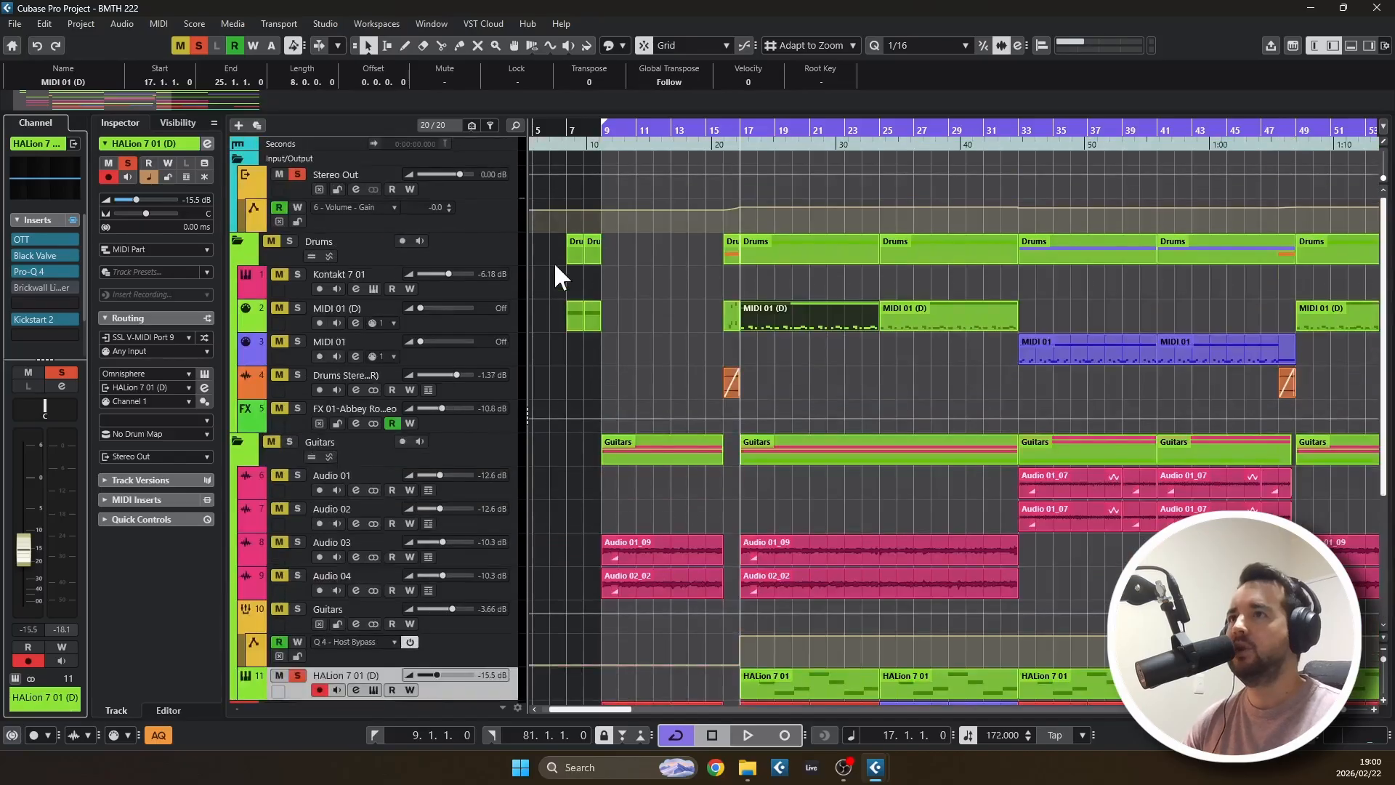
click(270, 240)
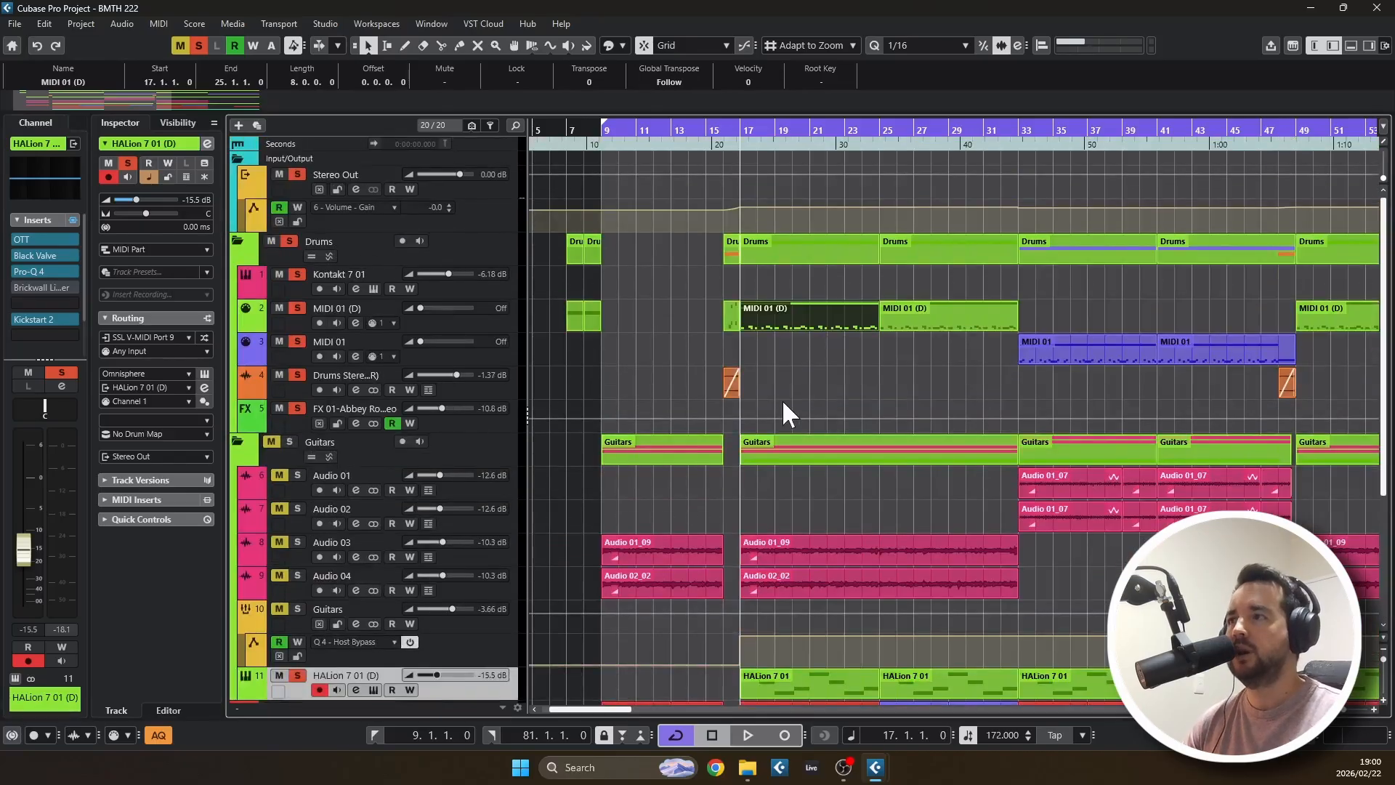
scroll(777, 398, down, 3)
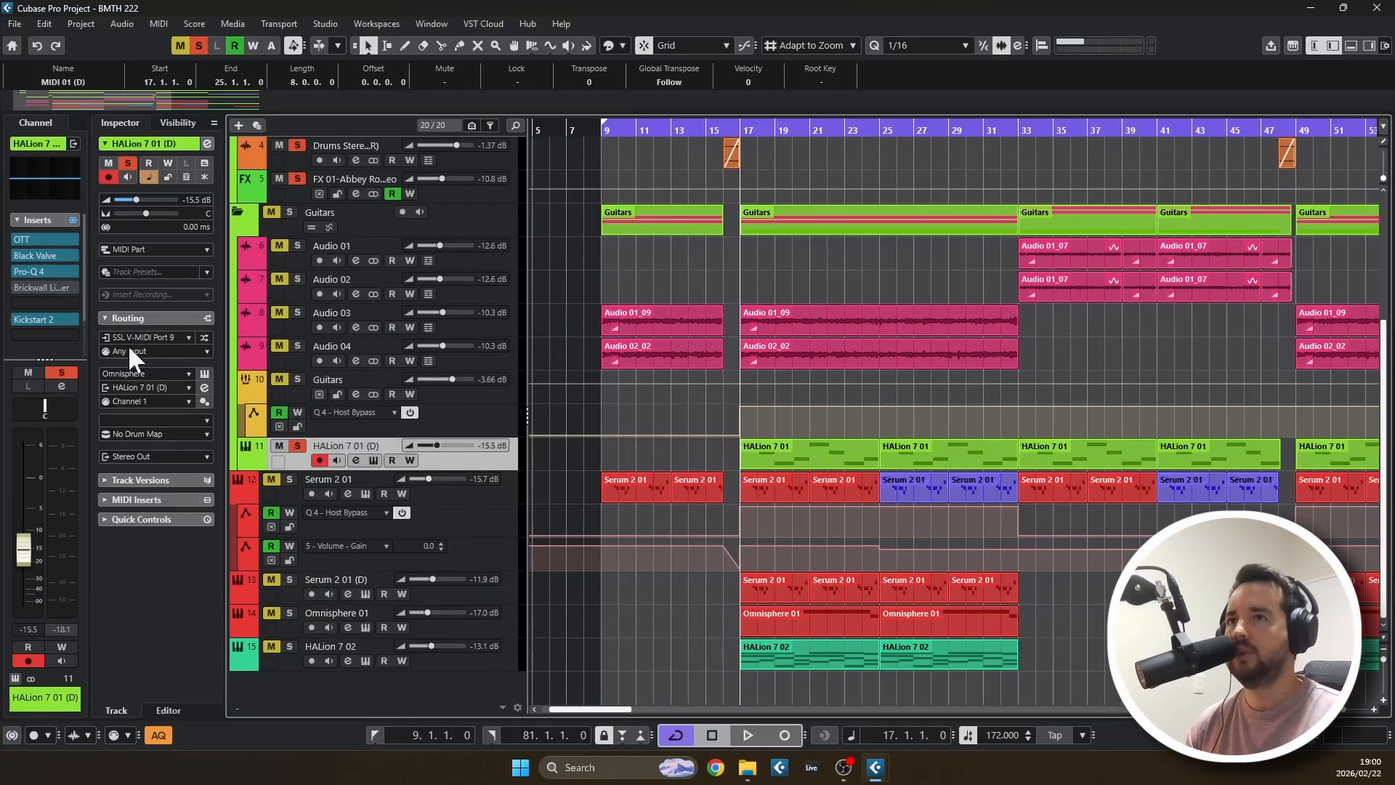
Open Kickstart 2 on the HALion 7 01 (D) track's sixth insert and view its MIDI trigger options
click(38, 317)
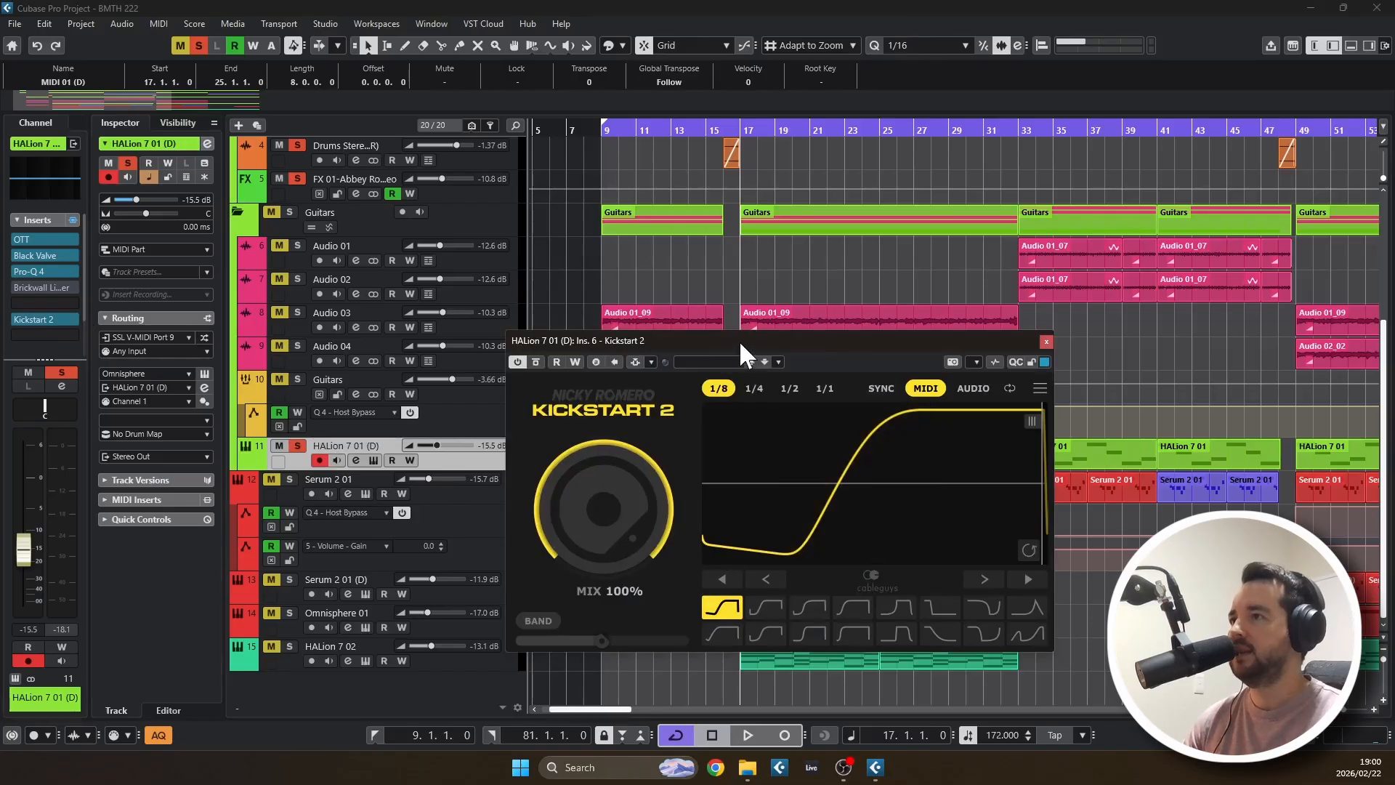
drag(738, 340, 638, 277)
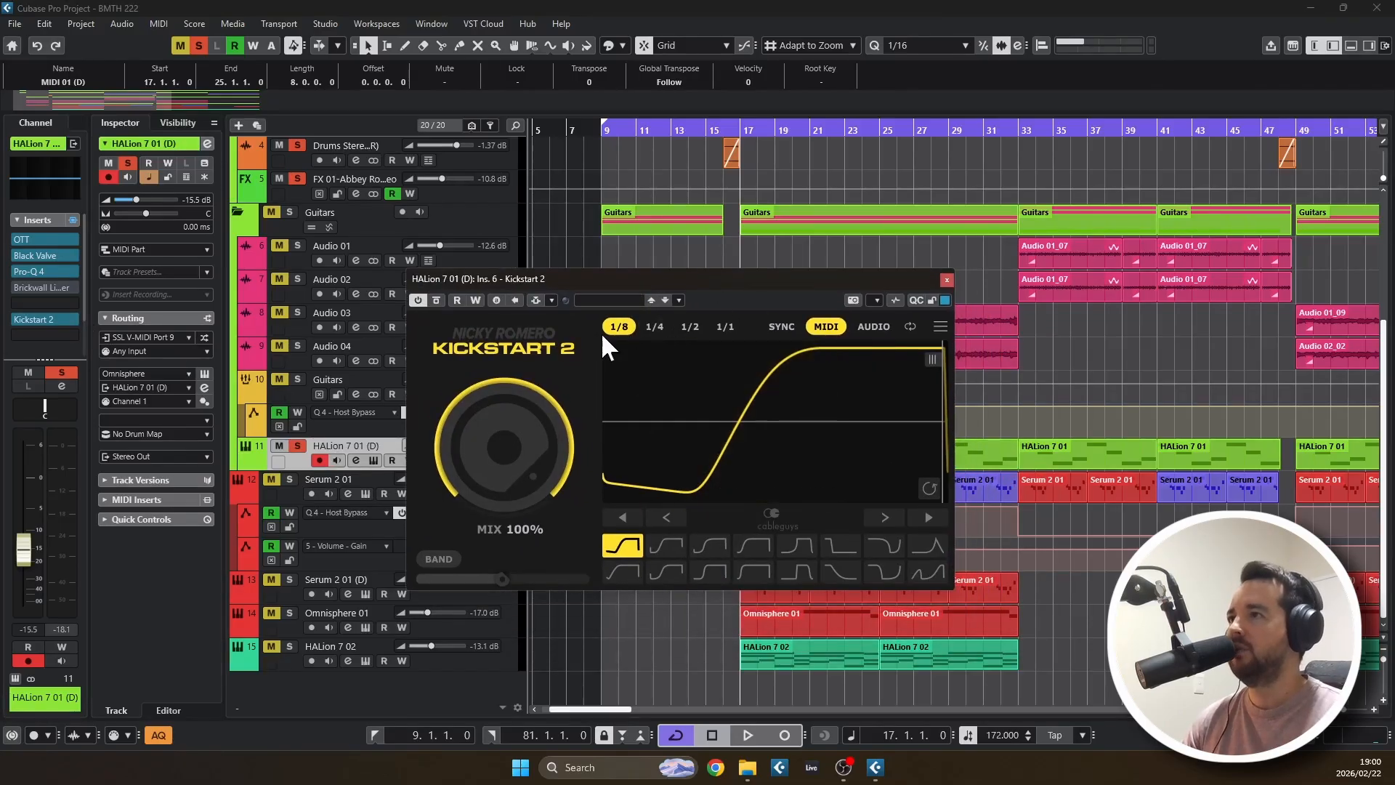
click(941, 327)
click(977, 396)
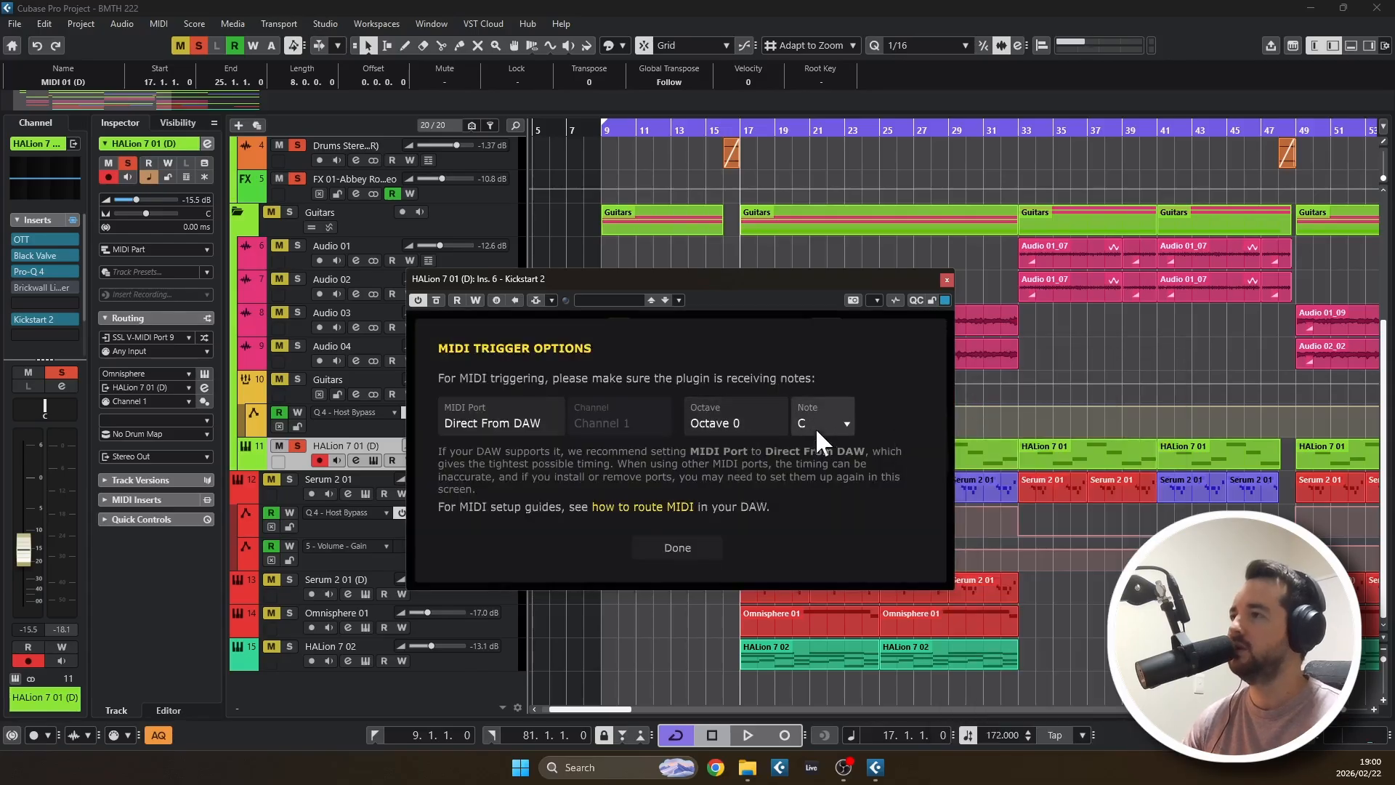
Close Kickstart 2 and examine the notes in the MIDI 01 (D) drum part at bar 17, closing the editor when done
click(677, 548)
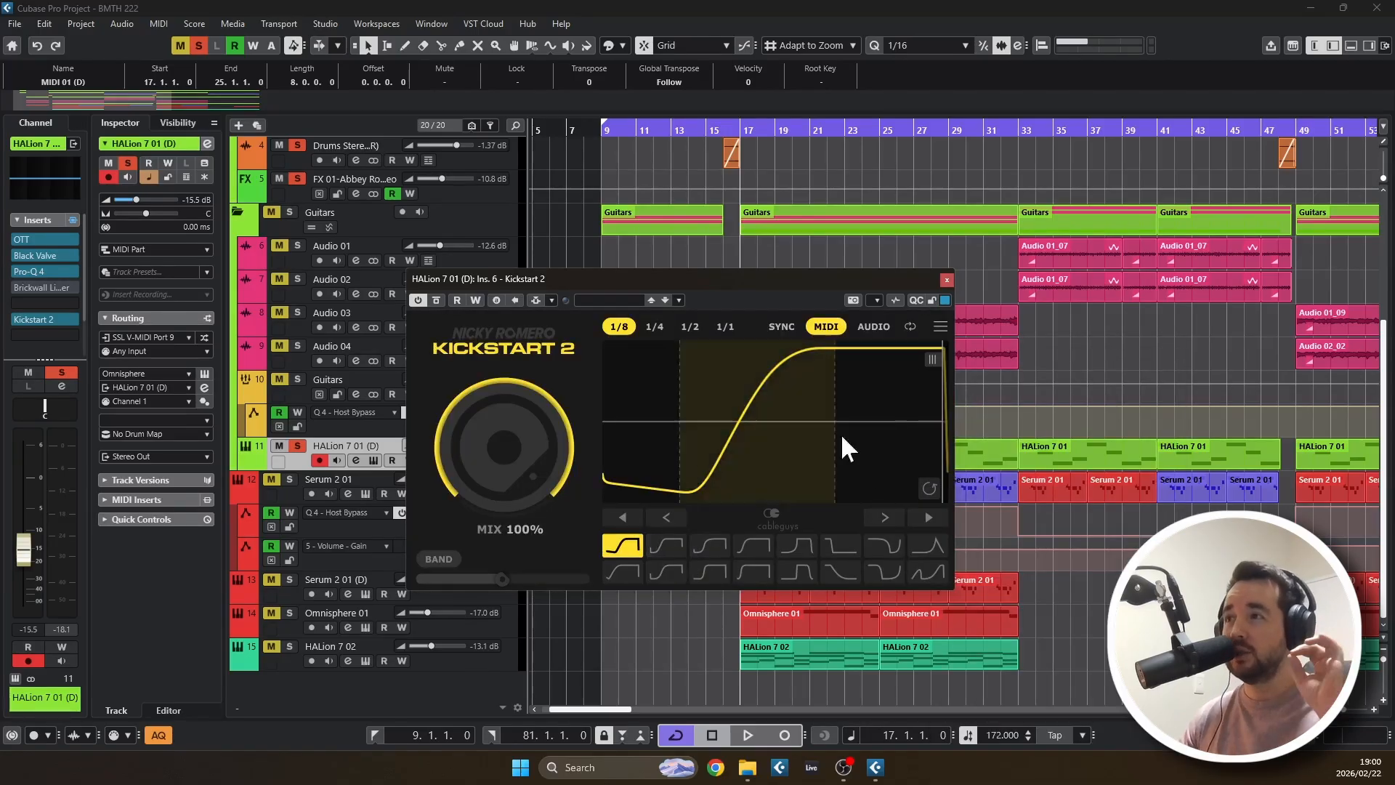
click(946, 281)
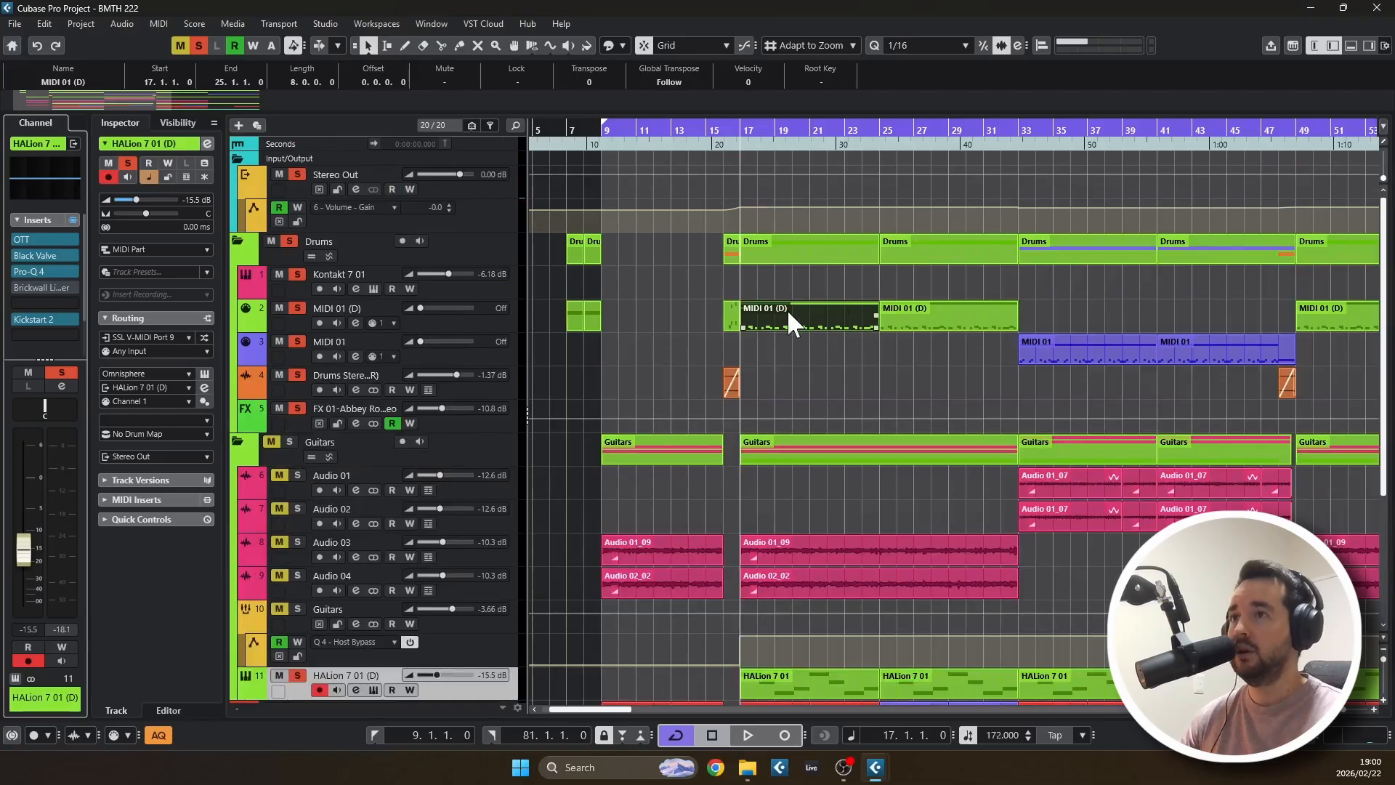
double_click(787, 311)
scroll(778, 482, up, 2)
scroll(756, 501, down, 4)
scroll(683, 515, up, 2)
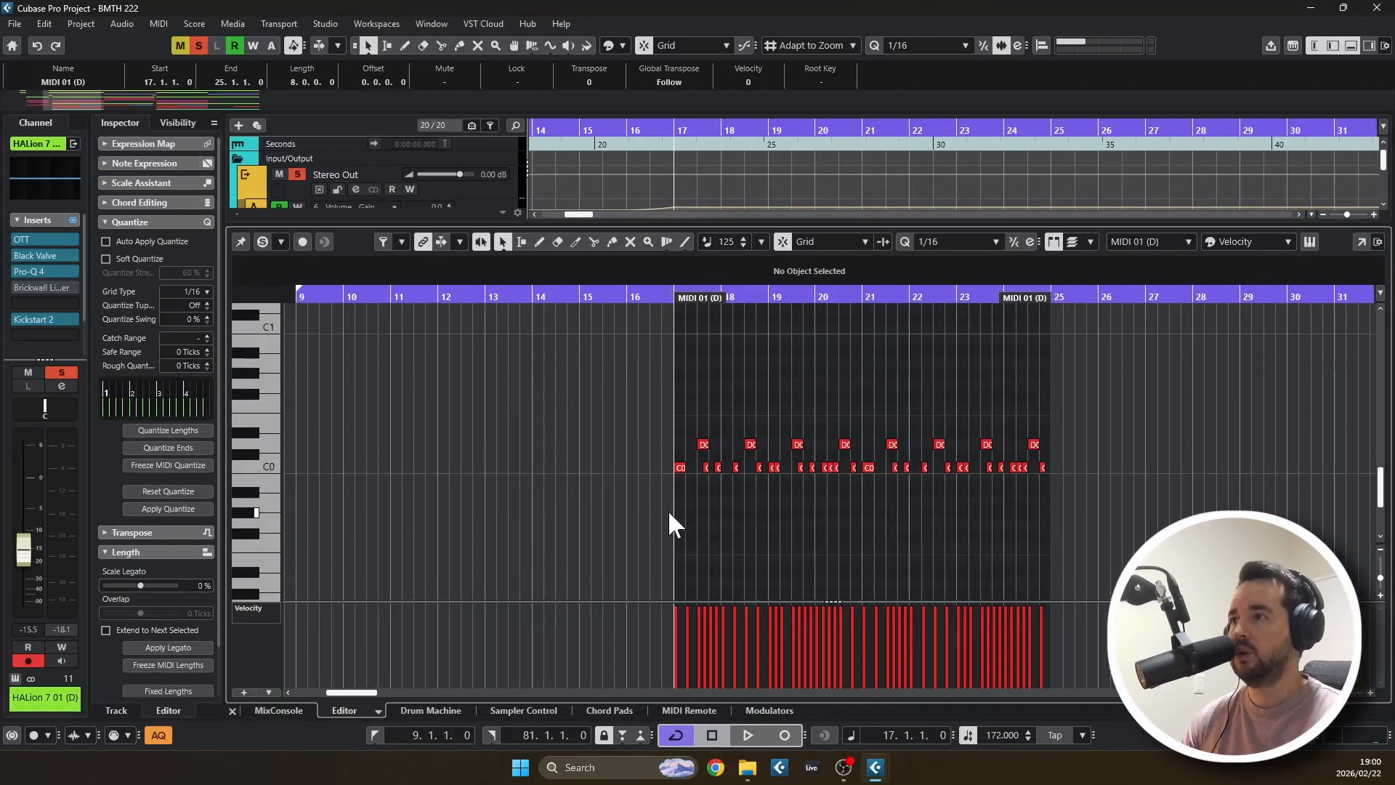
scroll(685, 488, up, 4)
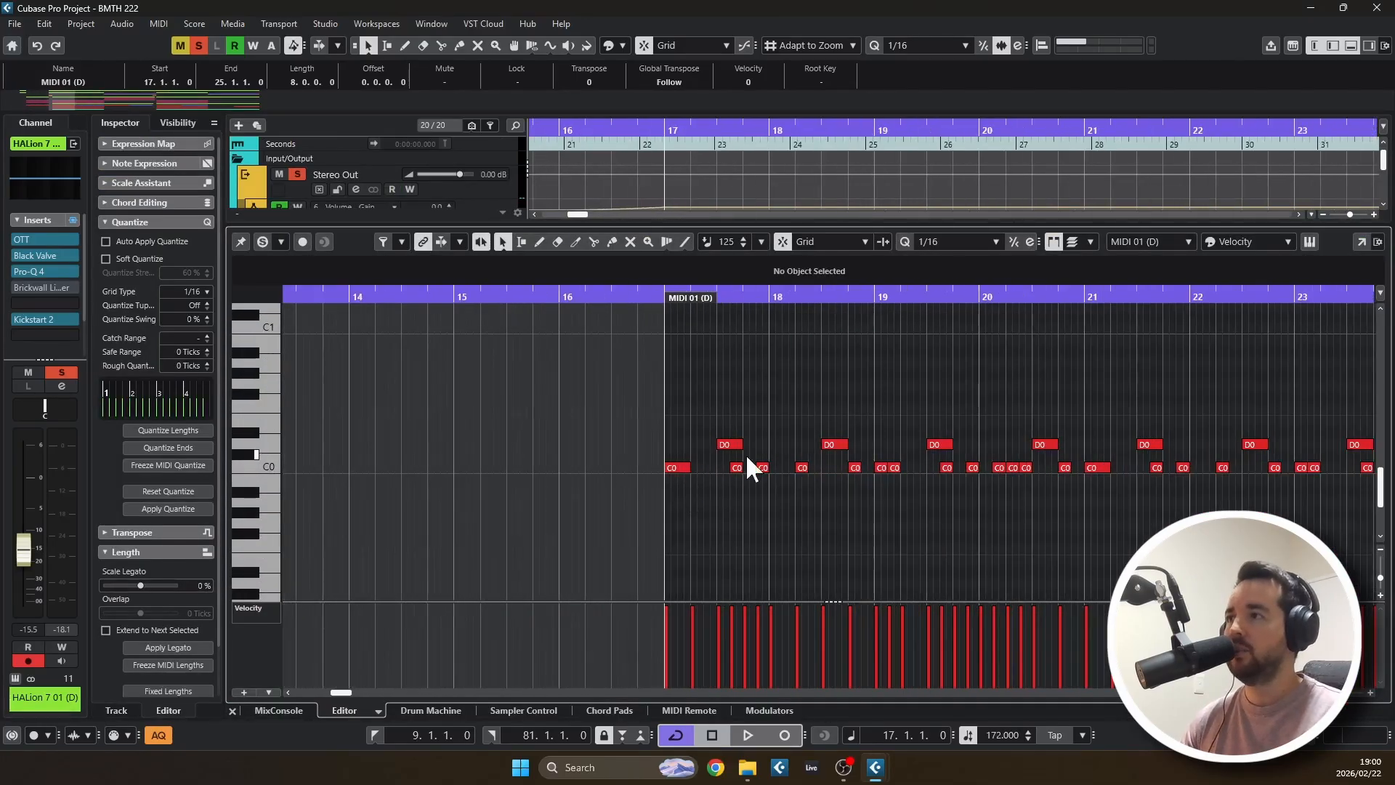
scroll(732, 439, up, 5)
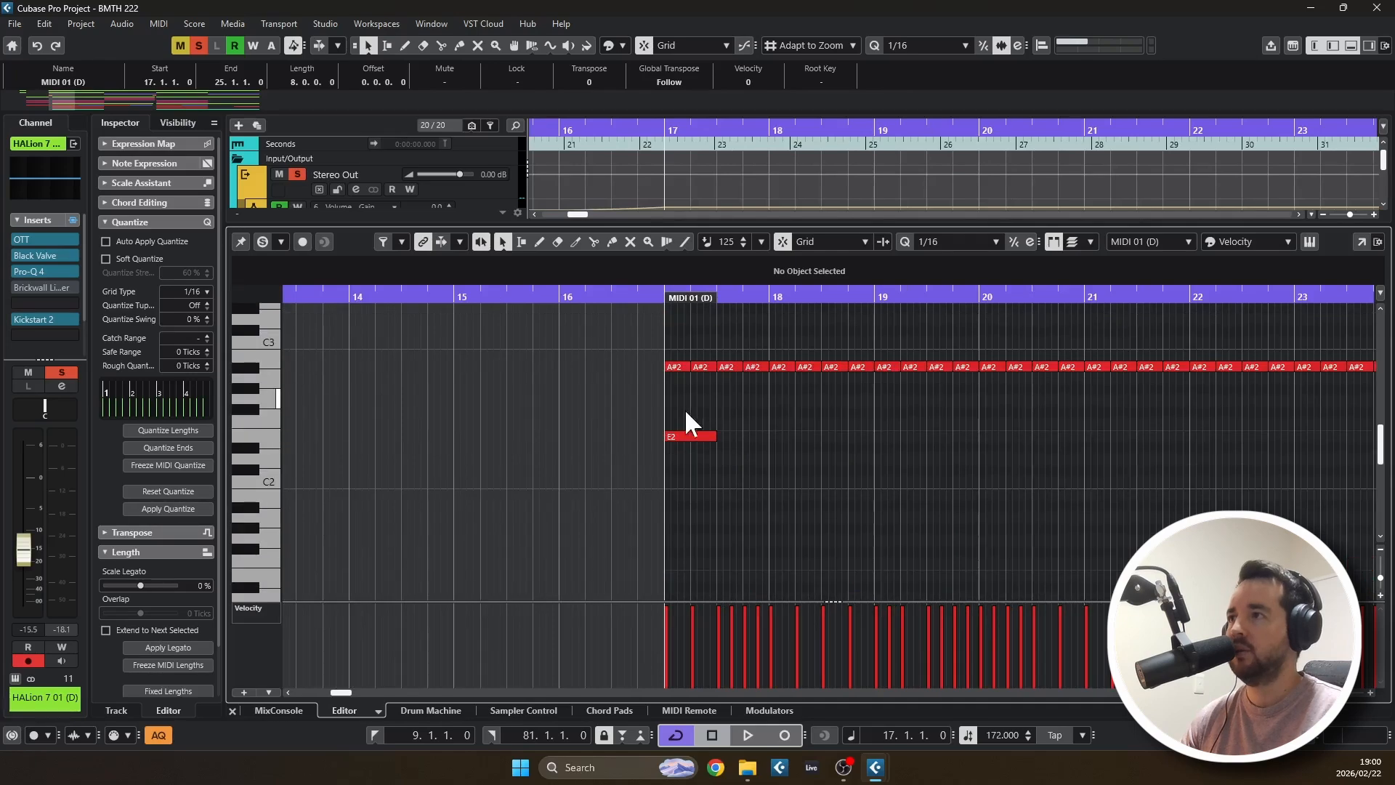
scroll(699, 434, down, 4)
scroll(796, 443, down, 2)
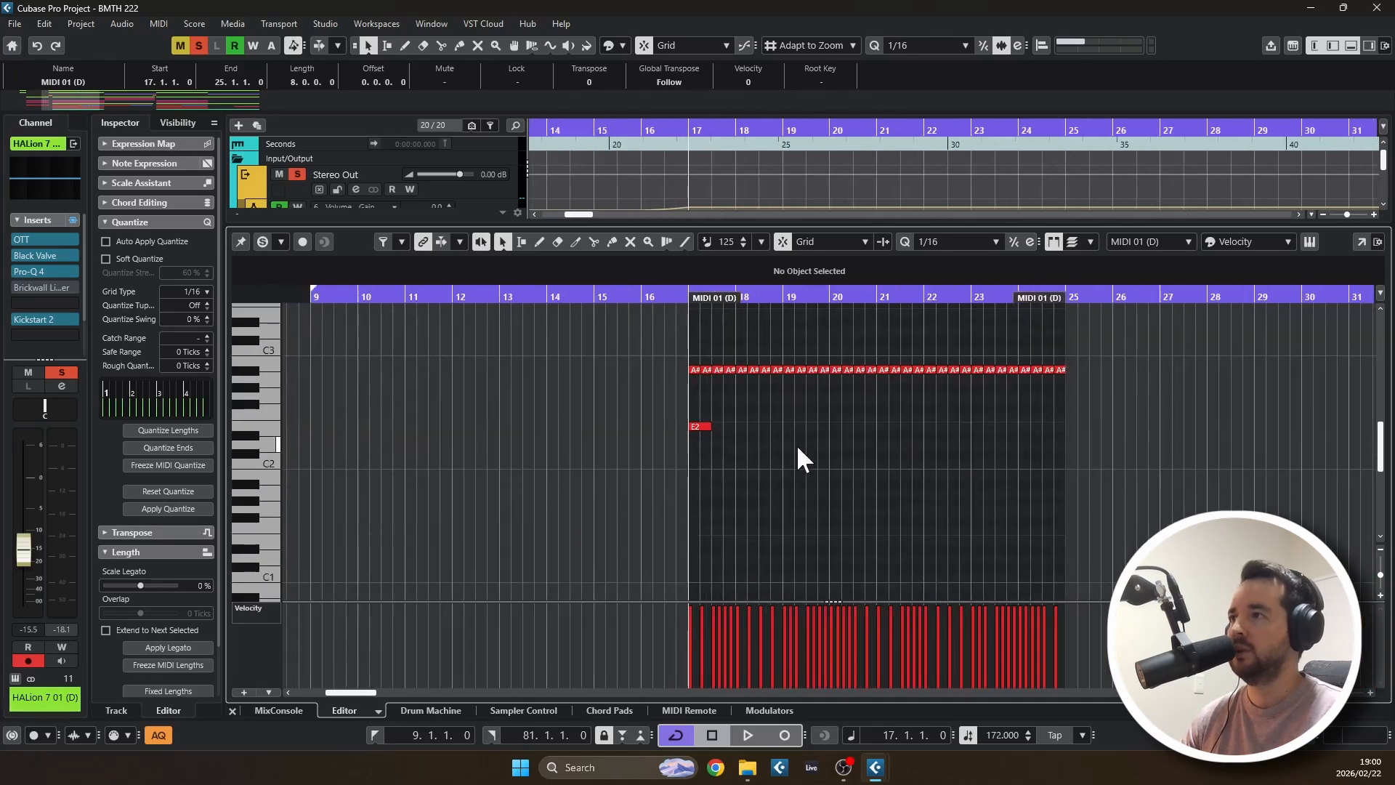
click(1349, 44)
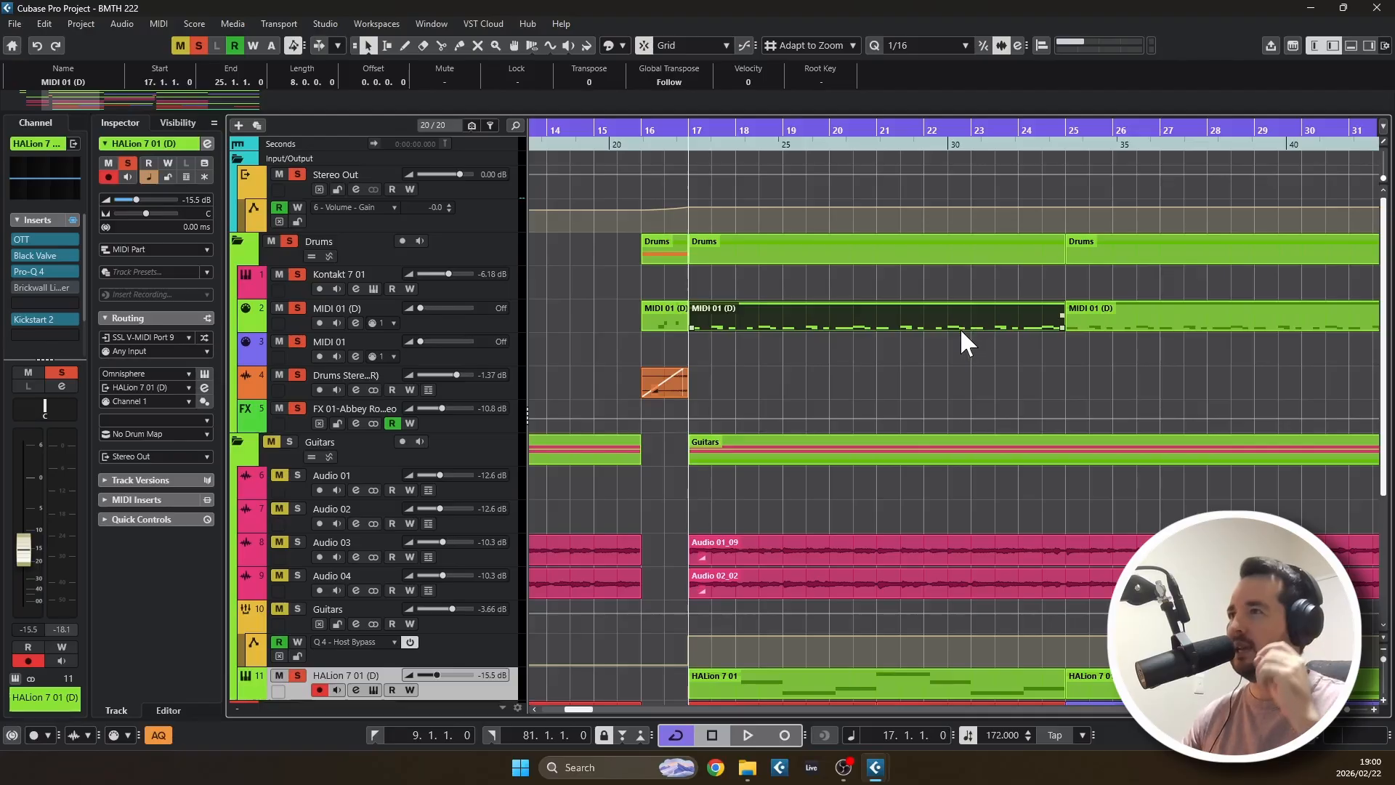
Play the soloed drums and HALion 7 01 (D) bass from bar 17 while watching Kickstart 2's ducking, then close the plug-in
scroll(957, 327, down, 3)
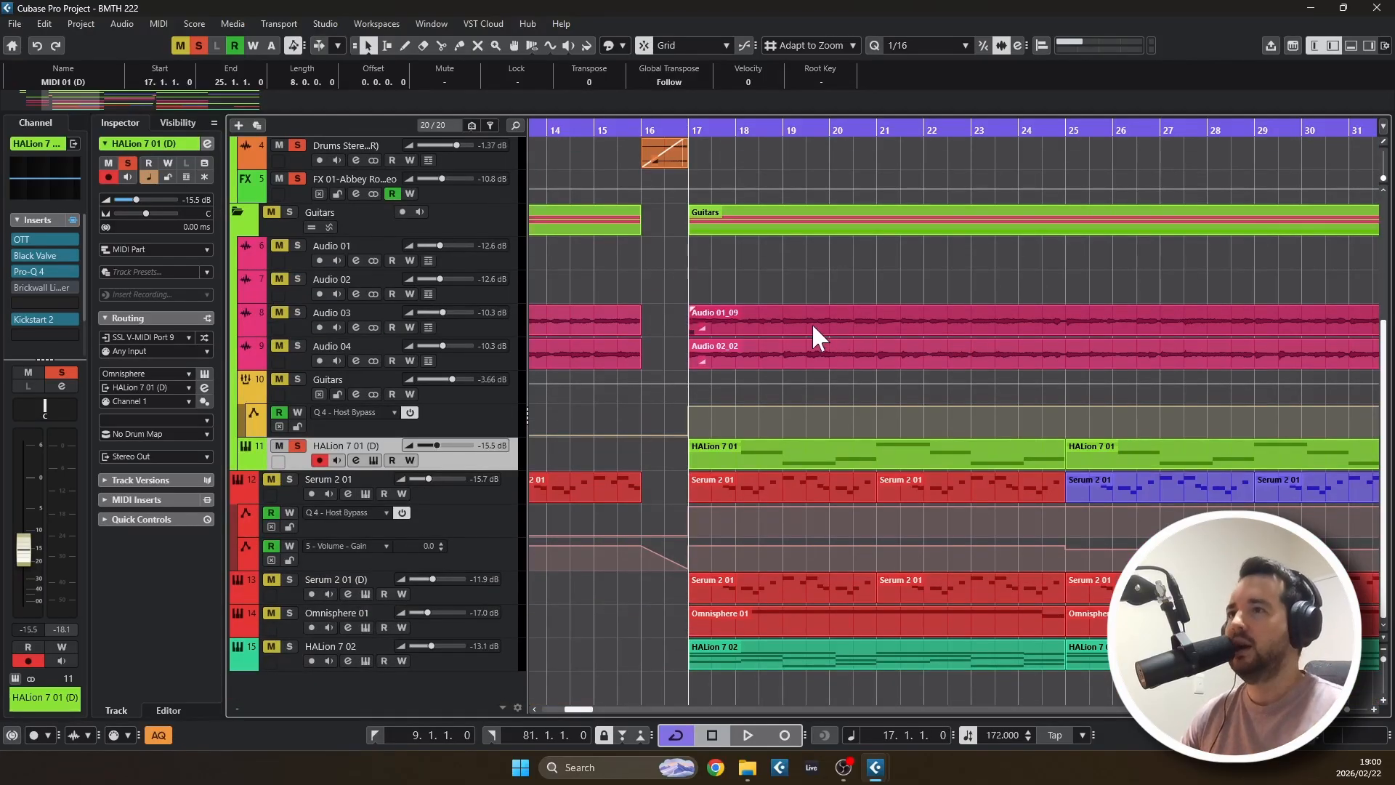
scroll(814, 335, up, 3)
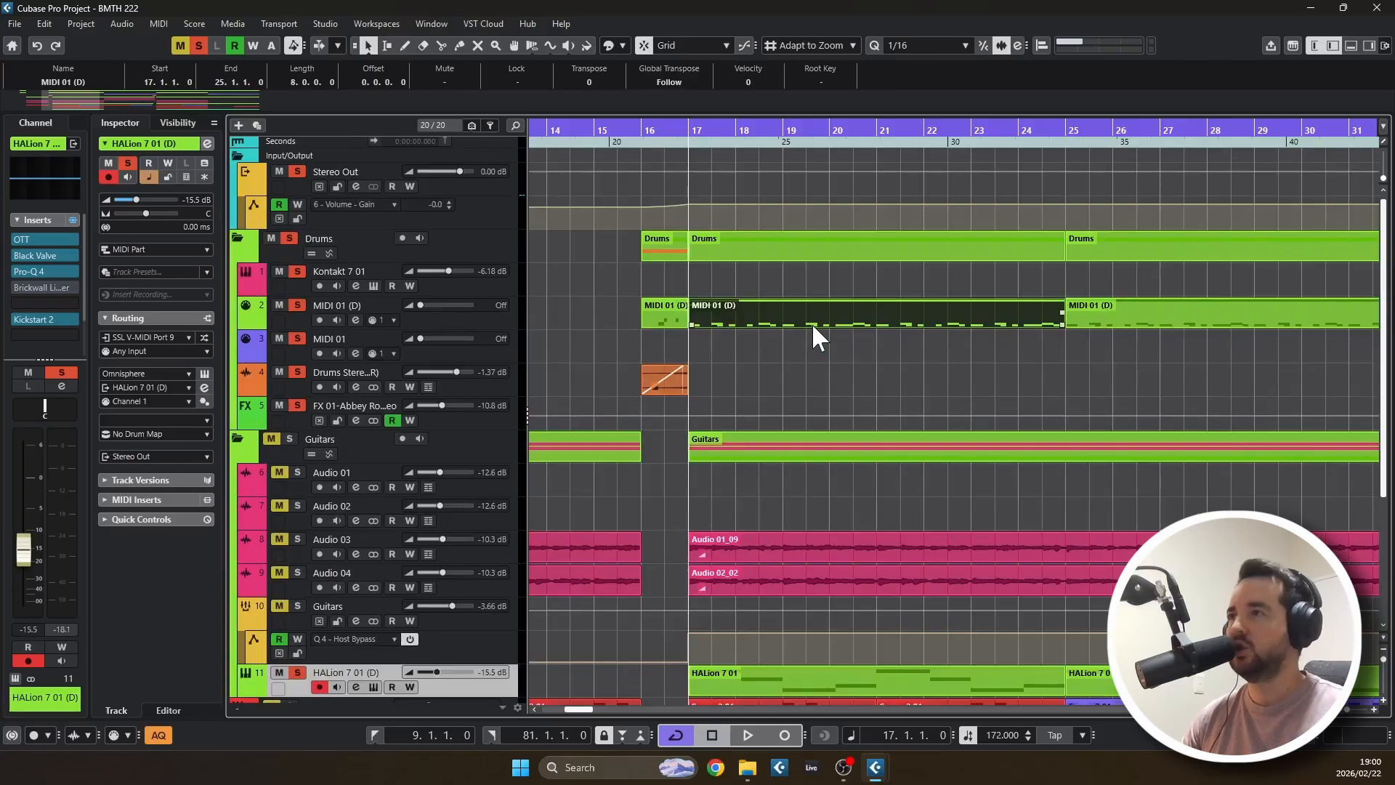
key(space)
scroll(803, 335, down, 2)
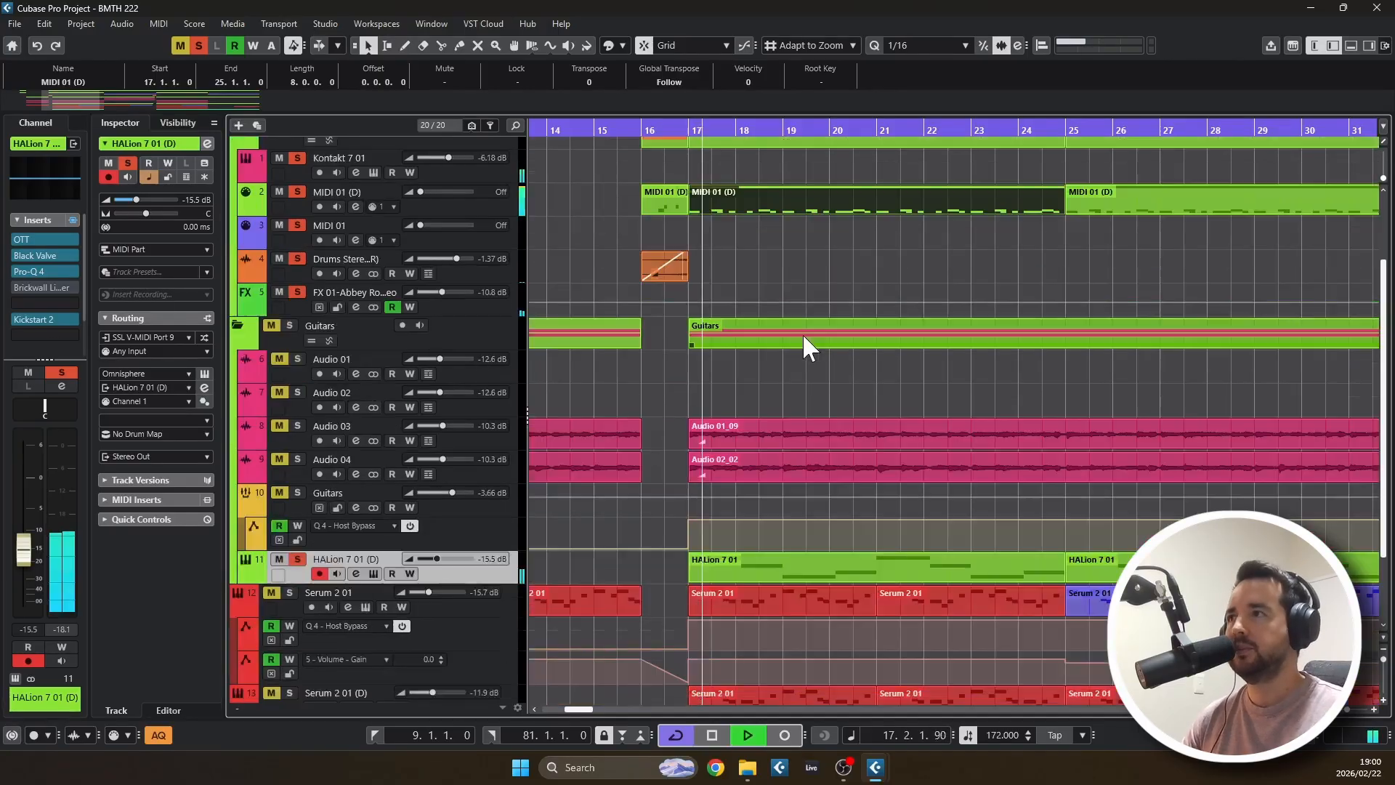
click(34, 319)
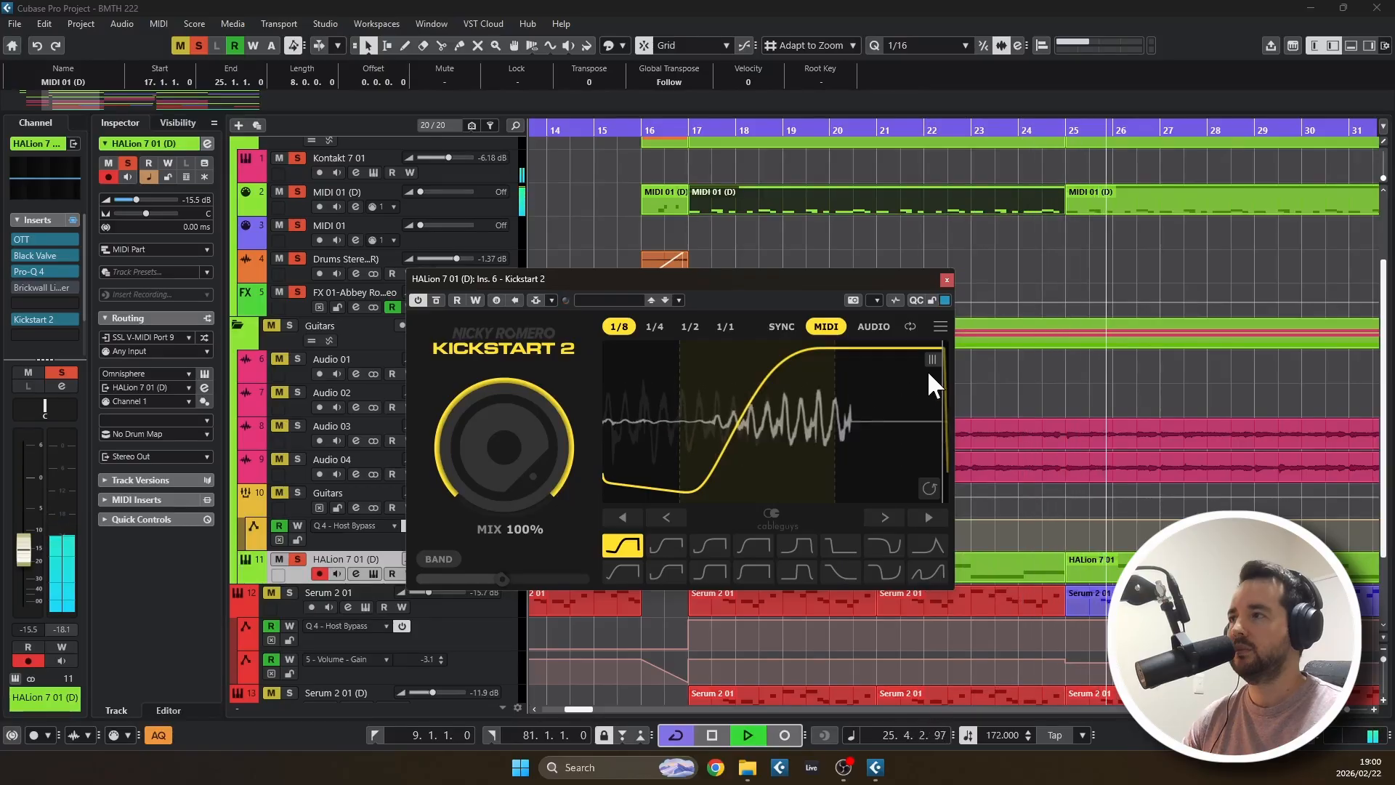
key(space)
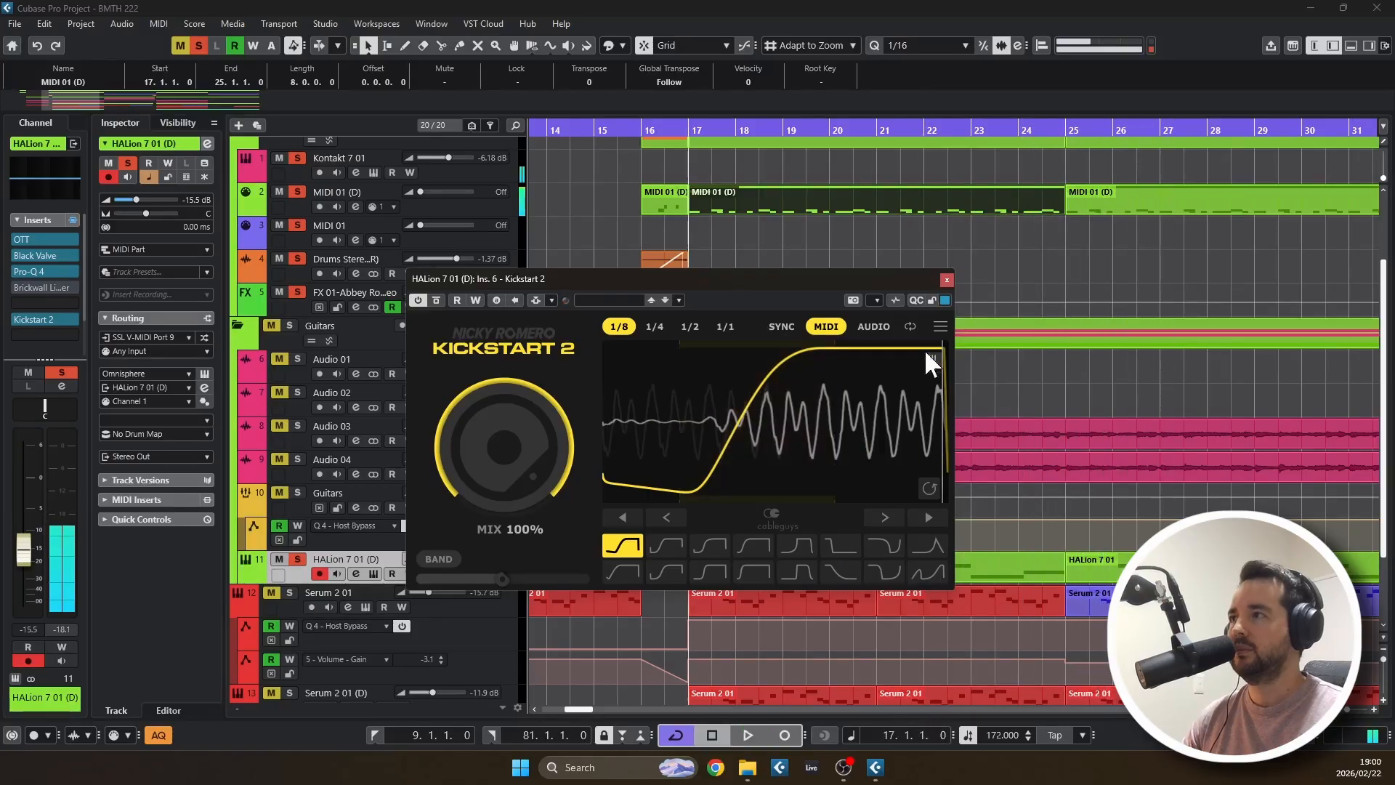
click(946, 280)
click(860, 328)
scroll(860, 330, down, 3)
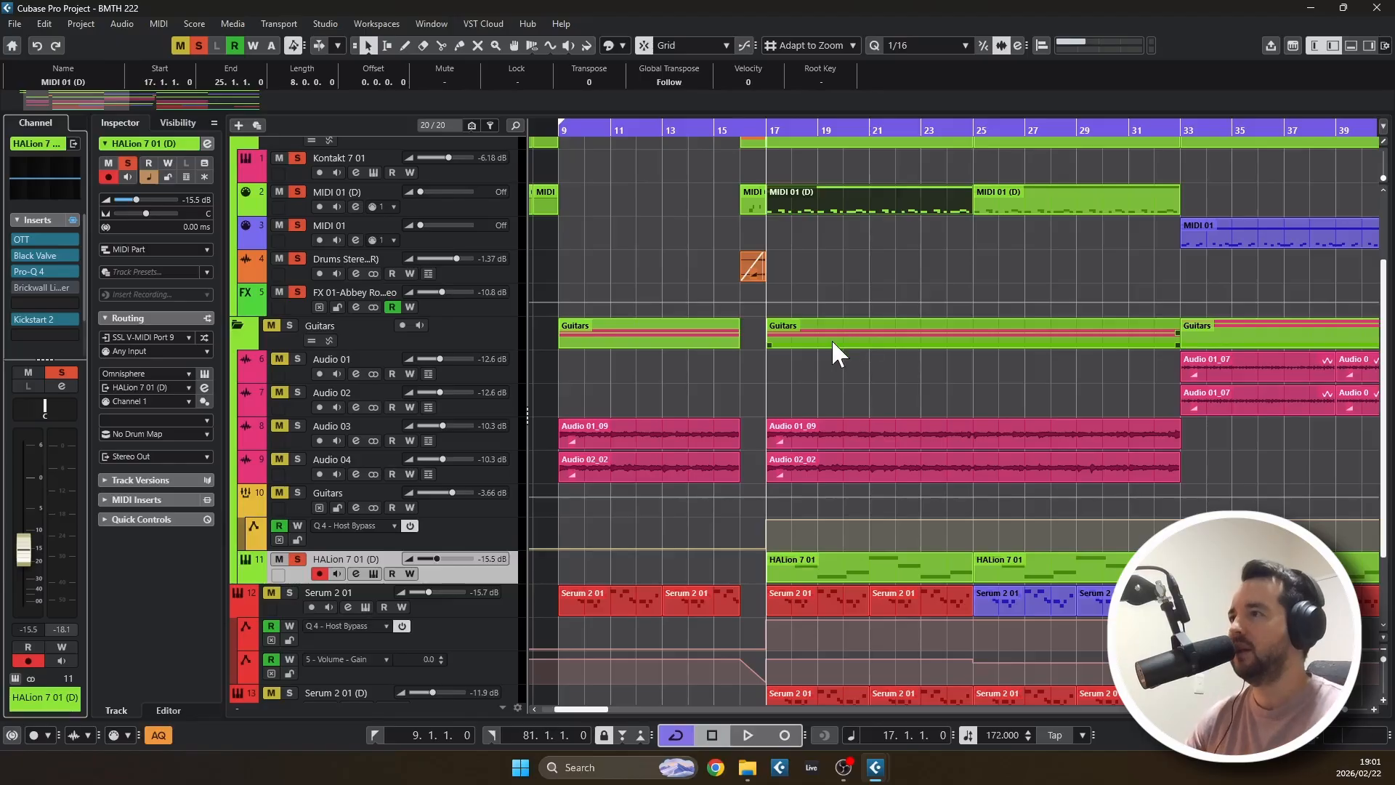
Solo the Serum 2 01 track and audition its melody from bar 17
scroll(836, 353, down, 3)
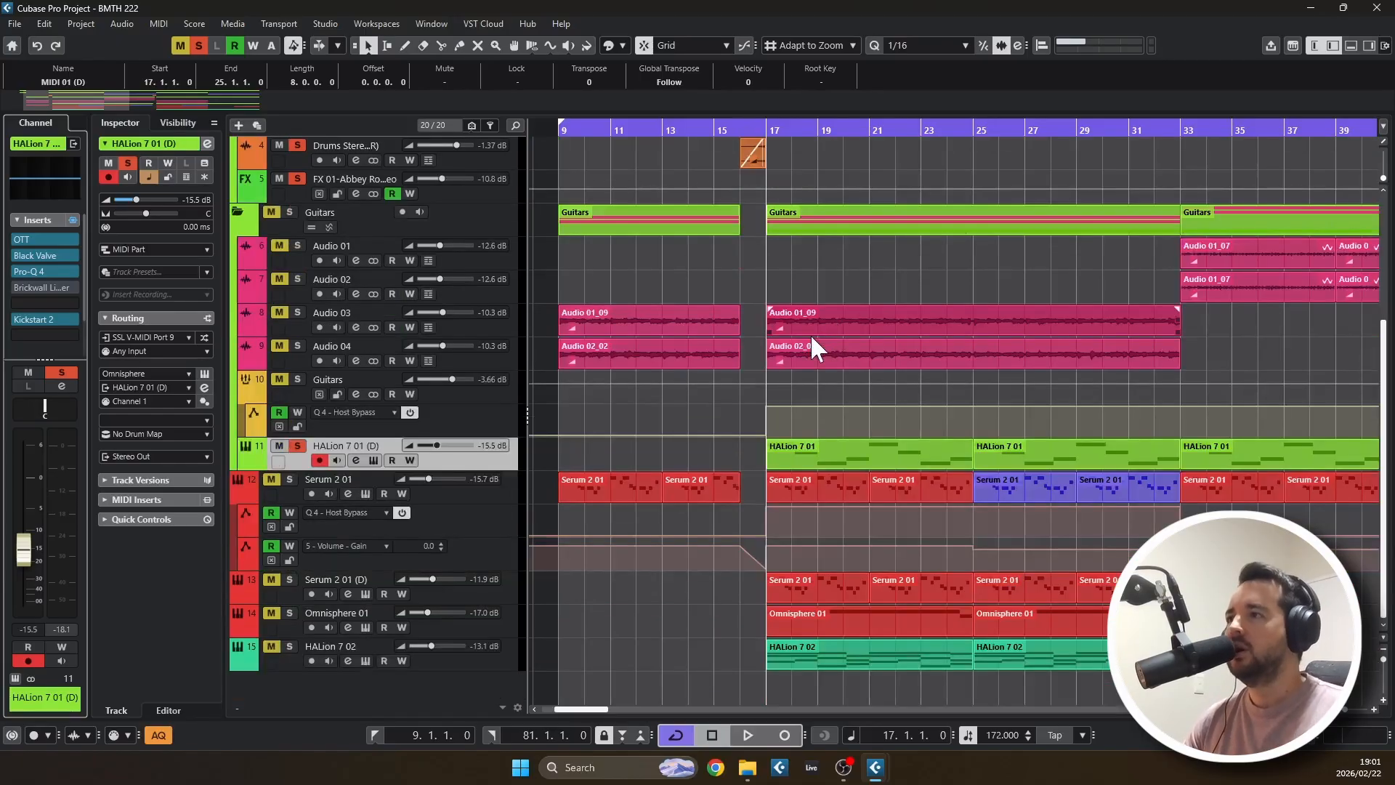
click(289, 476)
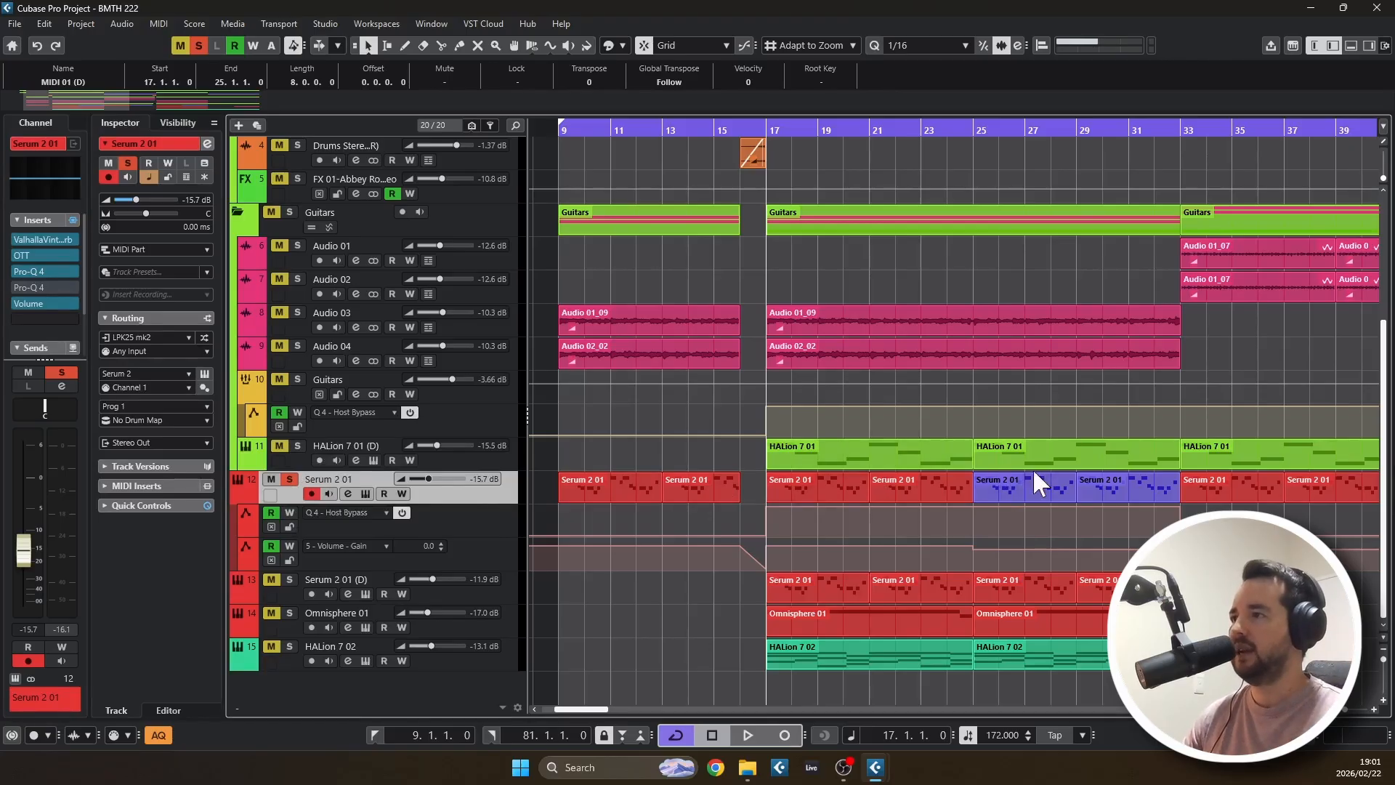
key(space)
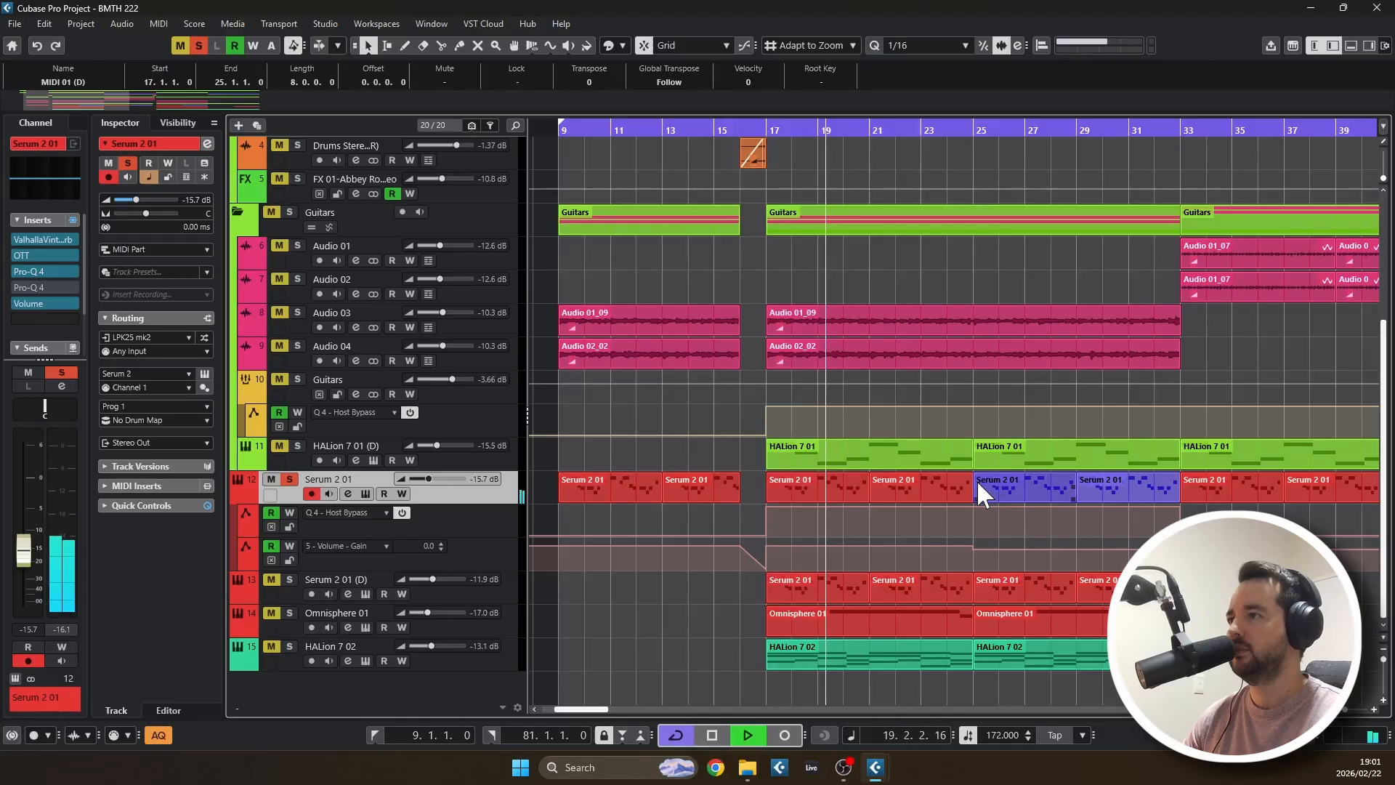
key(space)
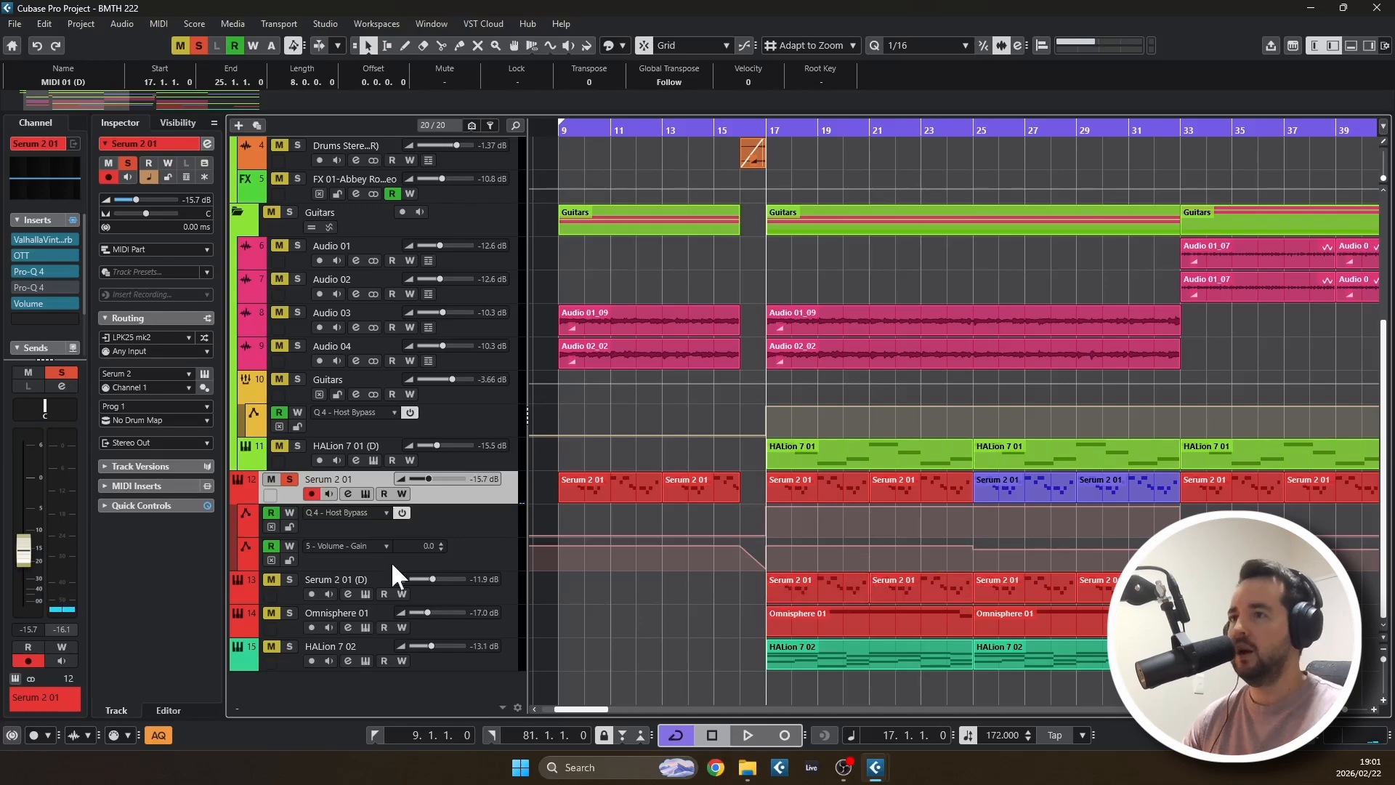
Solo and audition the Serum 2 01 (D) track, then view its SINE Player instrument and close it
click(287, 578)
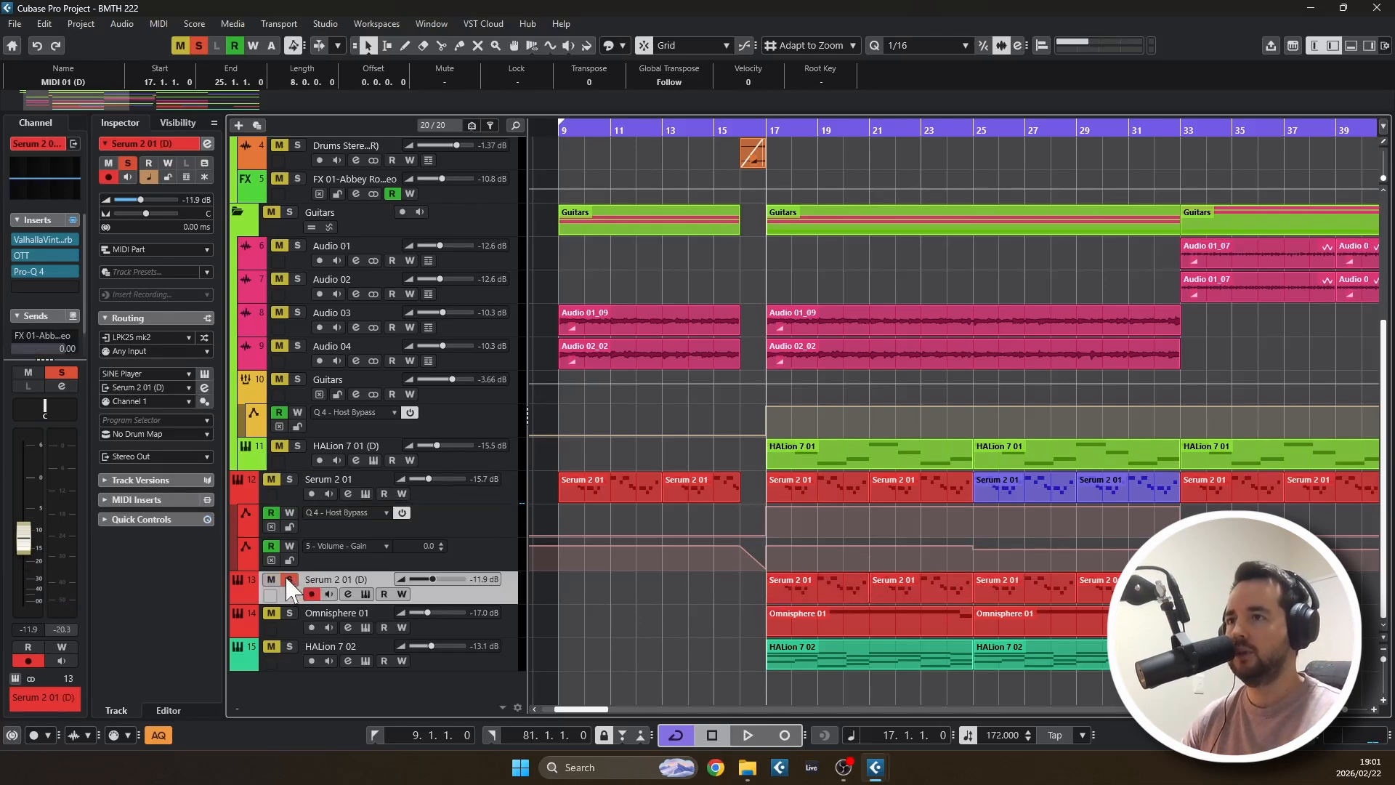
key(space)
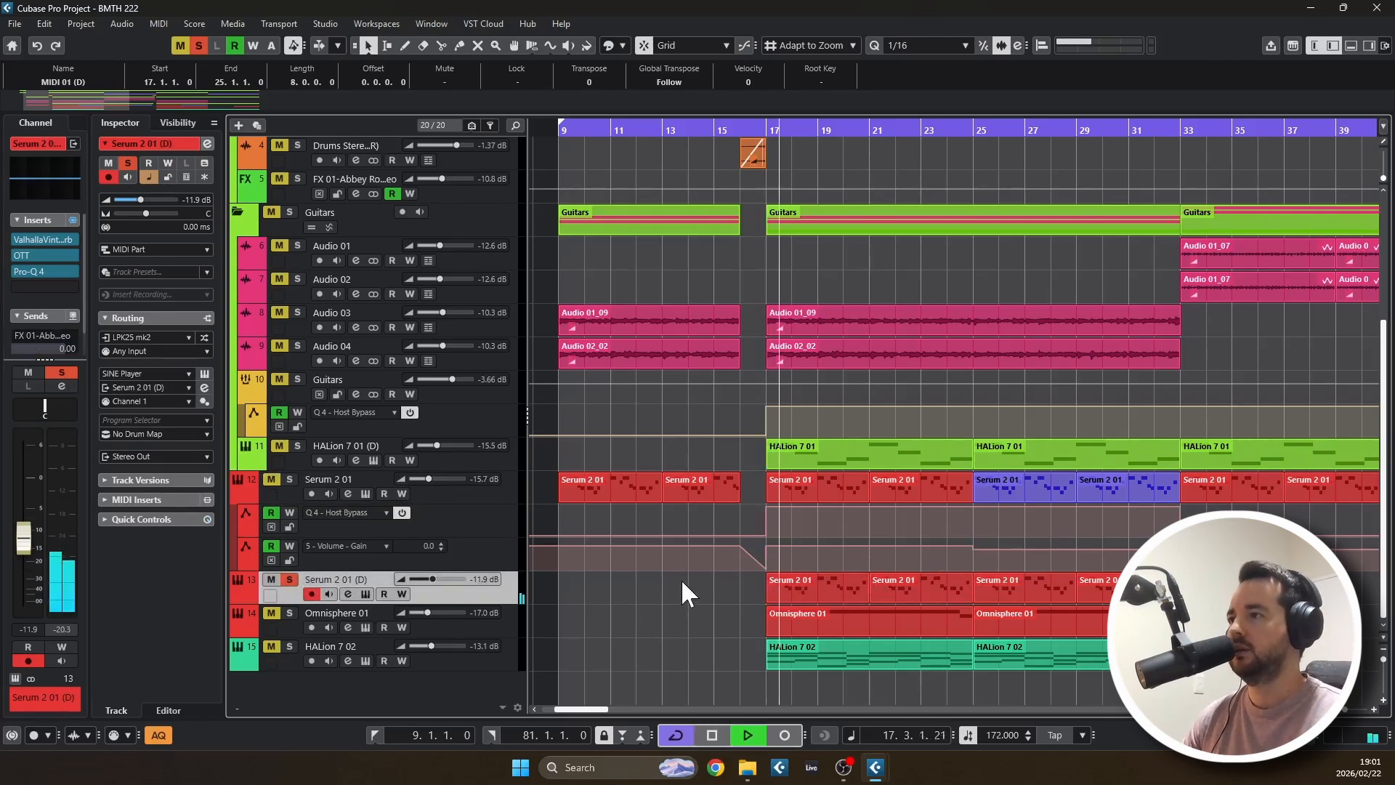
key(space)
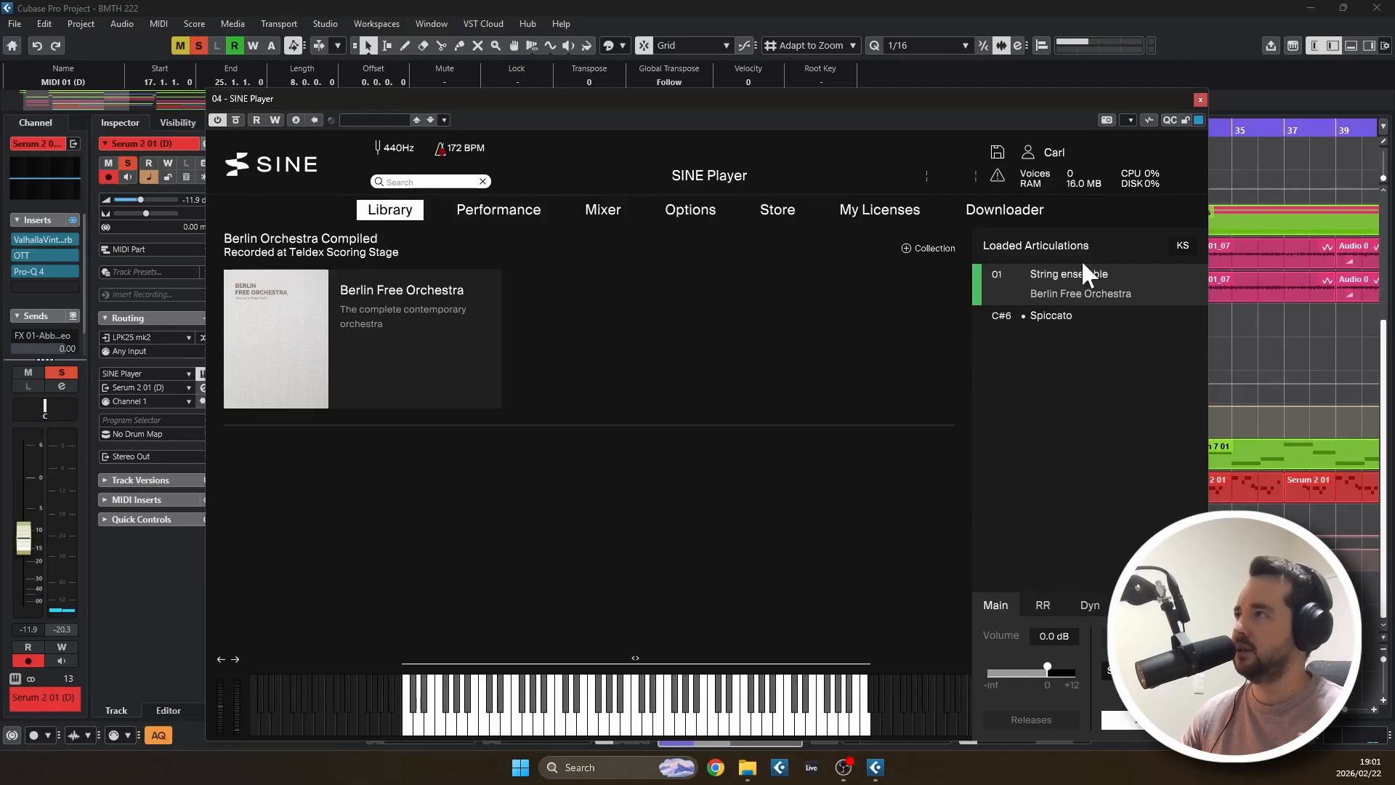
click(1200, 100)
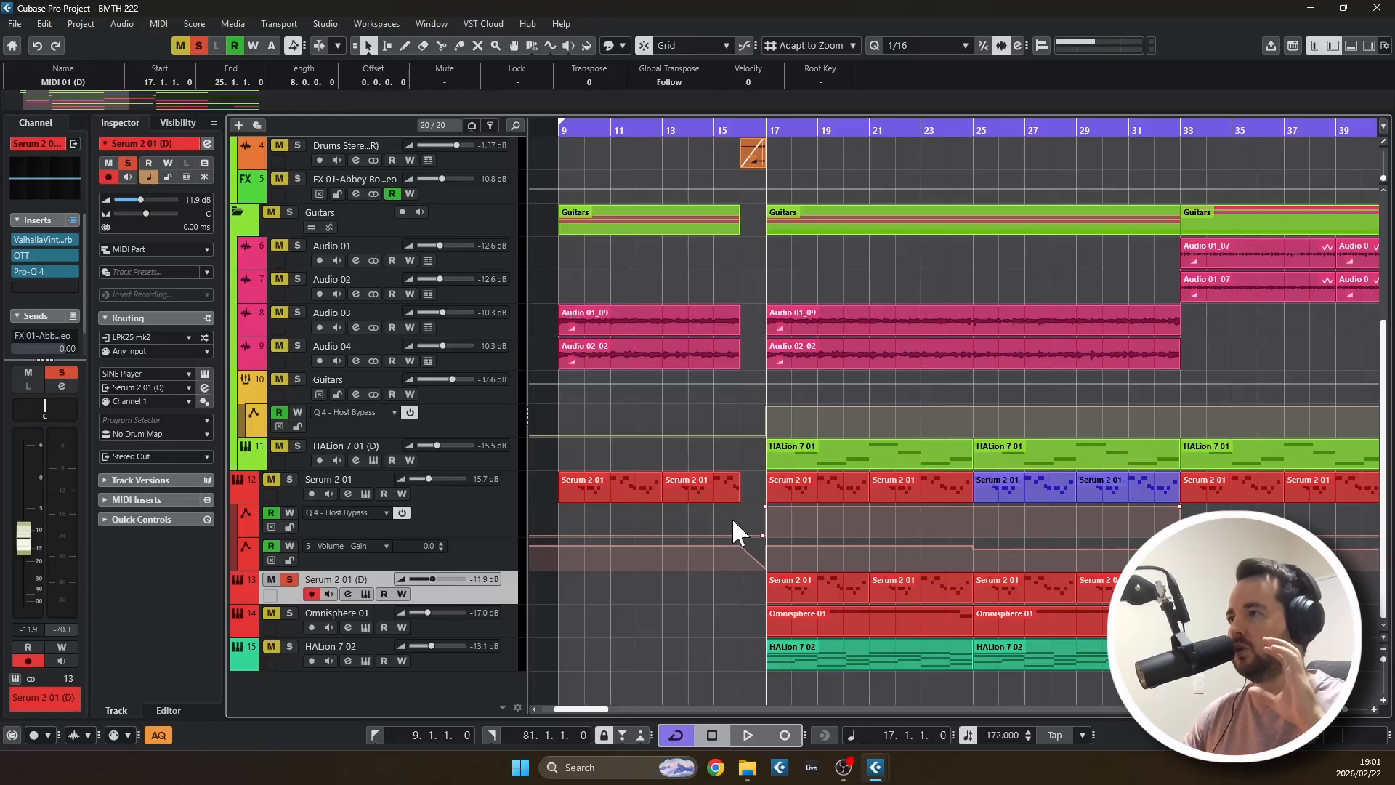
Solo Serum 2 01 together with Serum 2 01 (D) and audition the two layers from bar 17
click(290, 479)
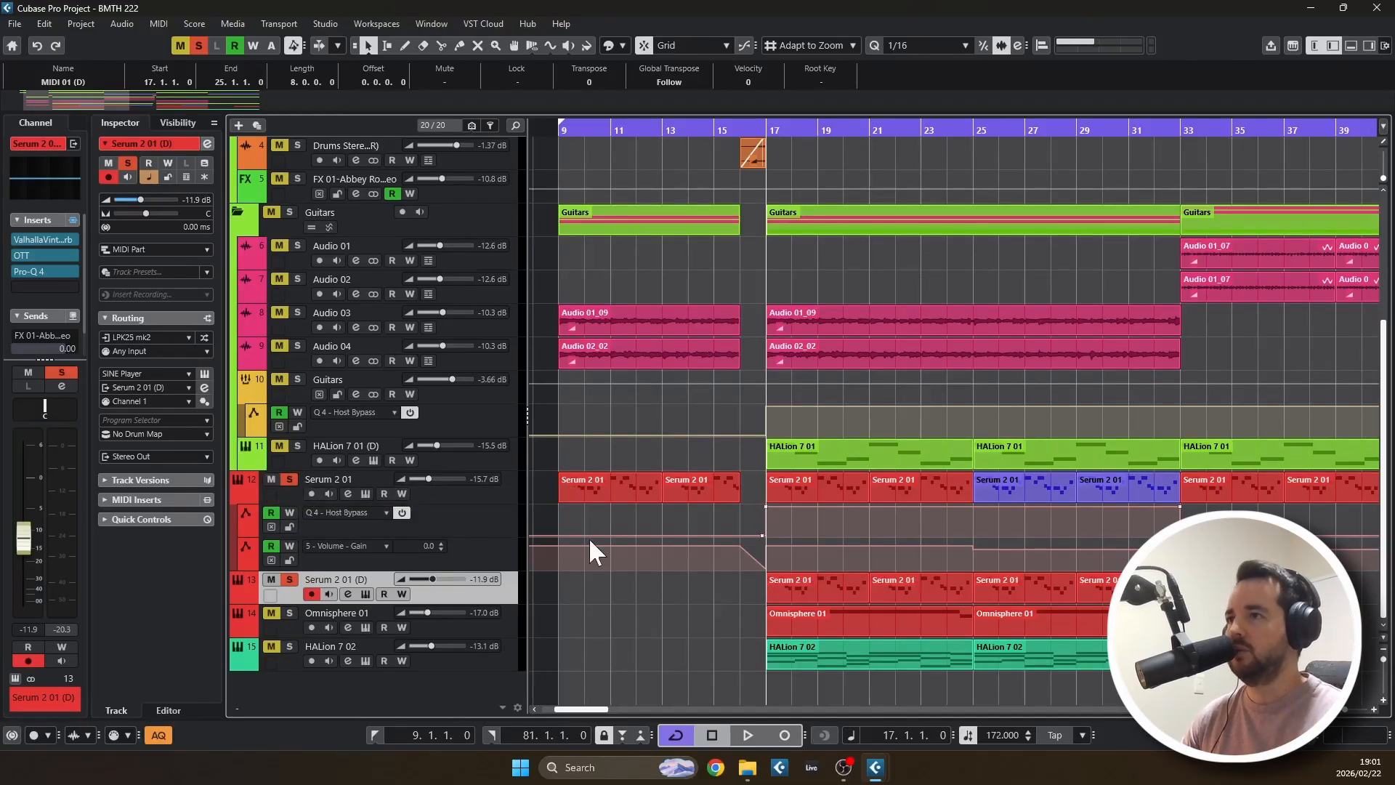
mouse_move(762, 566)
mouse_down()
mouse_move(750, 560)
mouse_move(763, 565)
mouse_up()
key(space)
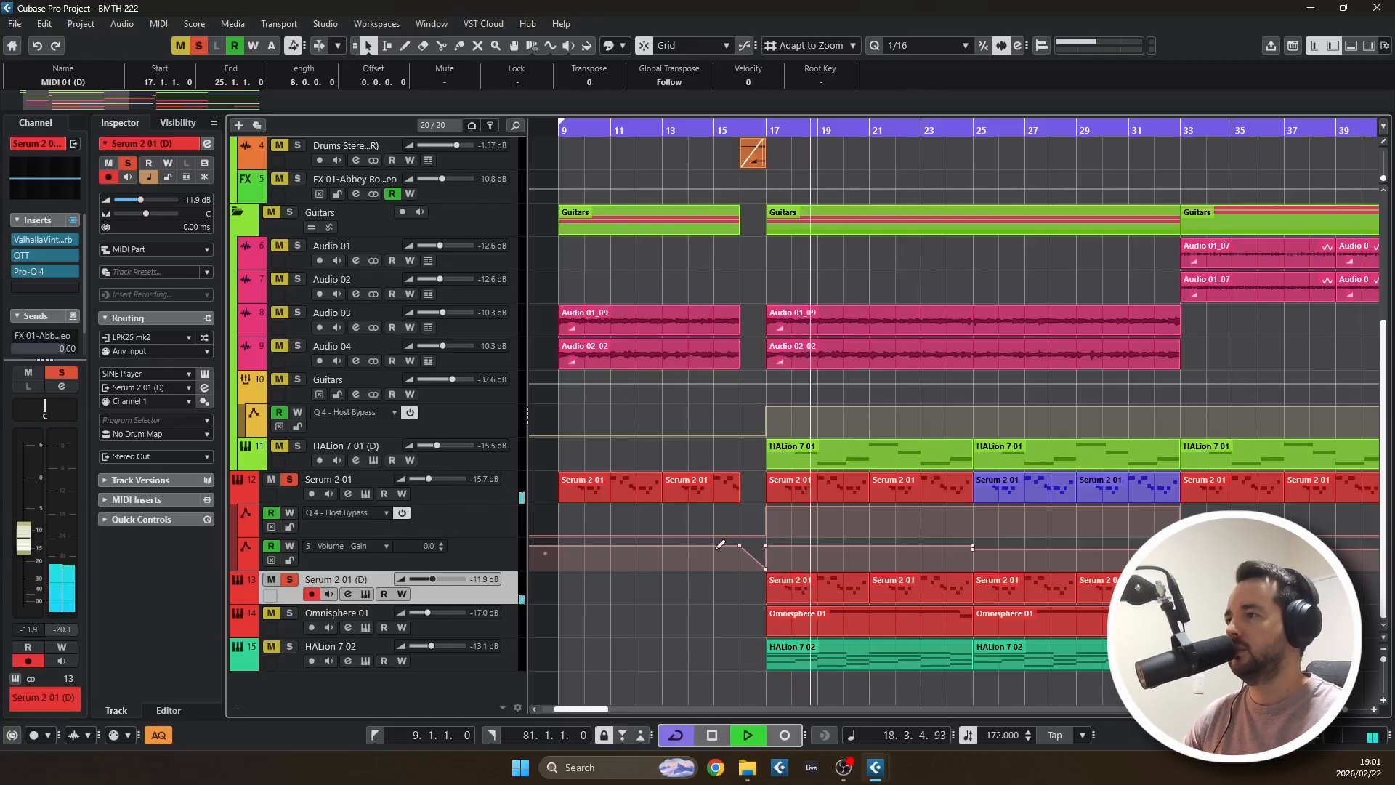
key(space)
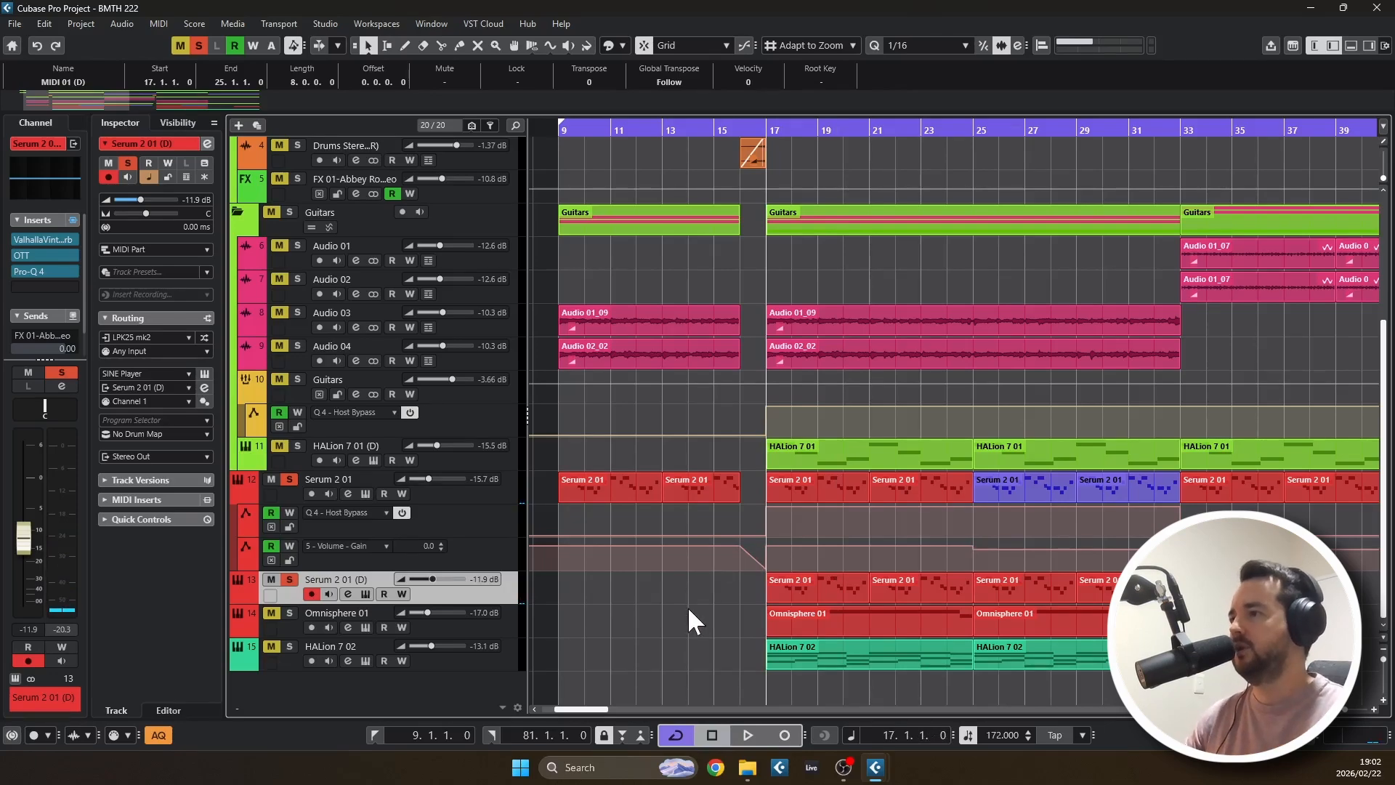
Solo the Omnisphere 01 track, inspect its Omnisphere patch, and audition the part from bar 17
click(291, 612)
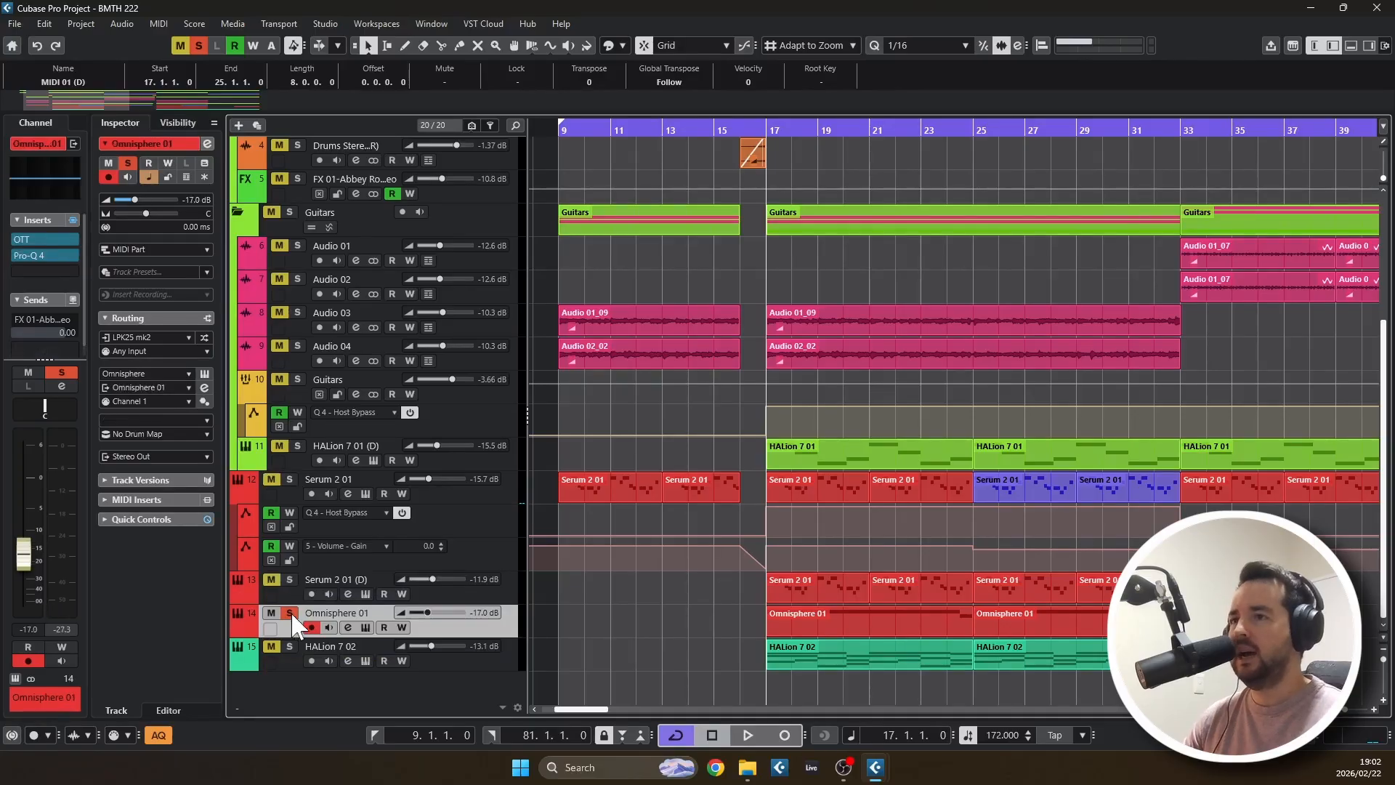
click(364, 627)
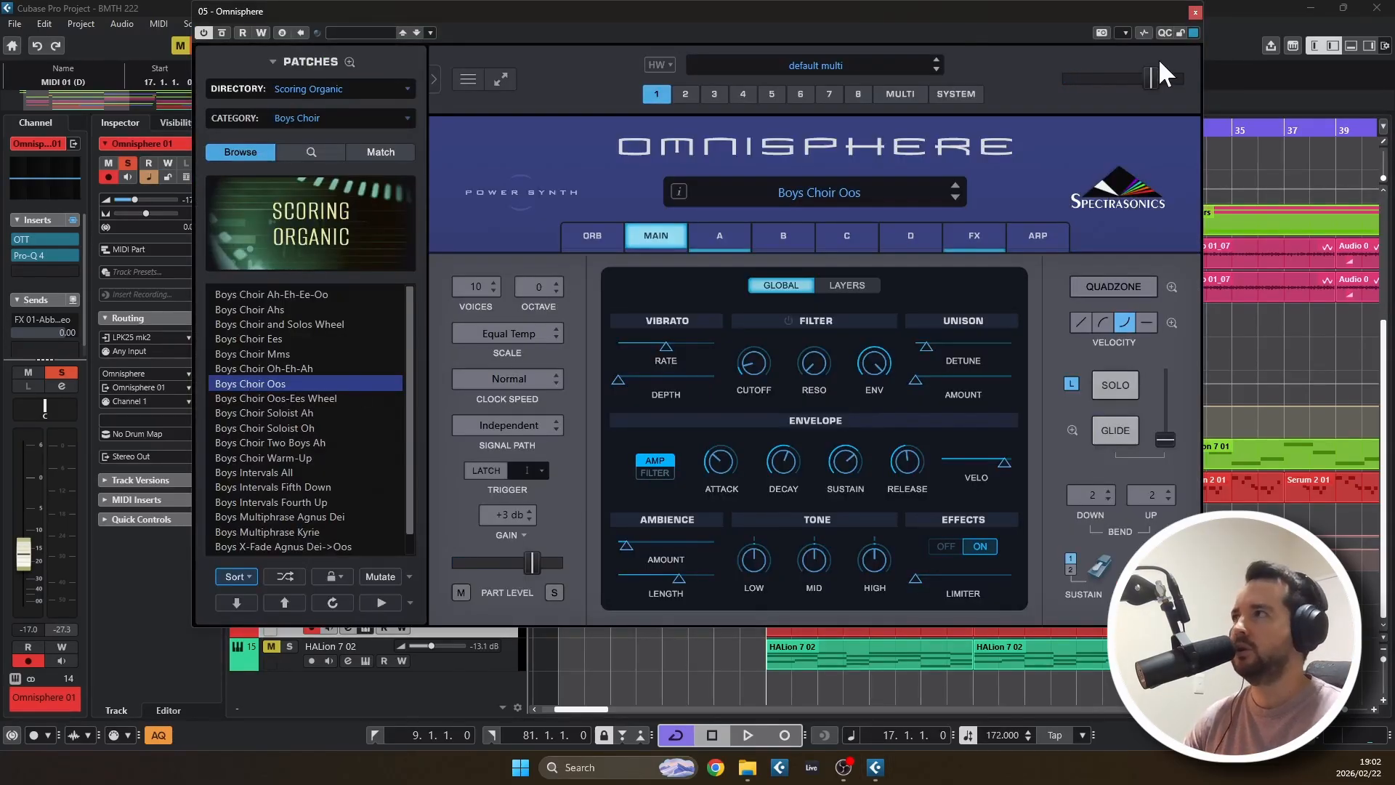
click(1195, 11)
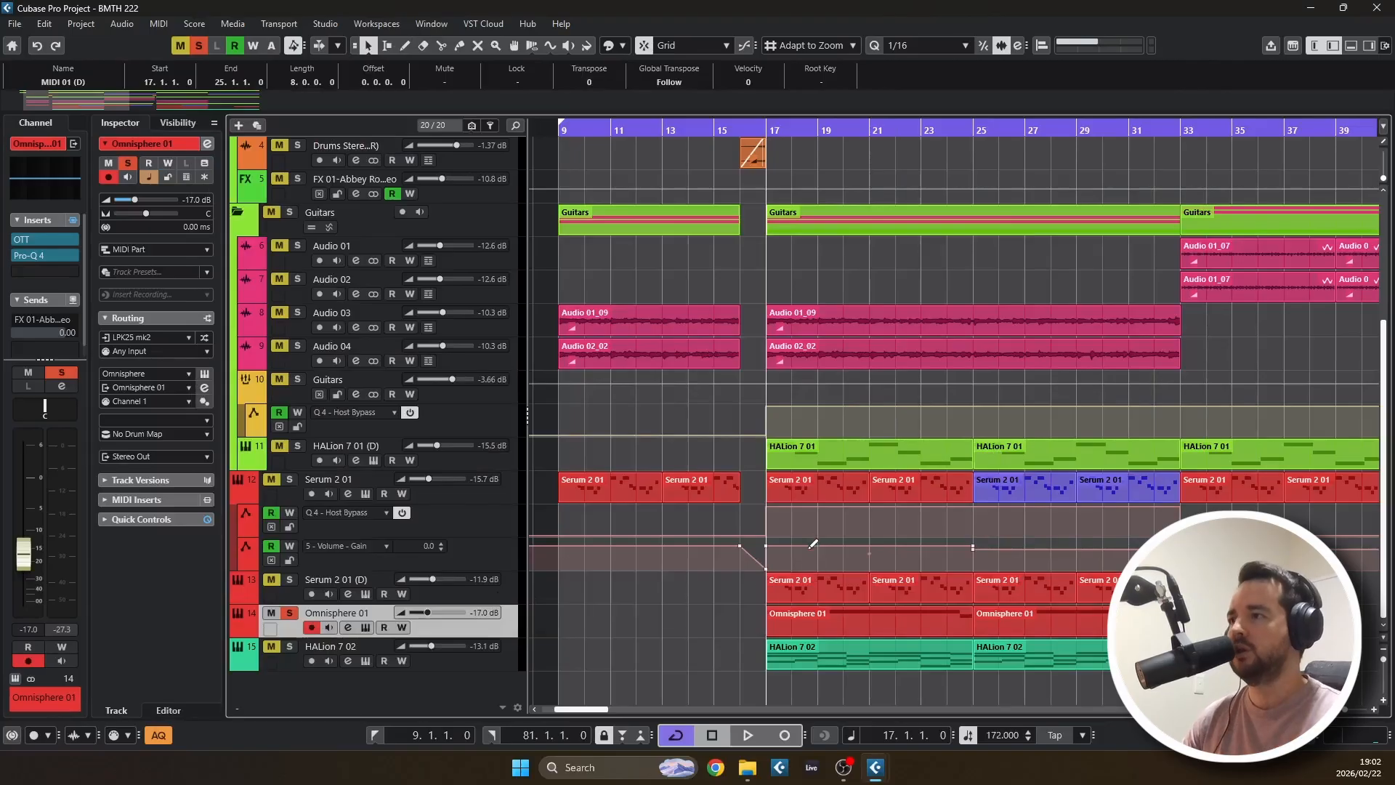
key(space)
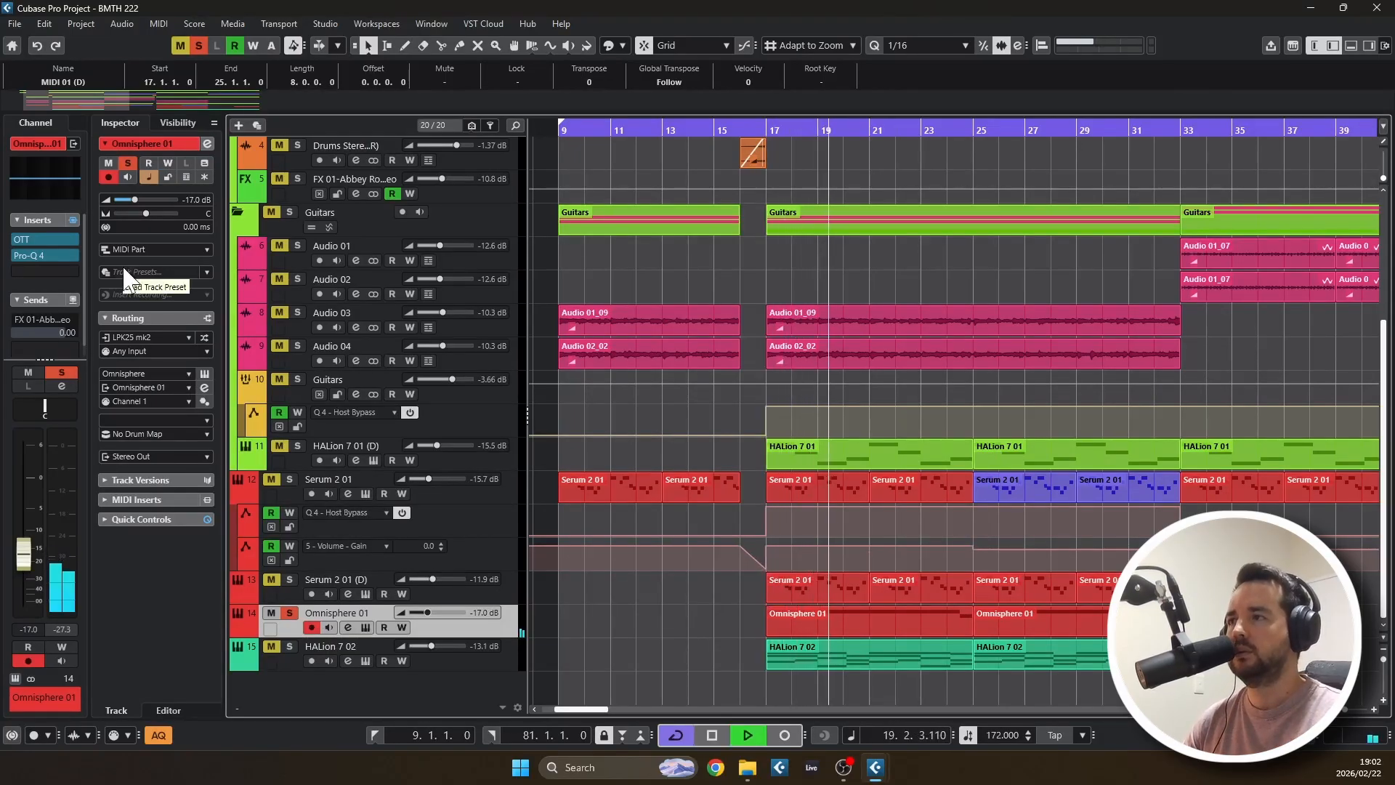
key(space)
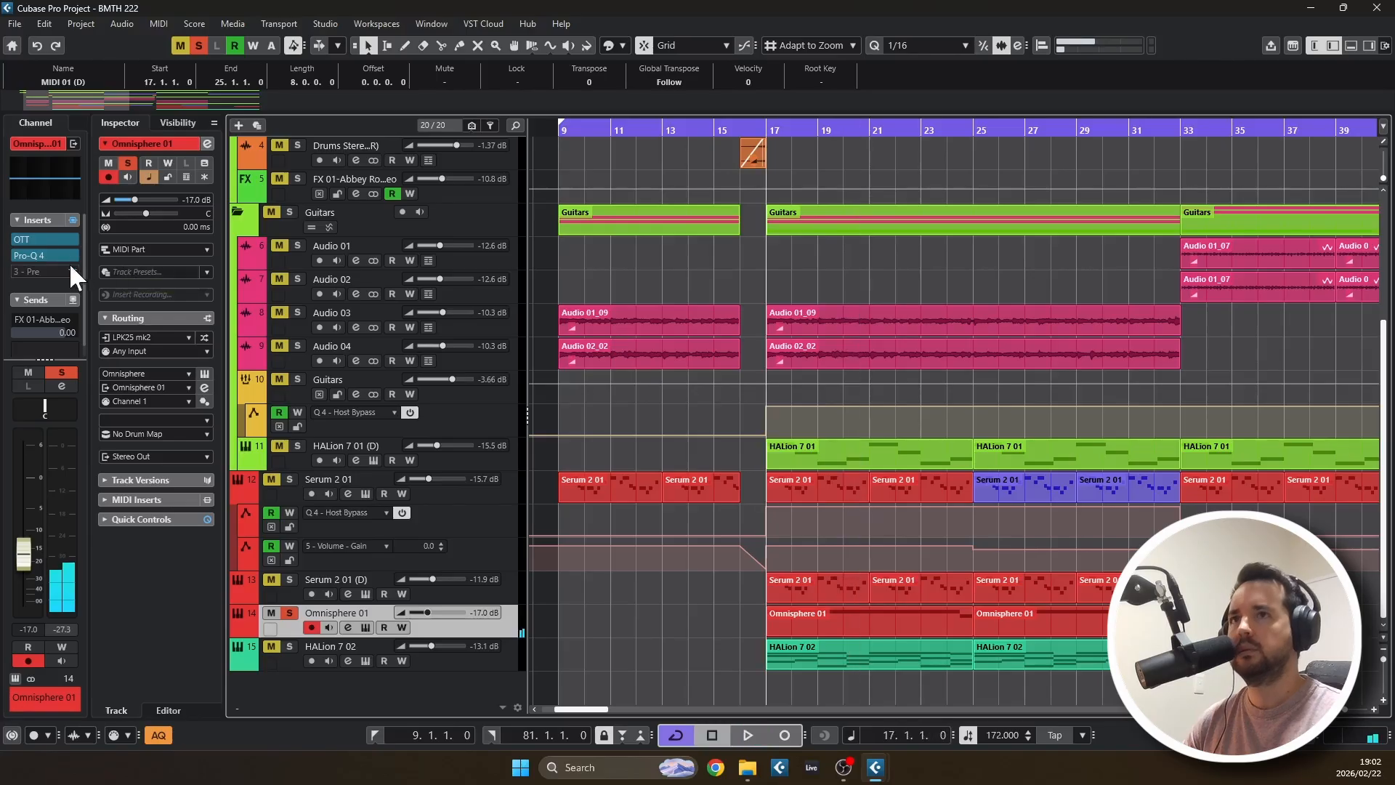
Inspect the OTT and Pro-Q 4 settings on the Omnisphere 01 track's first two inserts, closing each plug-in
click(33, 237)
click(747, 16)
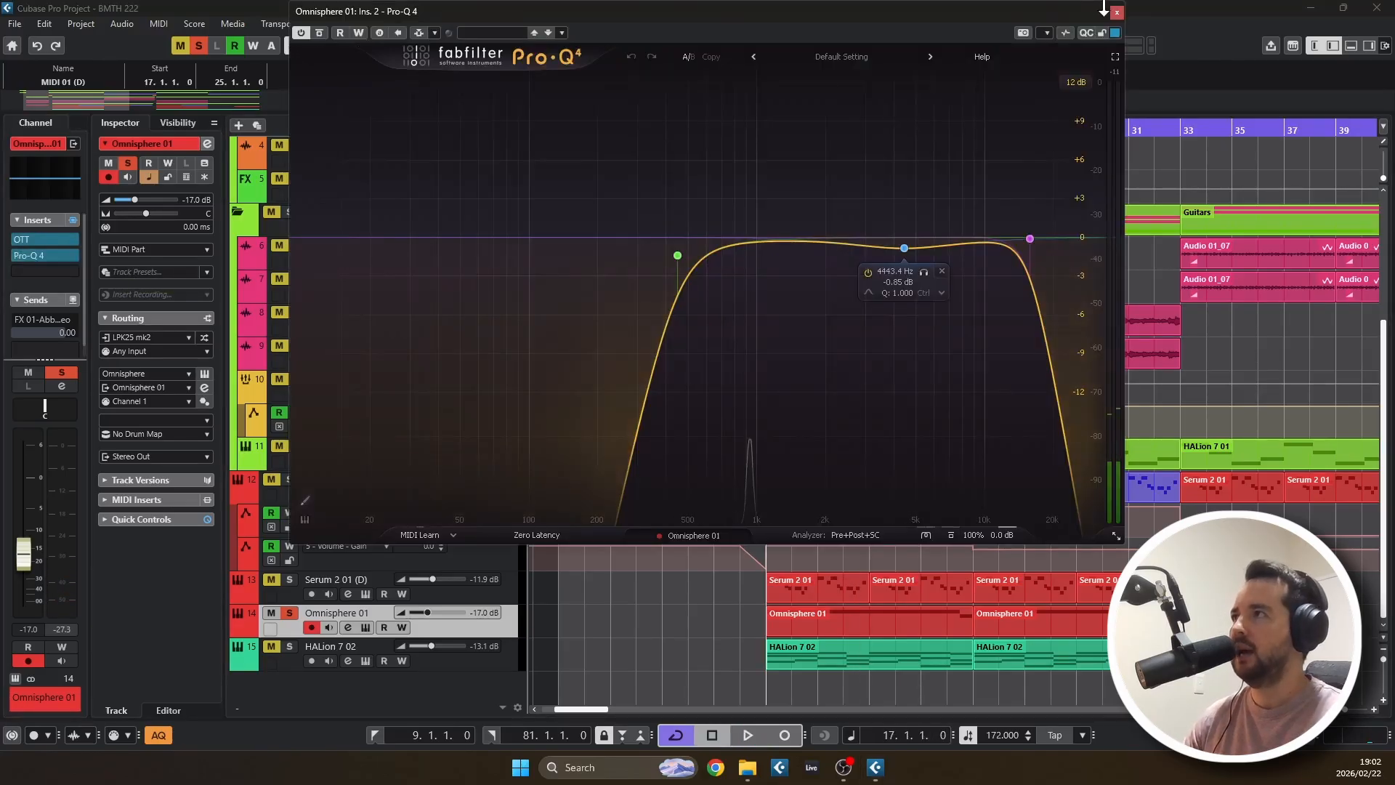
click(1115, 12)
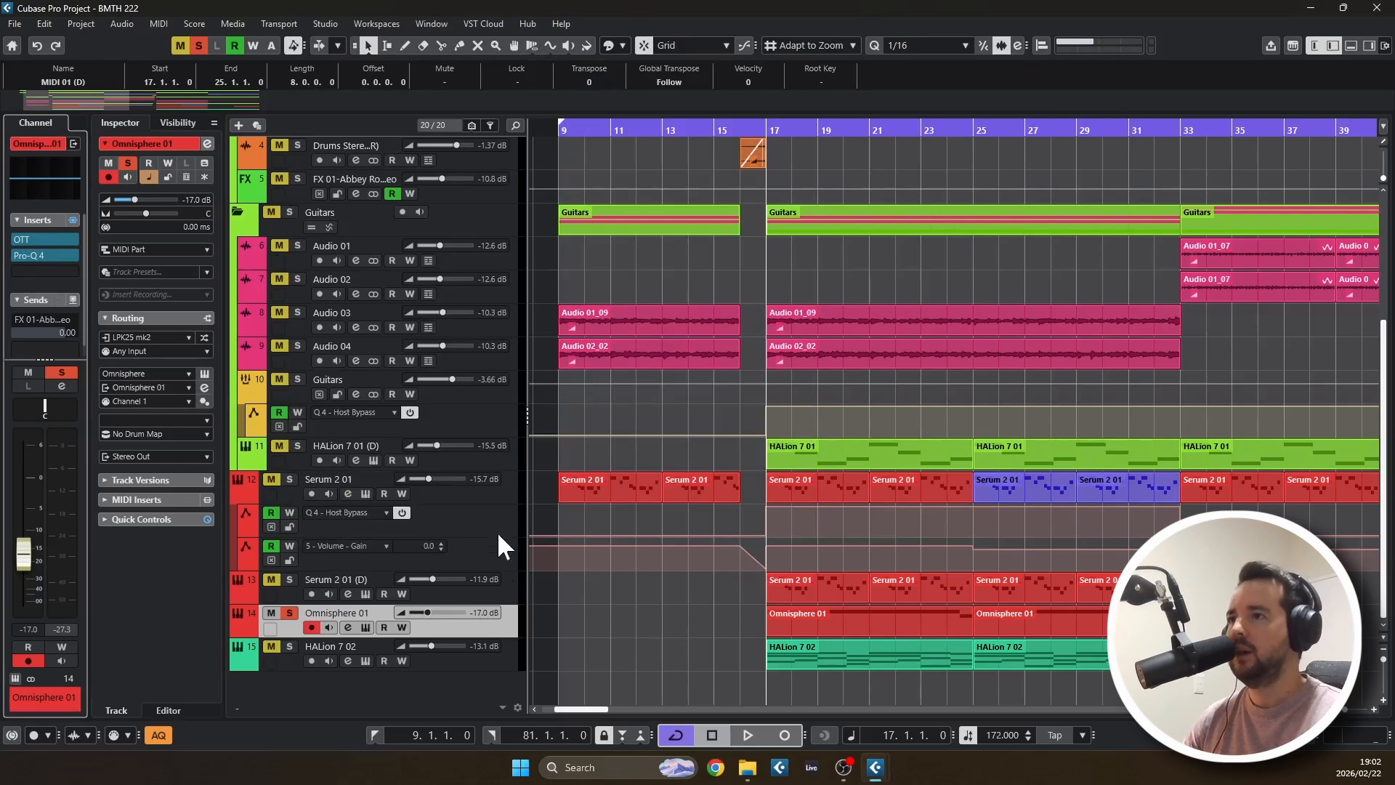
Solo the Serum 2 01 track and inspect its ValhallaVintageVerb and OTT inserts, closing each plug-in
click(493, 491)
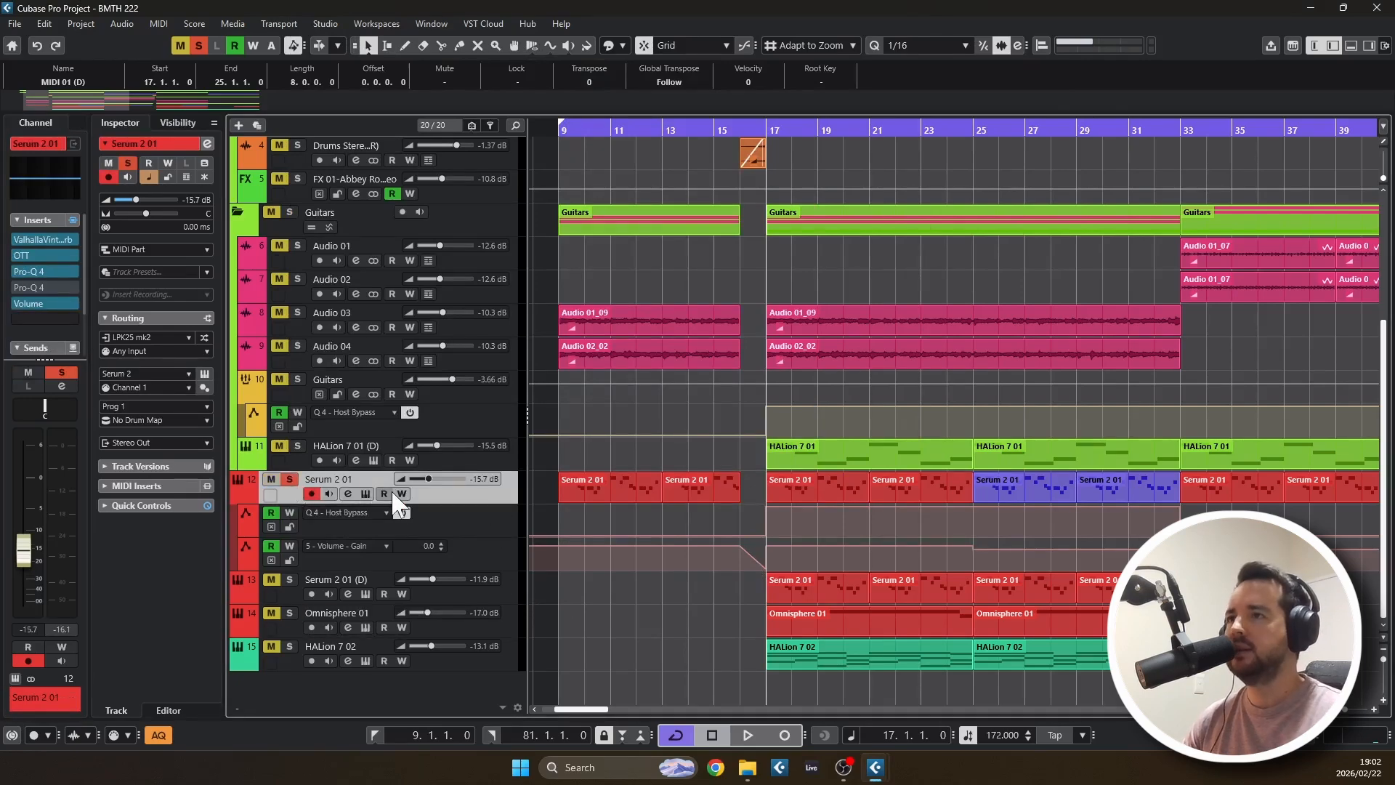
click(30, 238)
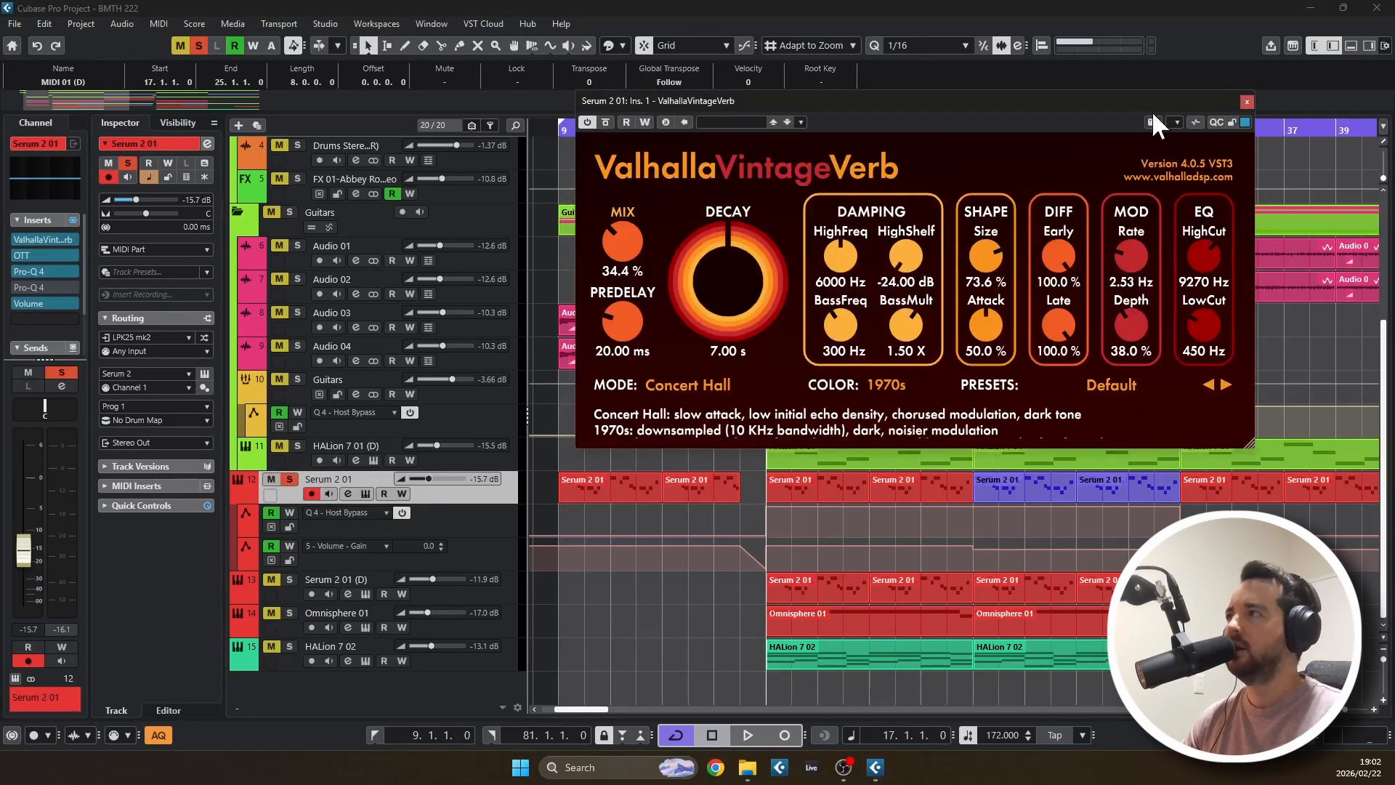
click(1246, 102)
click(30, 255)
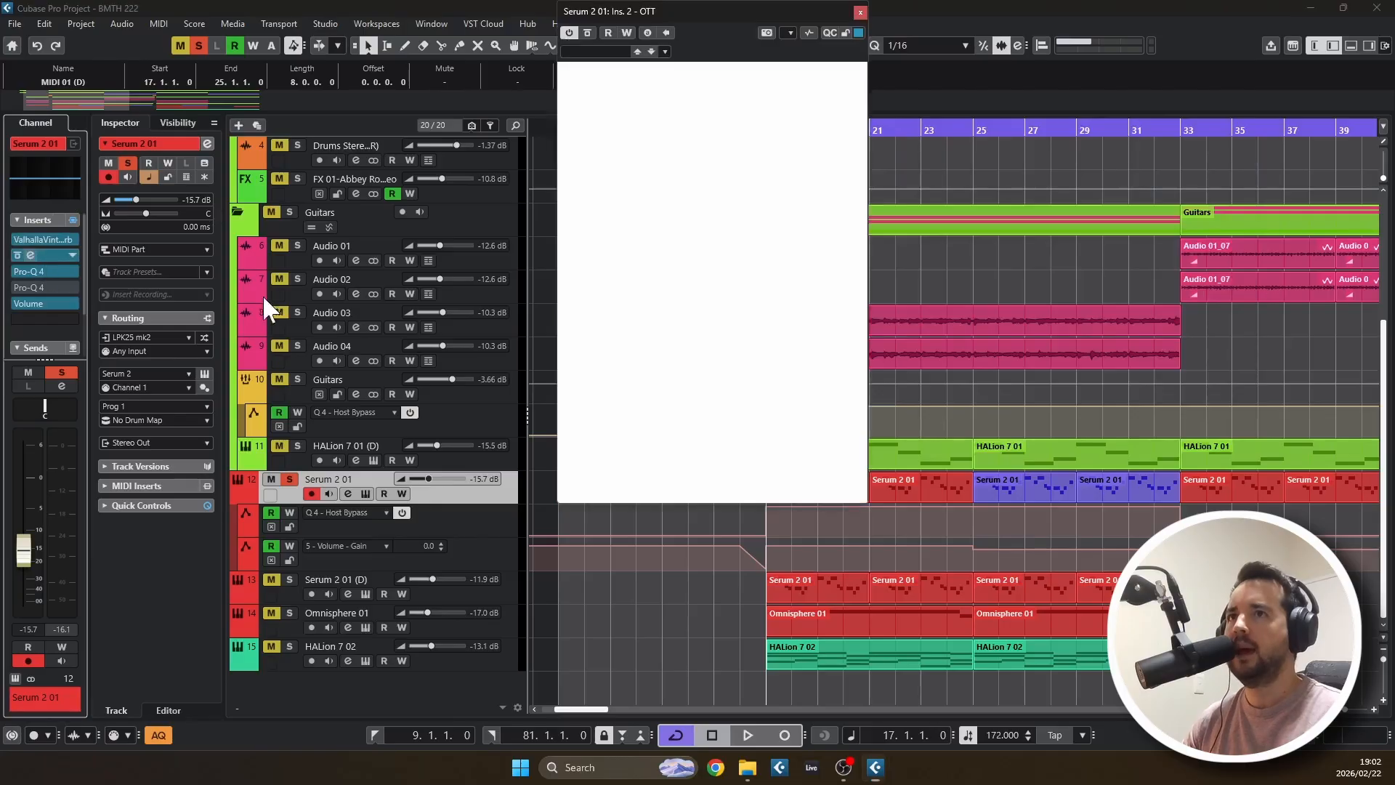
click(860, 12)
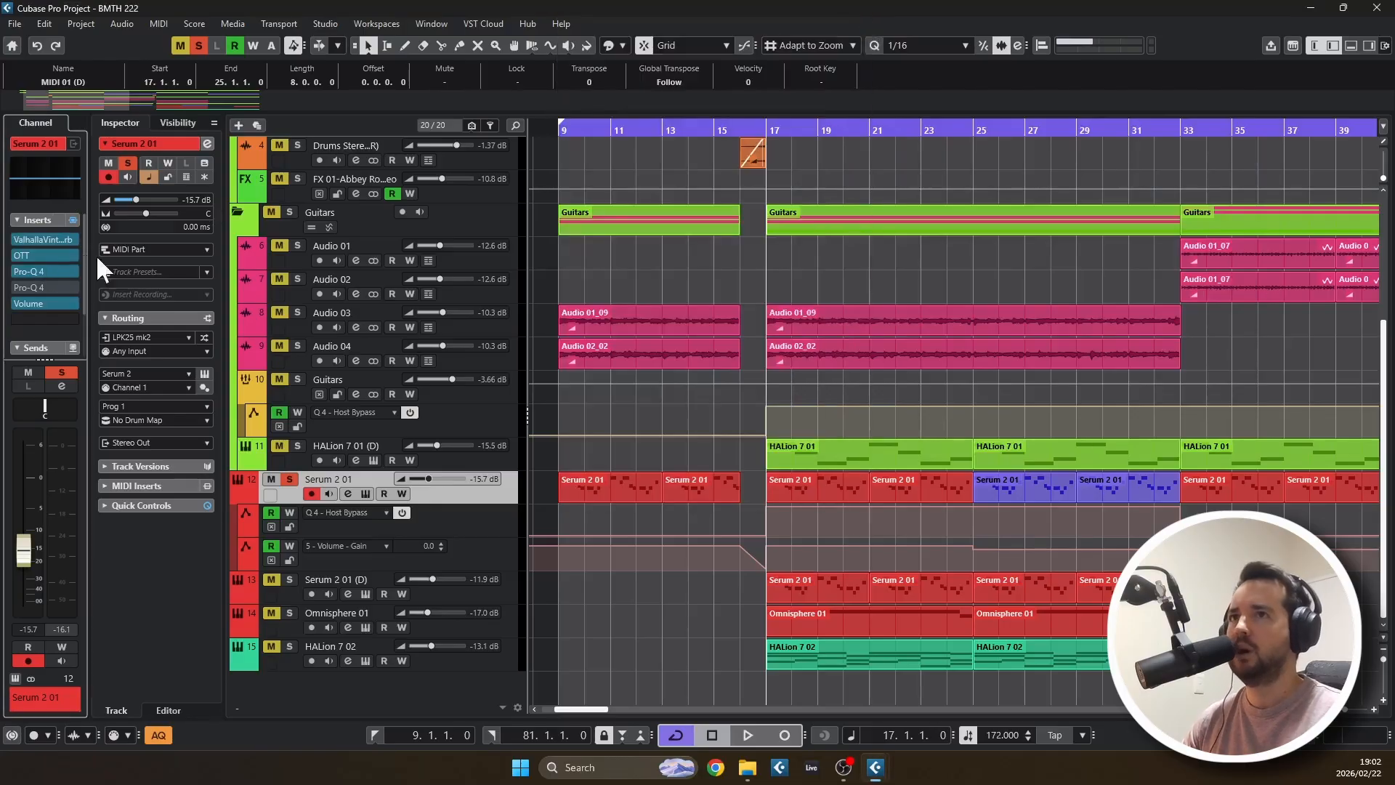
Inspect the EQ curve in the first Pro-Q 4 insert on the Serum 2 01 track, closing the plug-in
click(33, 274)
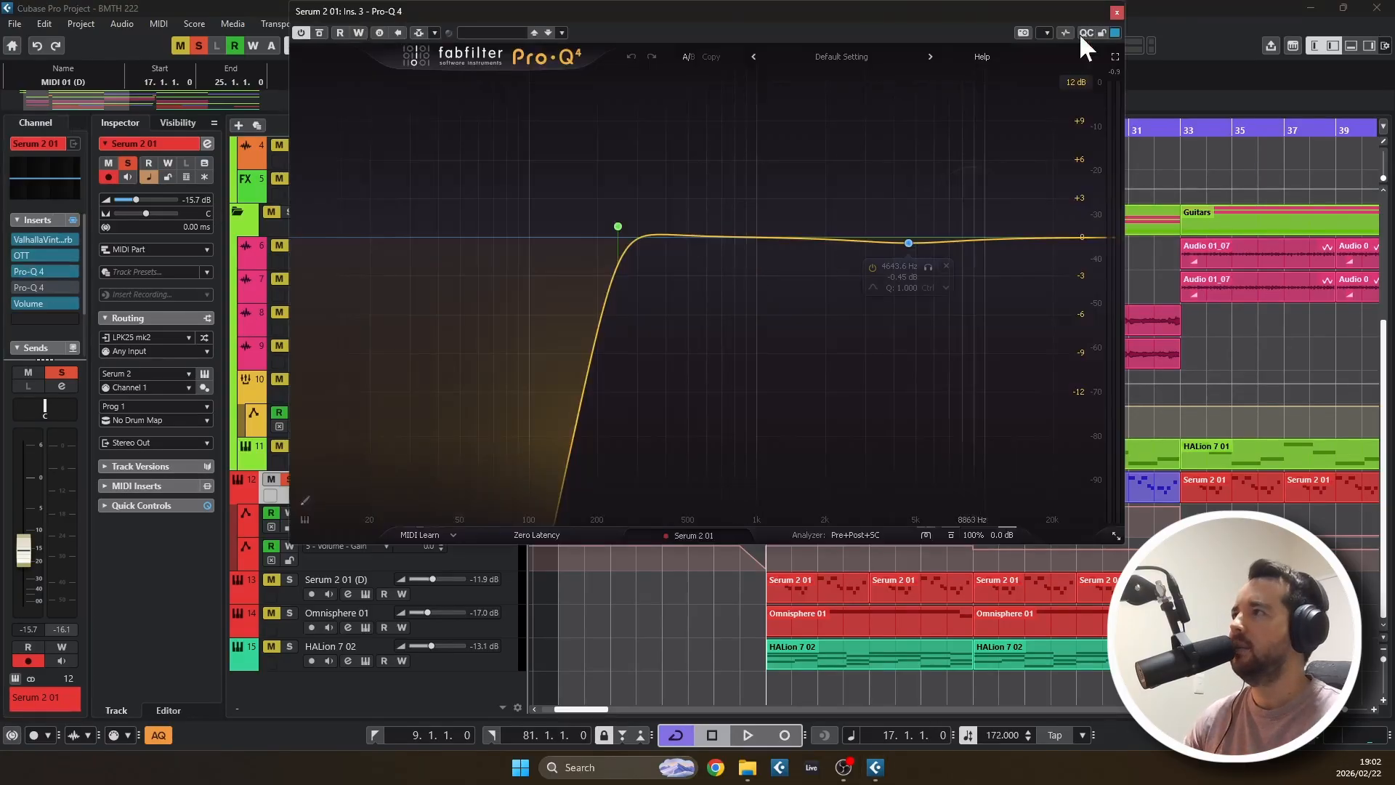
click(1118, 13)
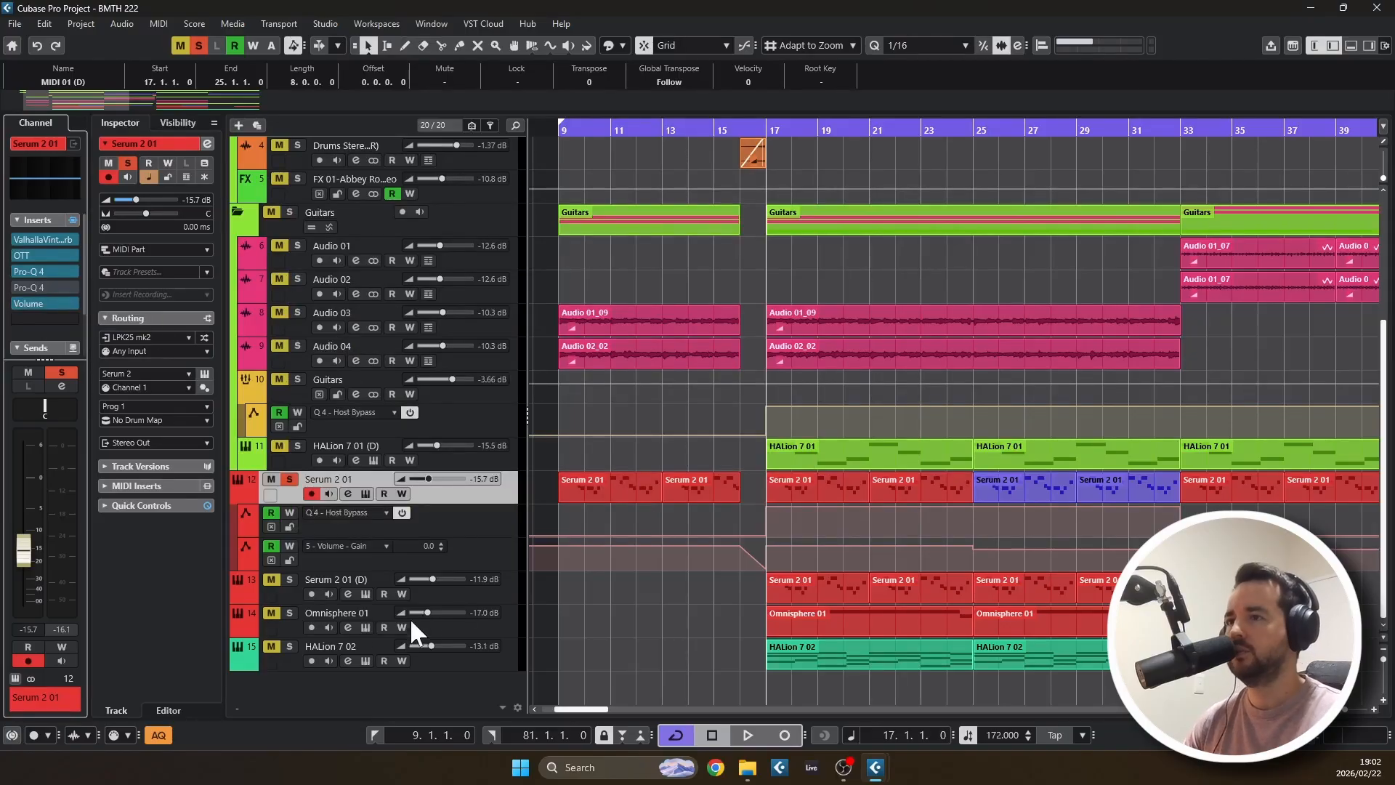
Select the HALion 7 02 track and review the chord notes of its bar 17 part in the Key Editor, closing the editor
click(334, 643)
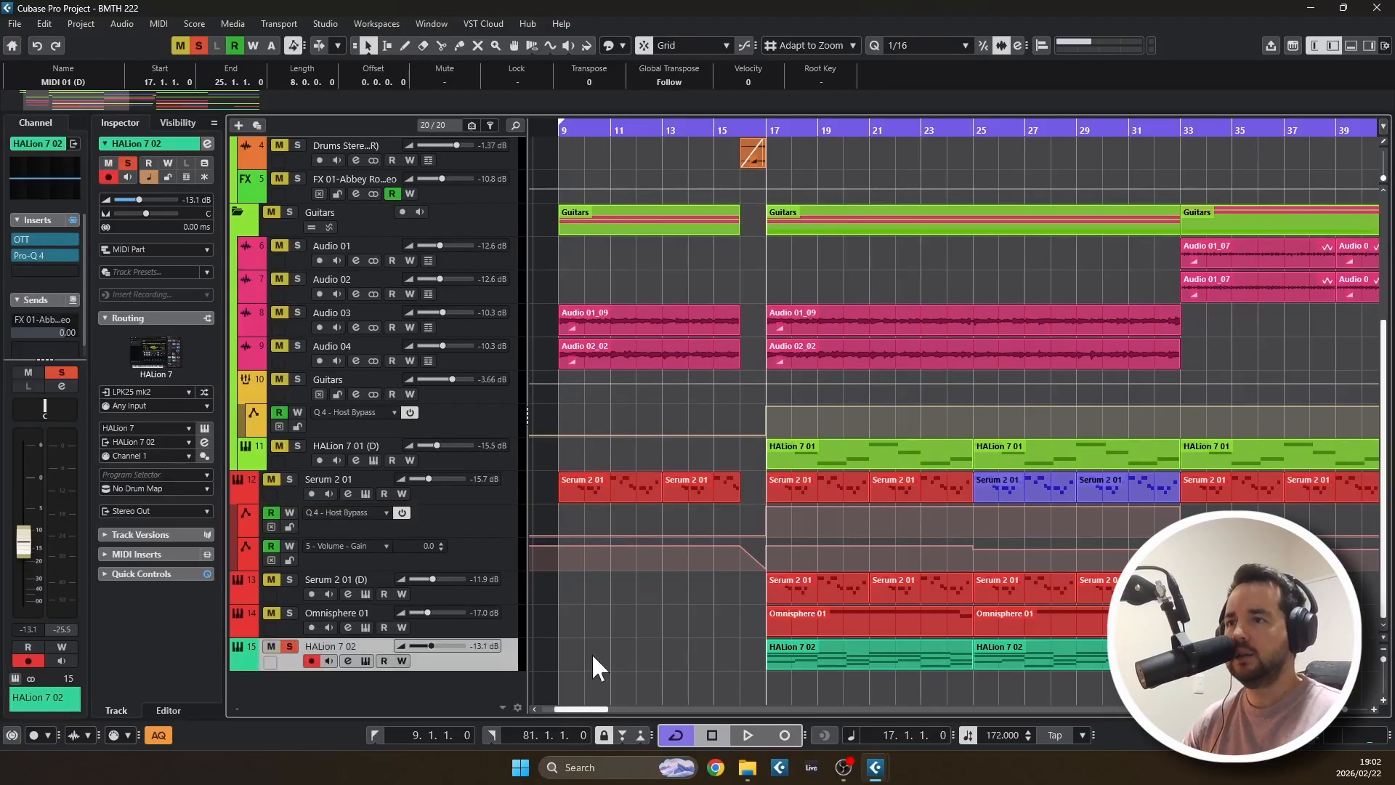
double_click(799, 651)
scroll(1165, 476, up, 1)
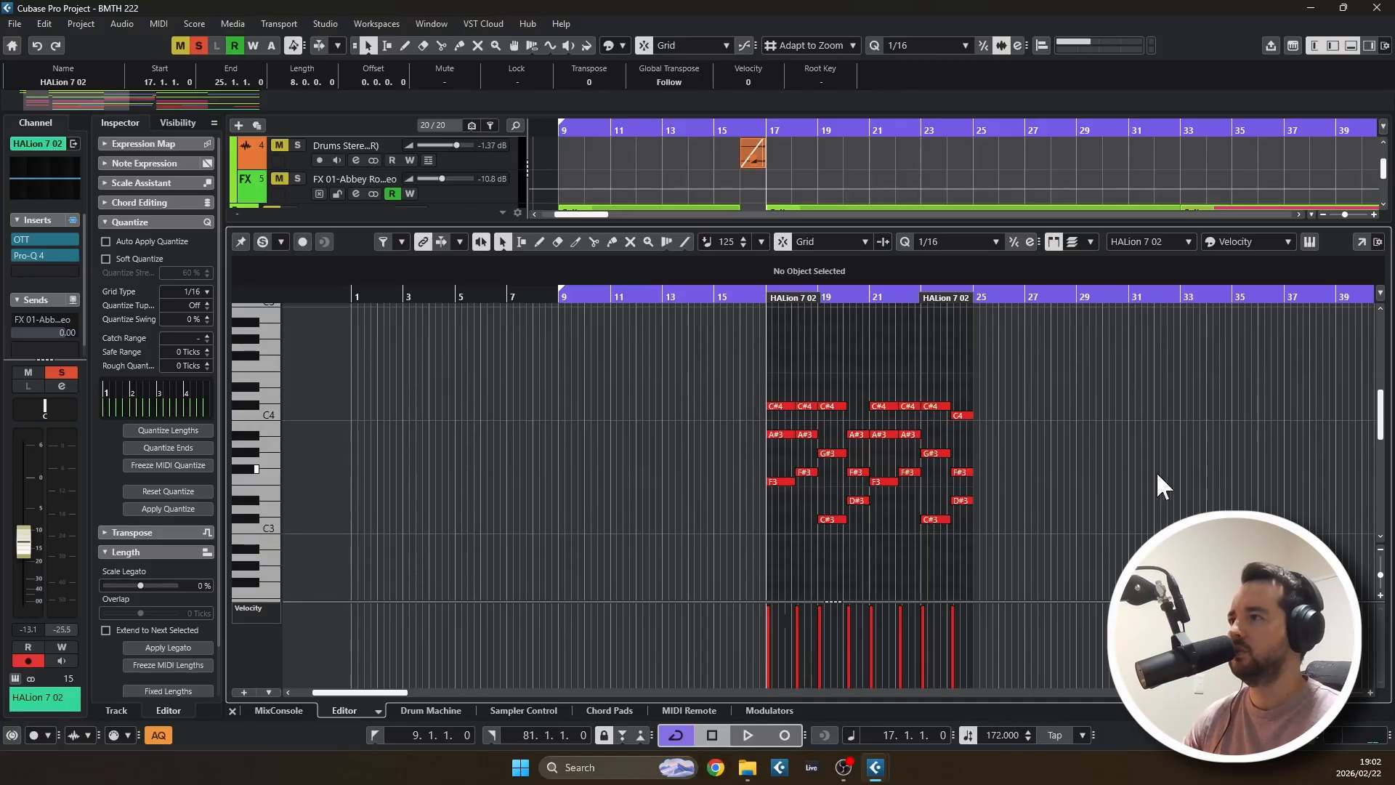
scroll(1036, 471, up, 5)
scroll(1064, 470, down, 2)
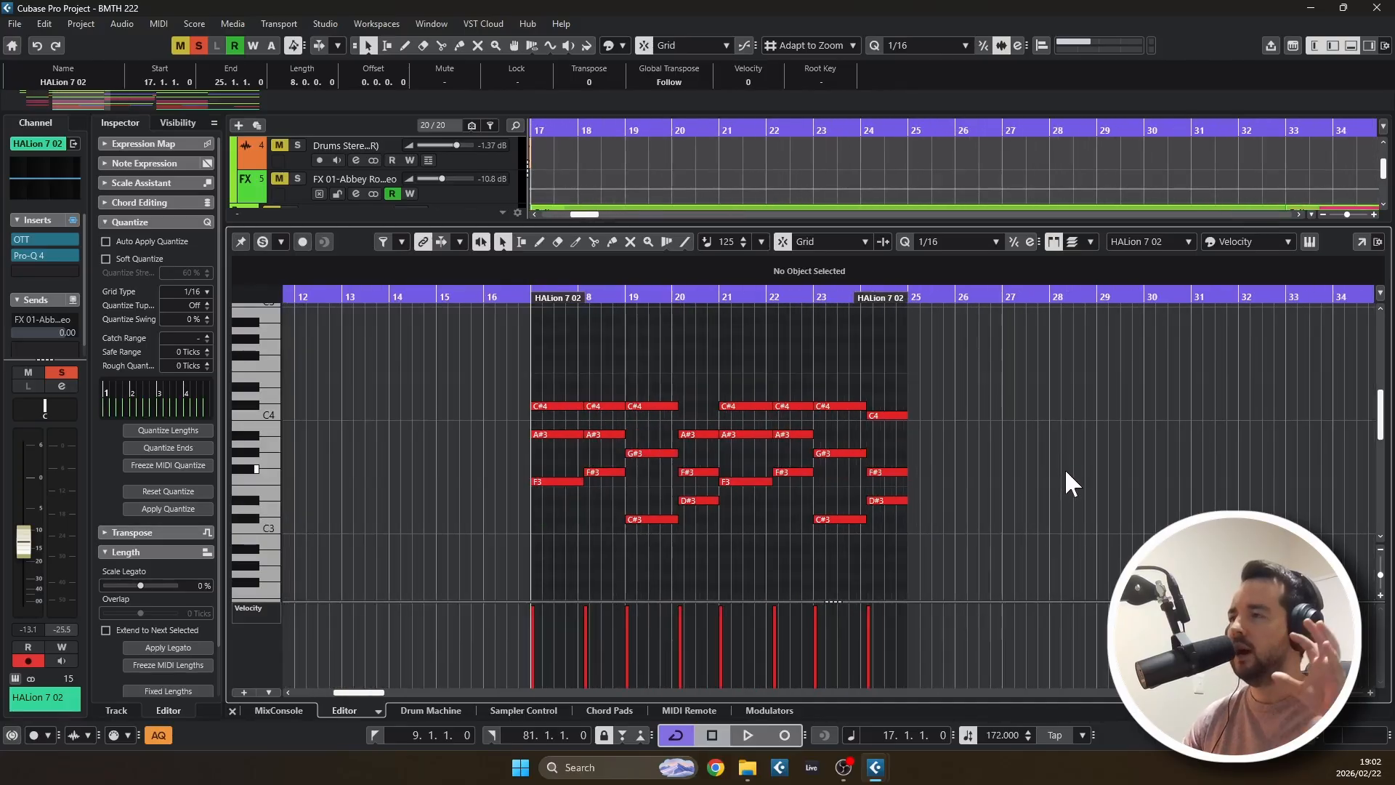
click(1351, 46)
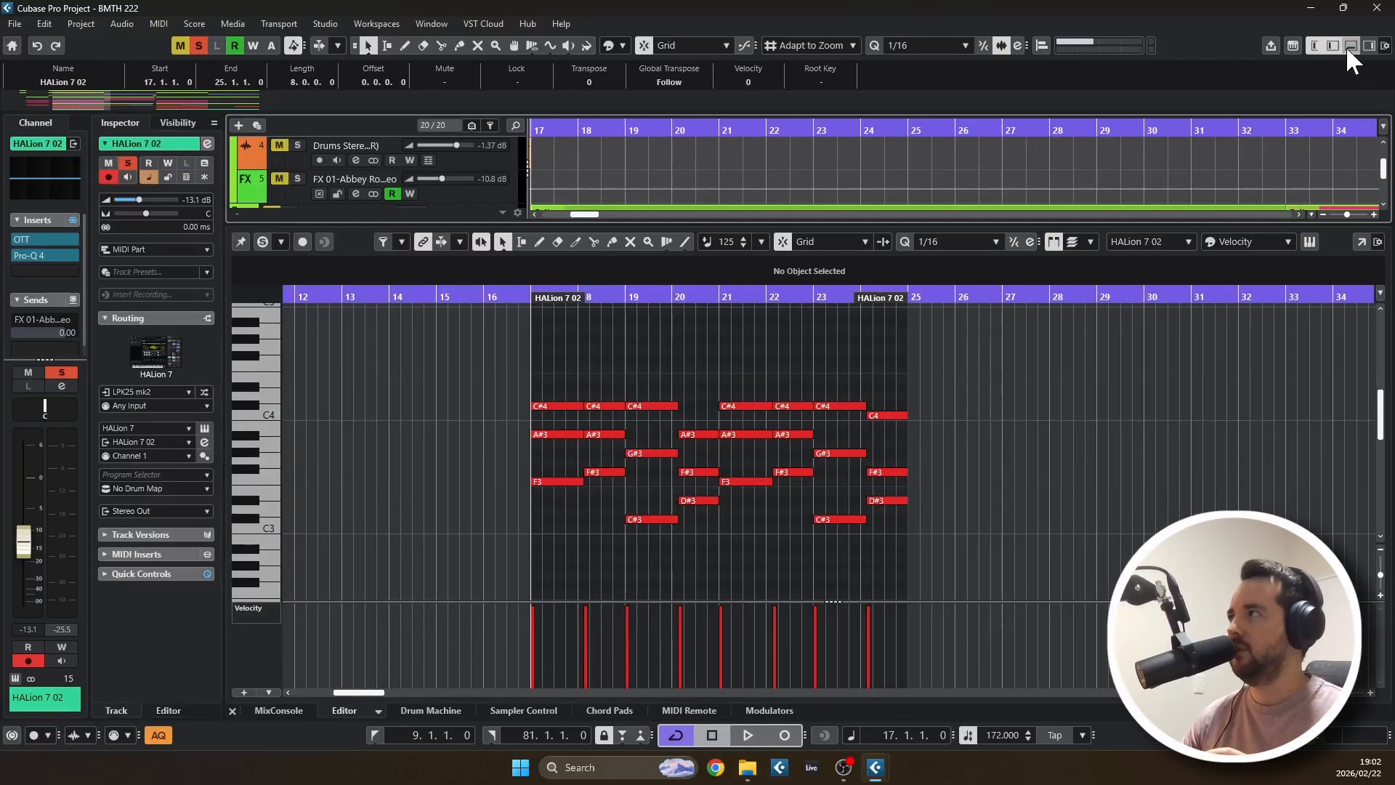
scroll(904, 507, down, 2)
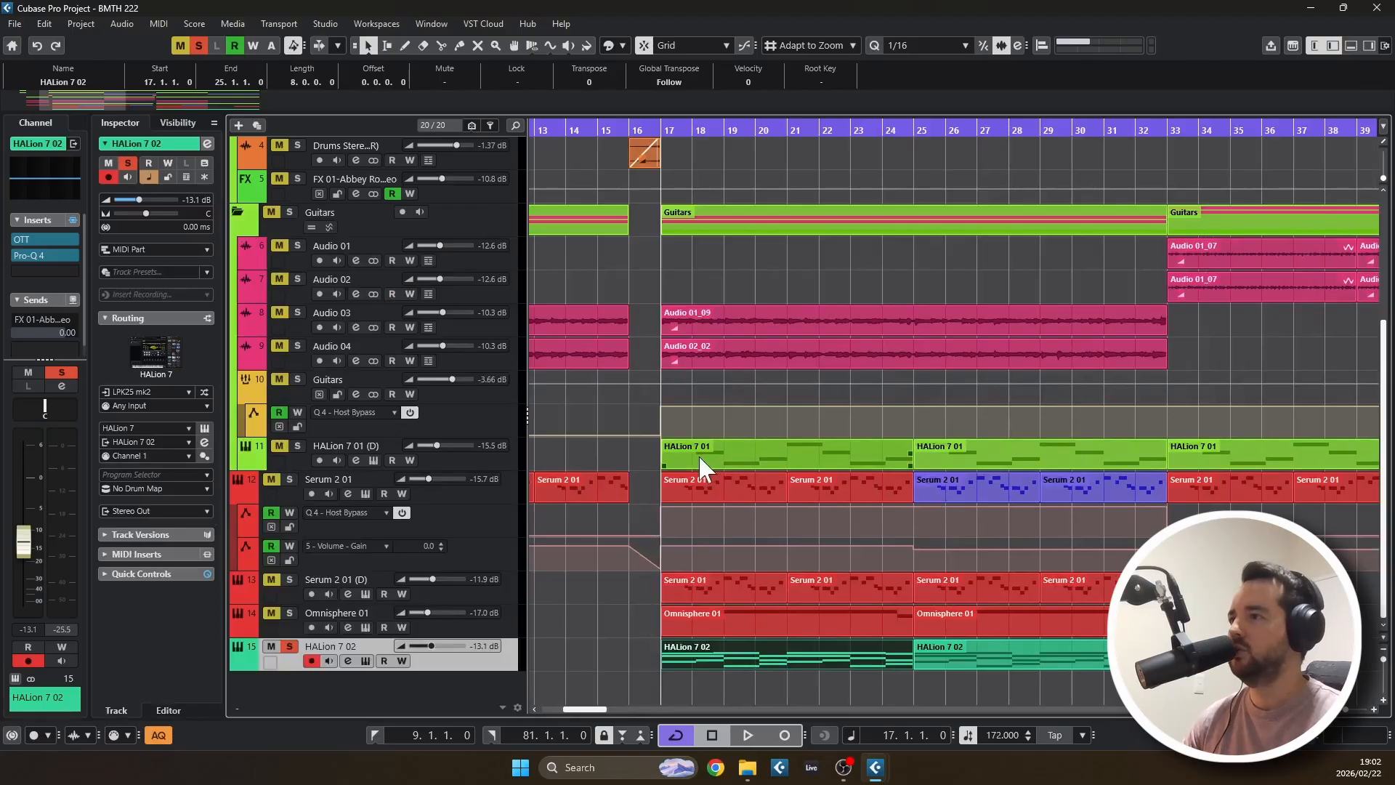
Audition the soloed HALion 7 02 part from bar 17 and inspect its Olympus Choir patch in the HALion 7 instrument window
key(space)
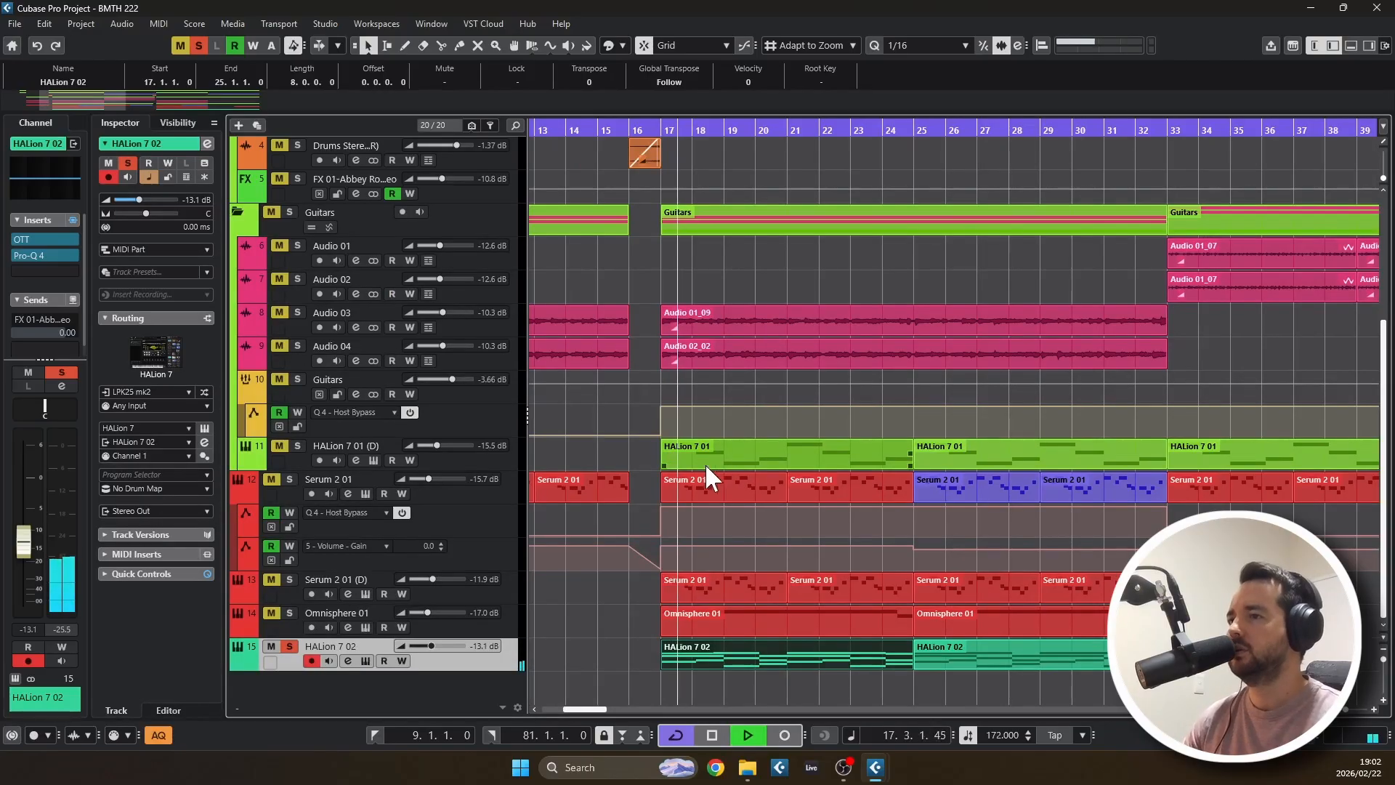
click(365, 659)
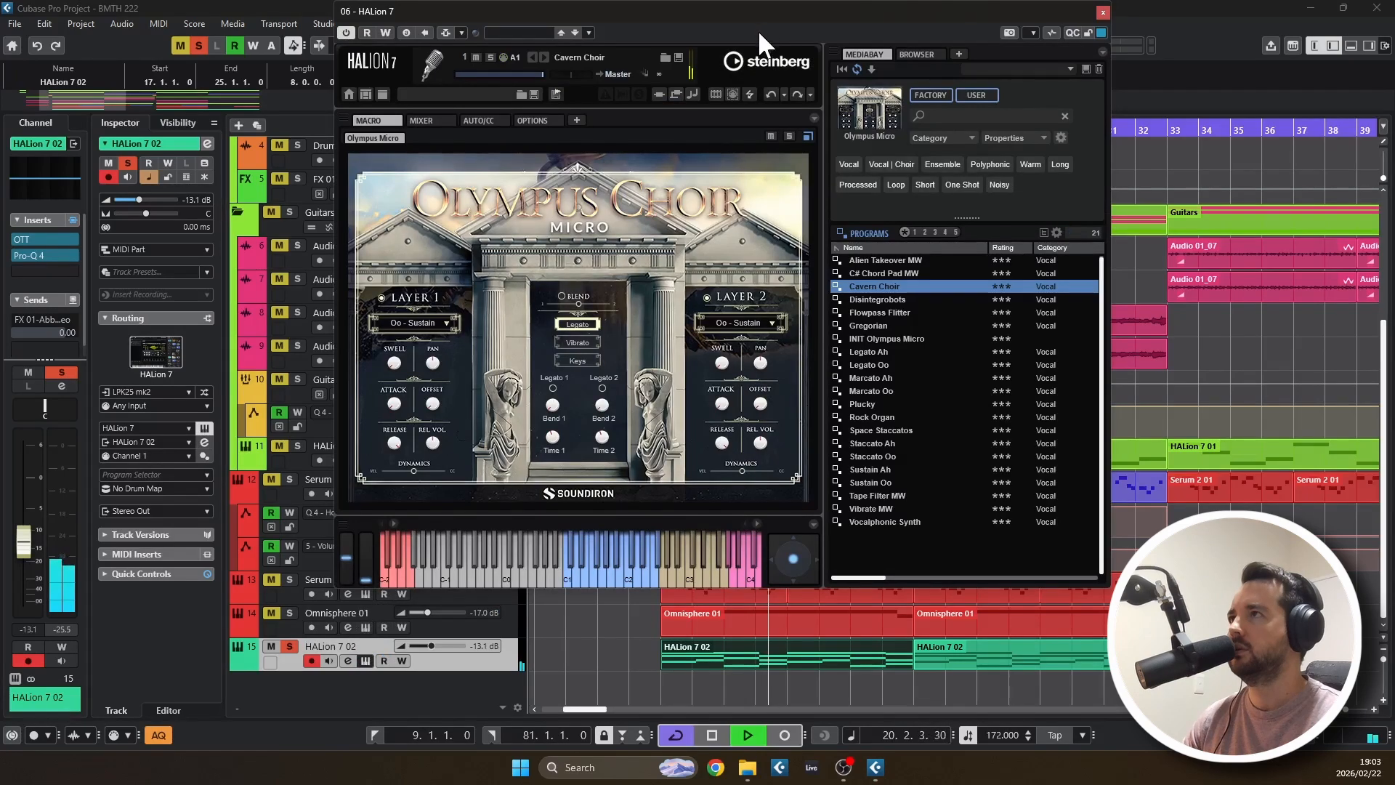
drag(760, 18, 754, 70)
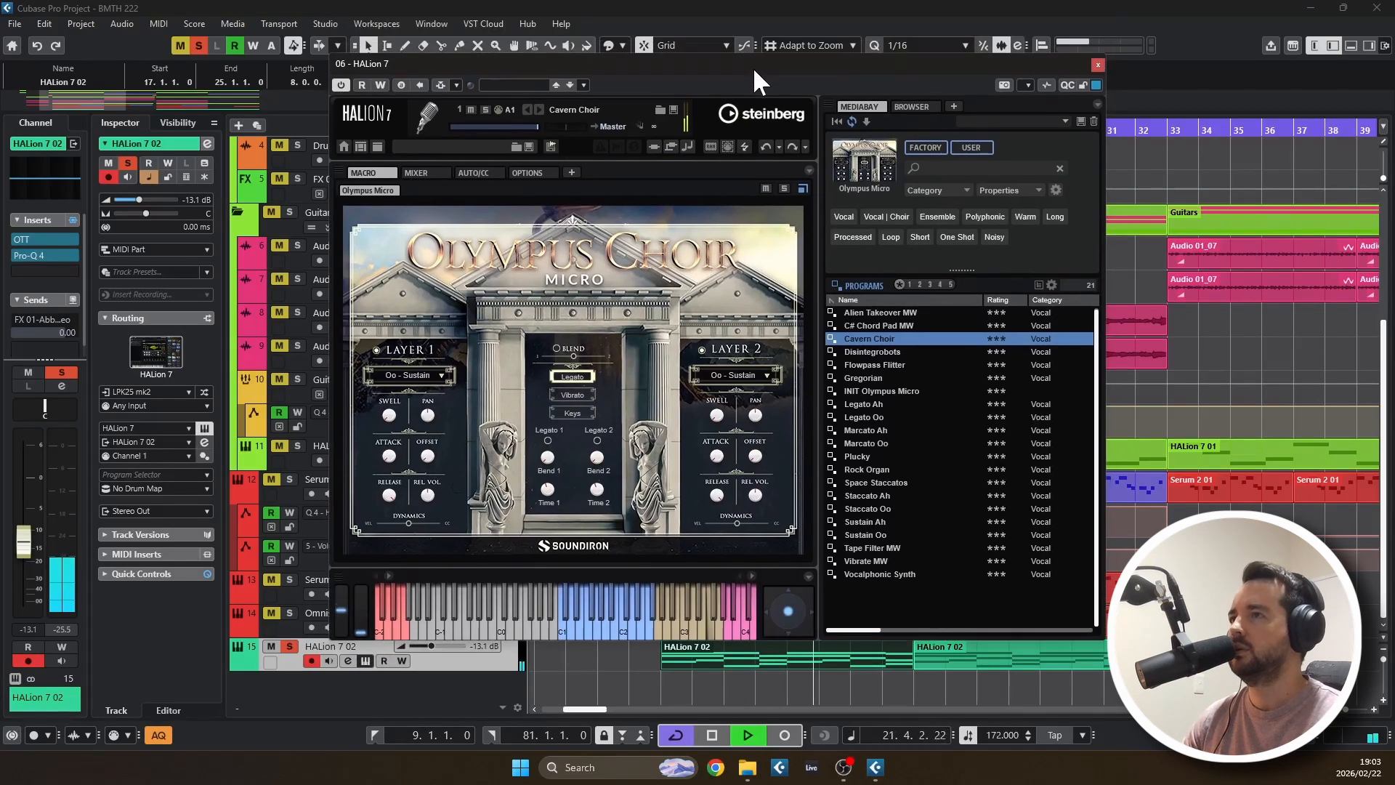
key(space)
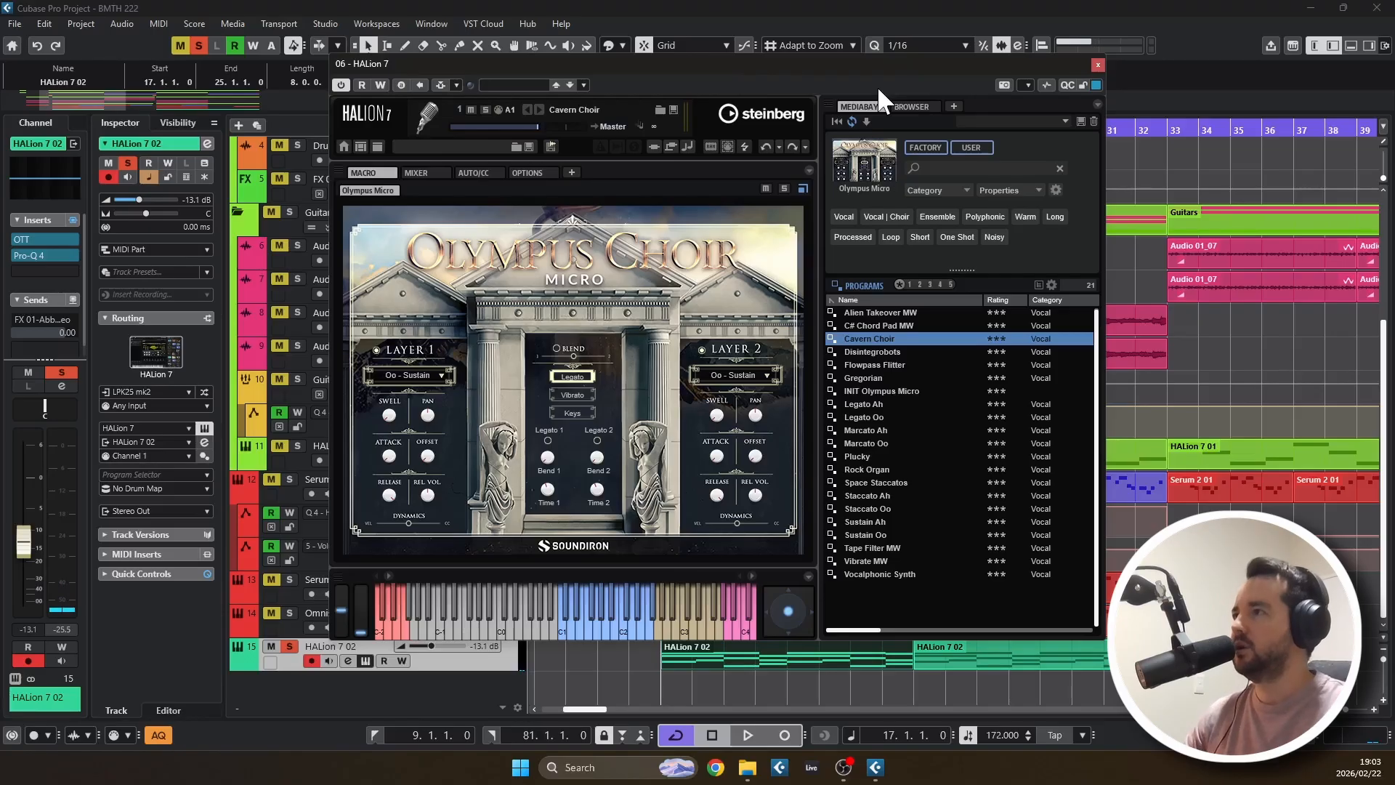
click(1098, 64)
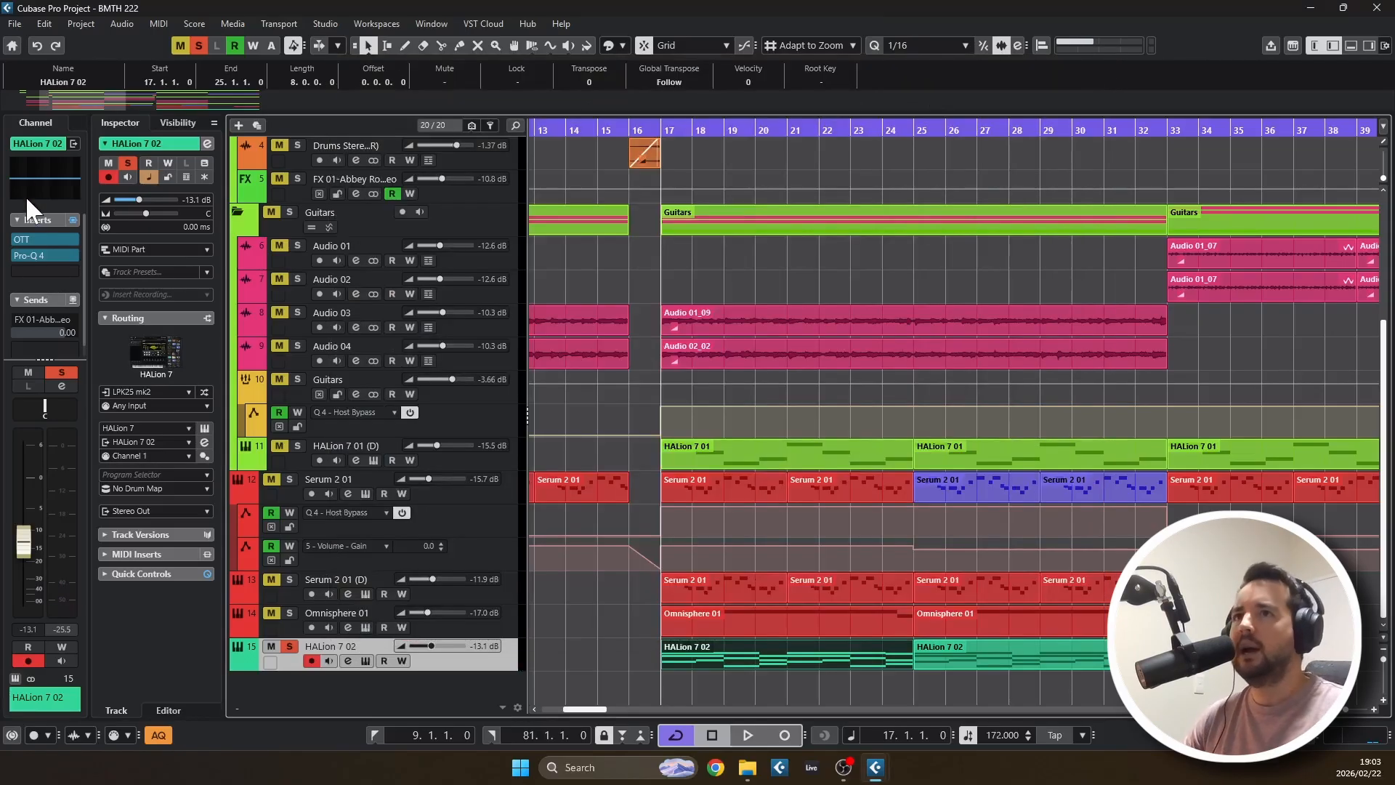
Inspect the OTT and Pro-Q 4 inserts on the HALion 7 02 track, closing each plug-in
click(31, 236)
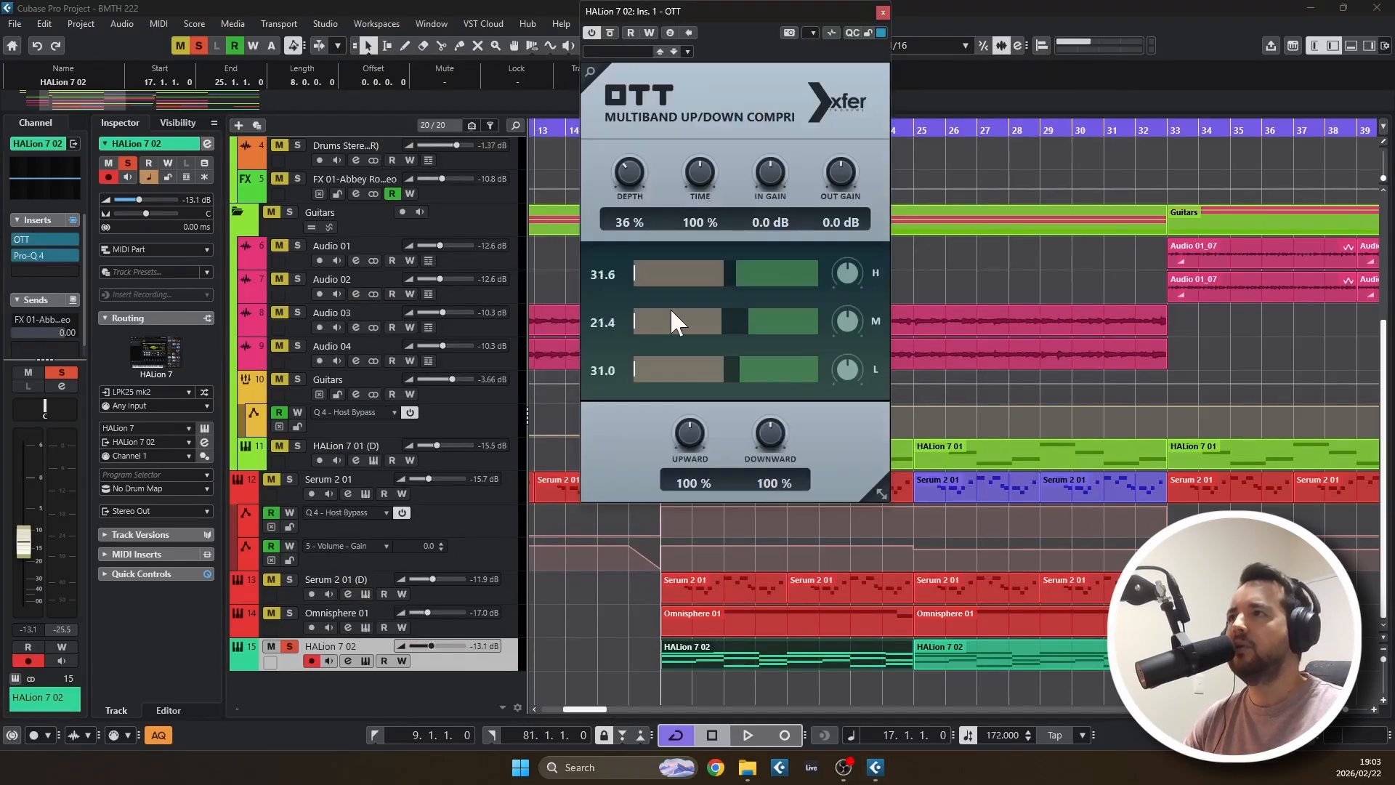
click(882, 12)
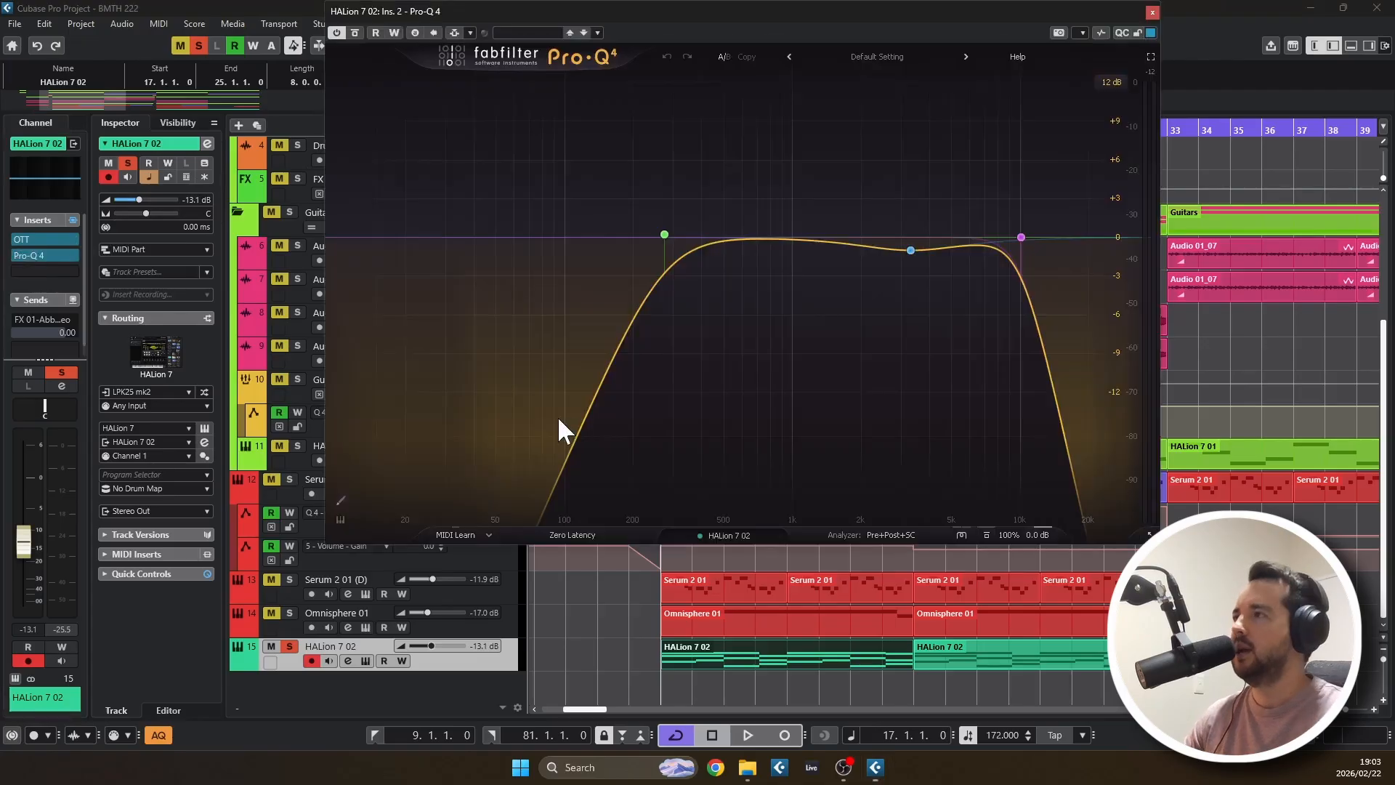
click(1150, 13)
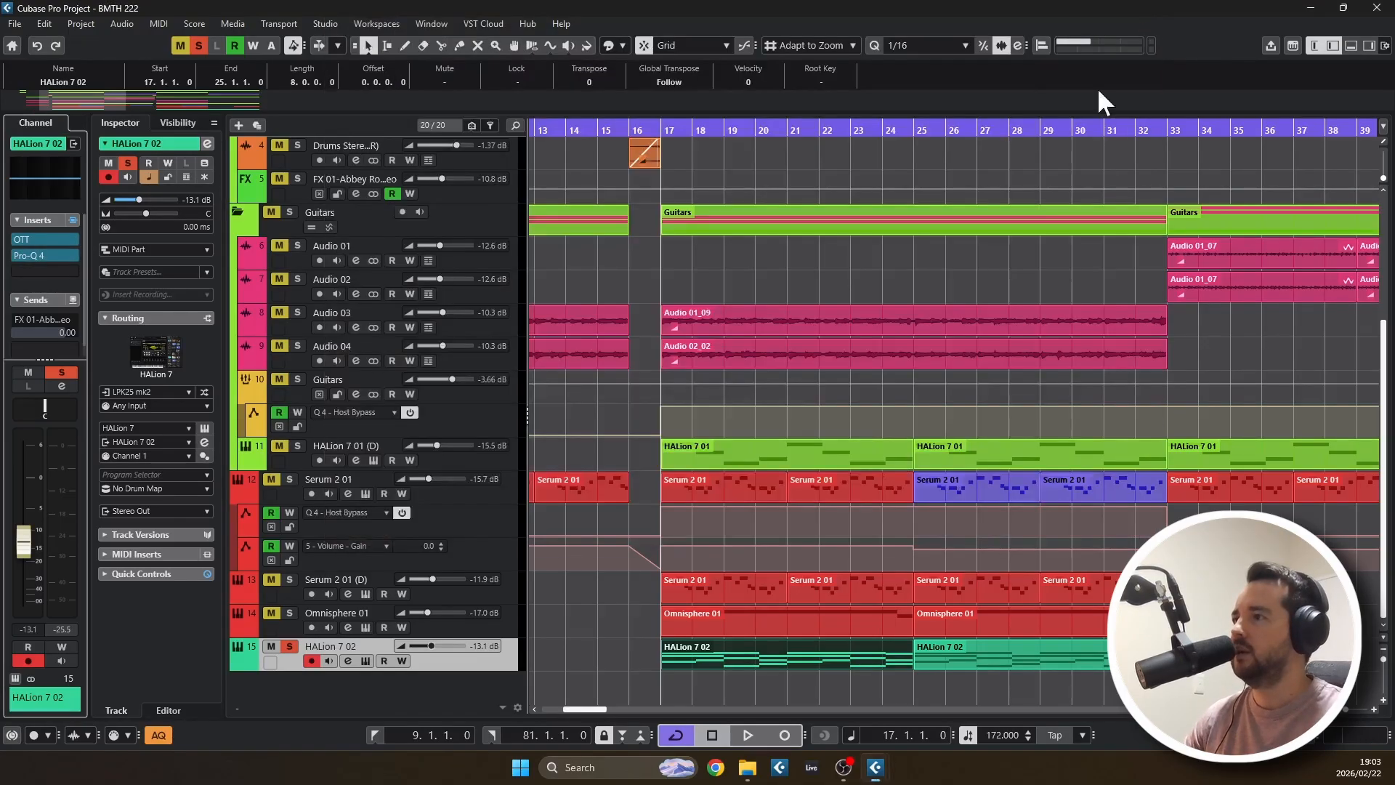
Solo Serum 2 01, Serum 2 01 (D), Omnisphere 01 and HALion 7 02 together and audition the layers from bar 17
click(293, 479)
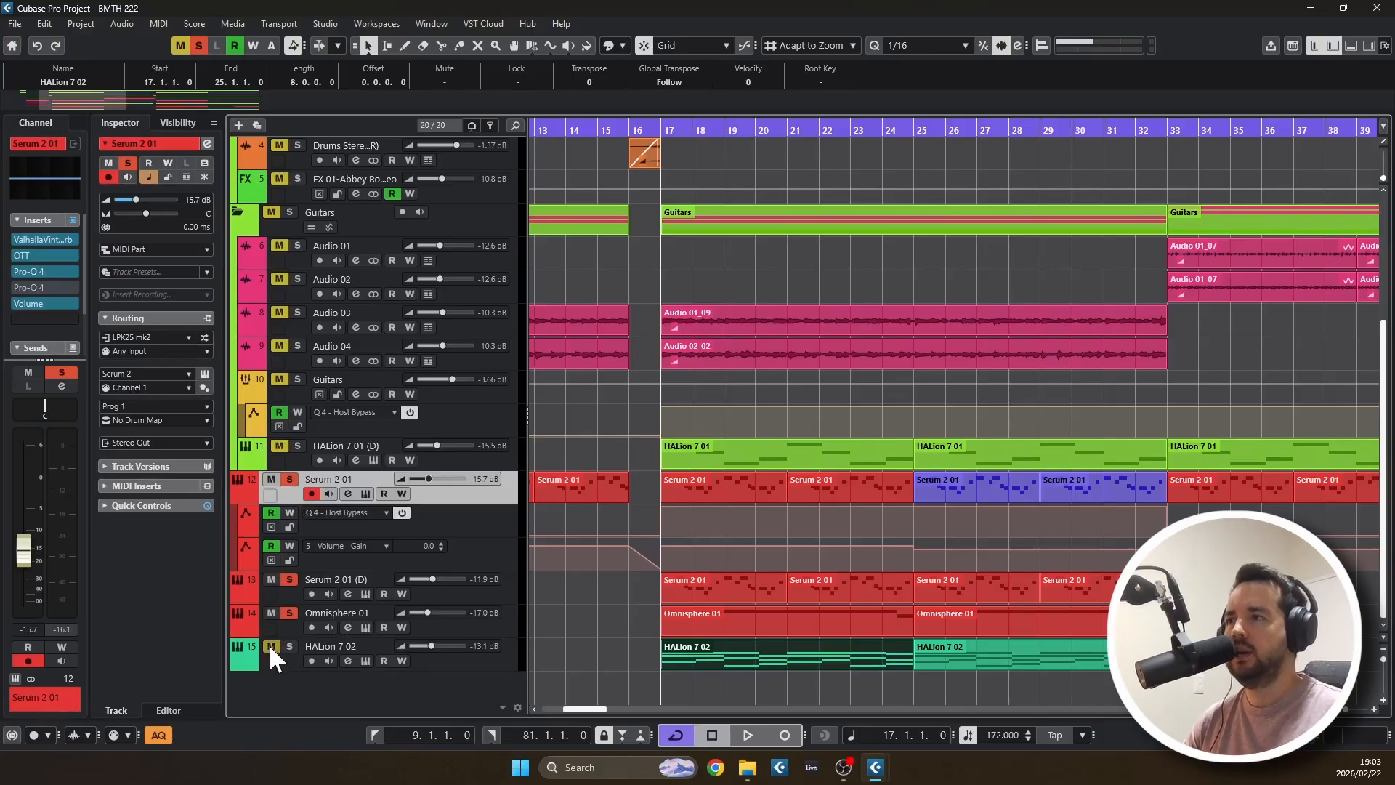
click(289, 646)
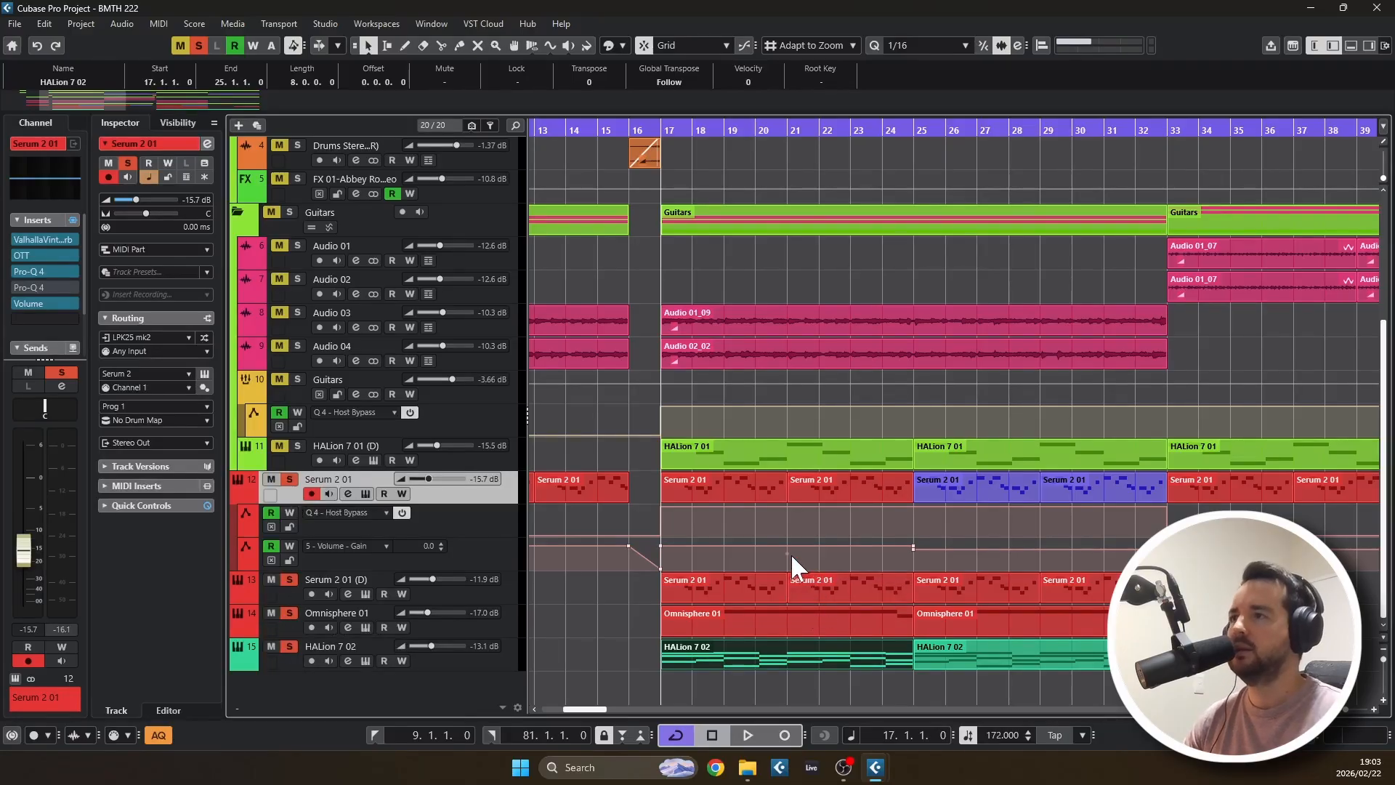
key(space)
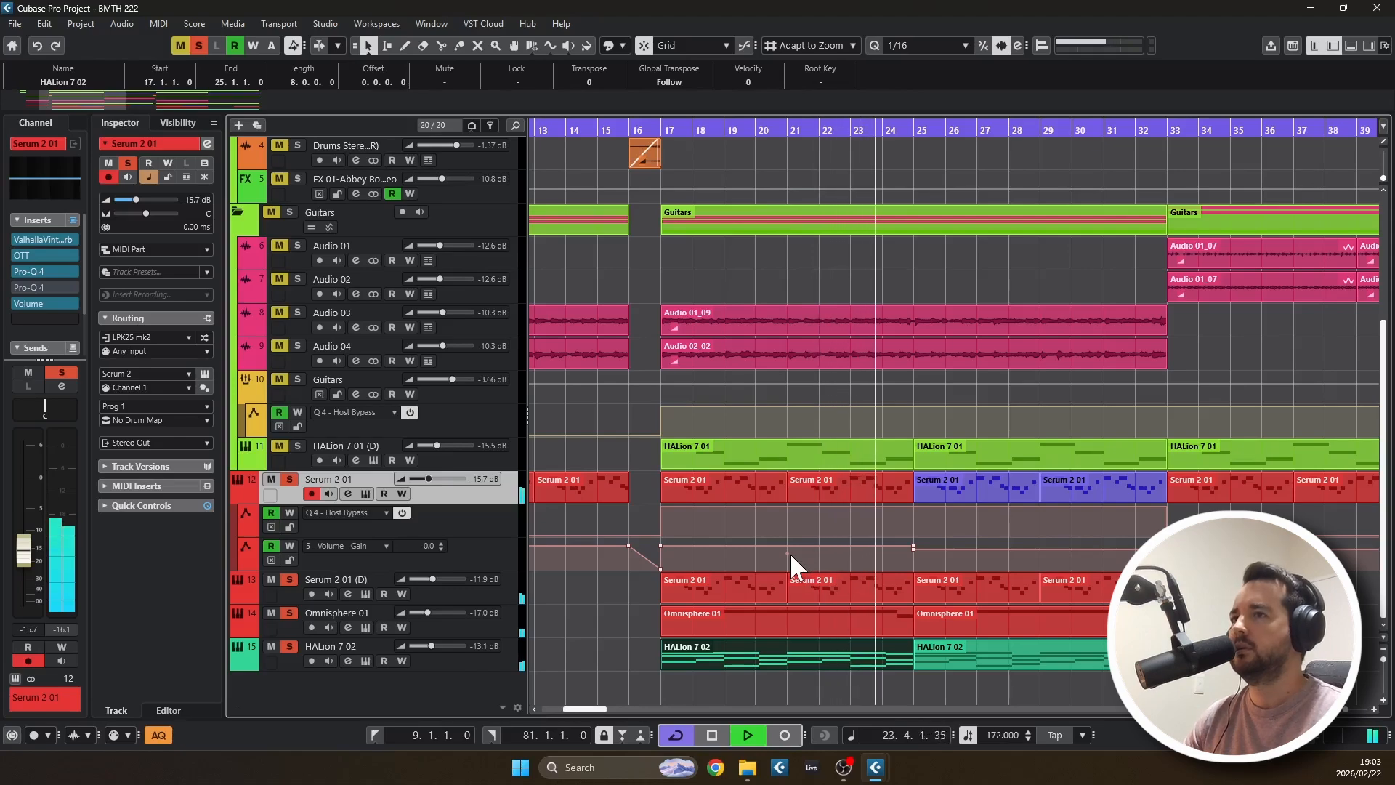
key(space)
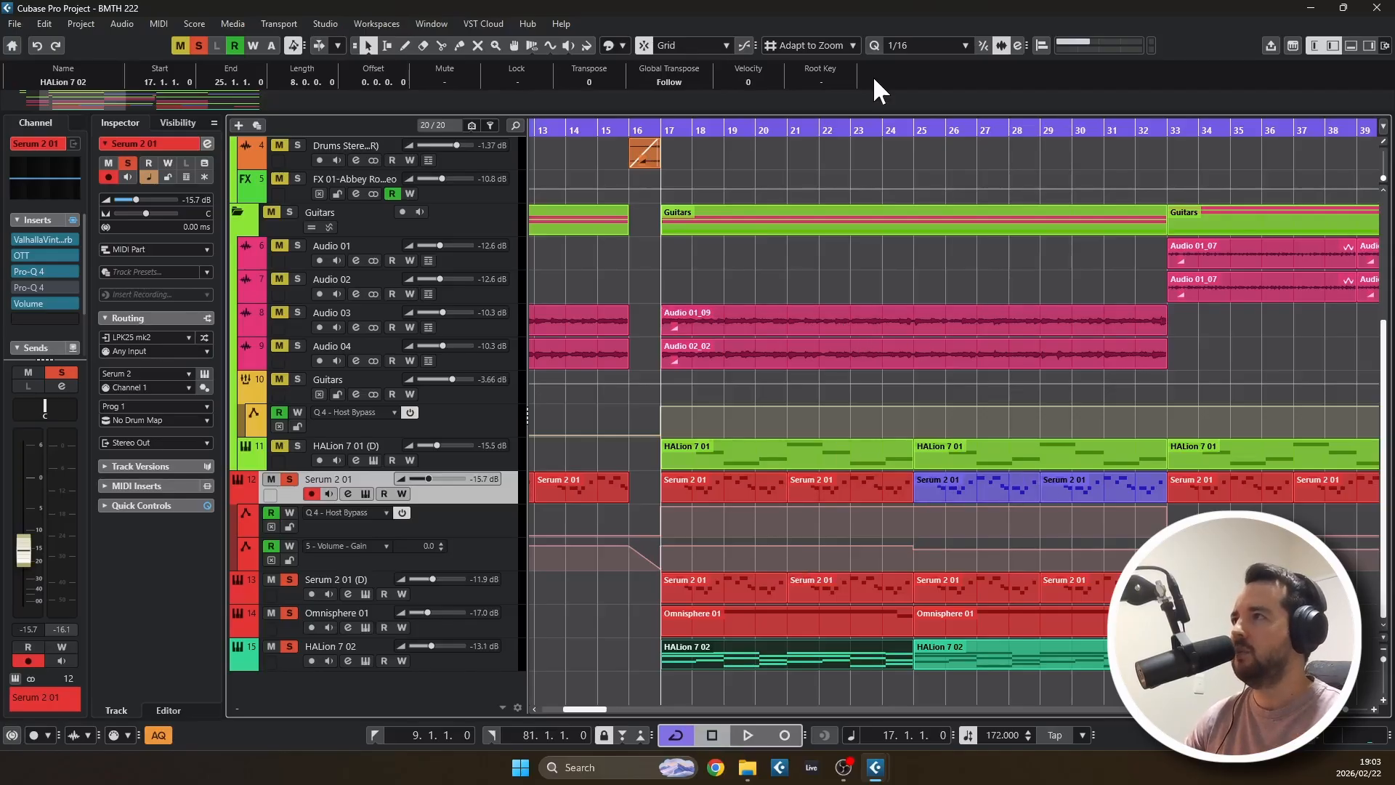
Solo only the Serum 2 01 track and audition its part from bar 25
click(912, 130)
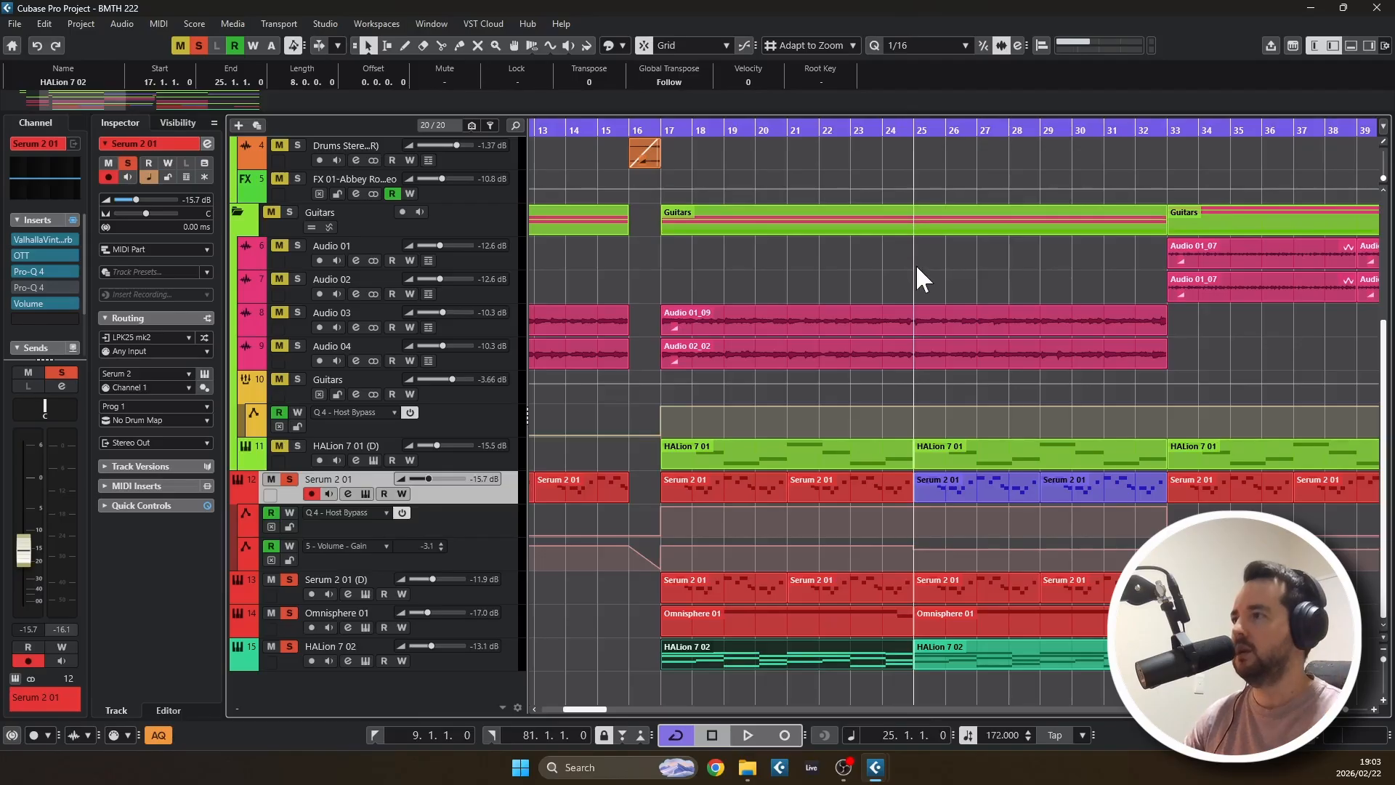
scroll(703, 371, down, 3)
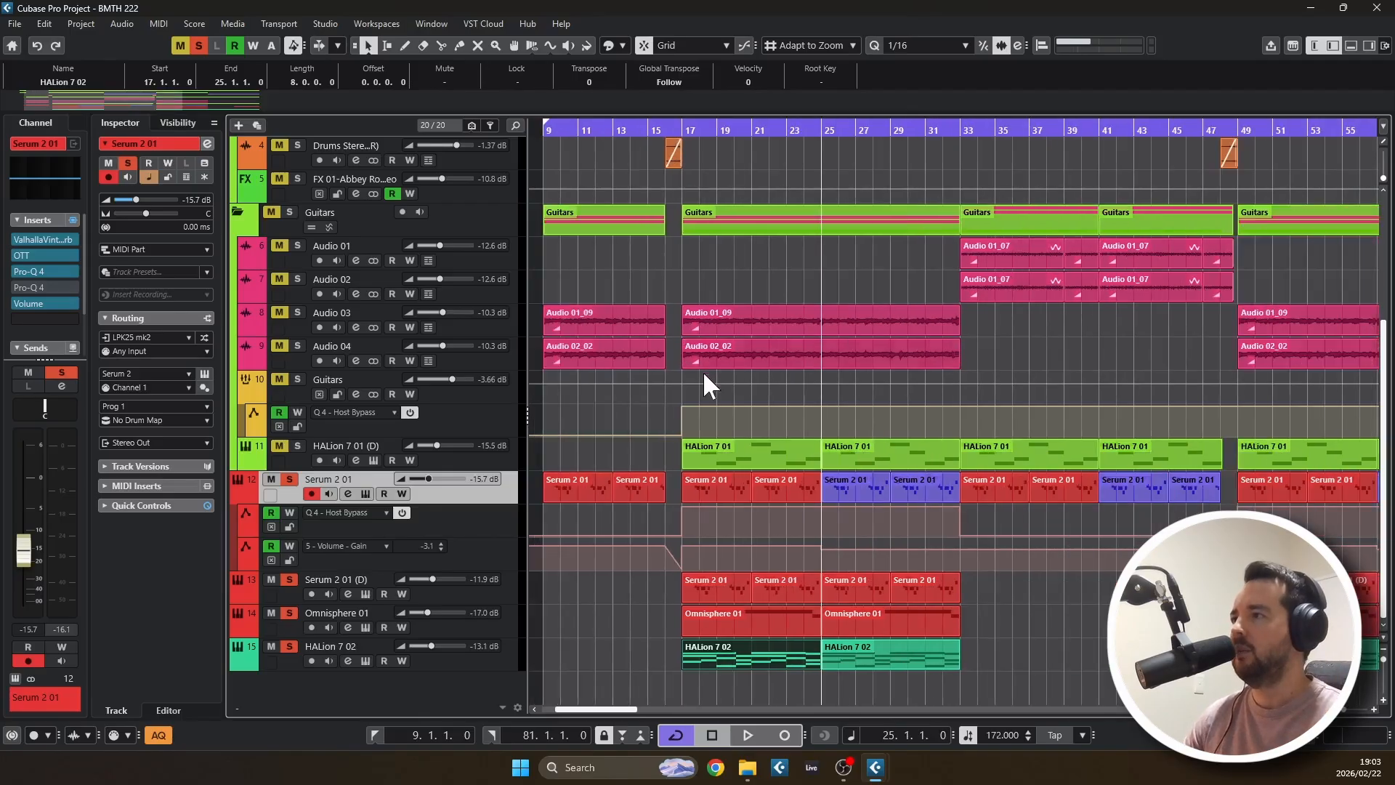
click(285, 481)
ctrl+click(286, 481)
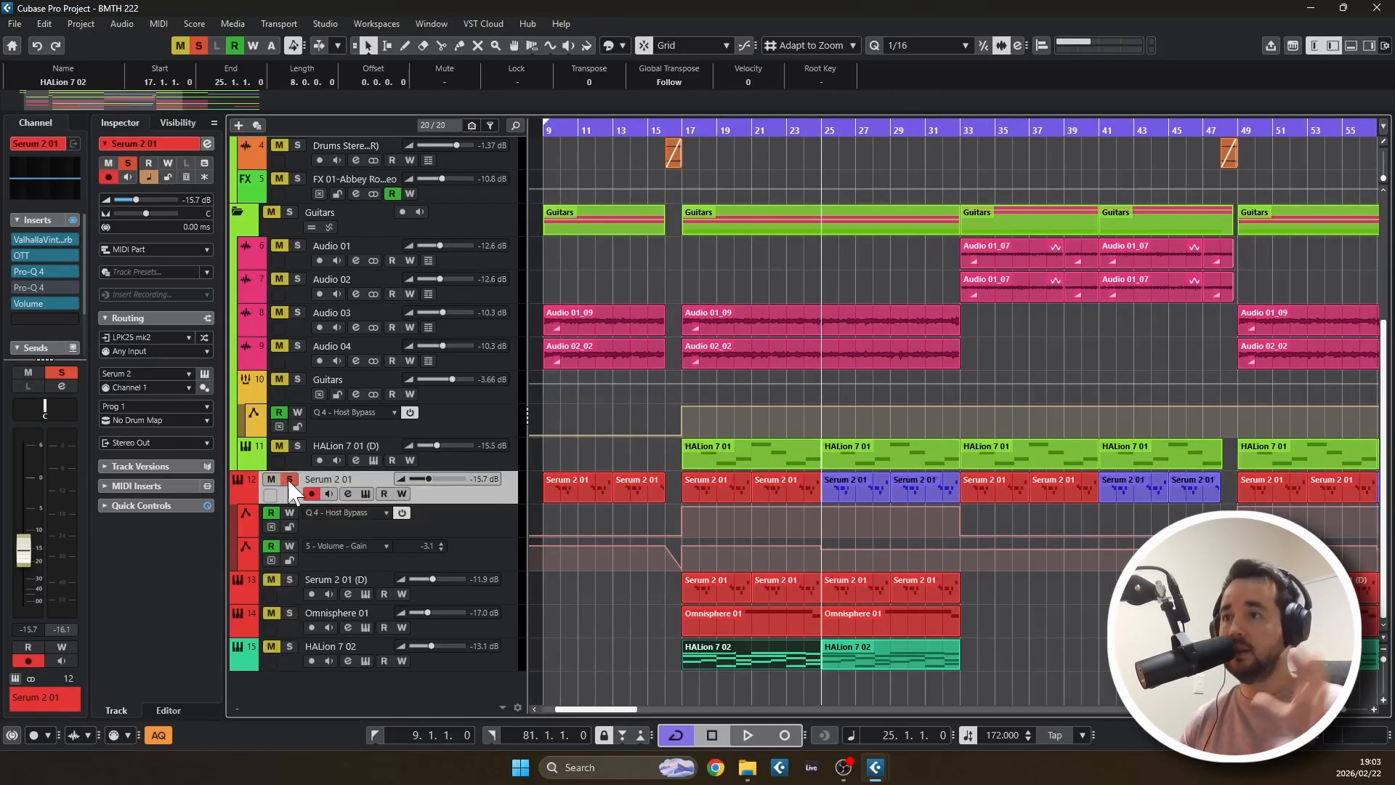
key(space)
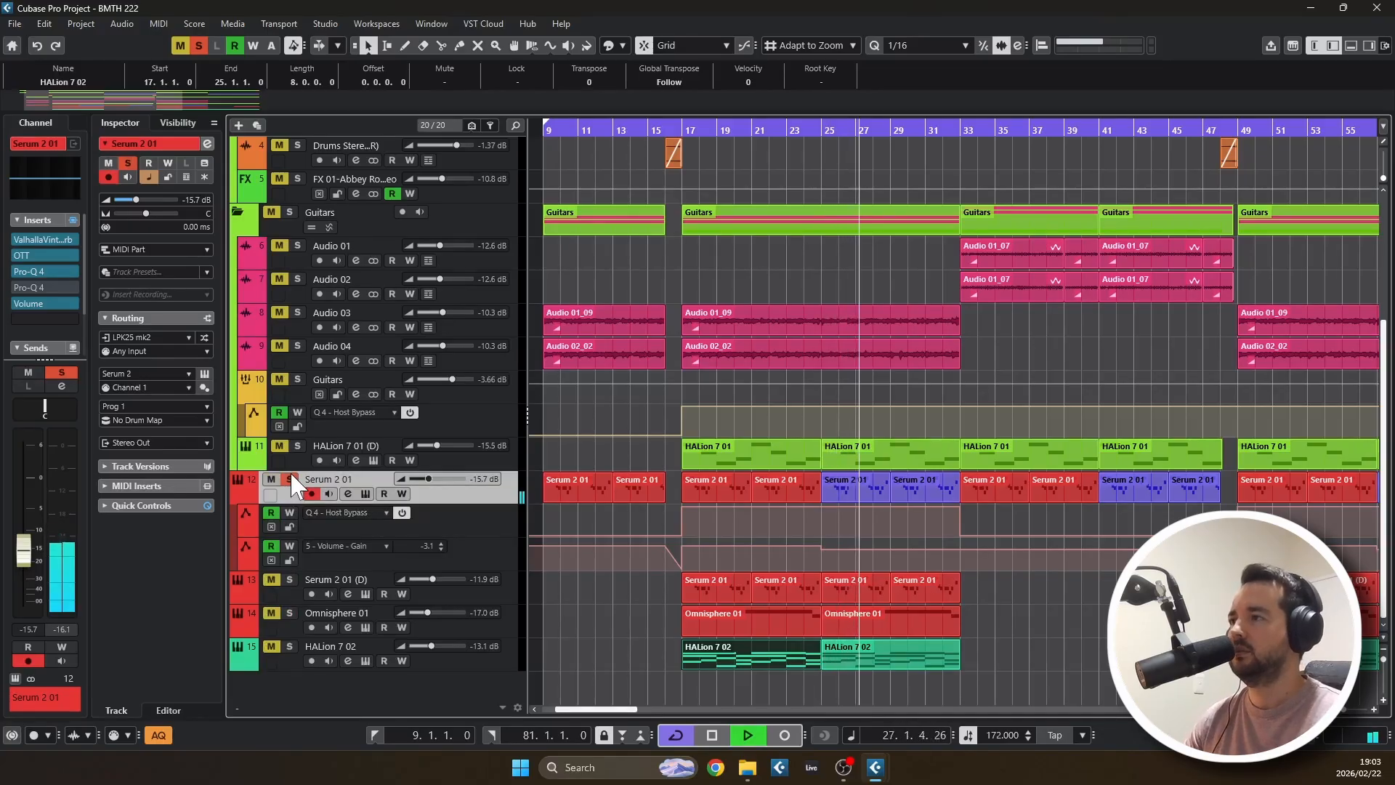
key(space)
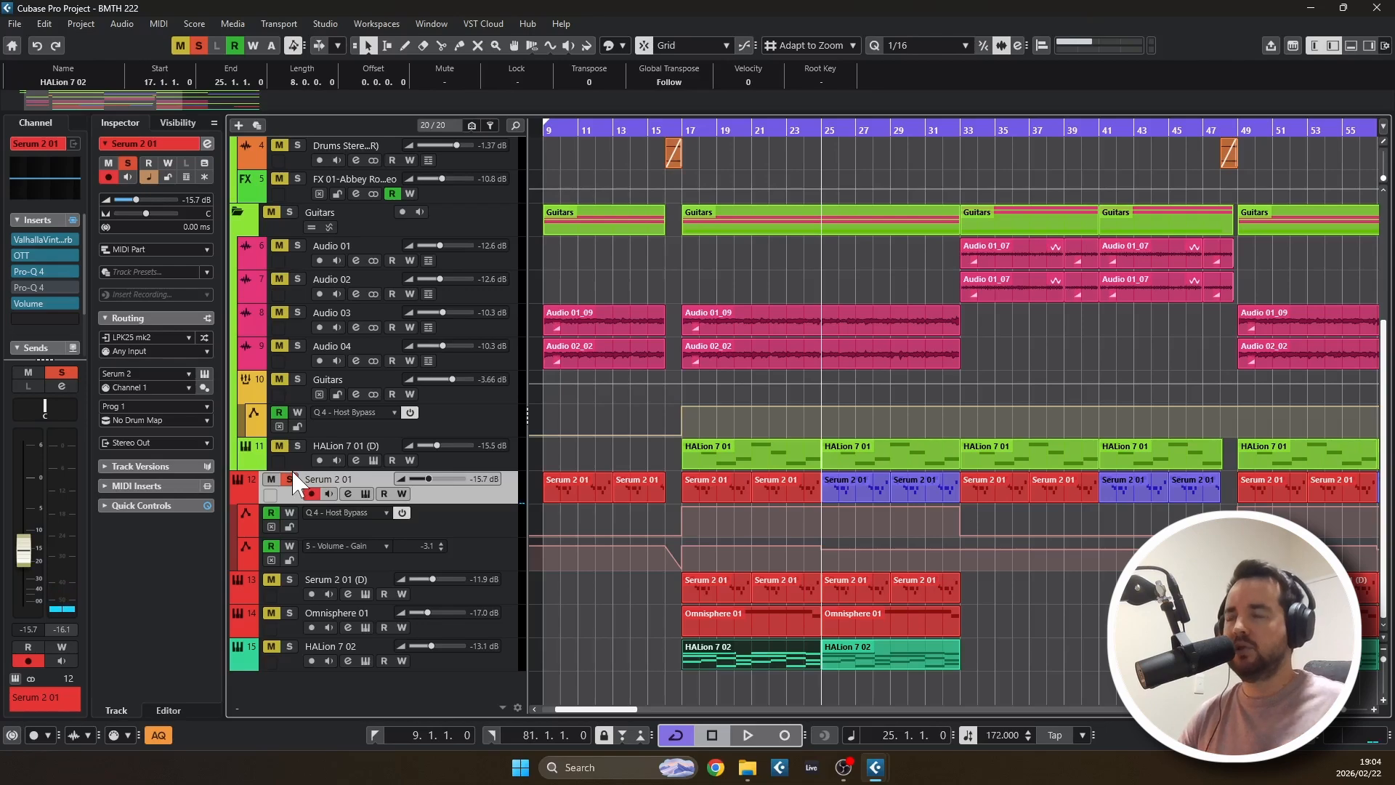
Examine the Volume gain automation on the Serum 2 01 track around bar 25 against the surrounding drum and guitar parts
scroll(791, 562, up, 6)
scroll(876, 555, up, 2)
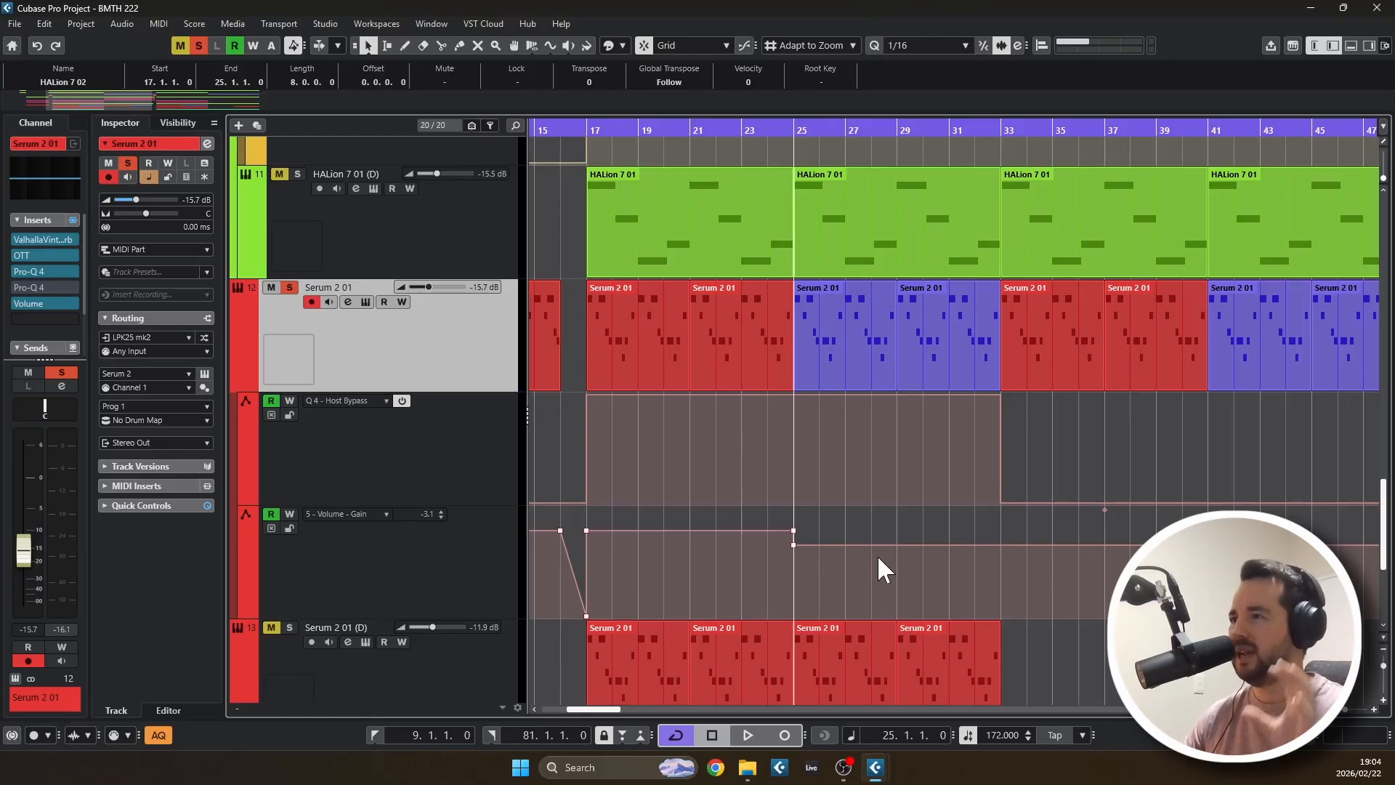
scroll(806, 480, down, 6)
scroll(877, 446, up, 8)
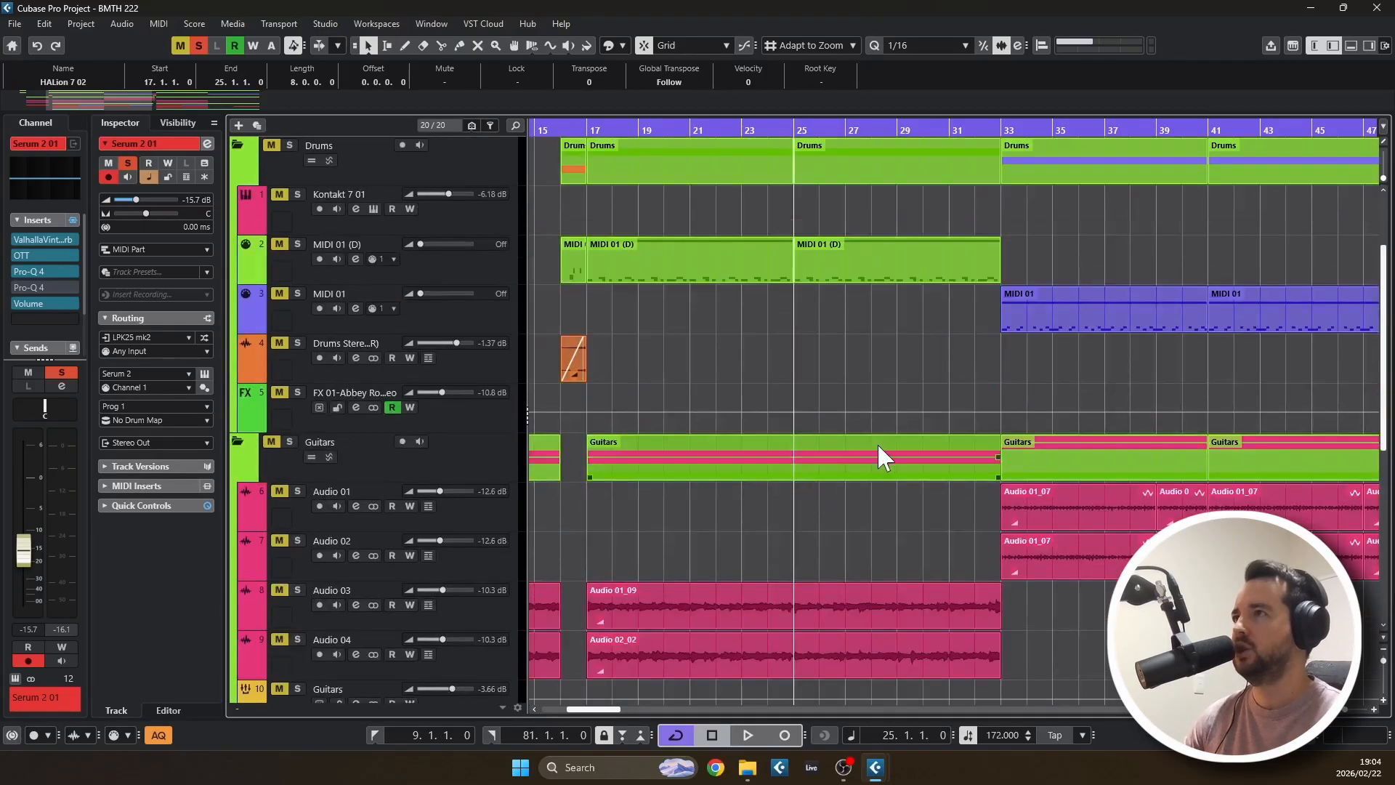
scroll(882, 440, down, 3)
scroll(934, 461, left, 2)
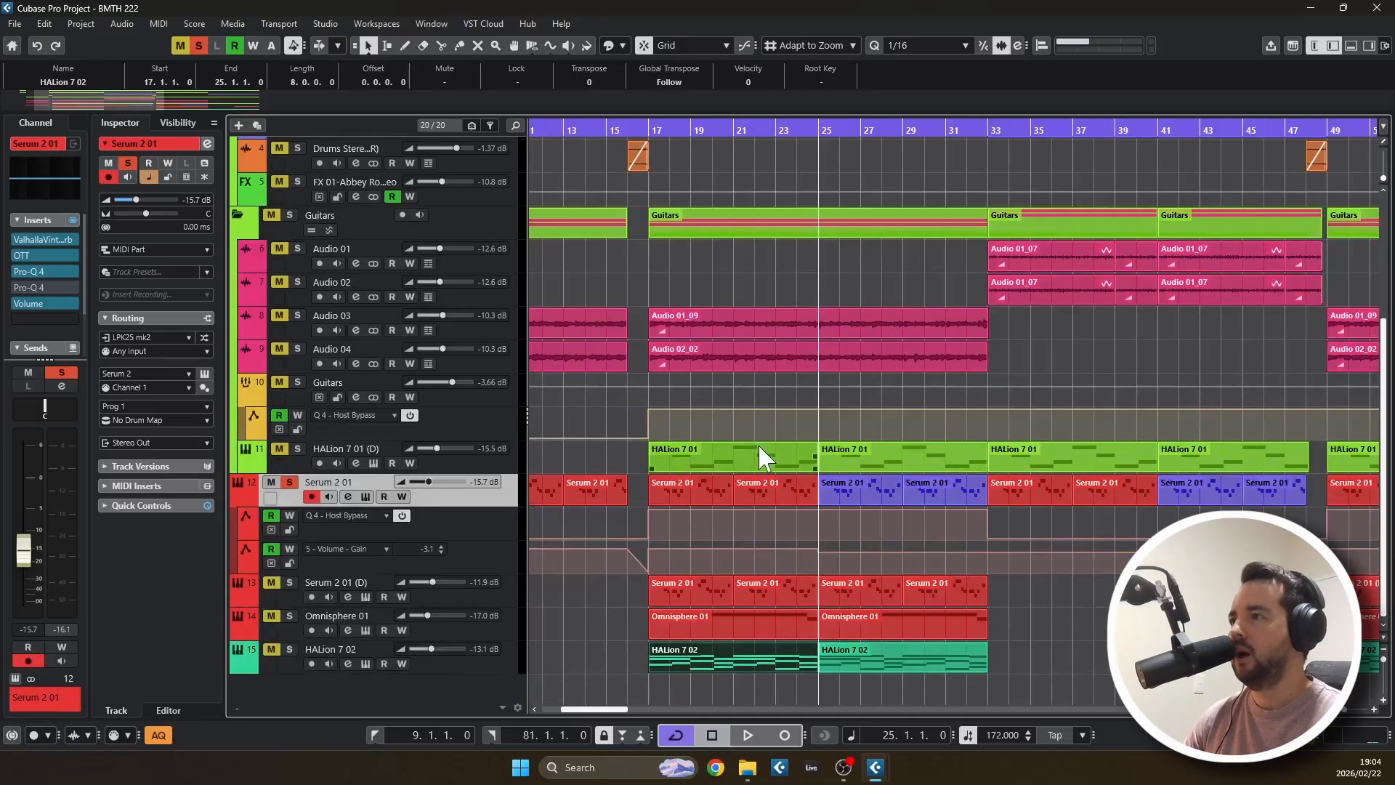
scroll(760, 458, right, 1)
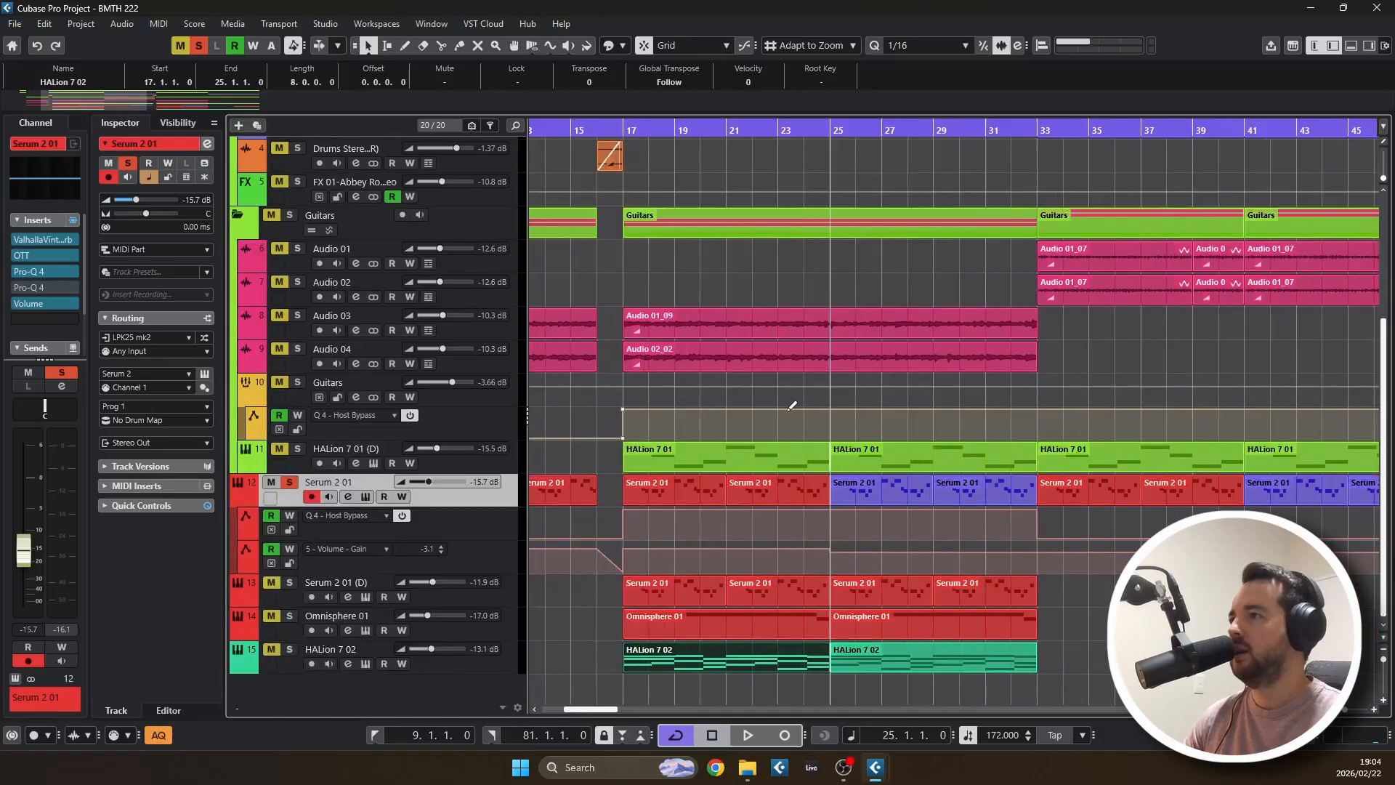
Deactivate all solos and audition the full mix from bar 21 through the bar 25 transition
click(725, 130)
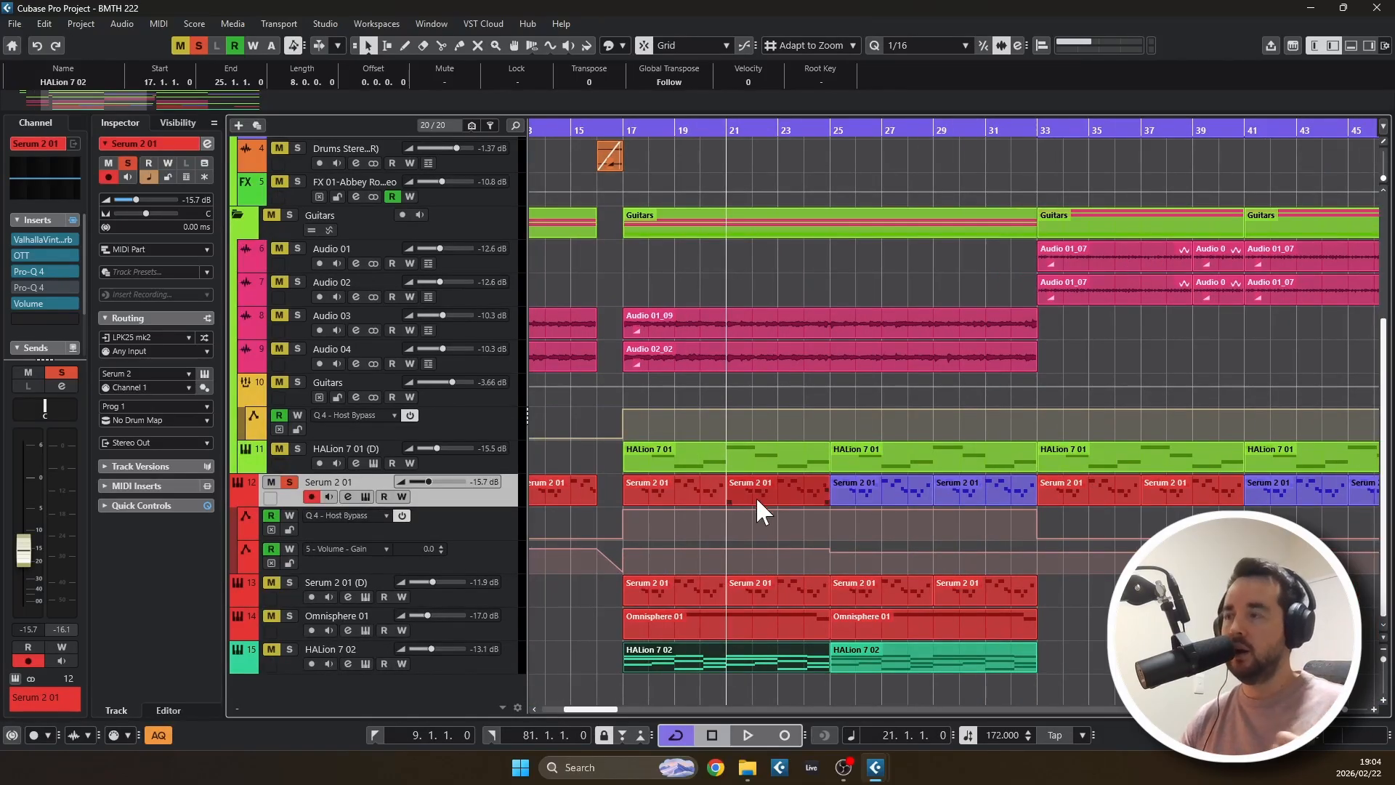
click(200, 45)
key(space)
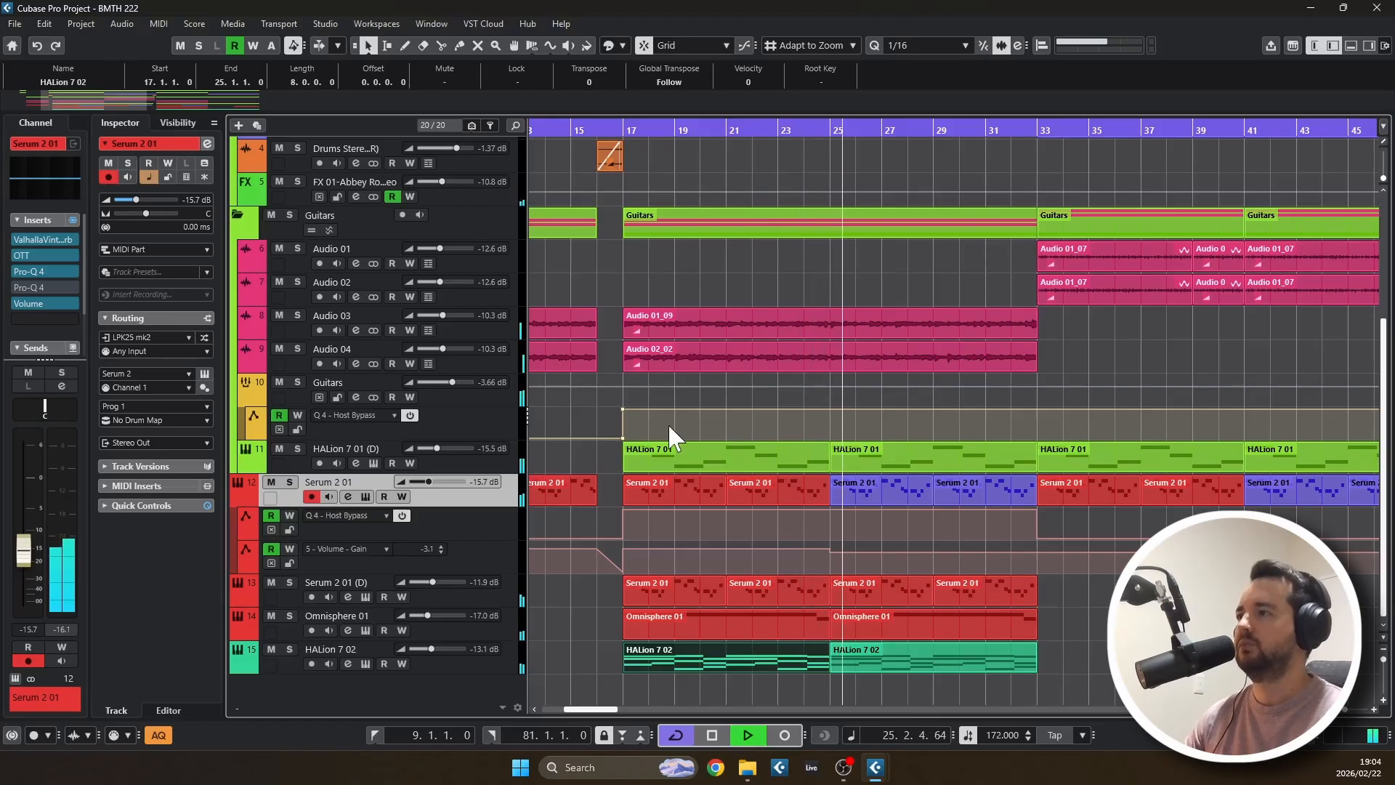
ctrl+scroll(664, 423, down, 2)
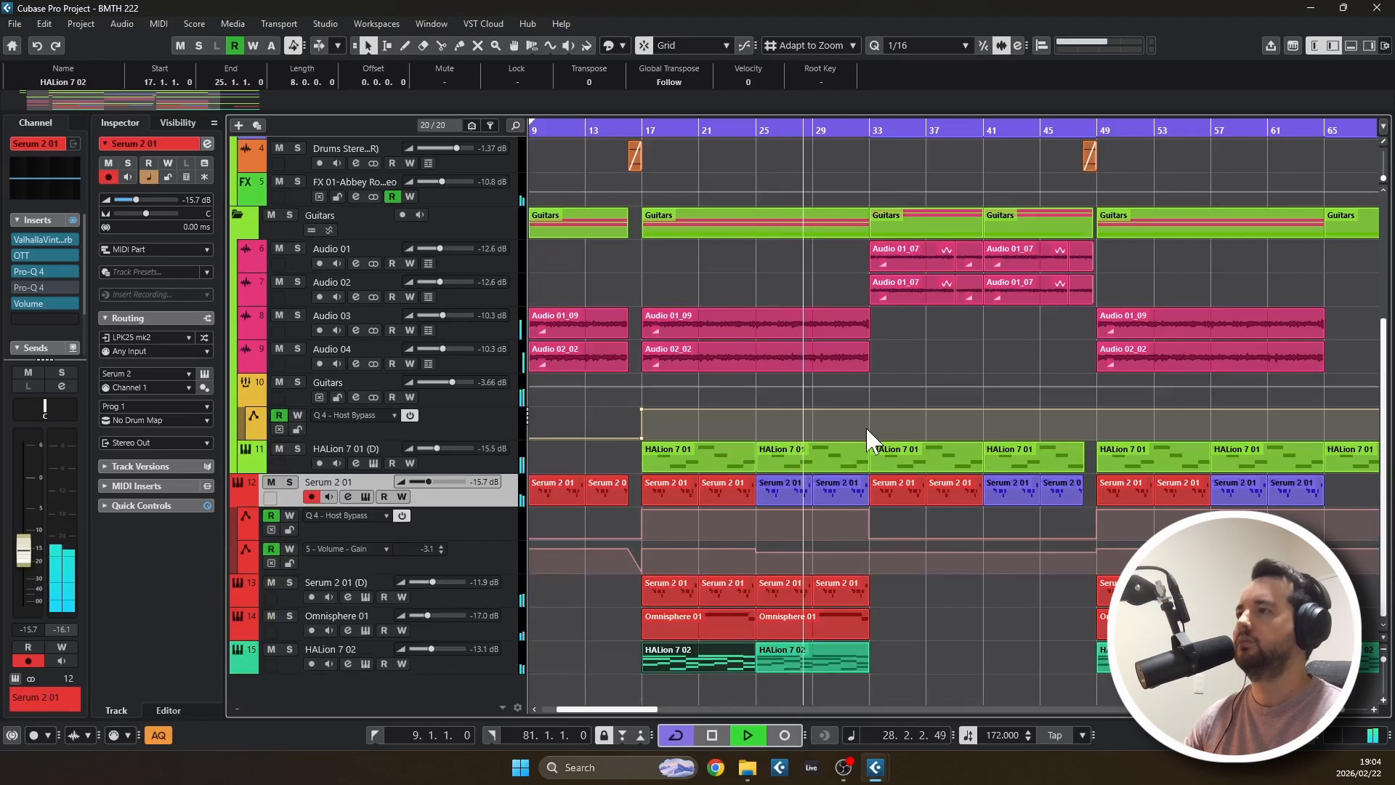
key(space)
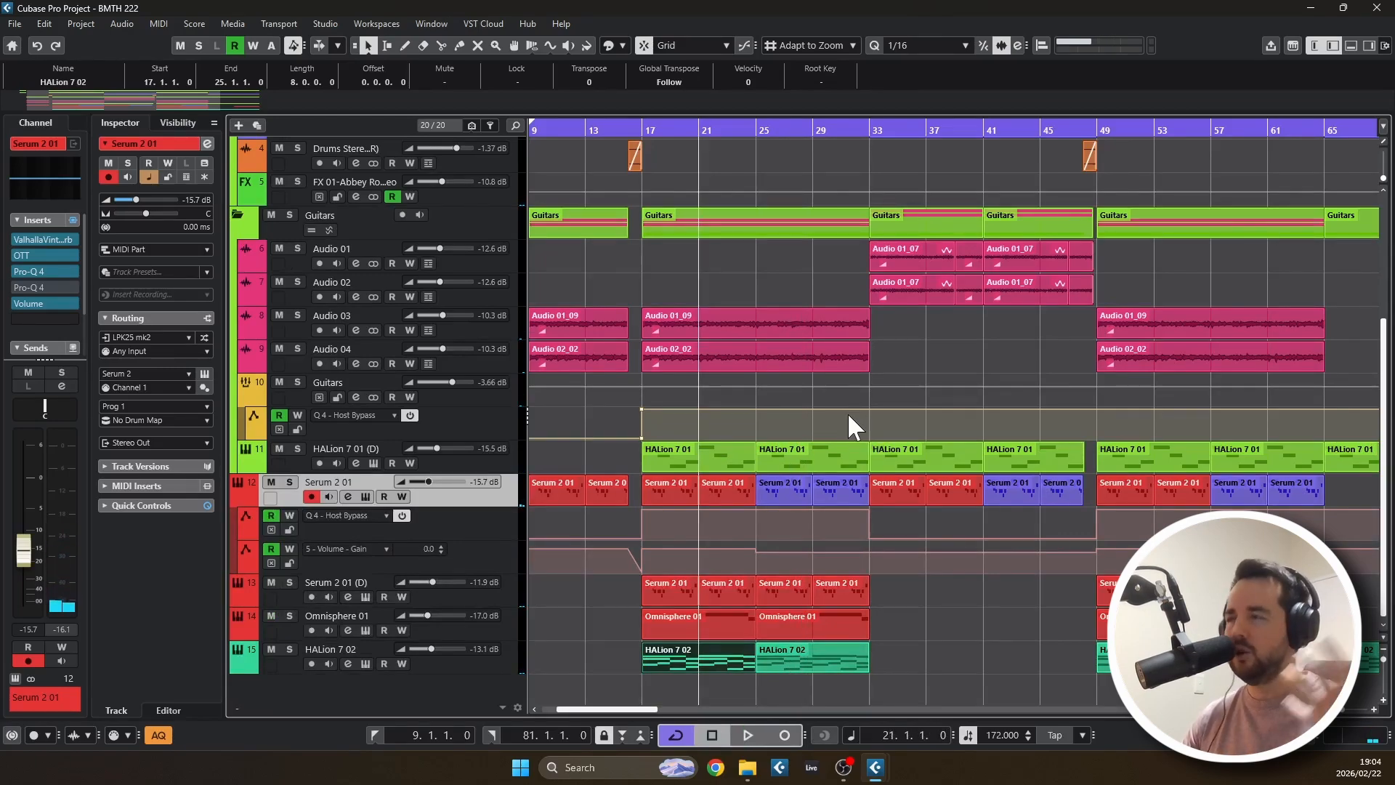
Move the playback position to bar 33 and open the MIDI 01 drum part there to view its notes
scroll(847, 412, up, 5)
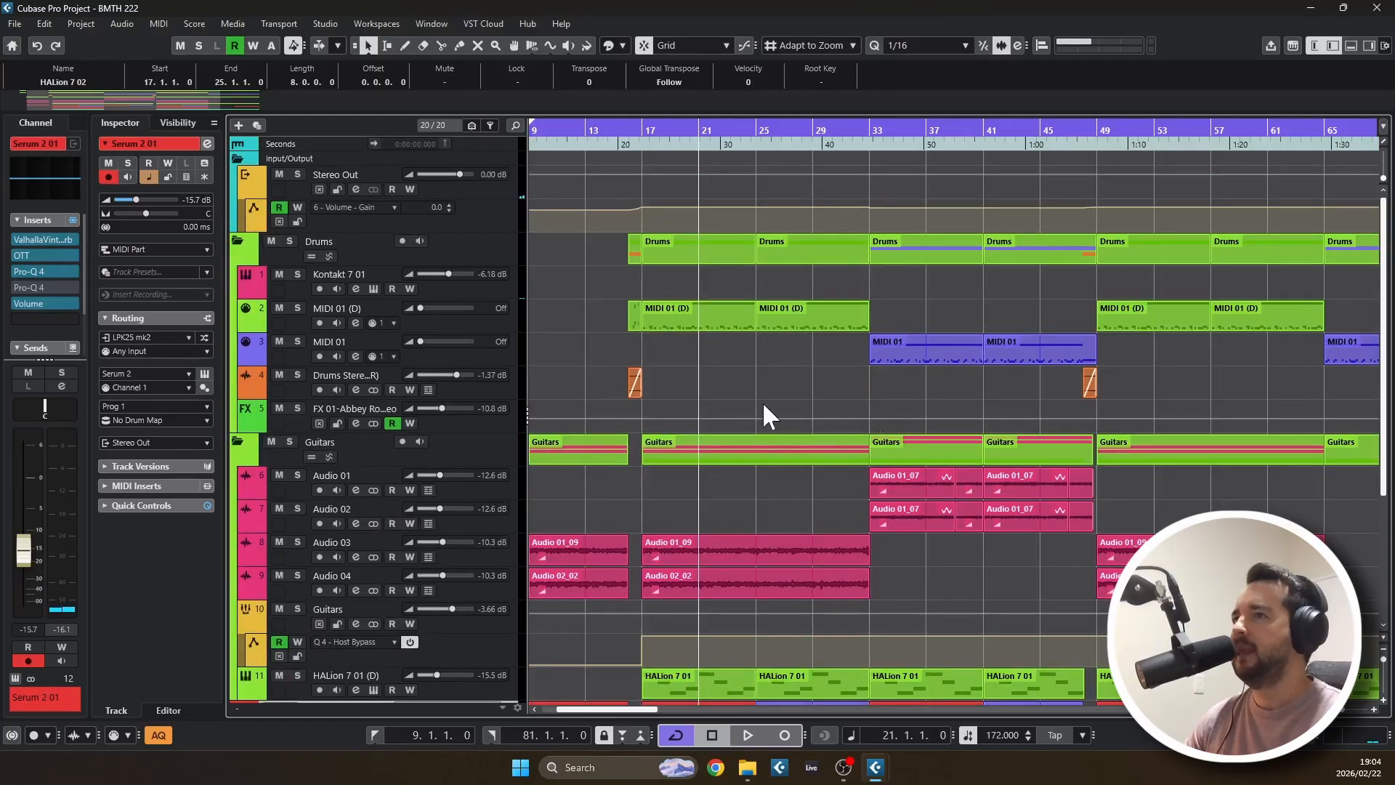
key(g)
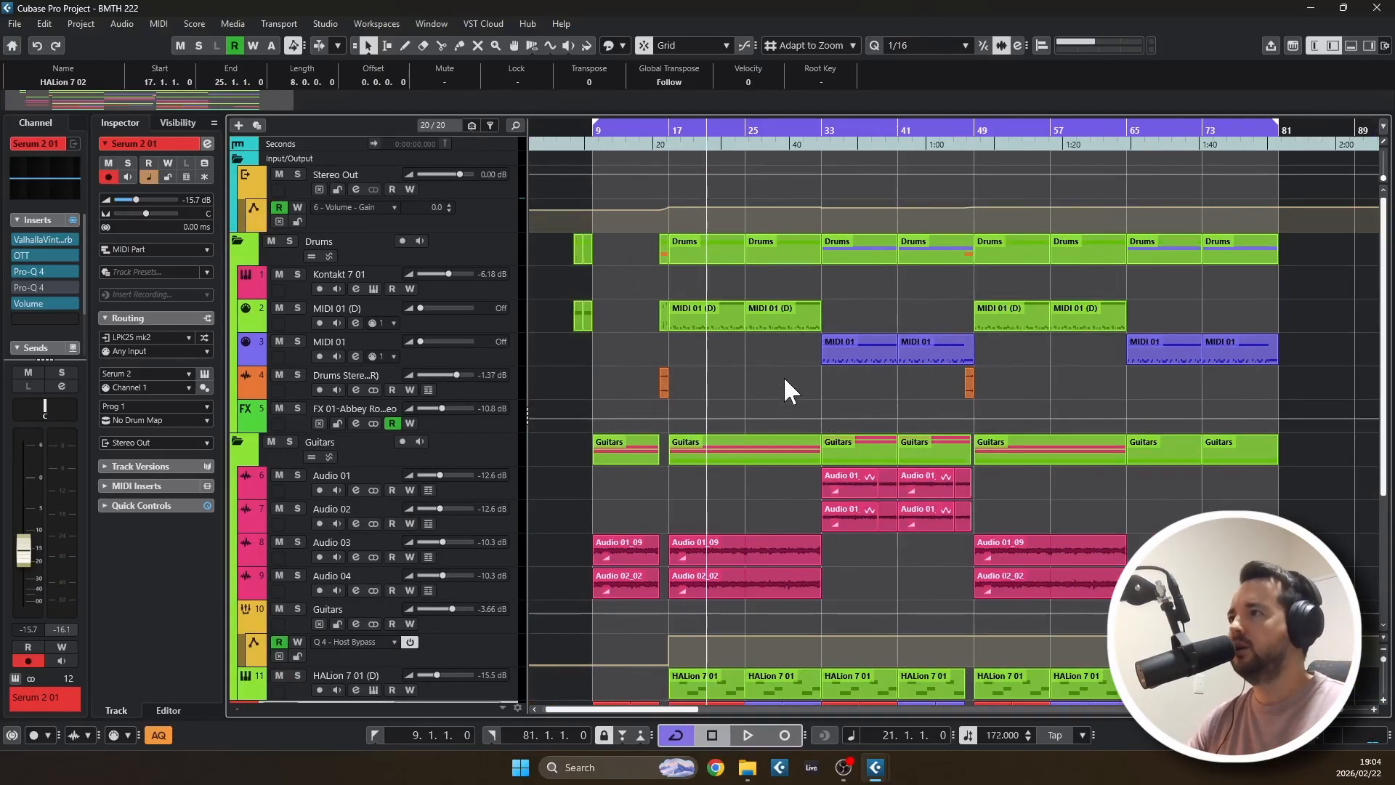
click(820, 130)
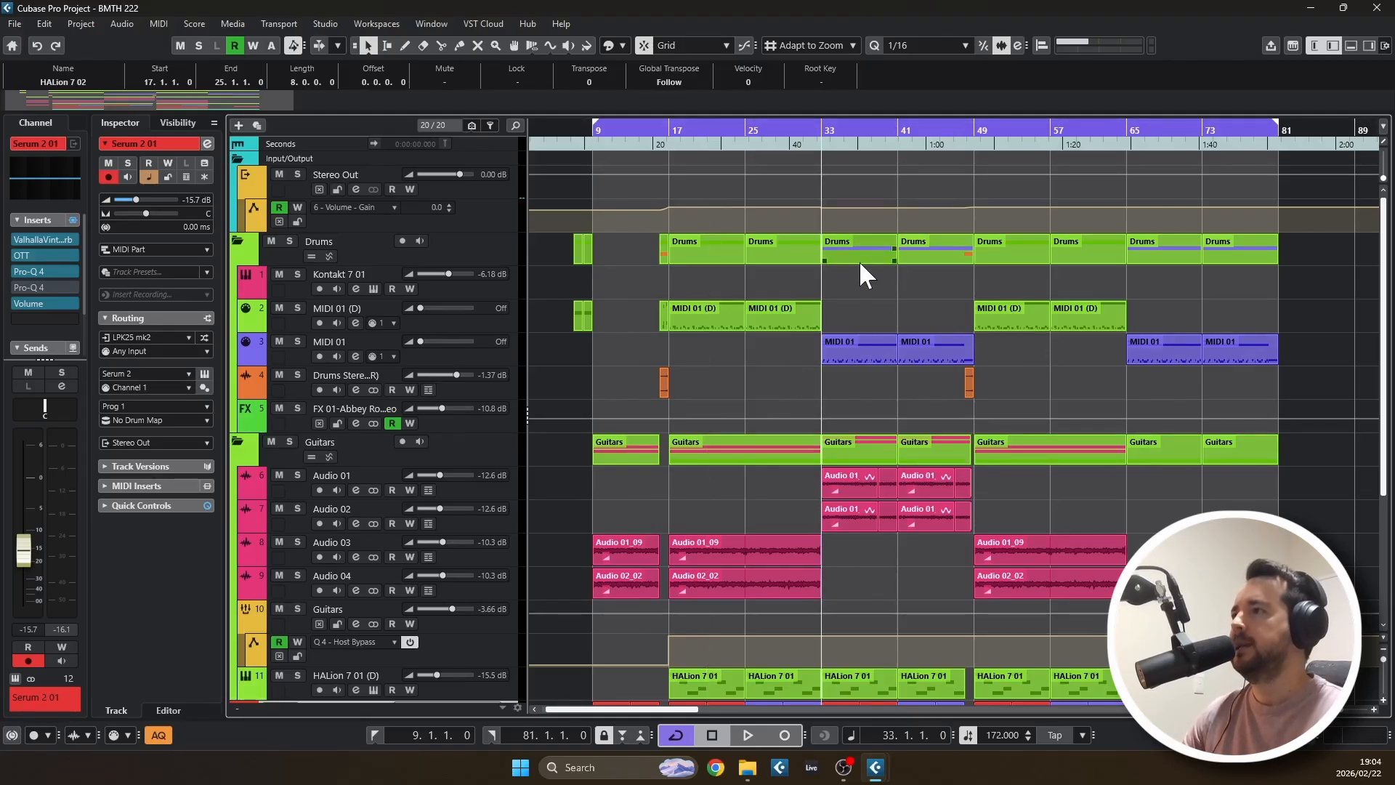
double_click(871, 343)
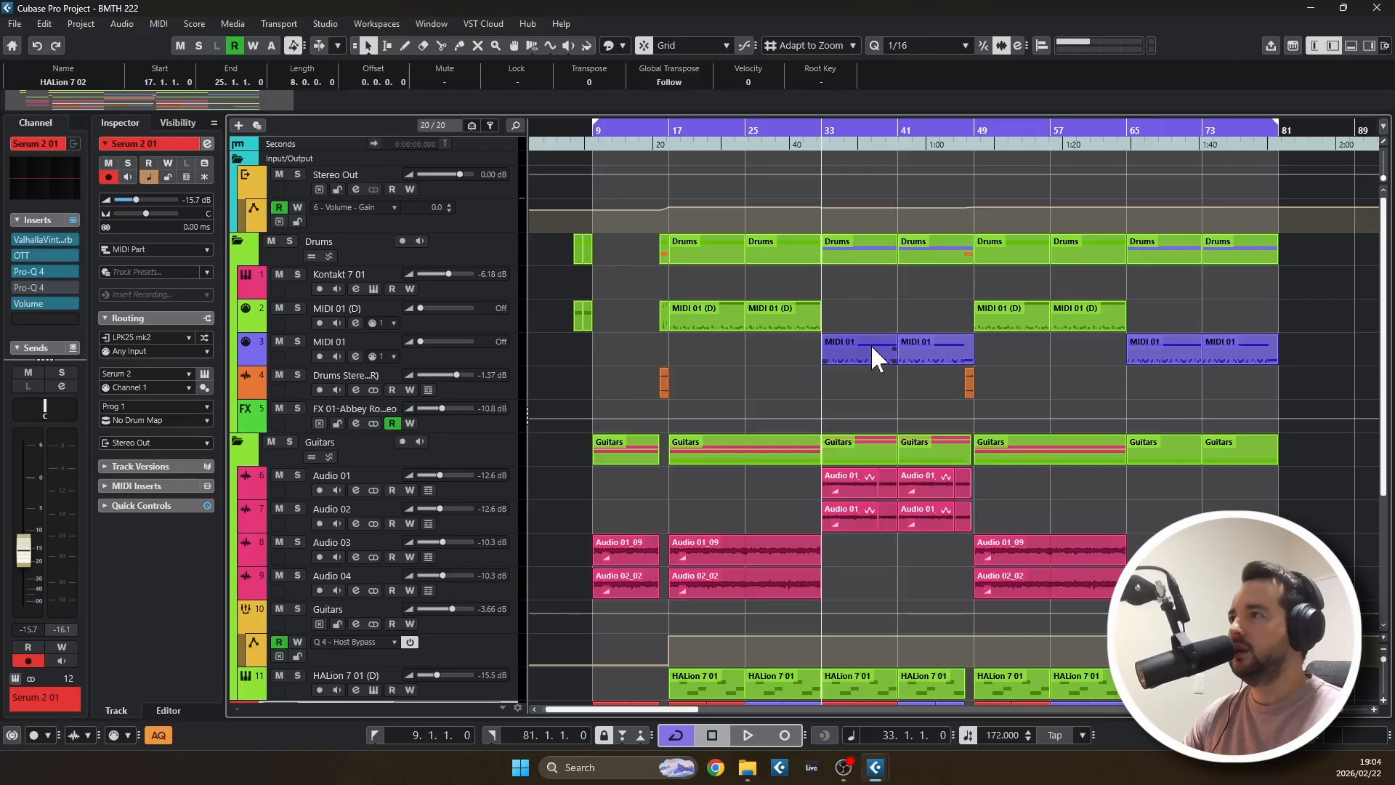
scroll(944, 400, up, 4)
scroll(724, 414, down, 1)
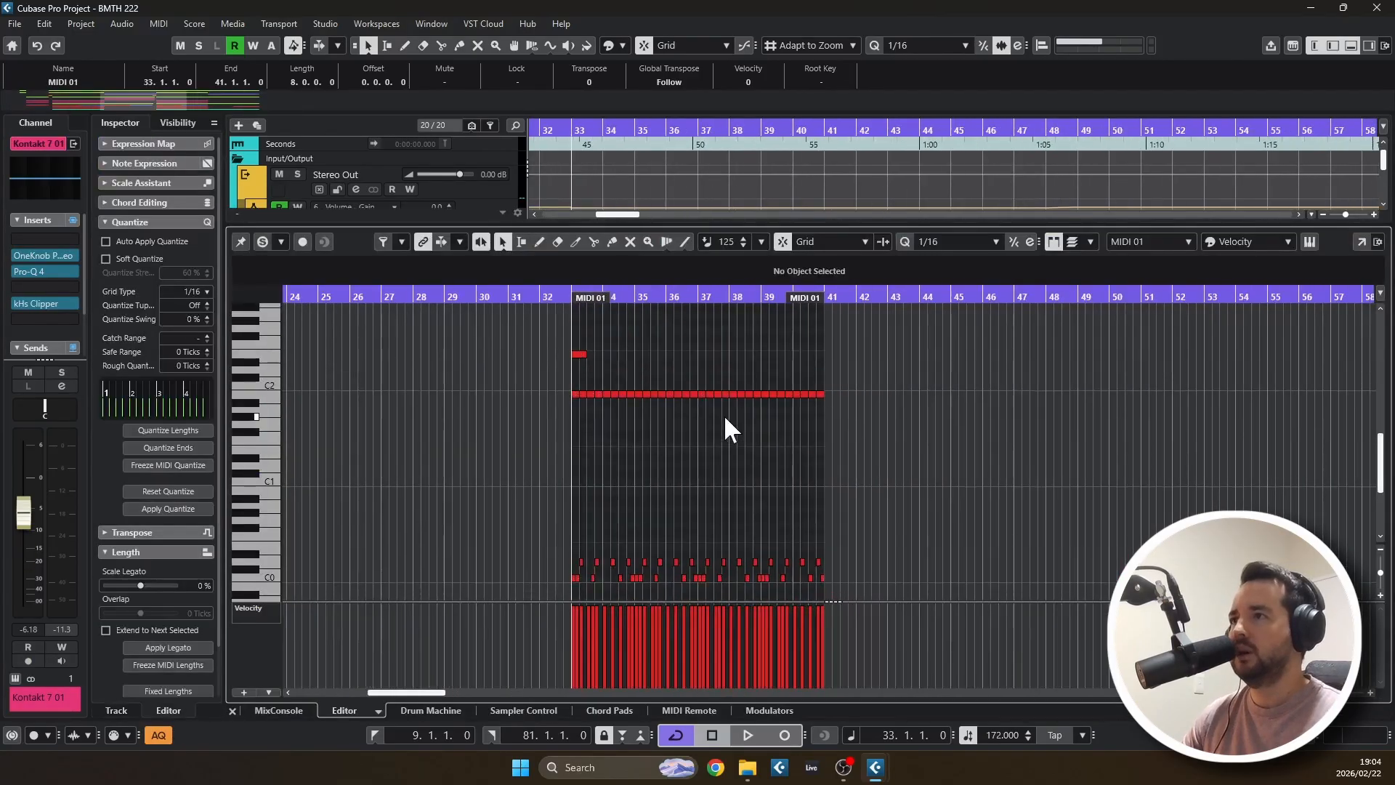
scroll(578, 414, up, 2)
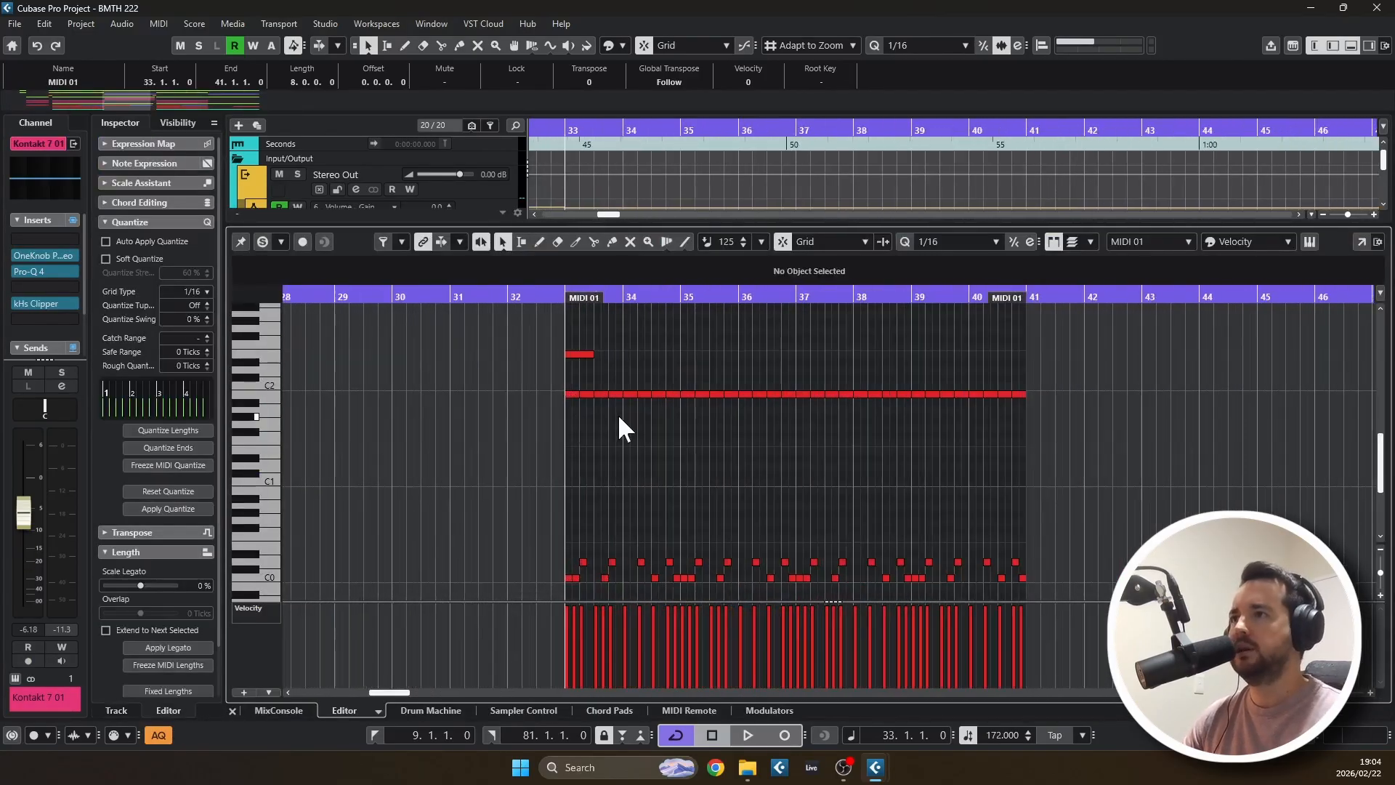
Solo the MIDI 01 drum track and audition its pattern from bar 33 while following the notes, and close the note editor
key(space)
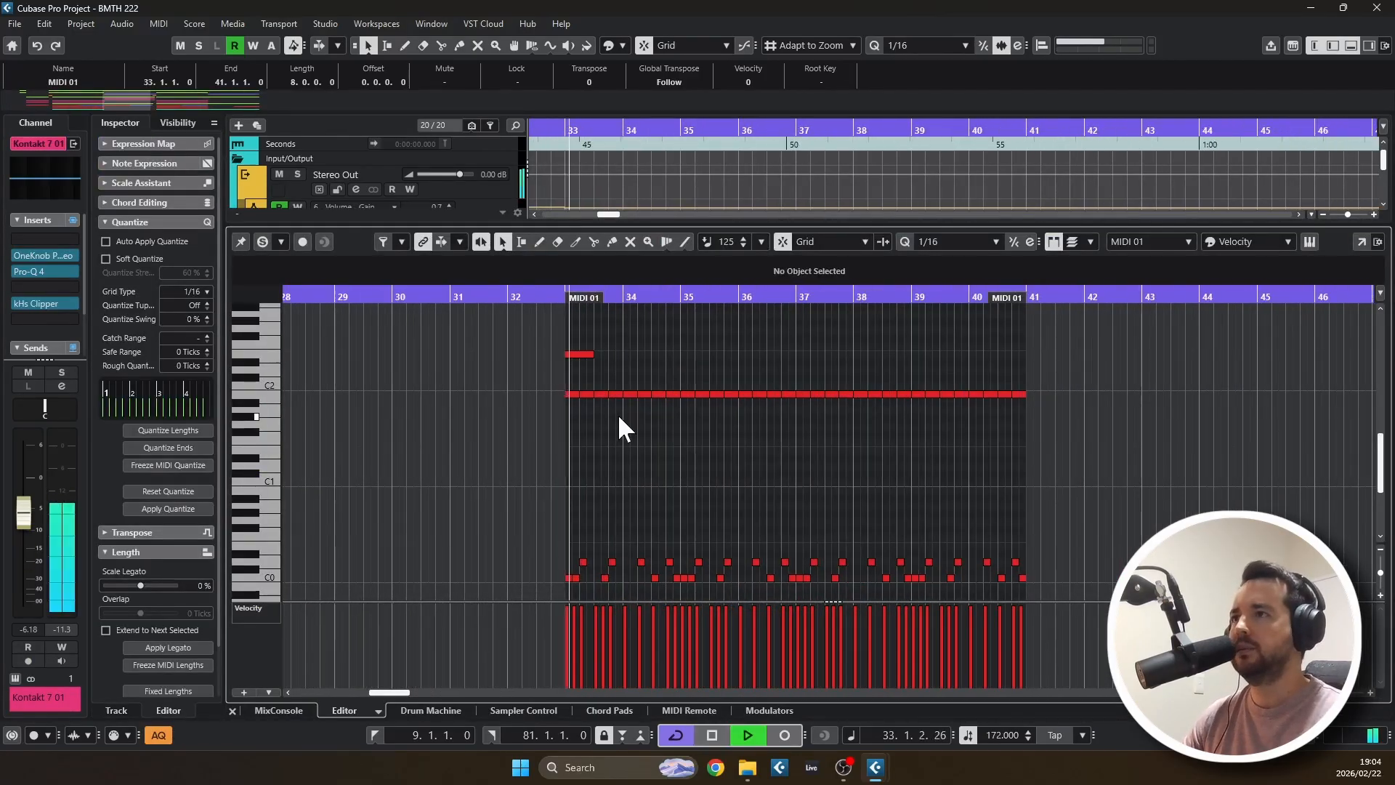
click(1367, 45)
click(297, 342)
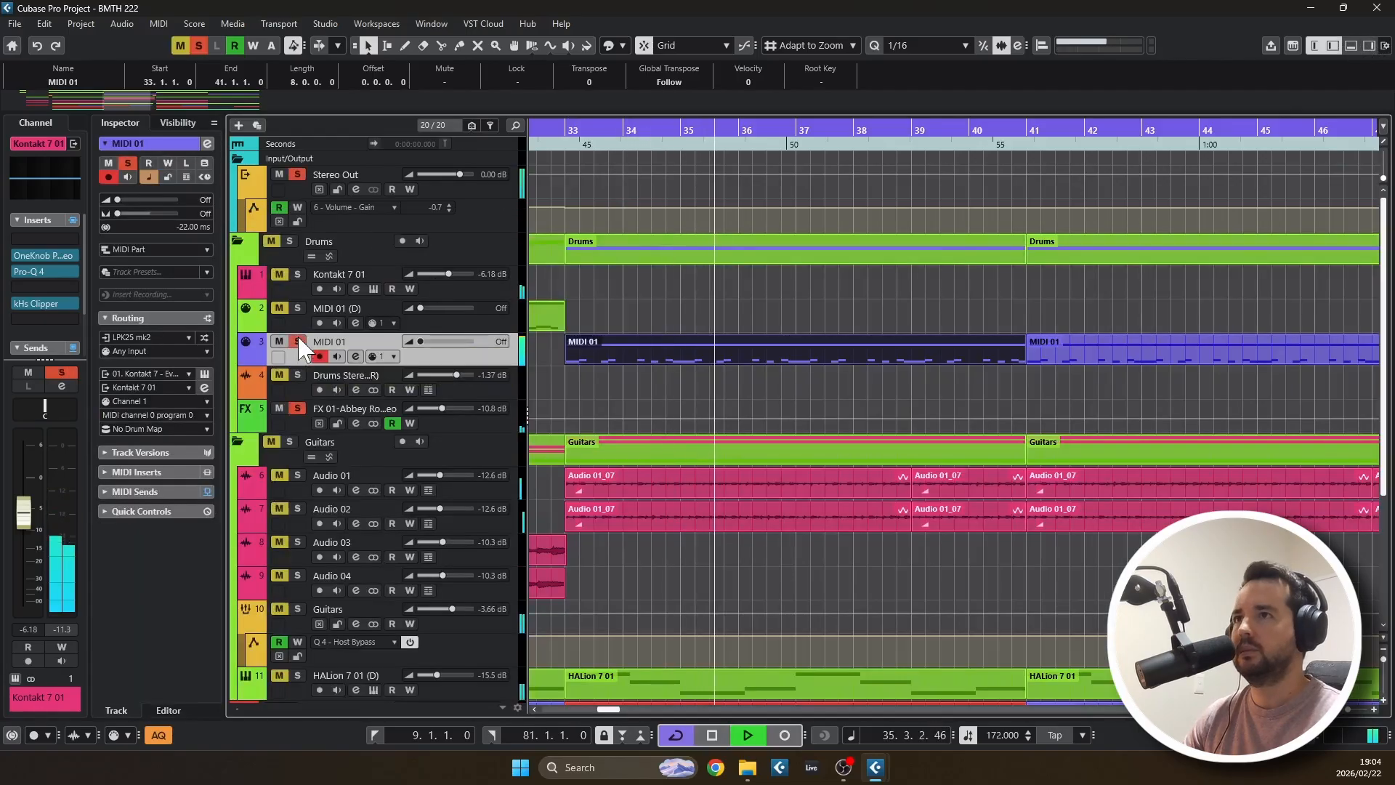
scroll(708, 358, down, 2)
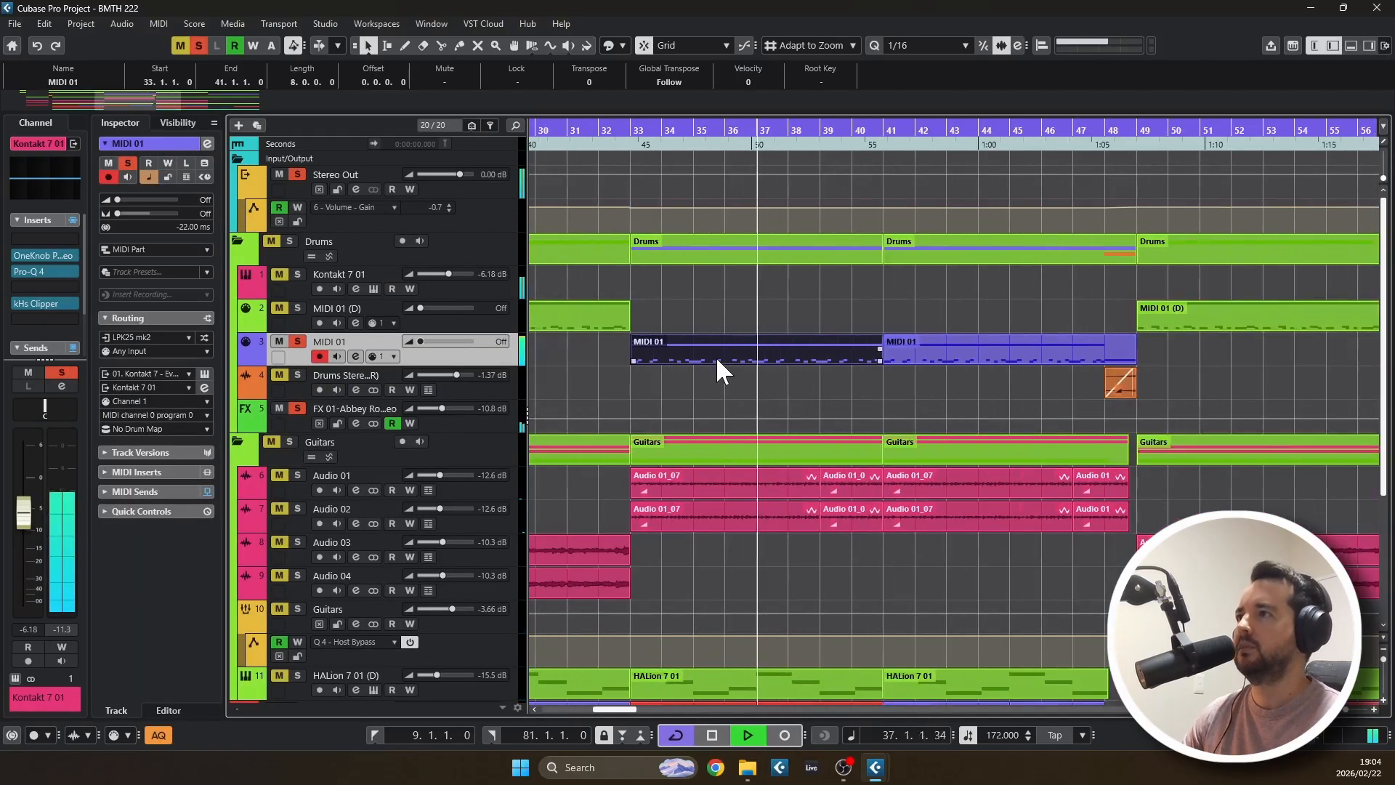
double_click(725, 353)
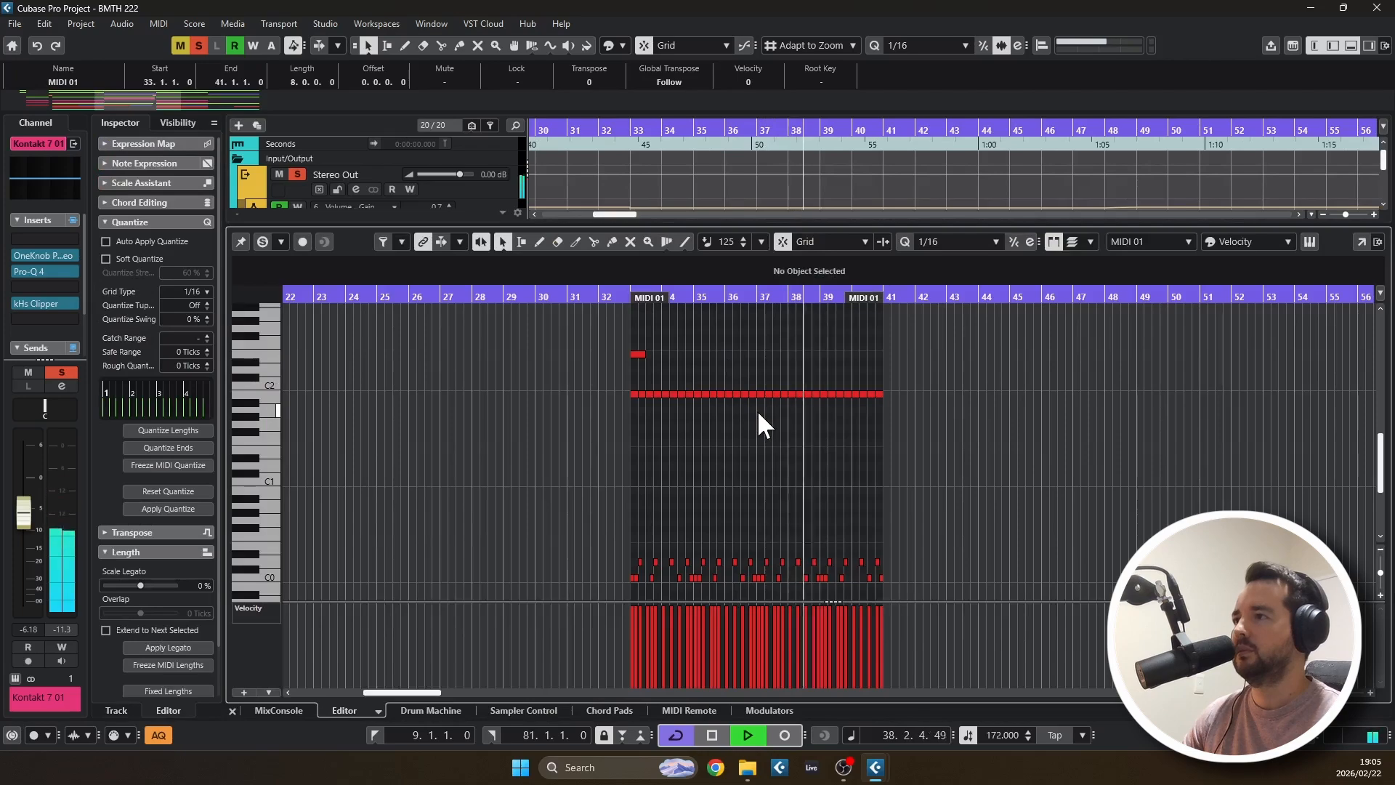
key(space)
click(1350, 45)
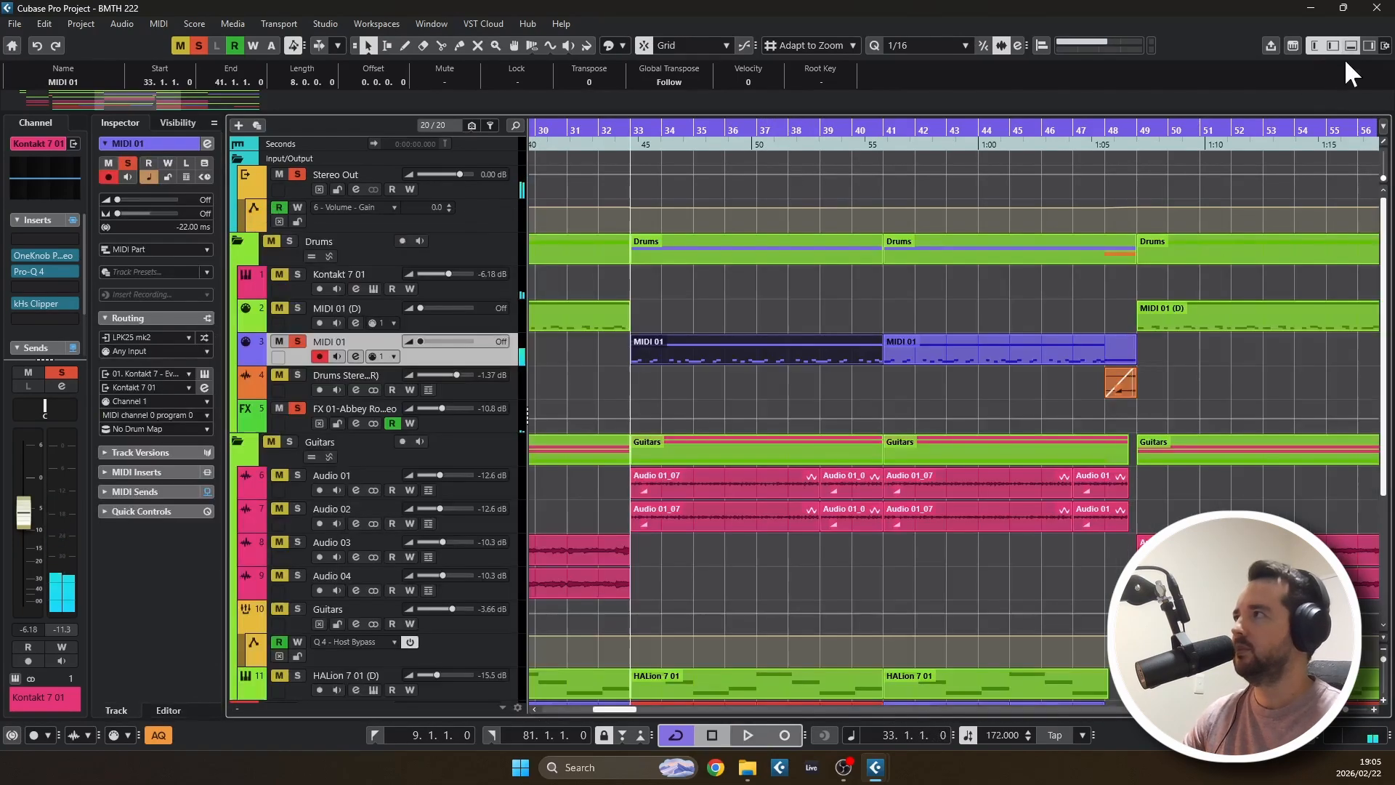
Solo the Guitars group channel and audition the guitar parts from bar 33
scroll(979, 356, down, 1)
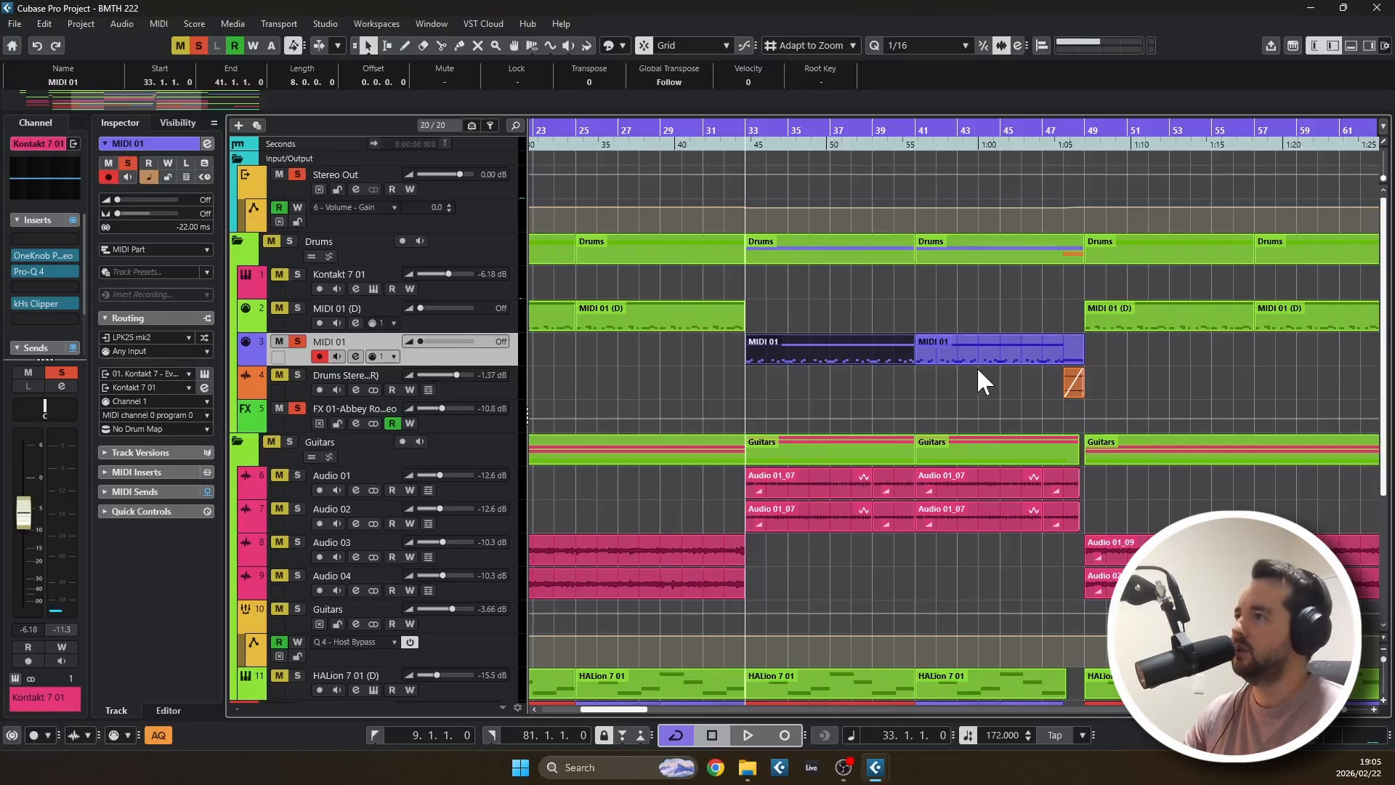
scroll(975, 364, down, 2)
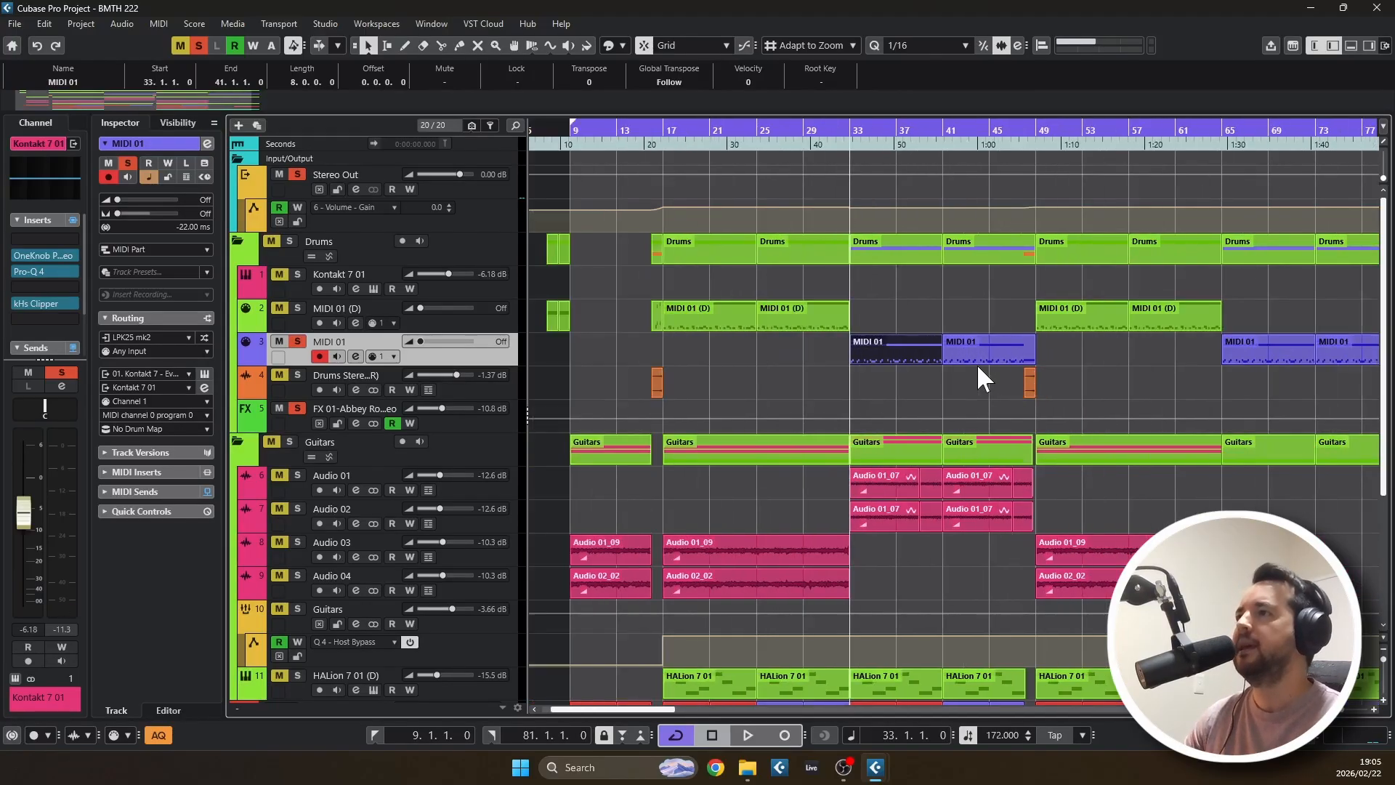
scroll(976, 363, down, 3)
scroll(983, 364, up, 1)
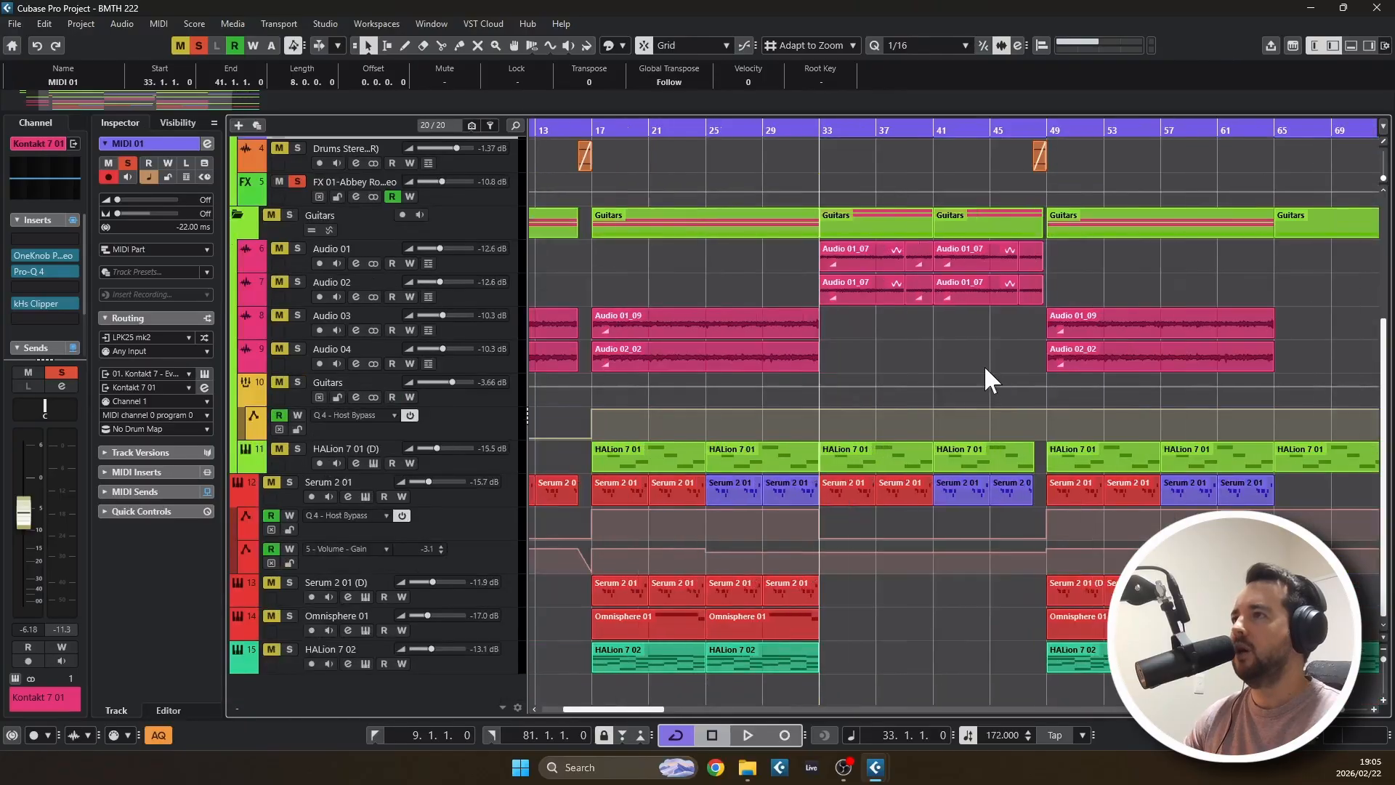
click(299, 382)
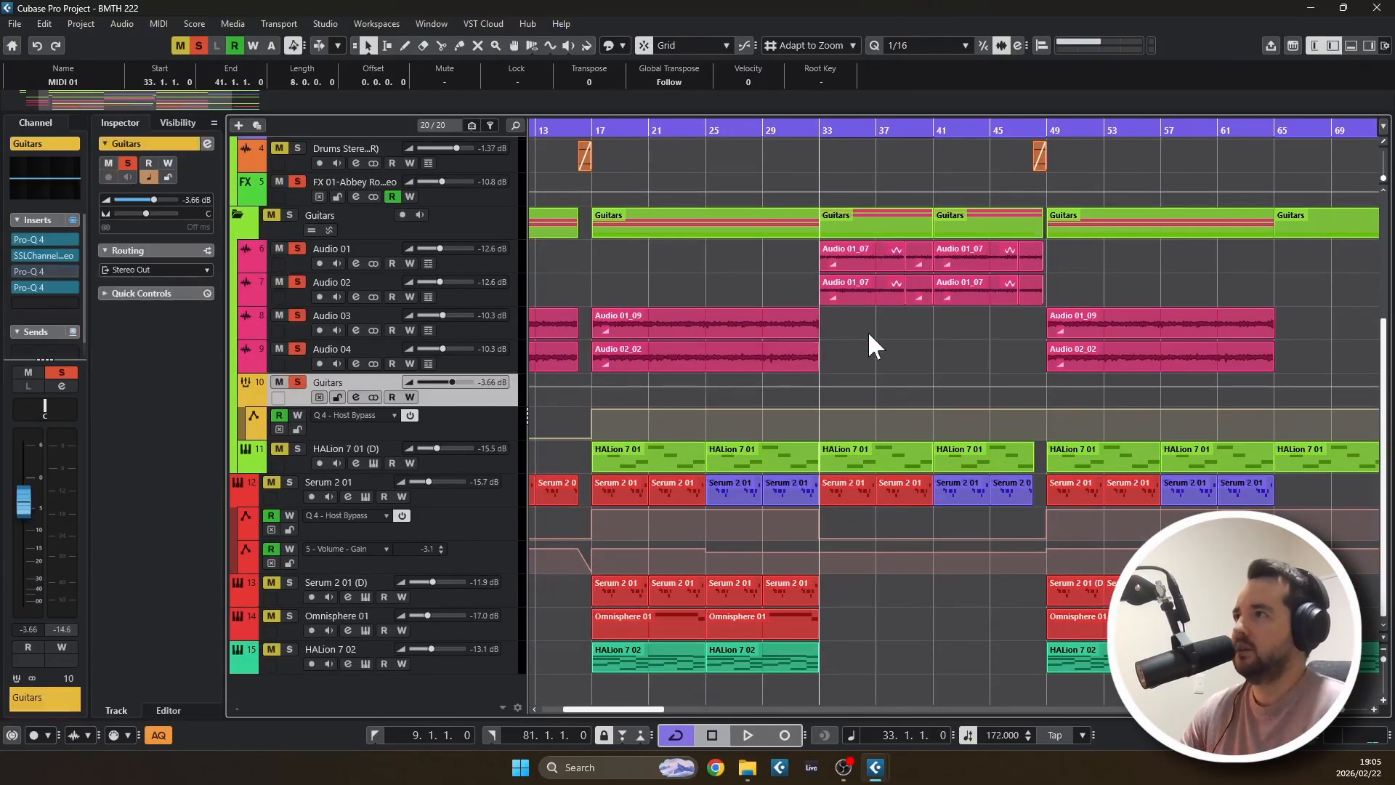
scroll(905, 331, up, 2)
scroll(962, 342, up, 2)
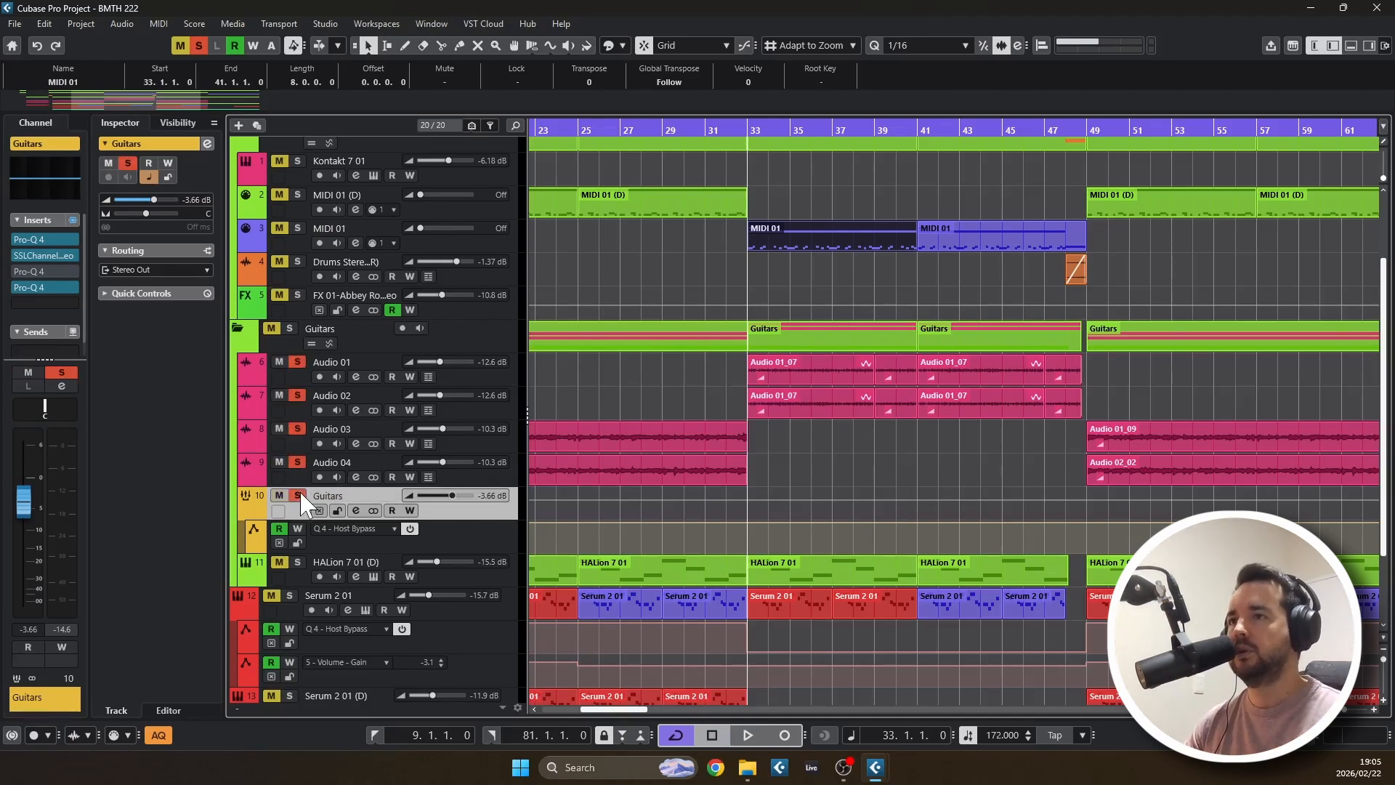
key(space)
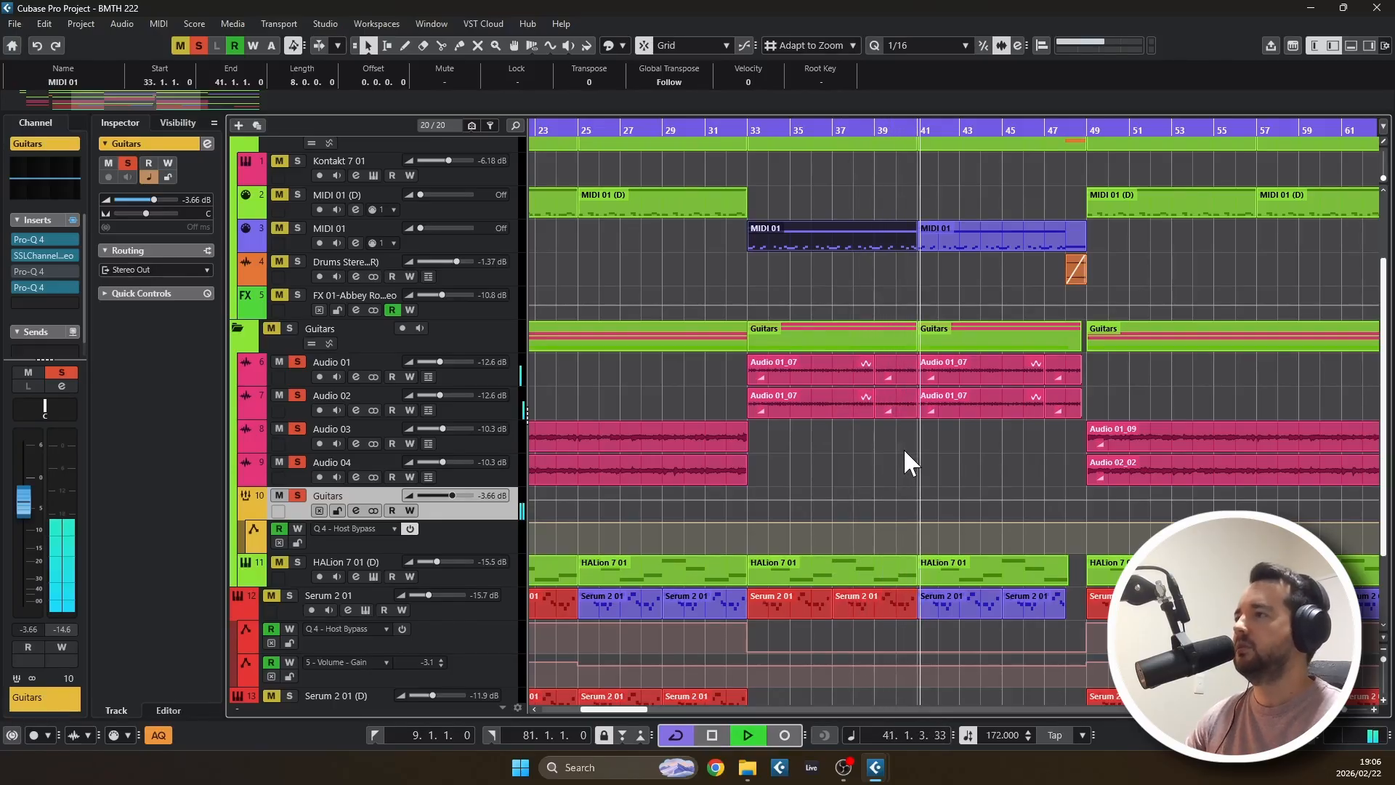
Inspect the Audio 01 and Audio 02 guitar clips between bars 33 and 49 up close and stop playback
scroll(1142, 385, up, 3)
scroll(1133, 383, up, 4)
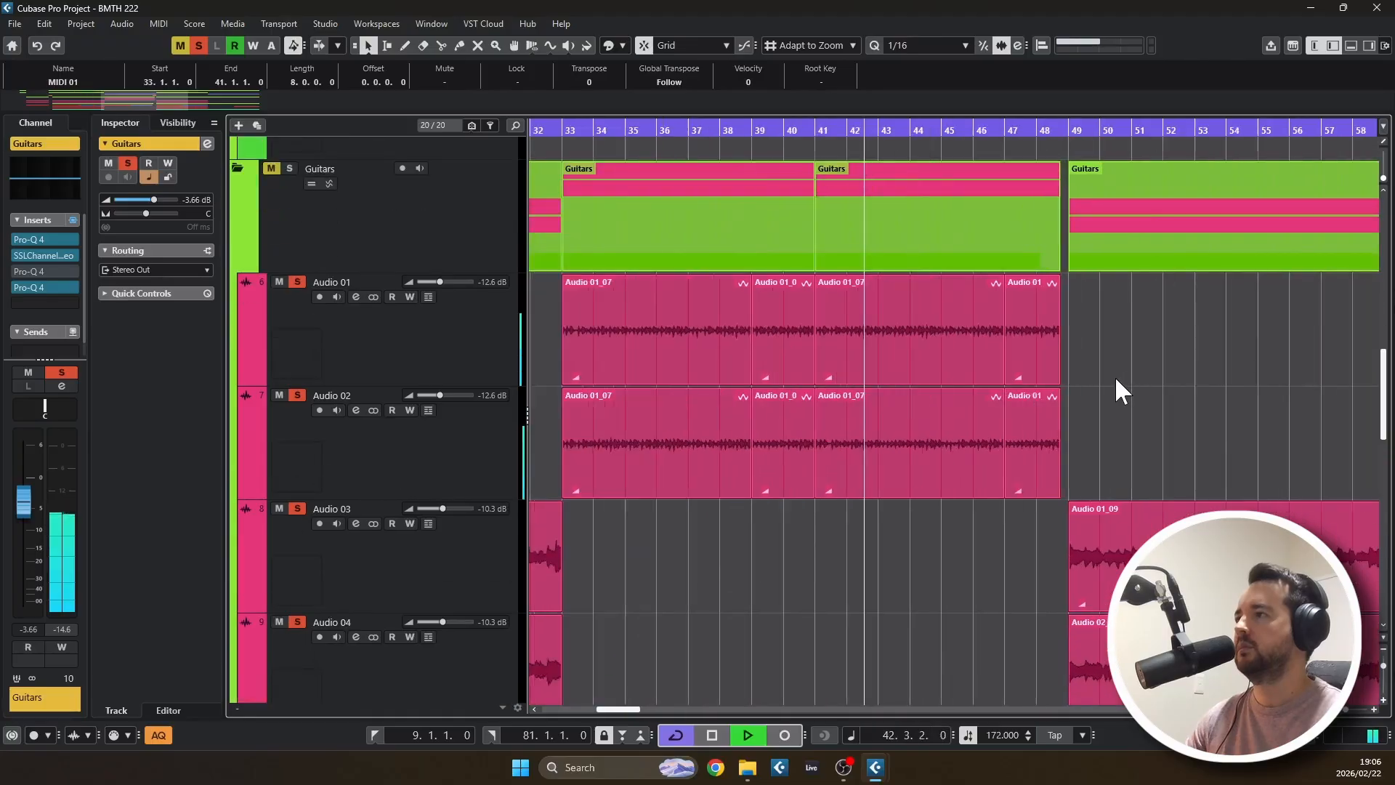
scroll(1010, 394, down, 2)
scroll(1011, 394, down, 3)
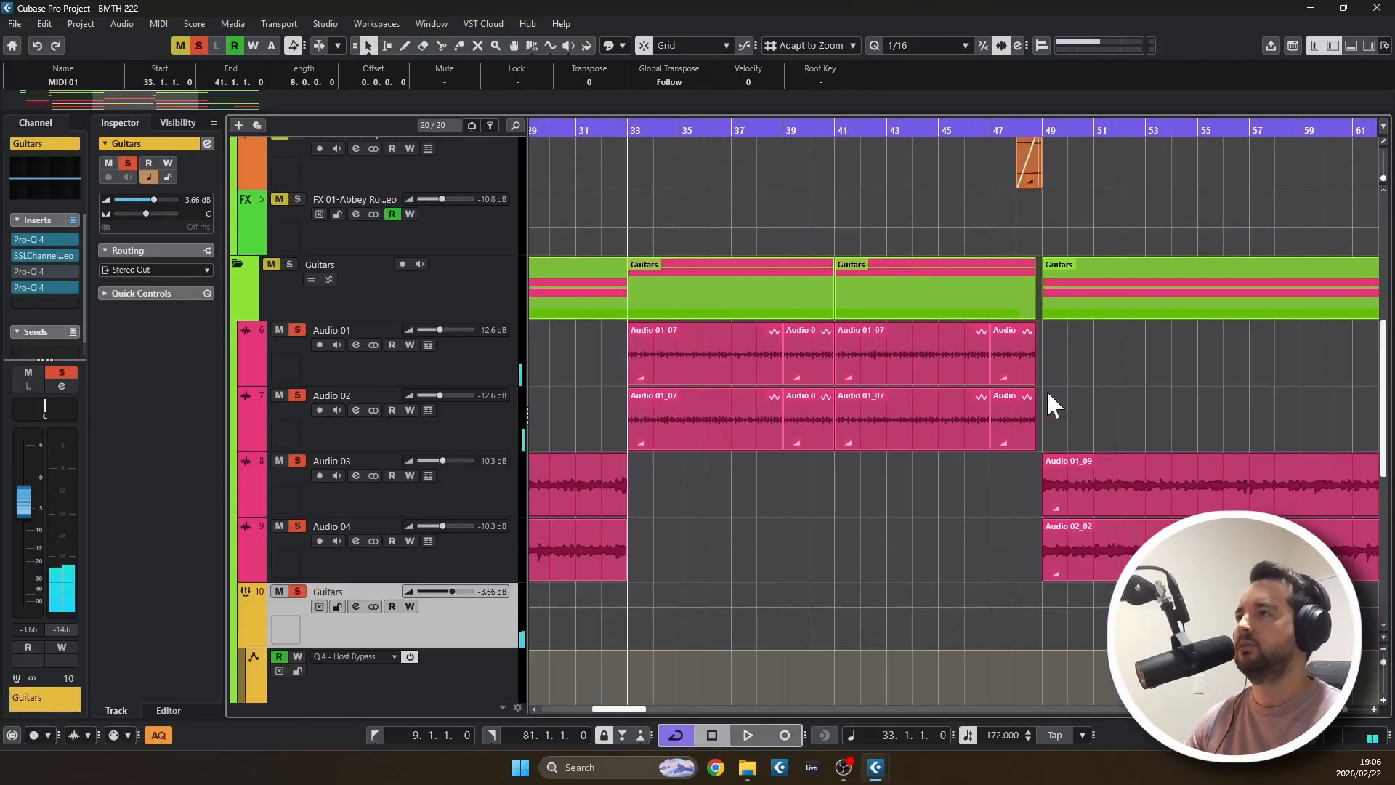
scroll(1043, 404, down, 1)
scroll(896, 409, down, 2)
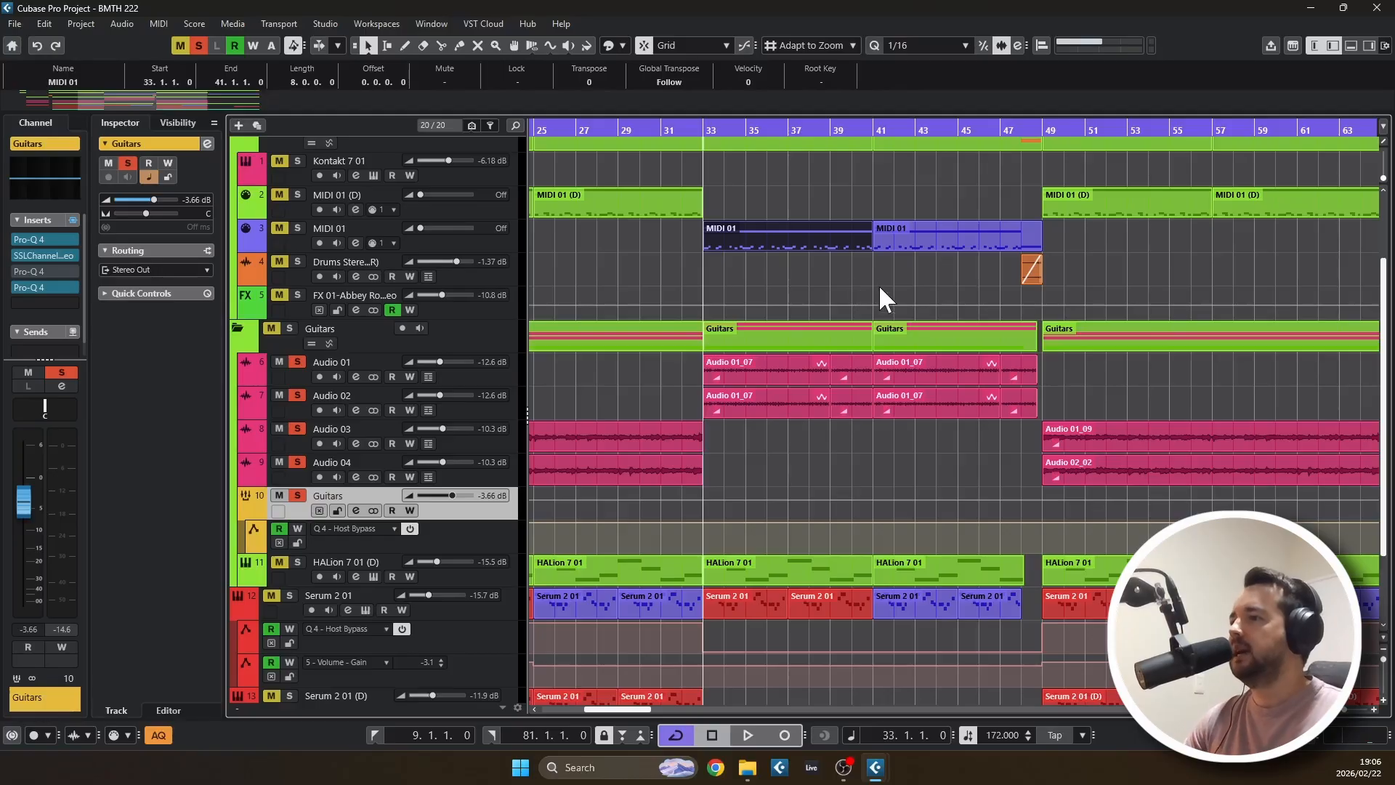
Solo Serum 2 01 alongside the guitars, audition from bar 33 and check the filter curve in its second Pro-Q 4
scroll(878, 285, down, 3)
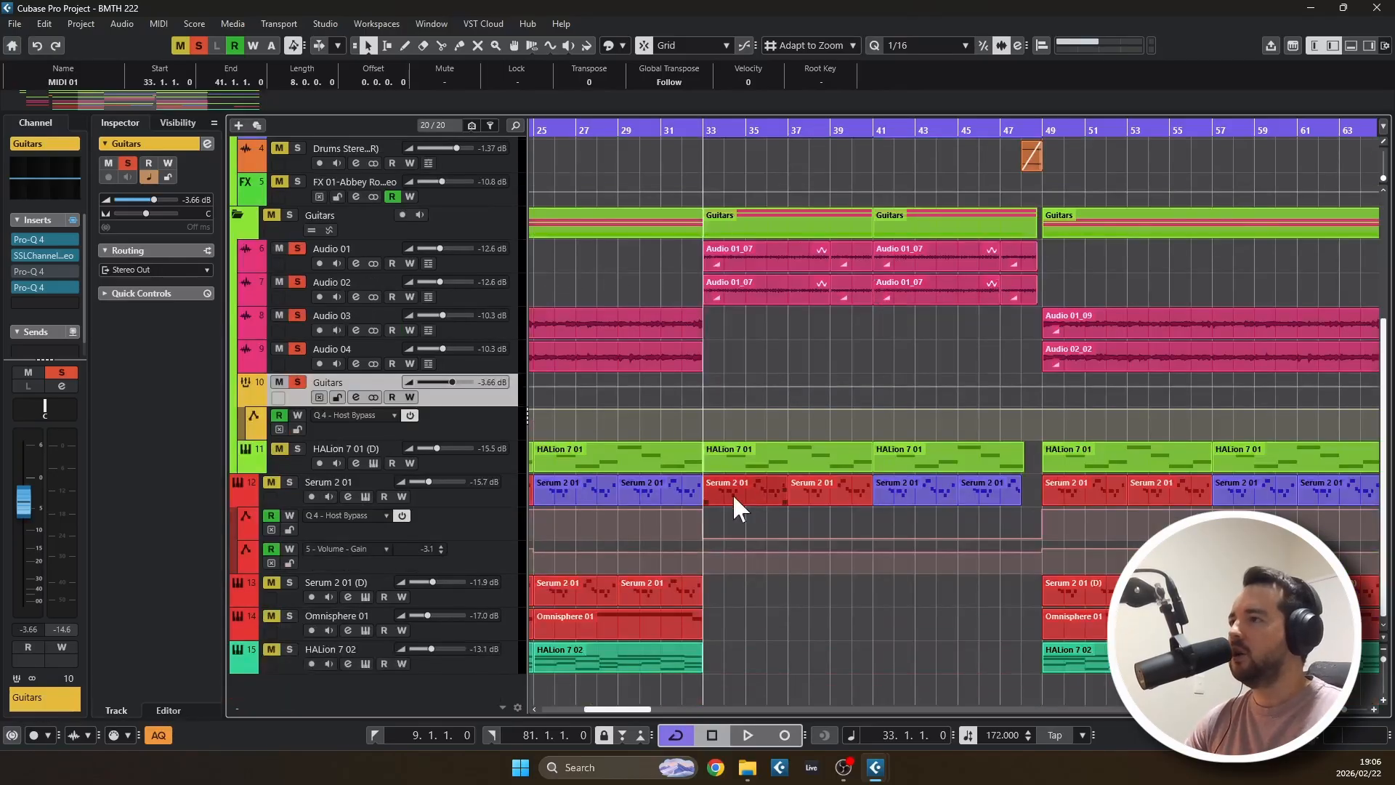
click(293, 482)
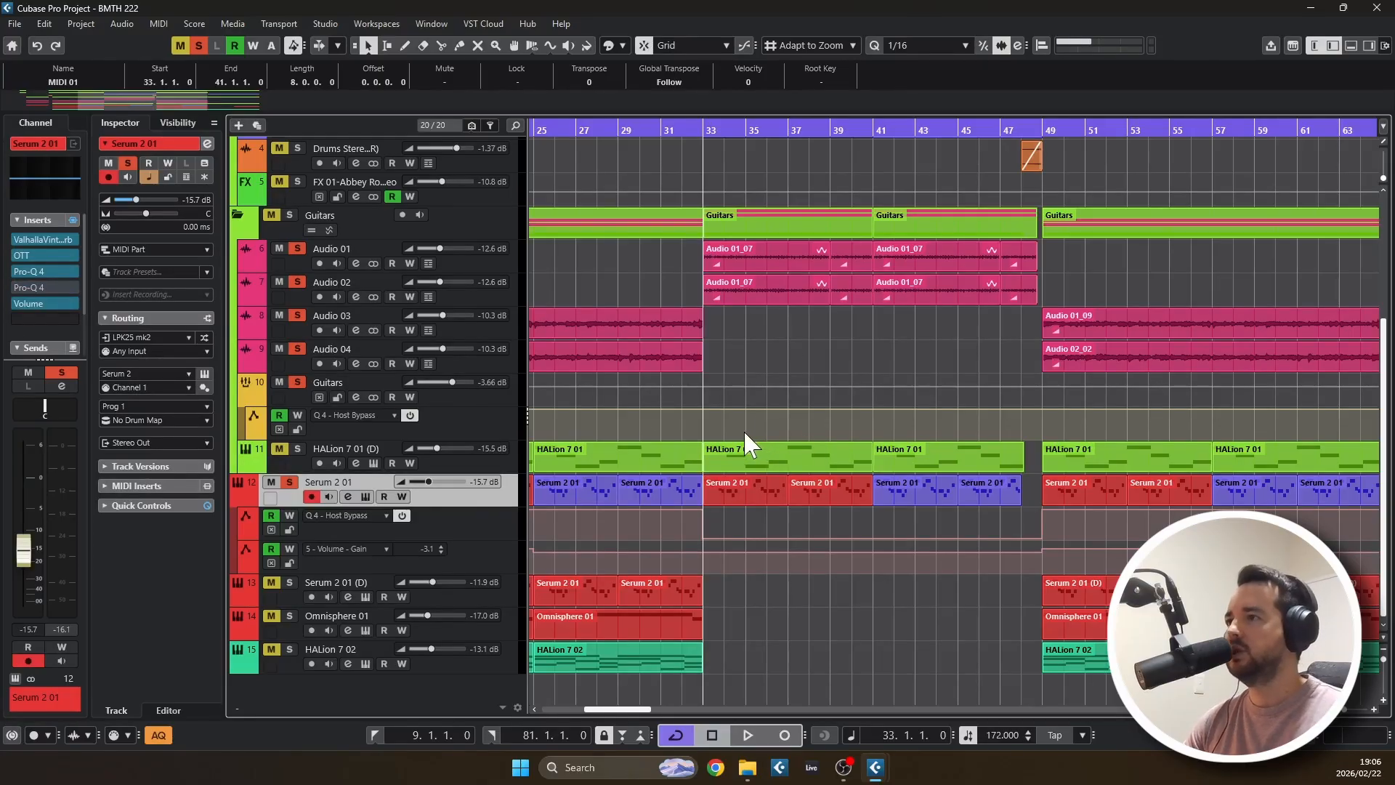
key(space)
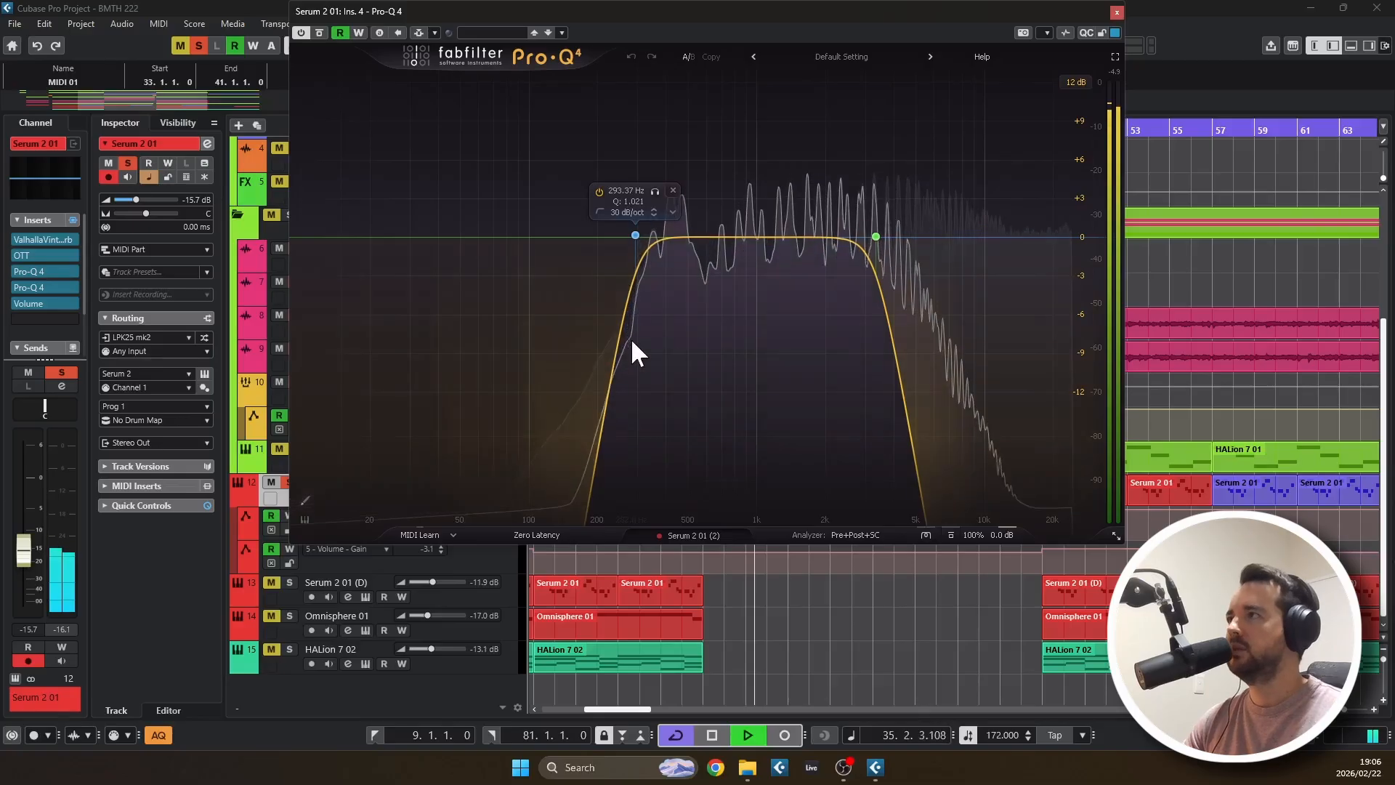
click(1116, 12)
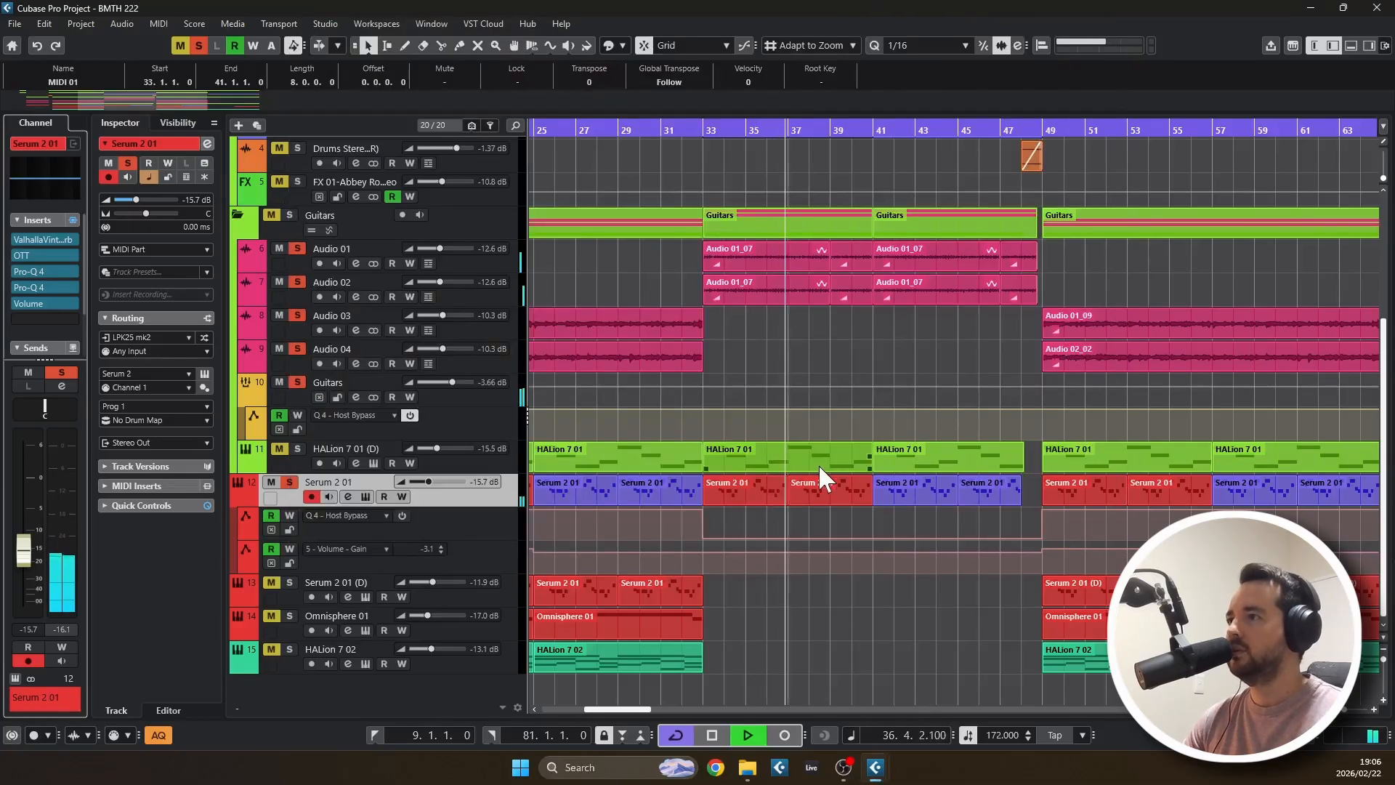
View the notes of the Serum 2 01 part at bar 33, close the editor and keep auditioning it with the guitars up to about bar 47
double_click(747, 484)
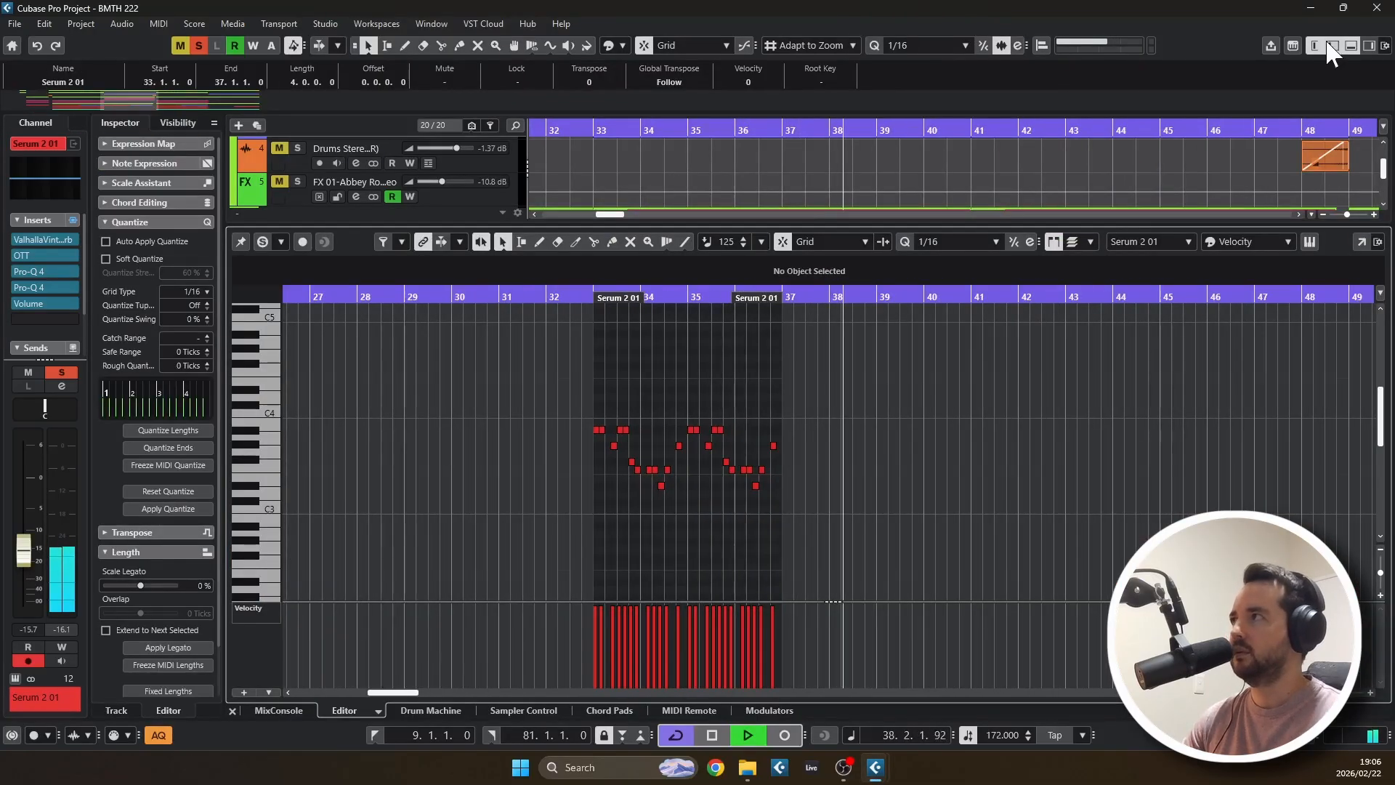
click(1350, 45)
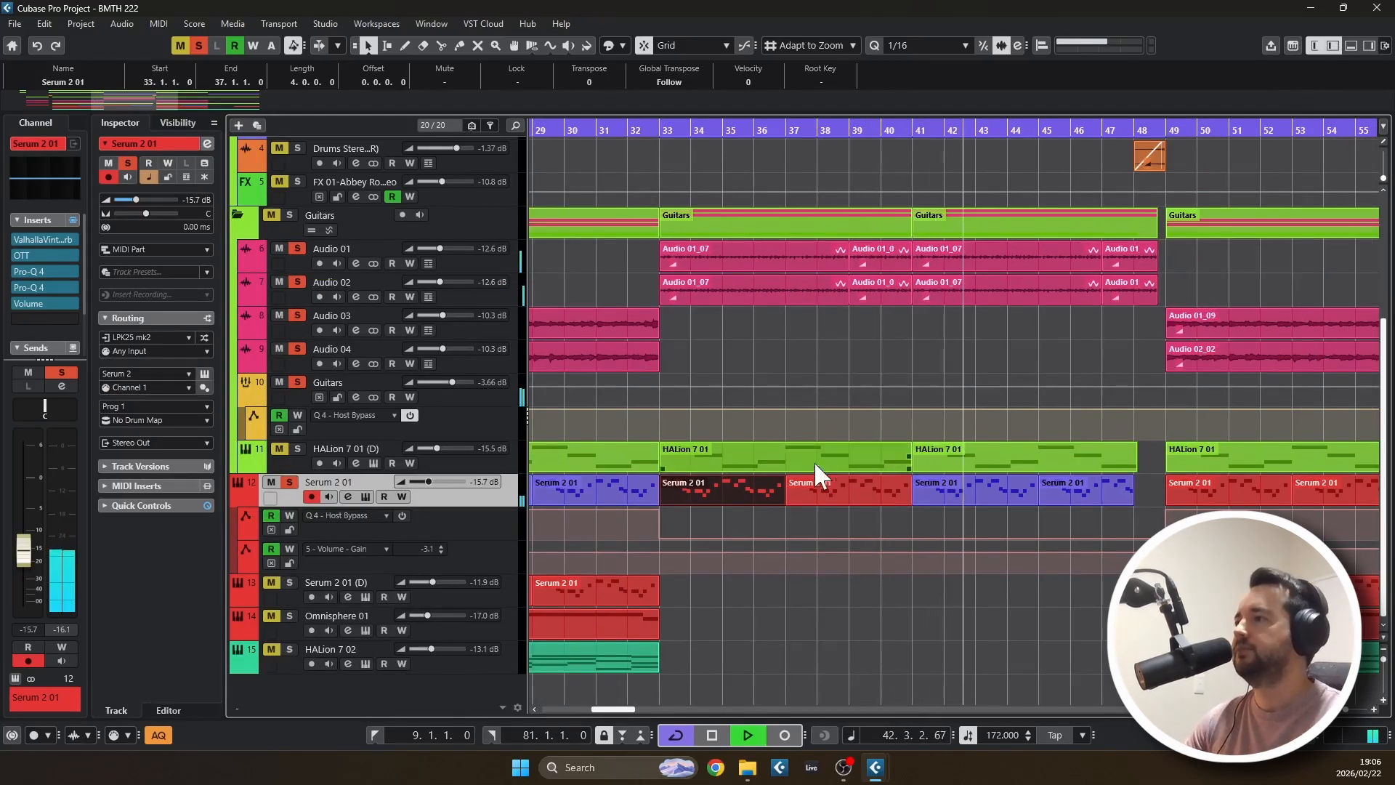
scroll(775, 458, down, 2)
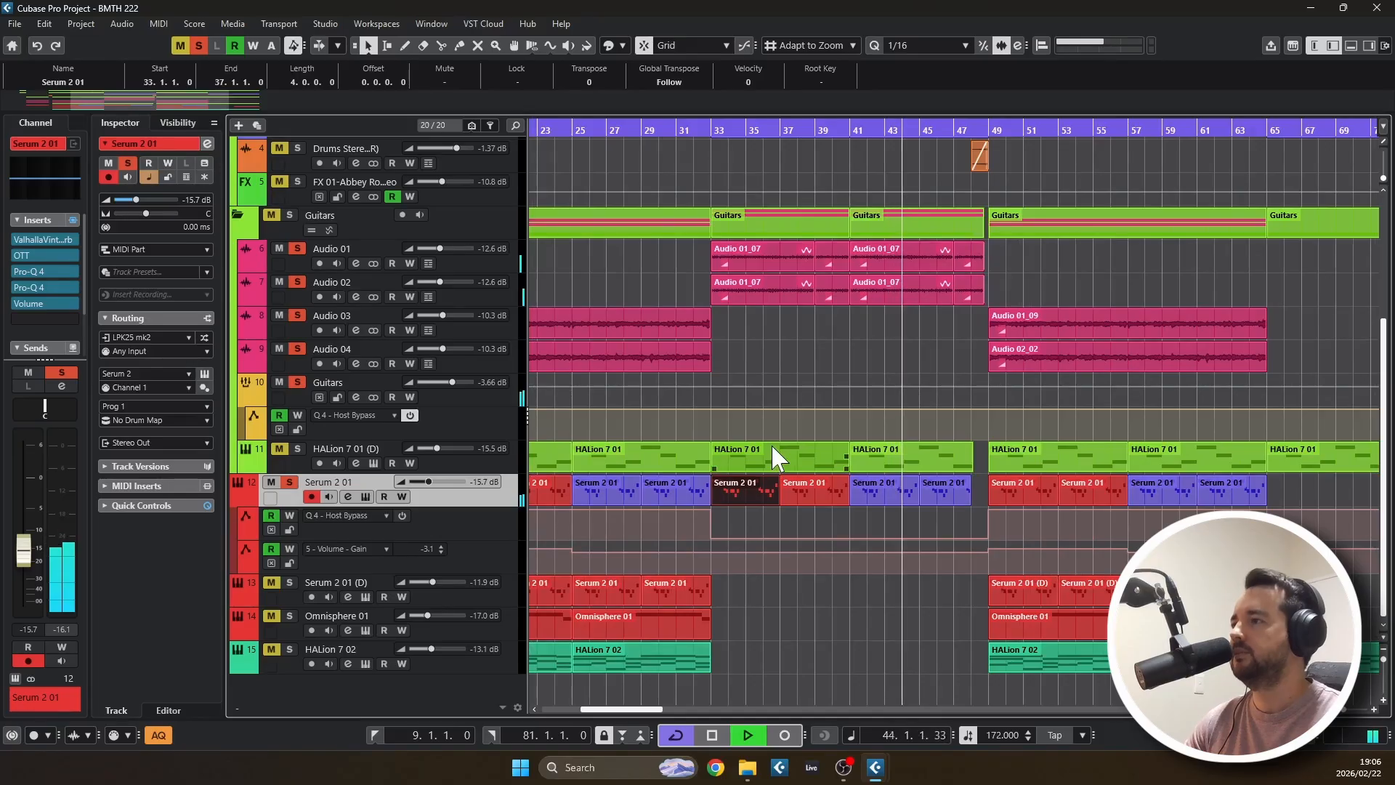
scroll(773, 456, up, 4)
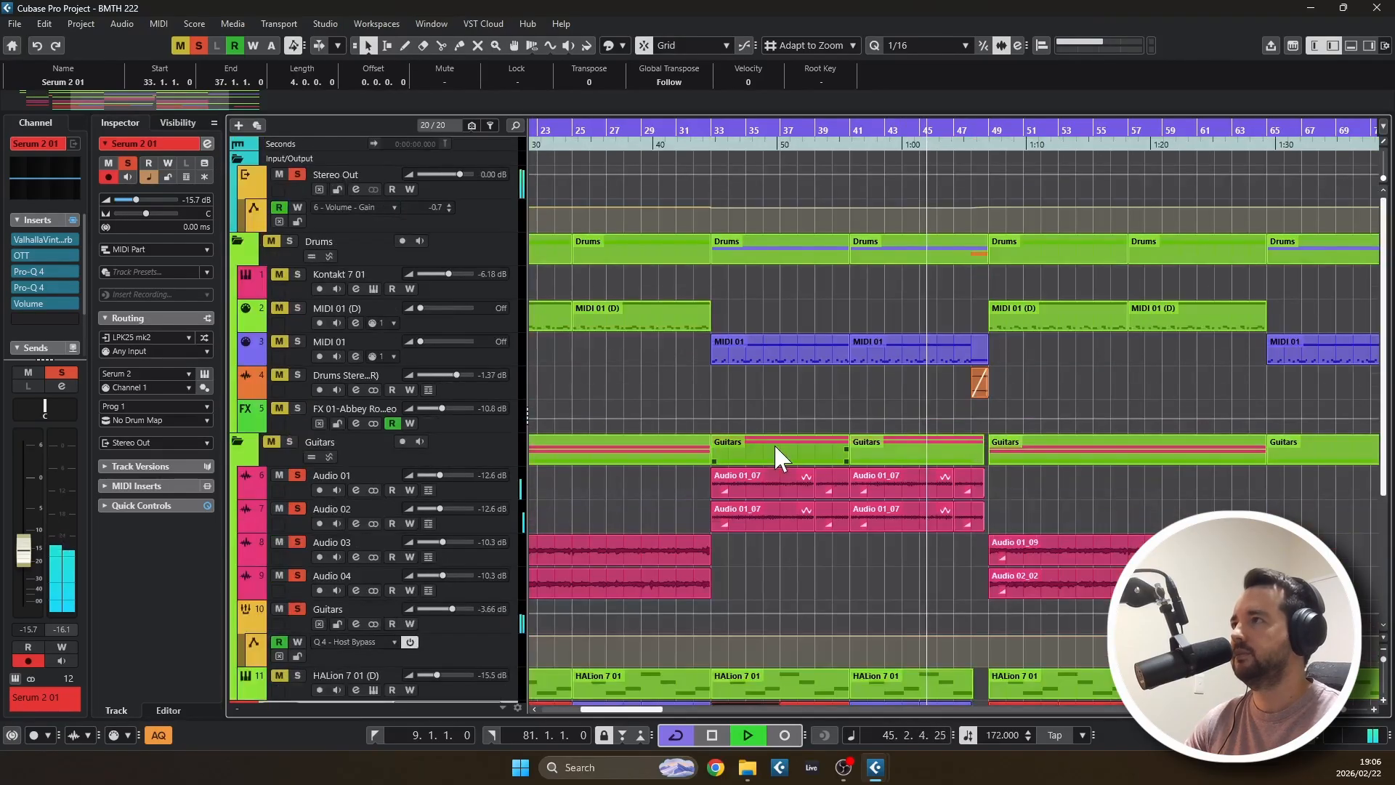
scroll(774, 450, down, 4)
scroll(1017, 396, up, 2)
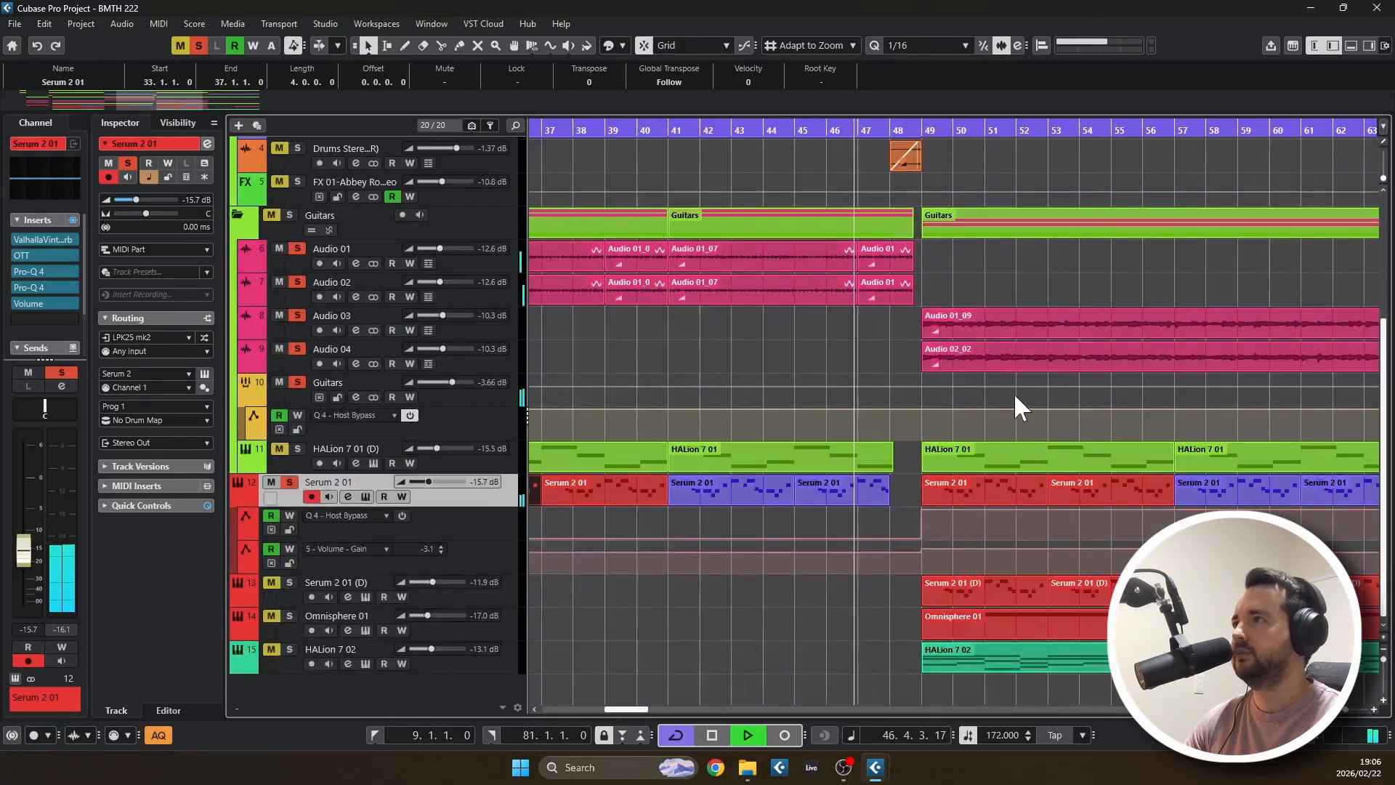
scroll(1012, 392, up, 4)
key(space)
Solo the Drums Stereo render track alongside the guitars and audition the transition from bar 48
scroll(1004, 396, down, 2)
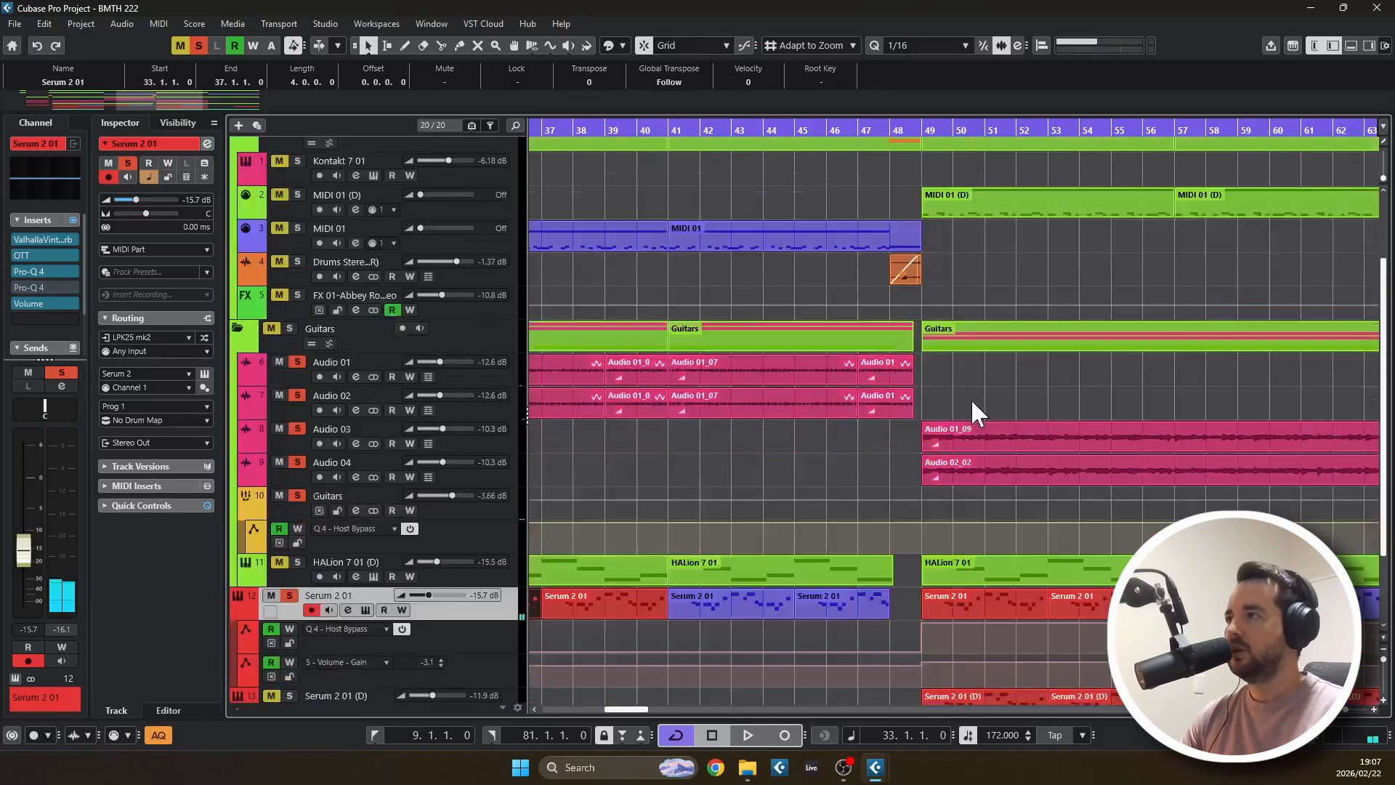
scroll(970, 398, down, 2)
scroll(970, 398, down, 2)
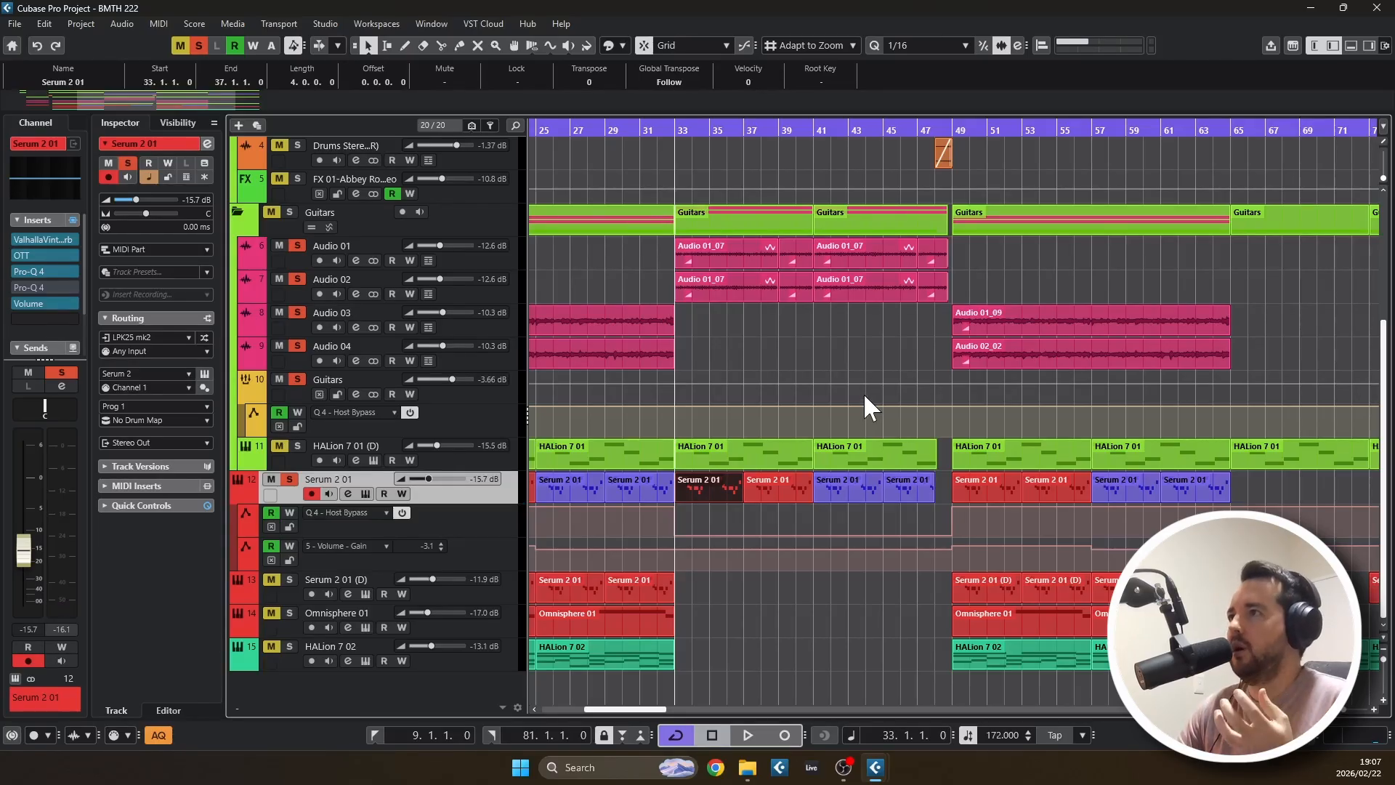
scroll(836, 370, up, 4)
scroll(953, 368, up, 3)
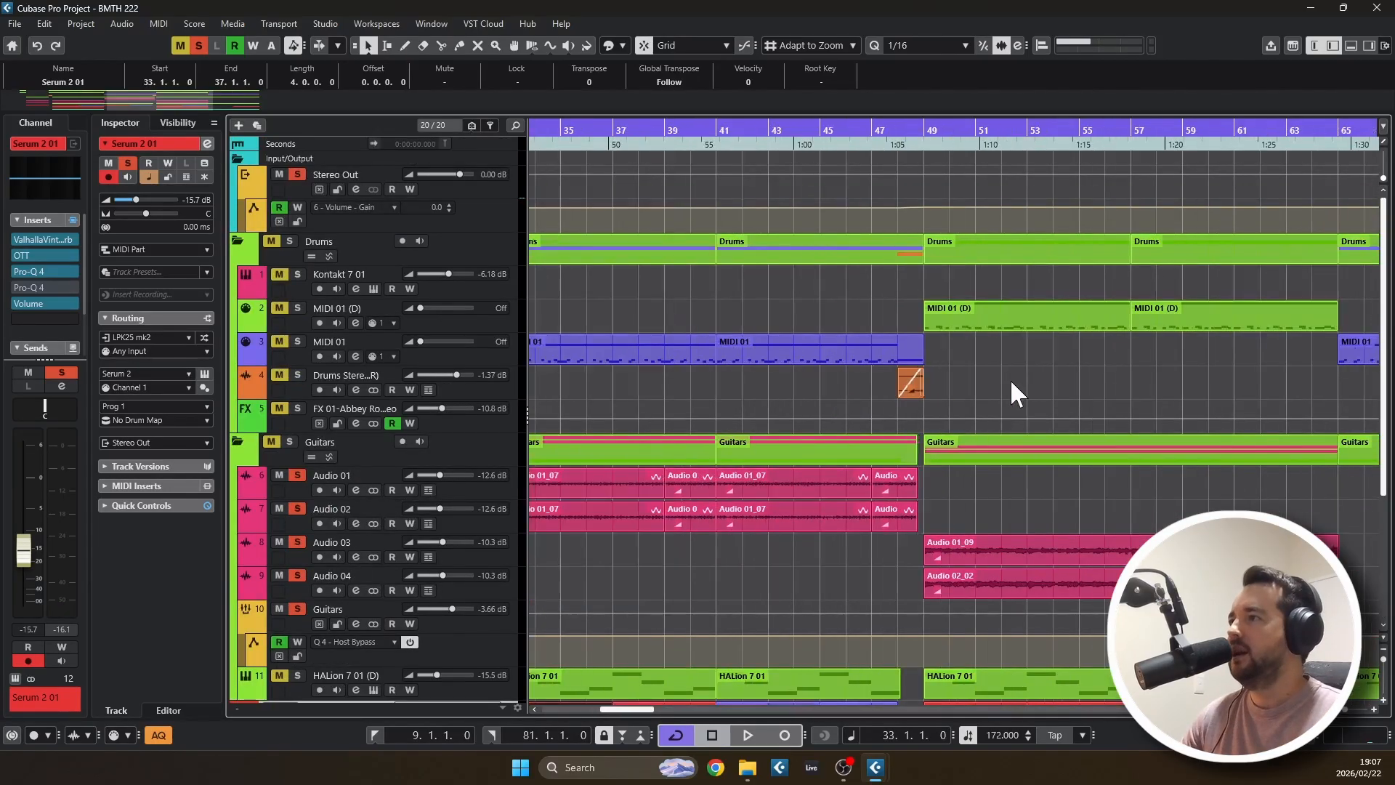
click(841, 127)
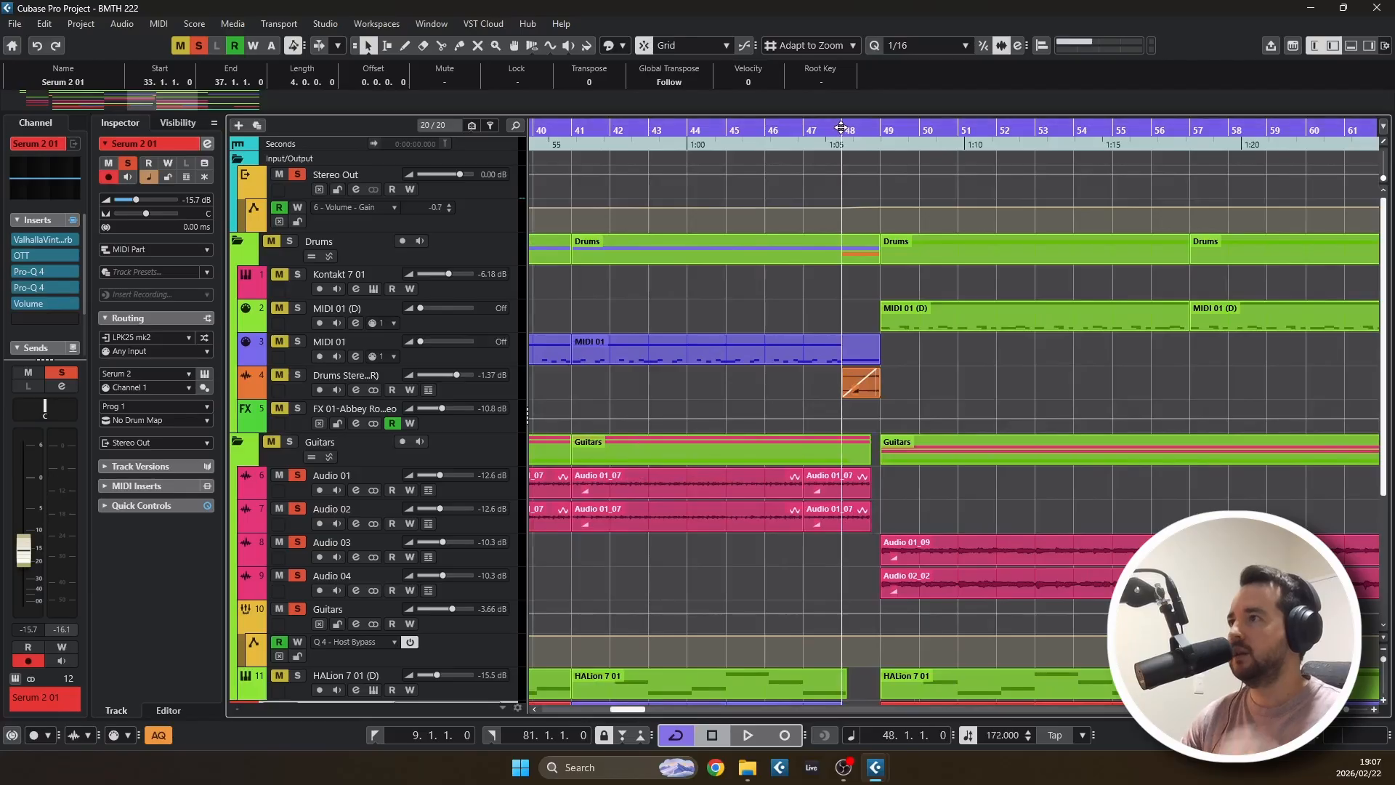
click(275, 380)
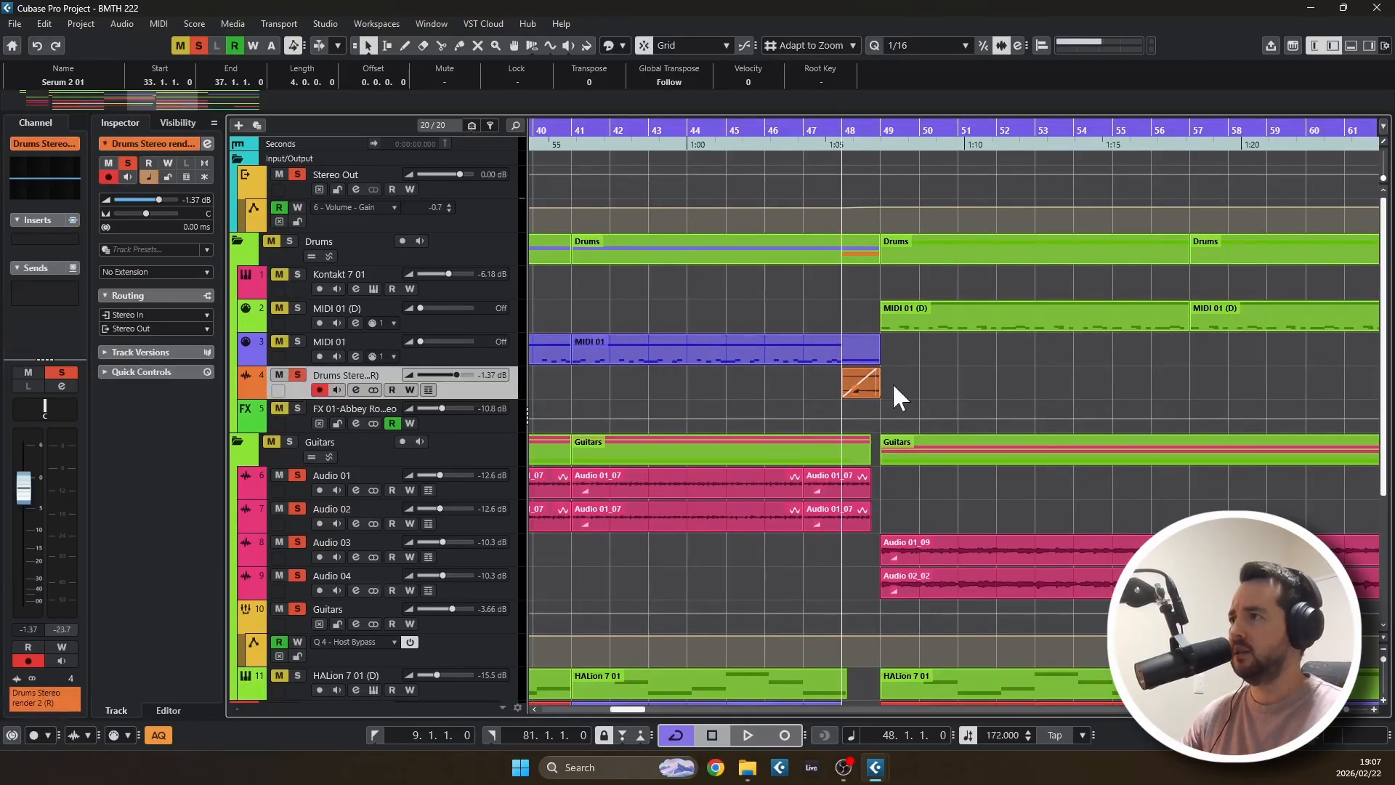
scroll(878, 408, up, 1)
key(space)
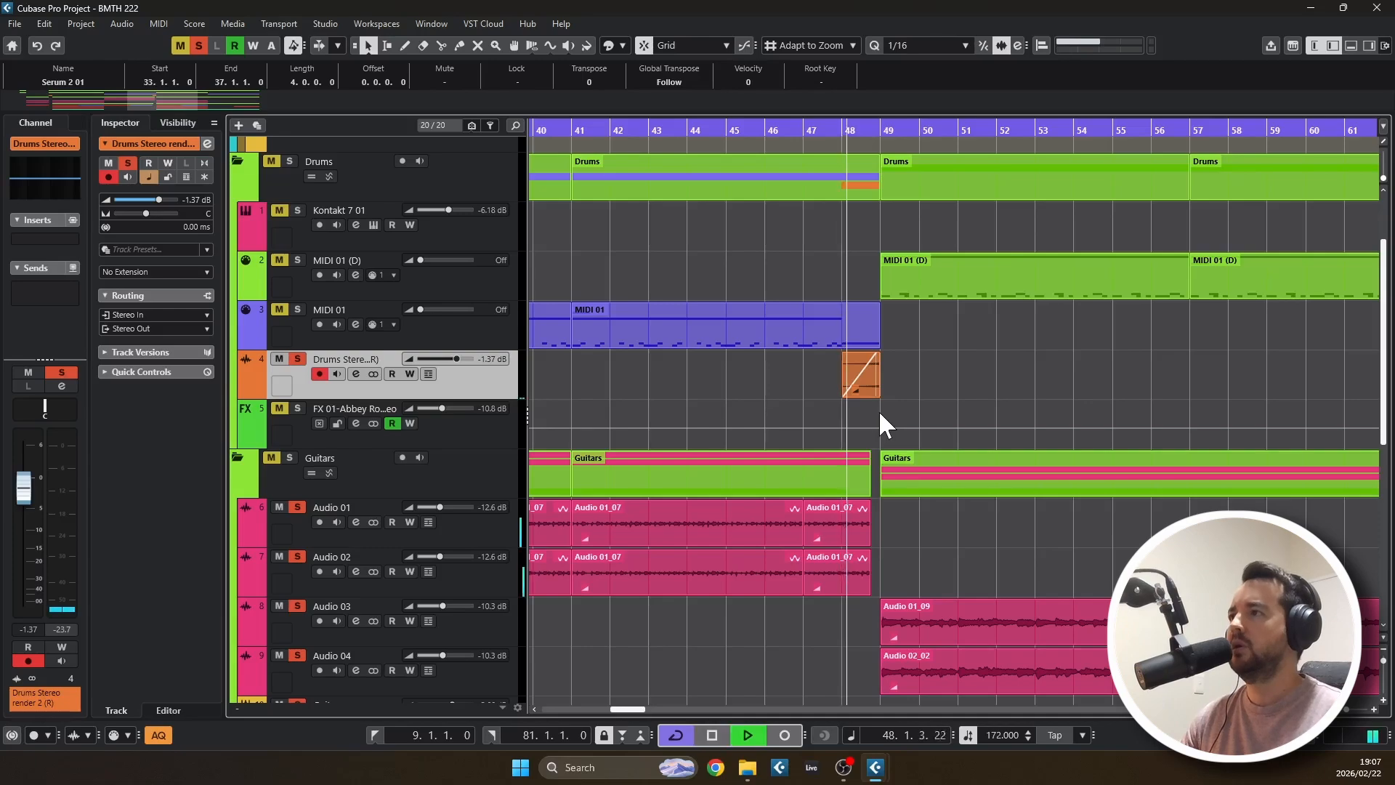
Solo the MIDI 01 drum track, view its notes around bar 48 and audition the drum fill leading into bar 49
scroll(901, 409, up, 1)
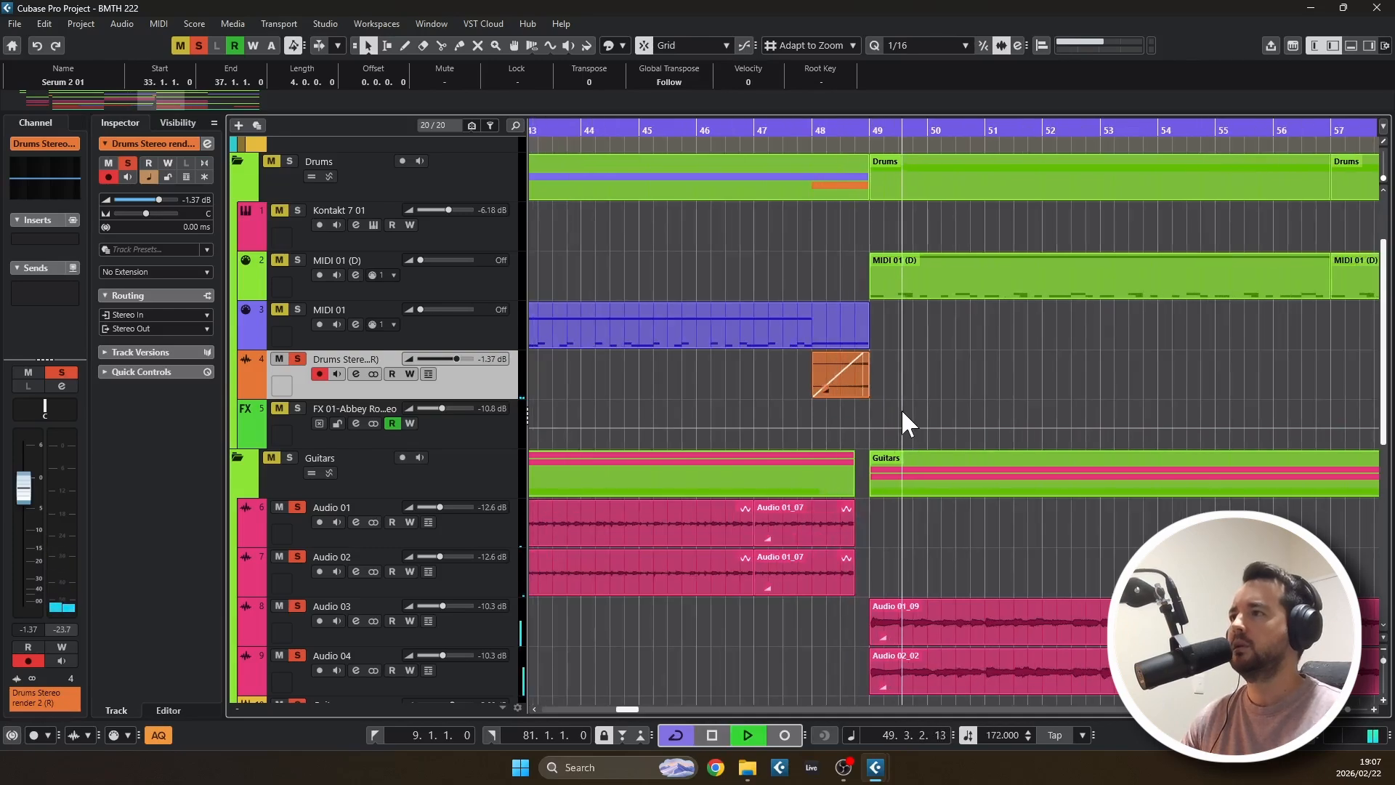
key(space)
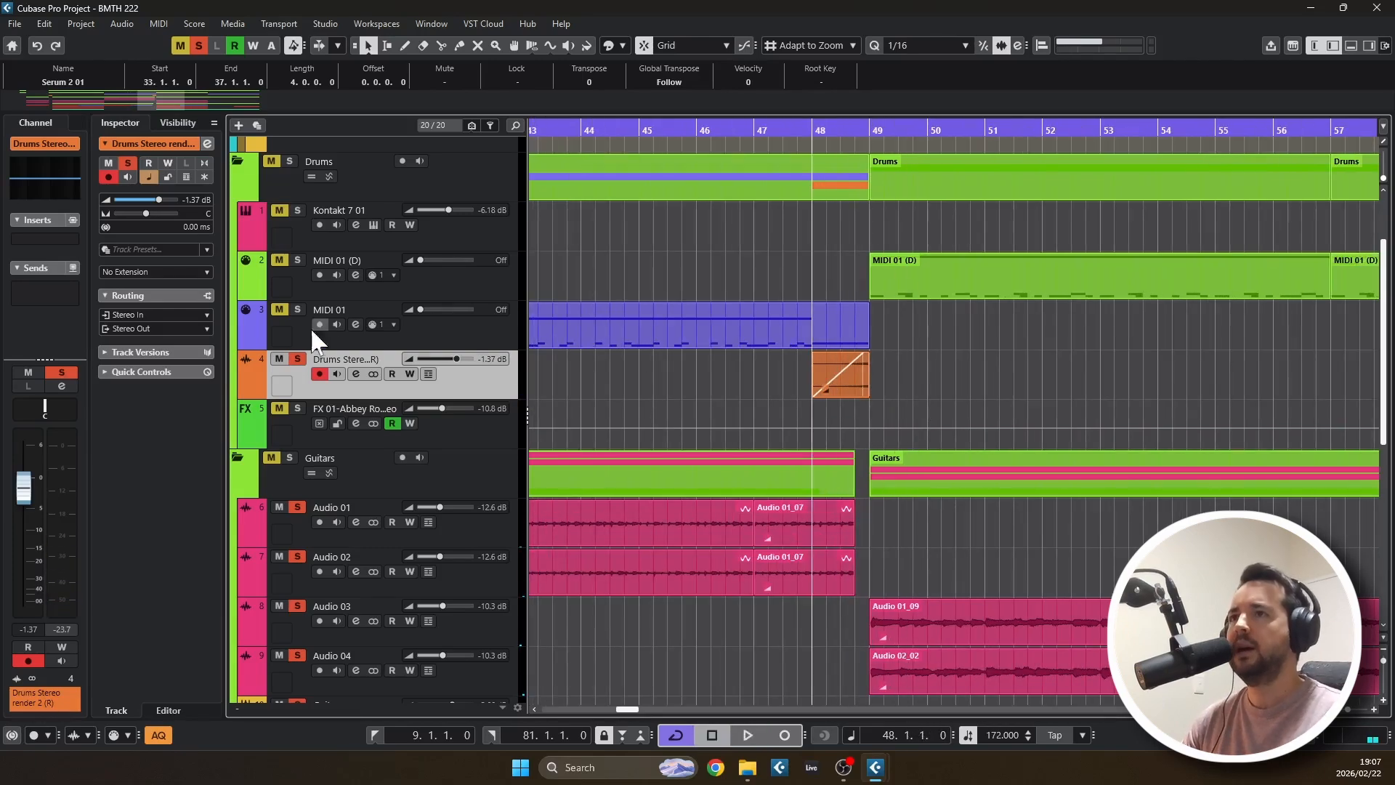
click(302, 307)
double_click(756, 303)
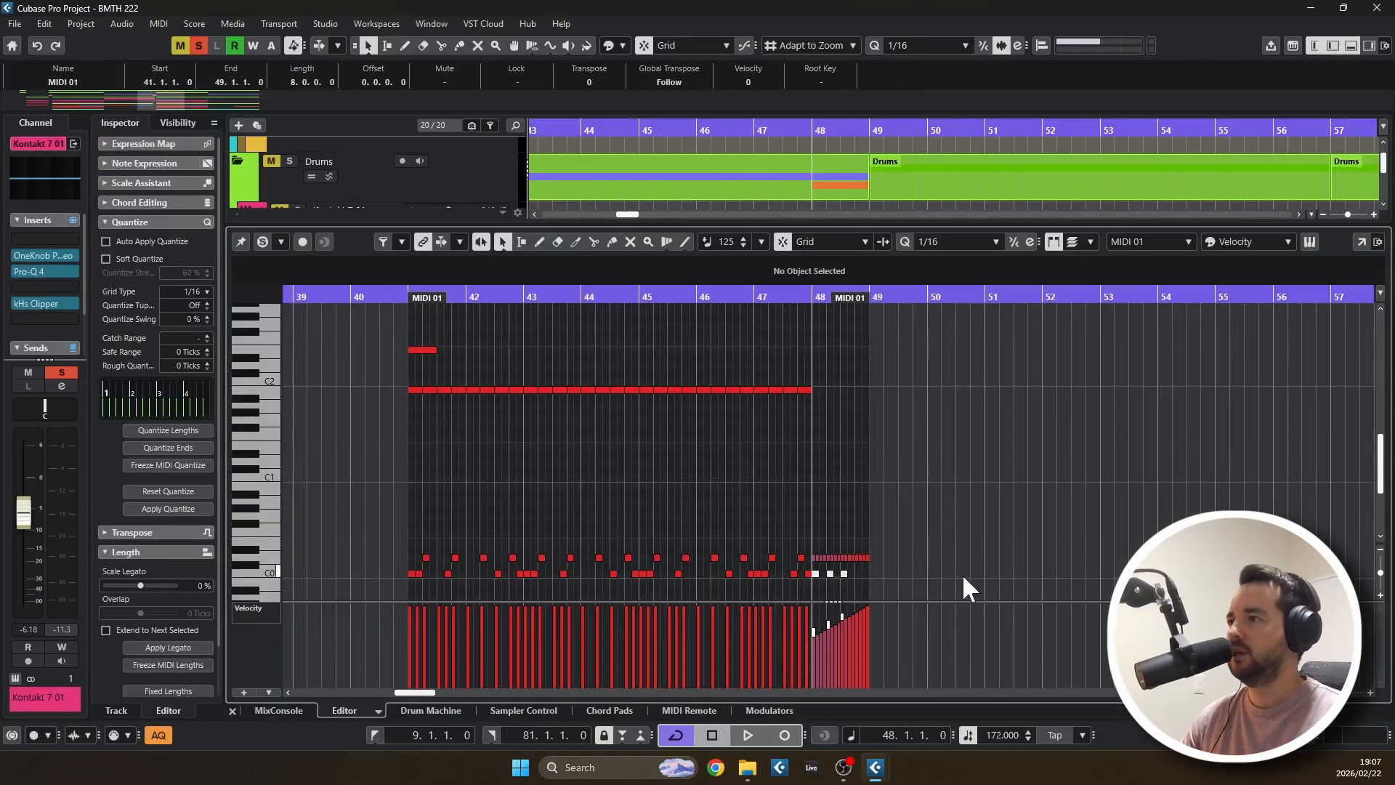
scroll(886, 519, down, 3)
scroll(873, 508, up, 4)
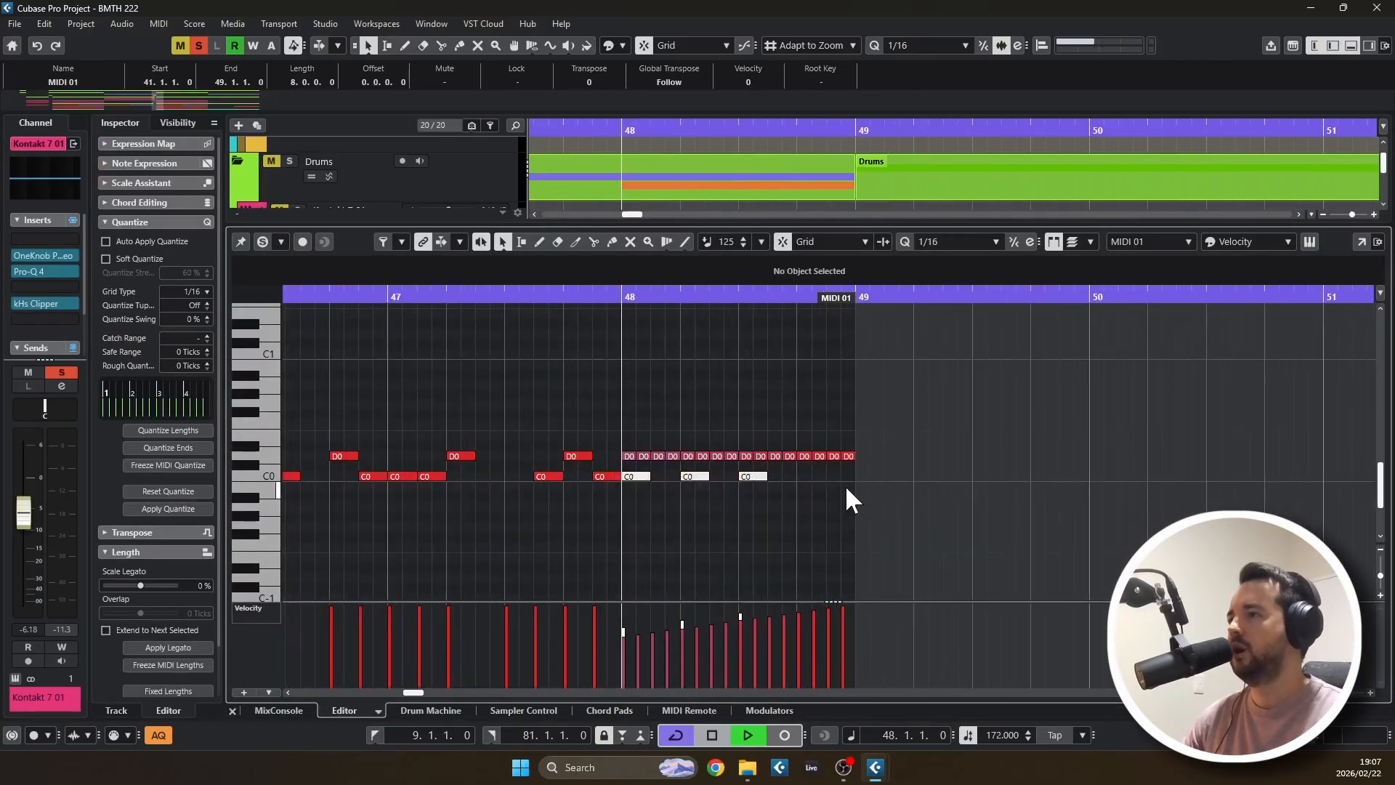
key(space)
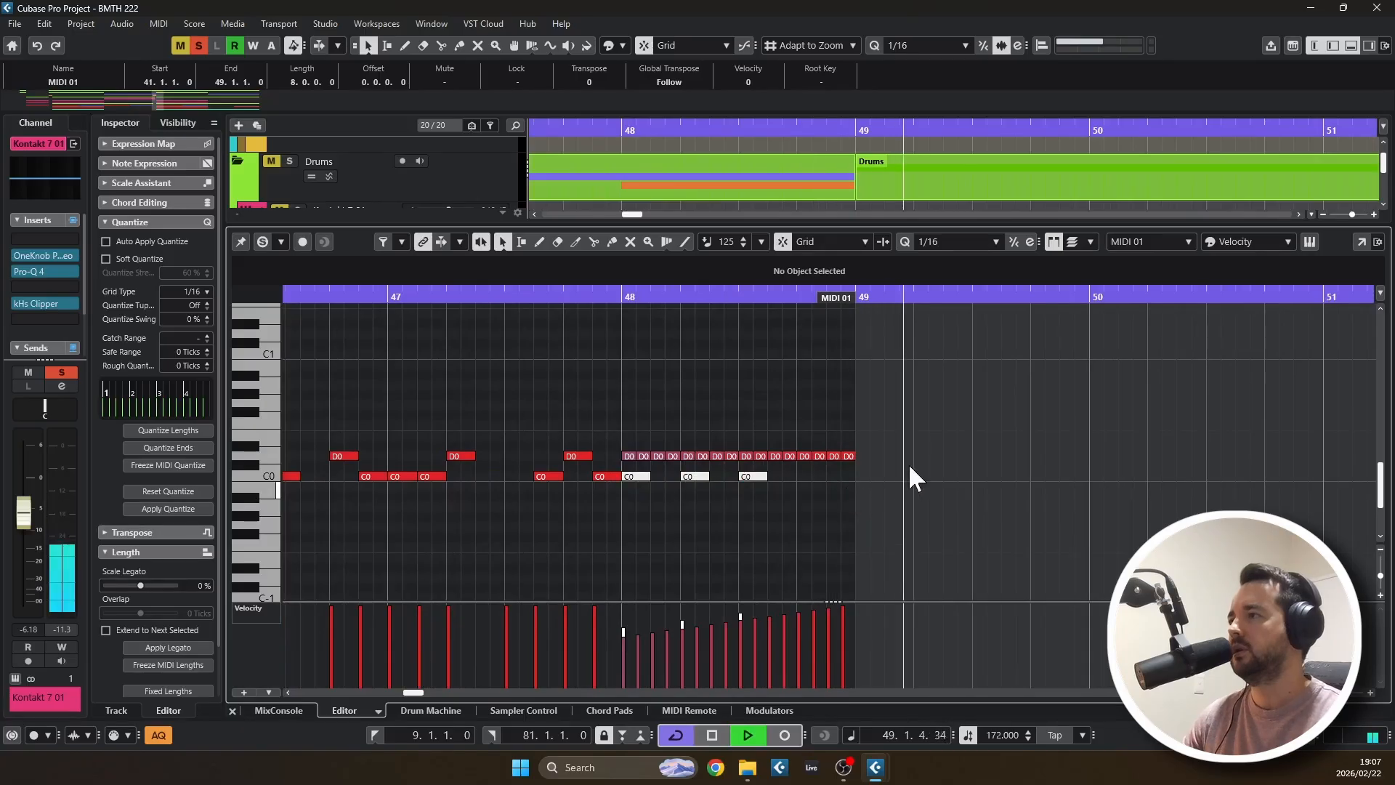
key(space)
click(1350, 45)
scroll(900, 383, down, 4)
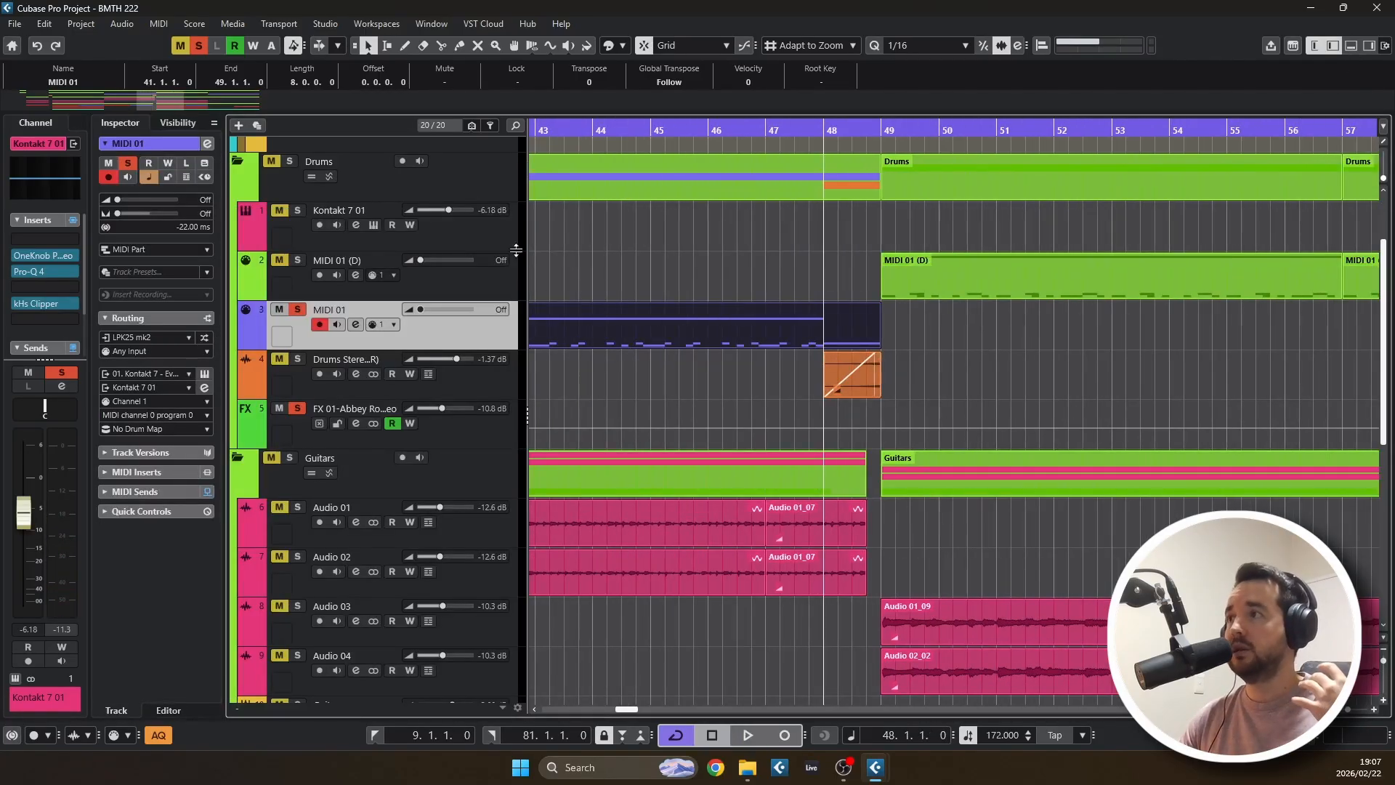
Clear all solos and audition the full mix from bar 48 to about bar 57
click(199, 43)
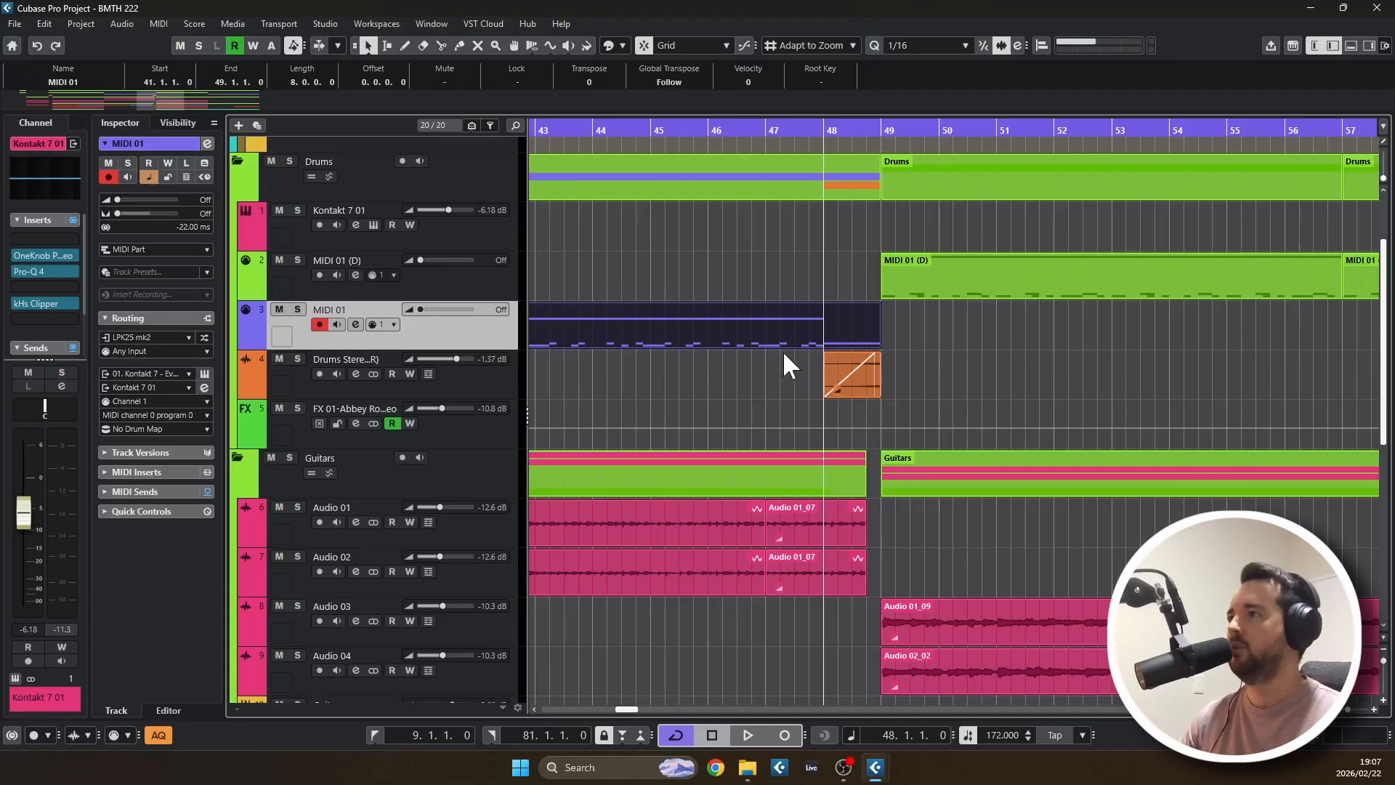
scroll(798, 359, down, 3)
scroll(745, 372, up, 3)
scroll(745, 372, down, 3)
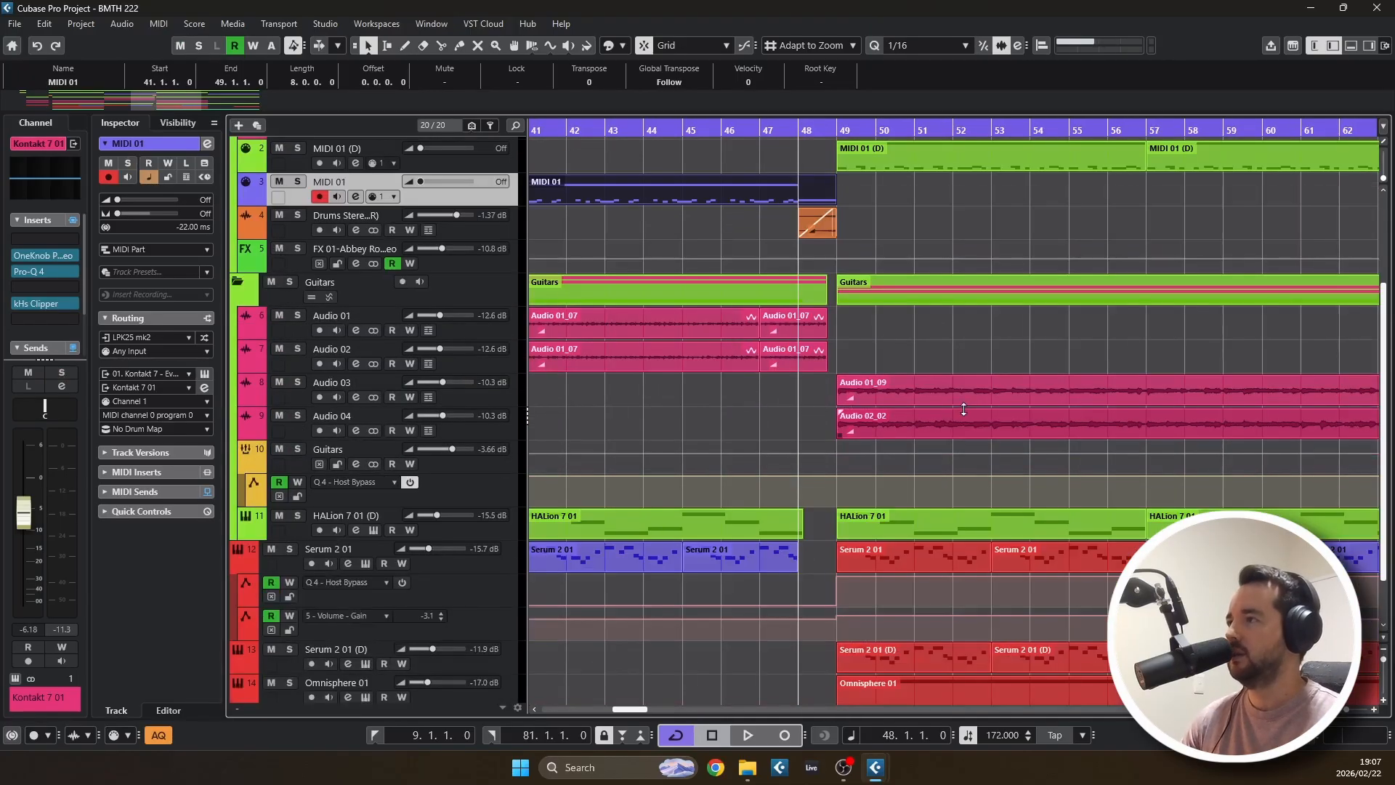
scroll(863, 389, down, 2)
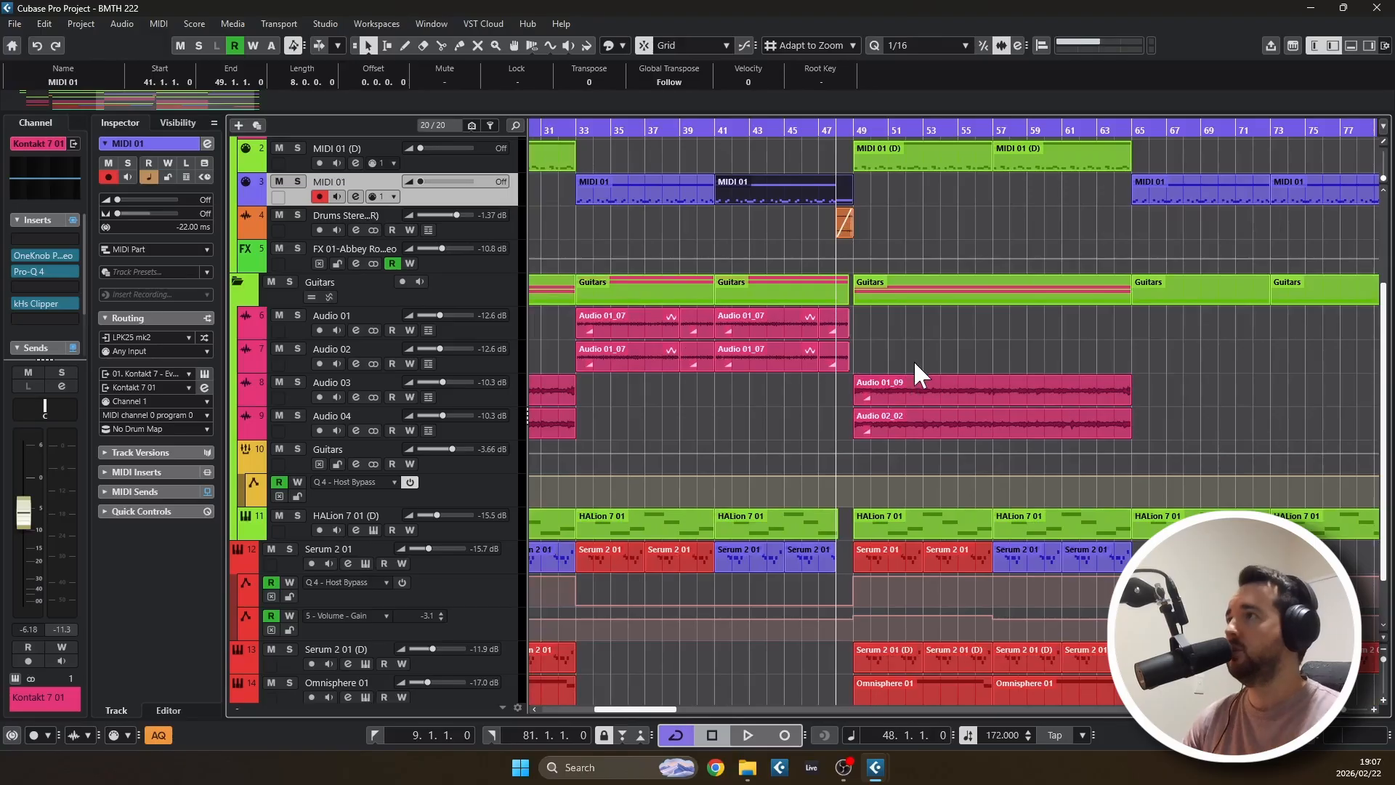
key(space)
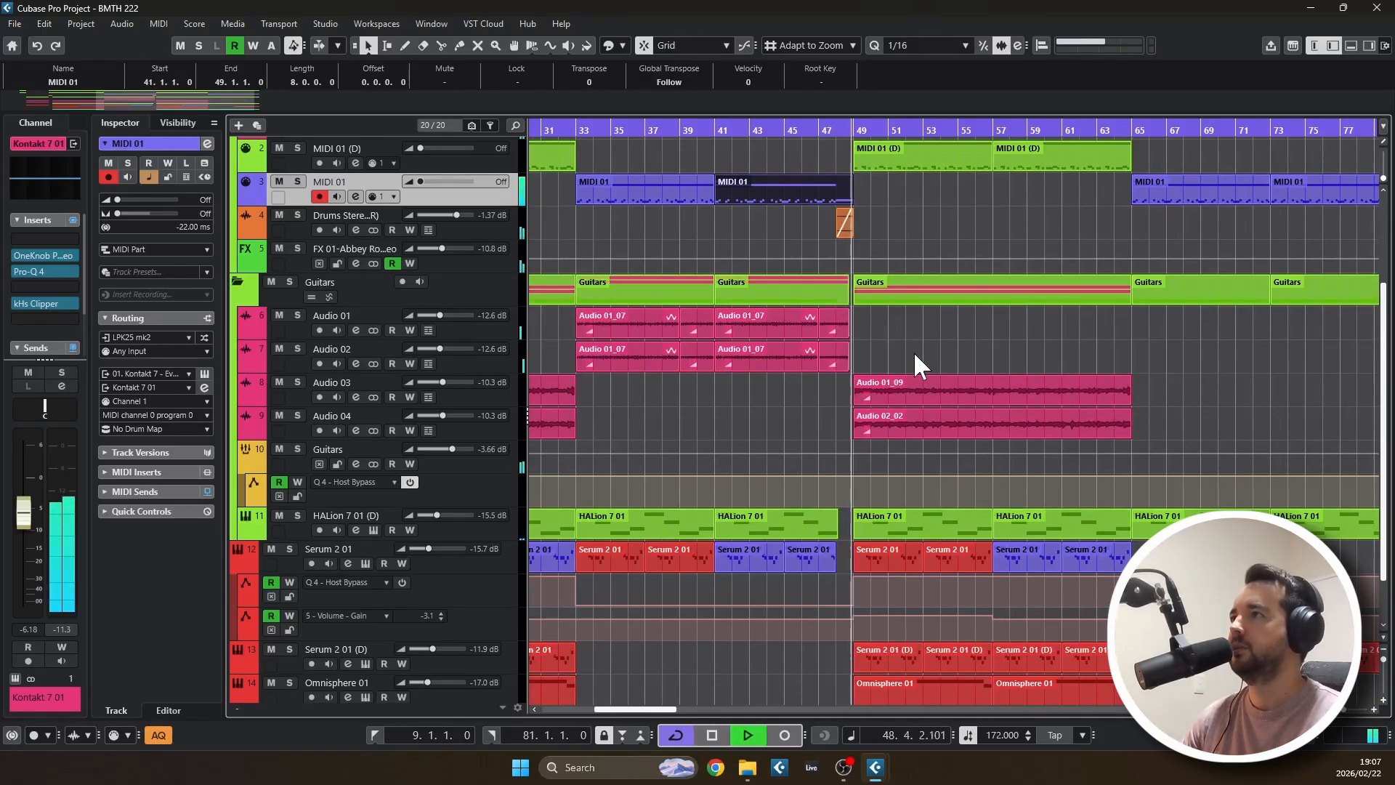
scroll(706, 345, down, 3)
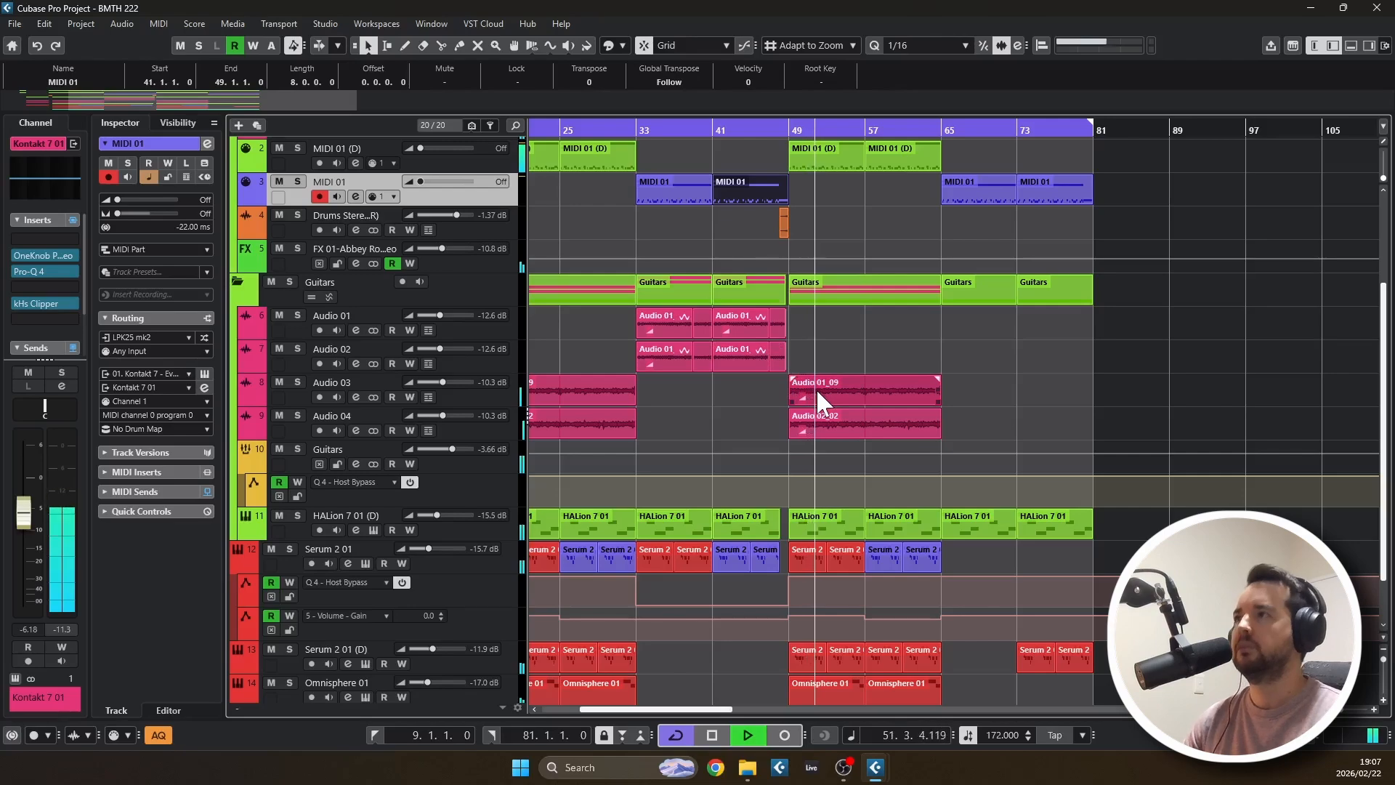
scroll(817, 389, down, 2)
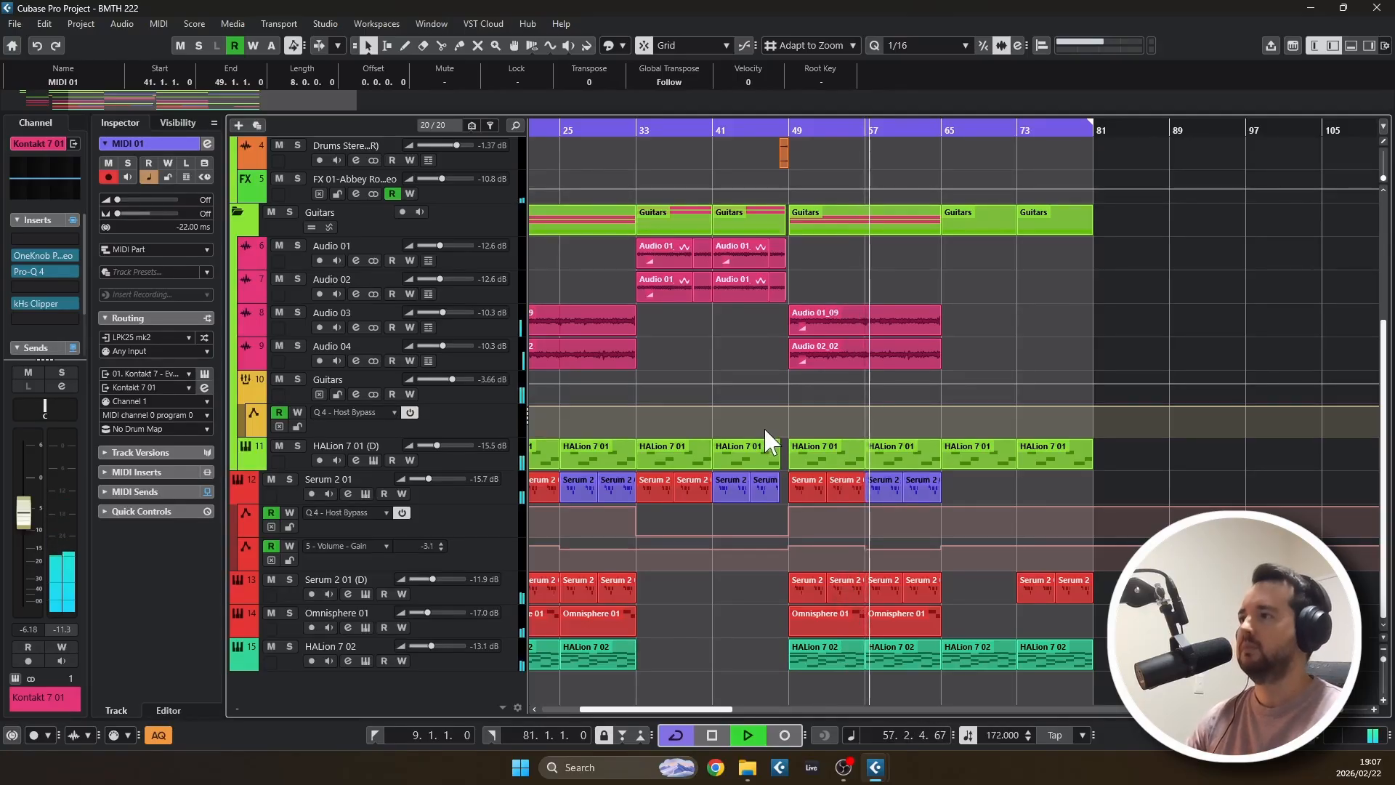
key(space)
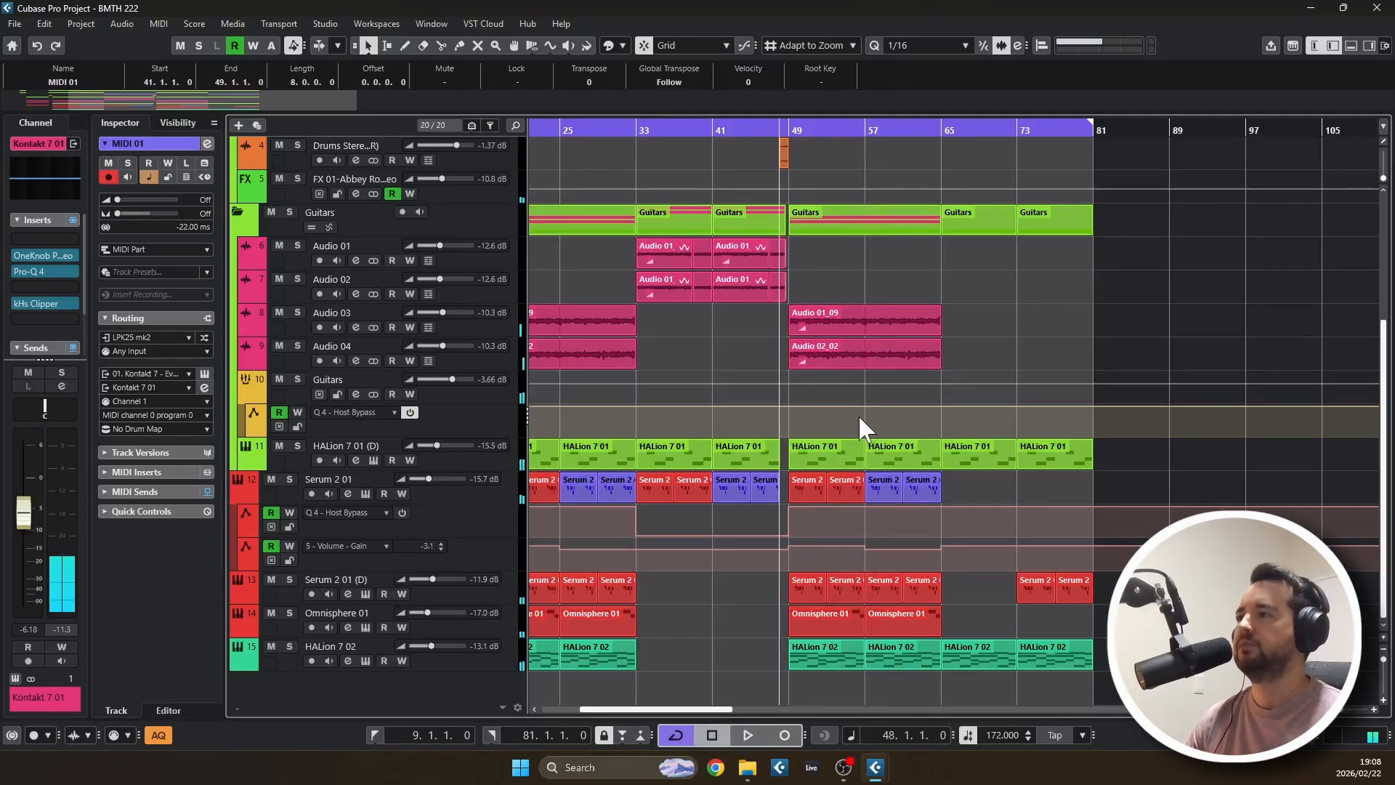
Inspect the API-2500 and GW MixCentric insert plug-ins on the Stereo Out channel
scroll(857, 415, up, 3)
scroll(953, 385, down, 3)
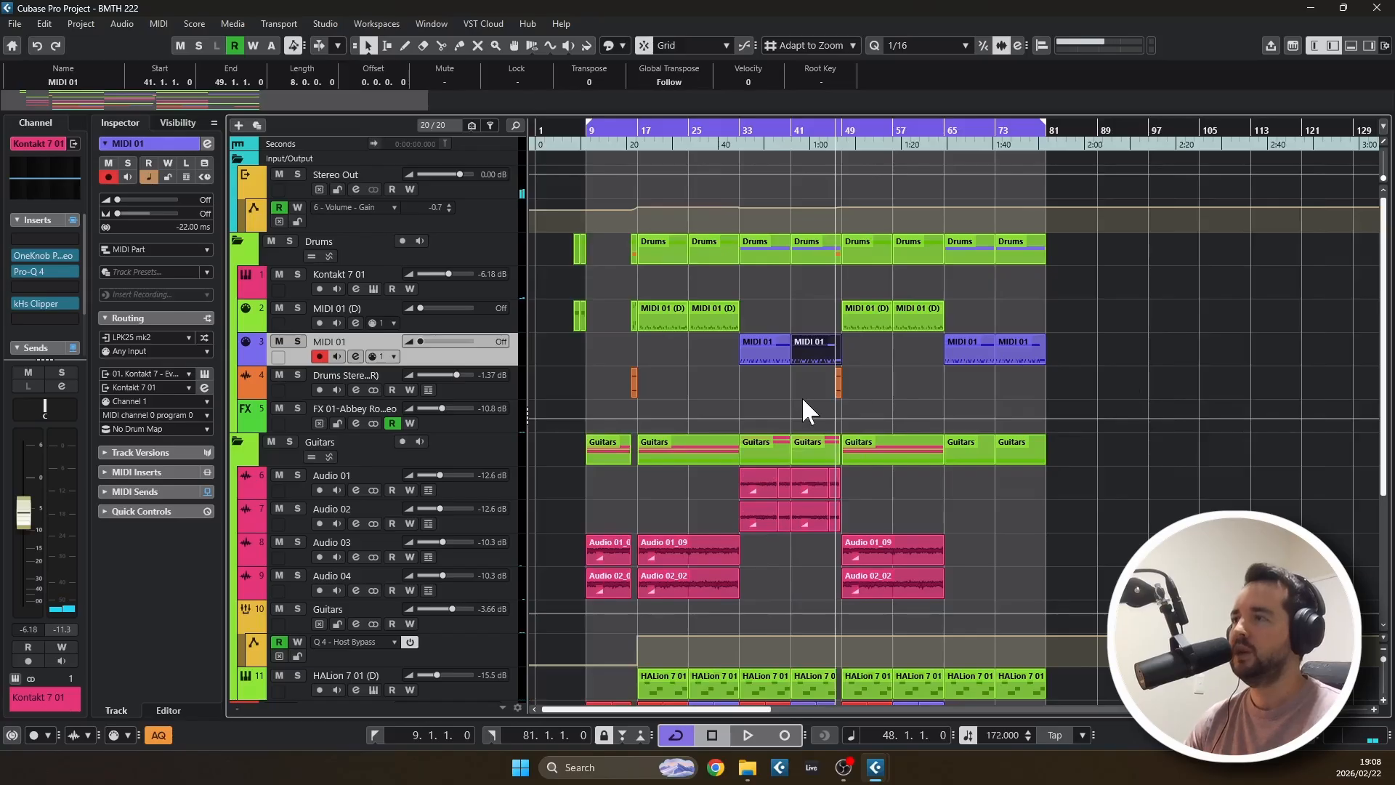
click(361, 179)
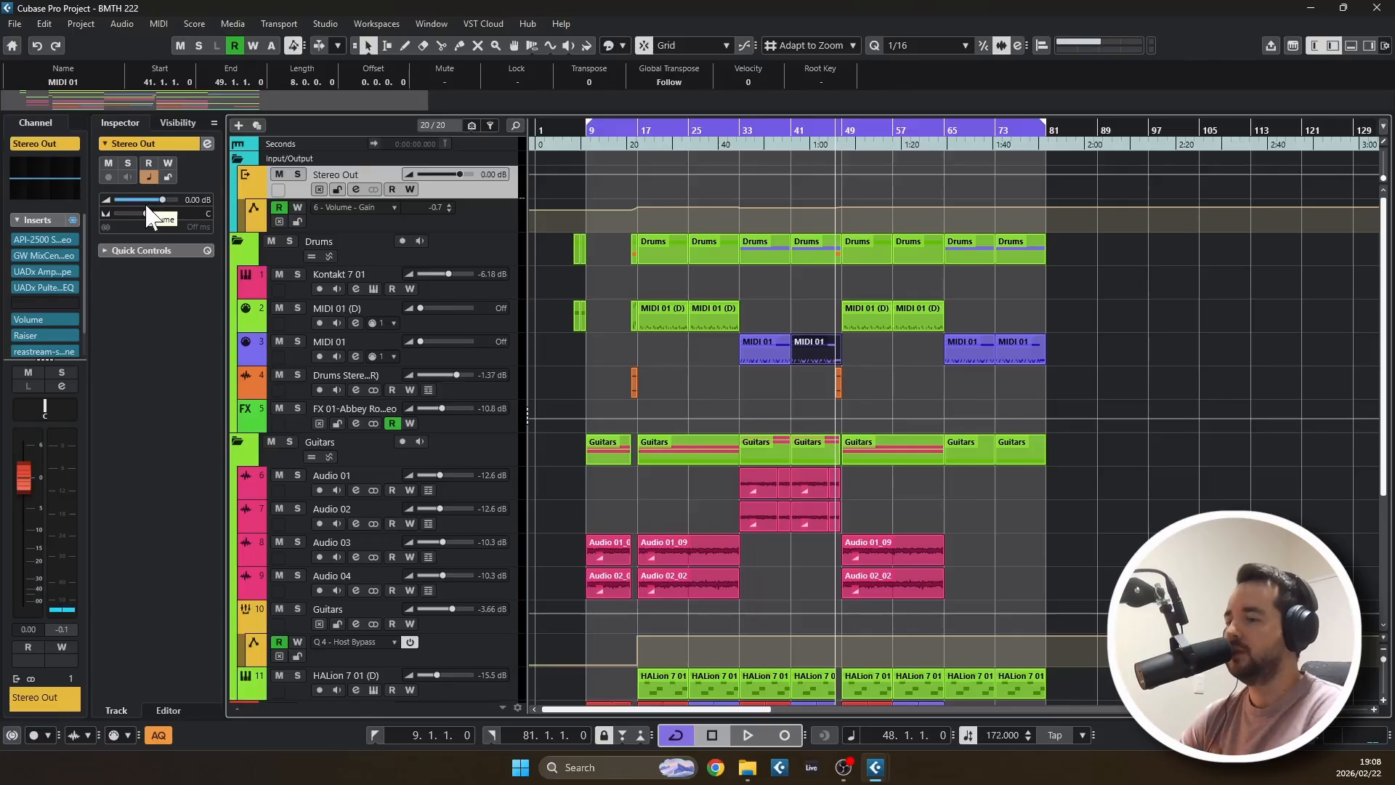
click(34, 236)
click(1180, 198)
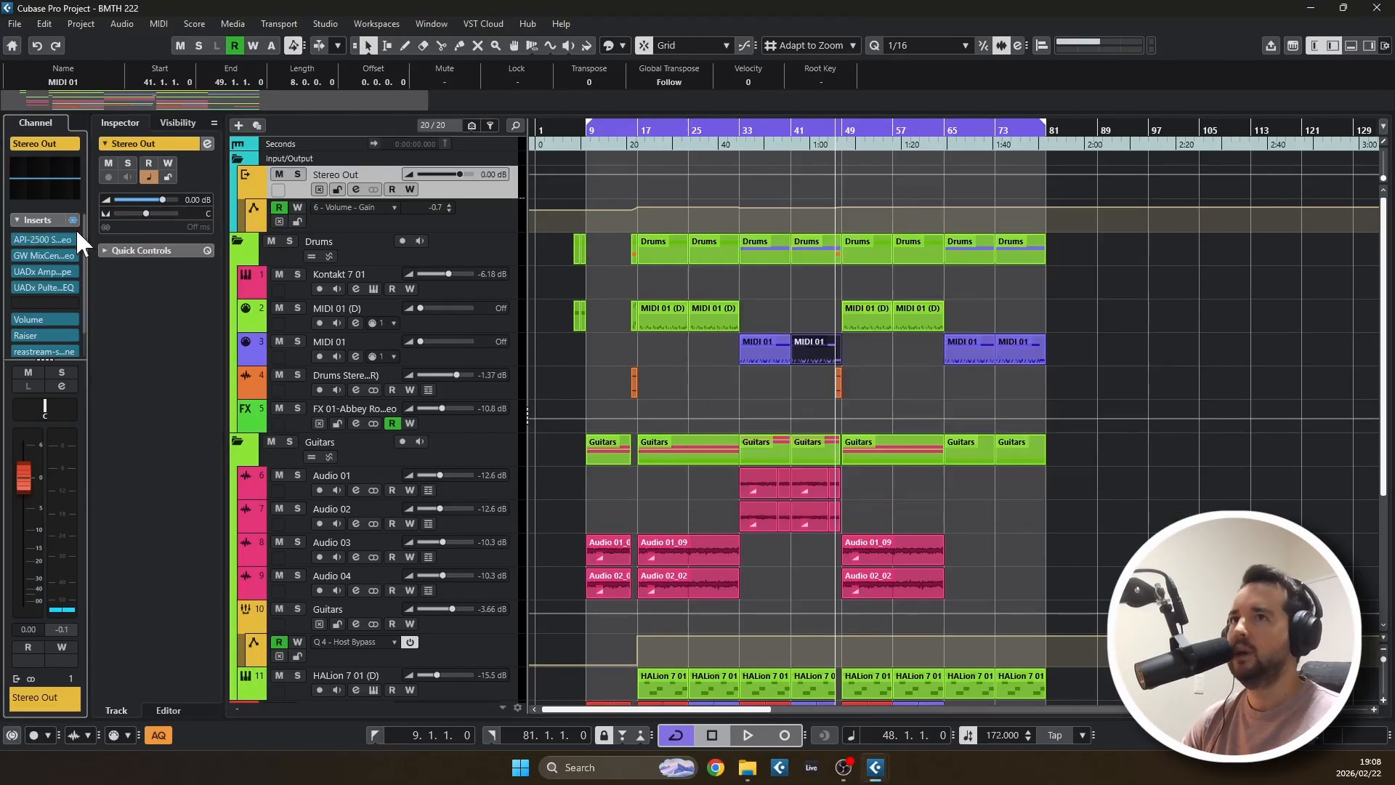
click(30, 255)
drag(807, 56, 828, 262)
click(953, 221)
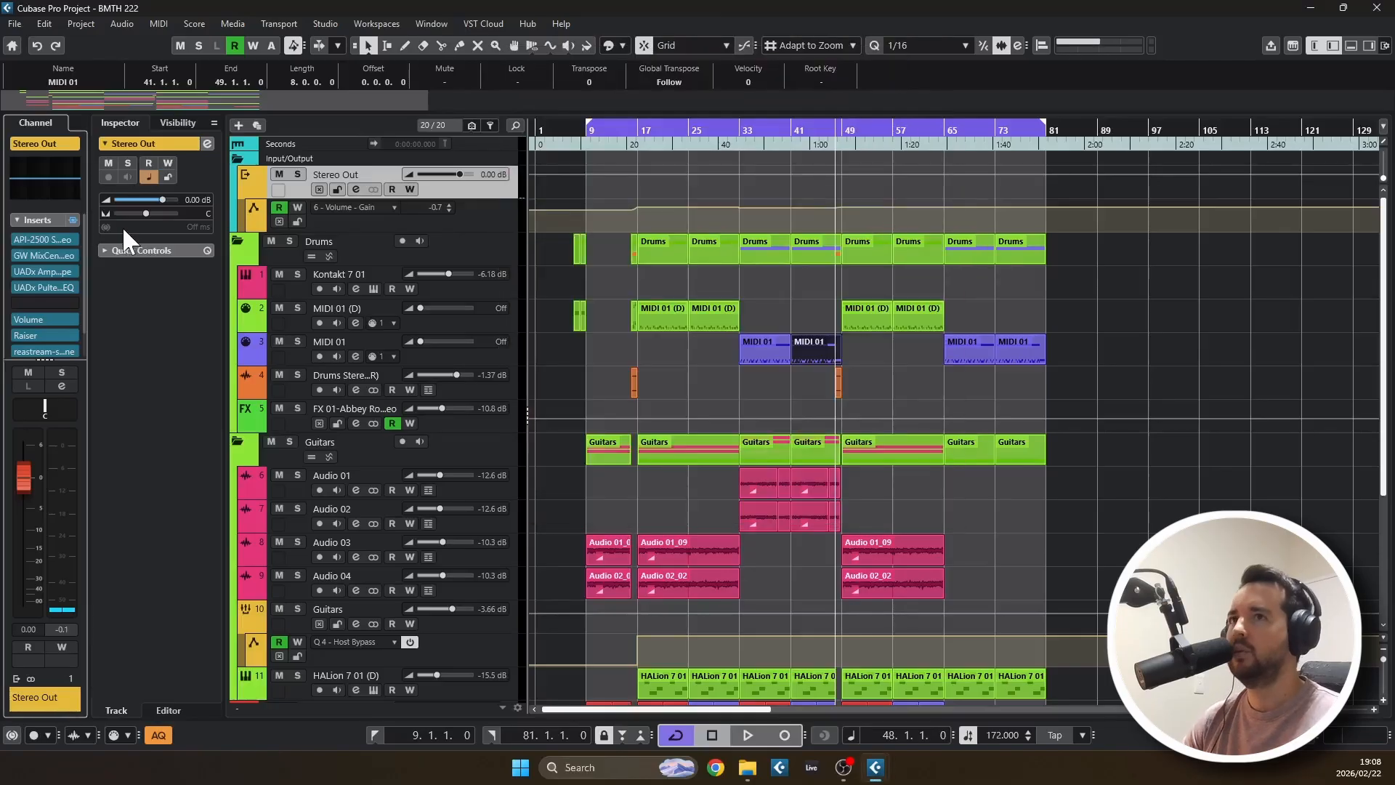
Inspect the UADx Ampex ATR-102 Master Tape and UADx Pultec EQP-1A EQ inserts on the Stereo Out channel
click(25, 273)
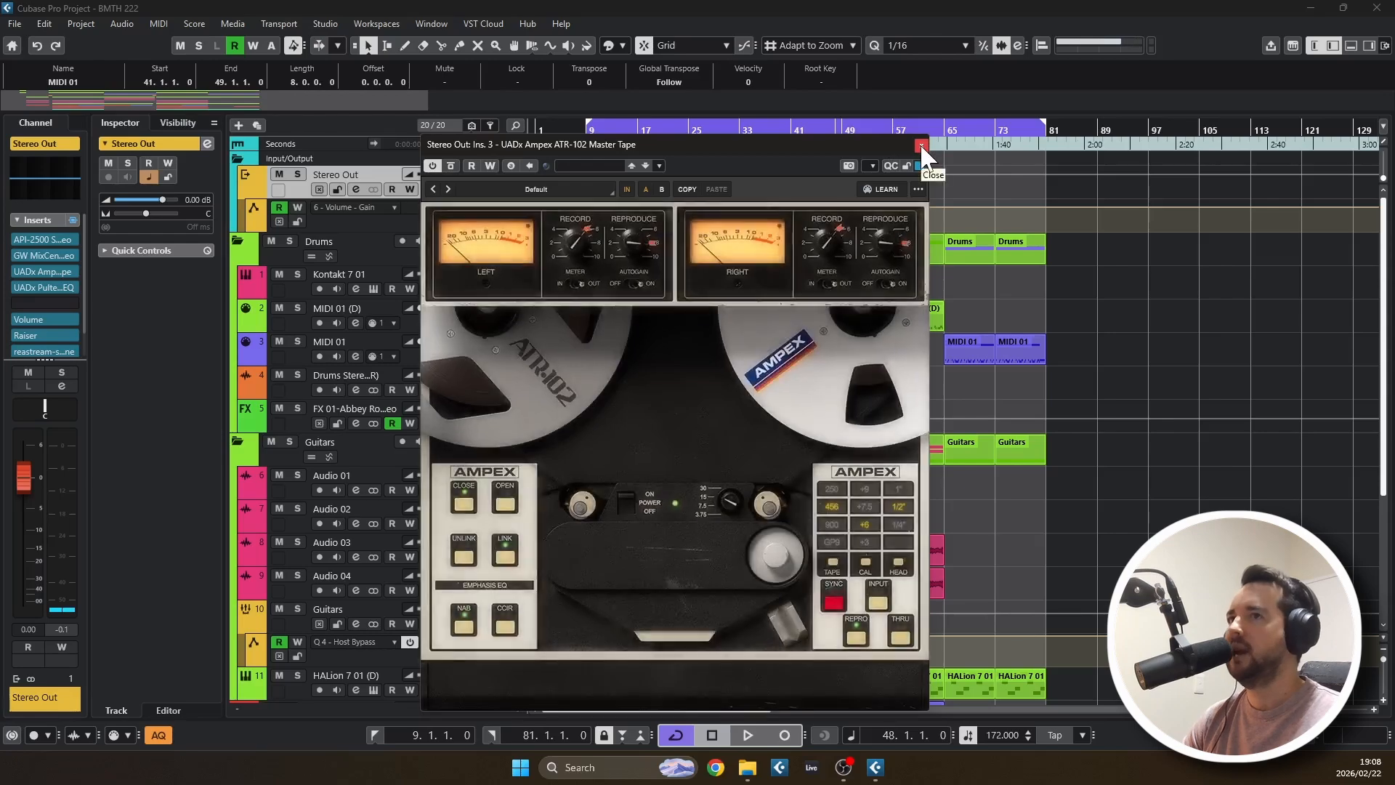
click(921, 143)
click(28, 288)
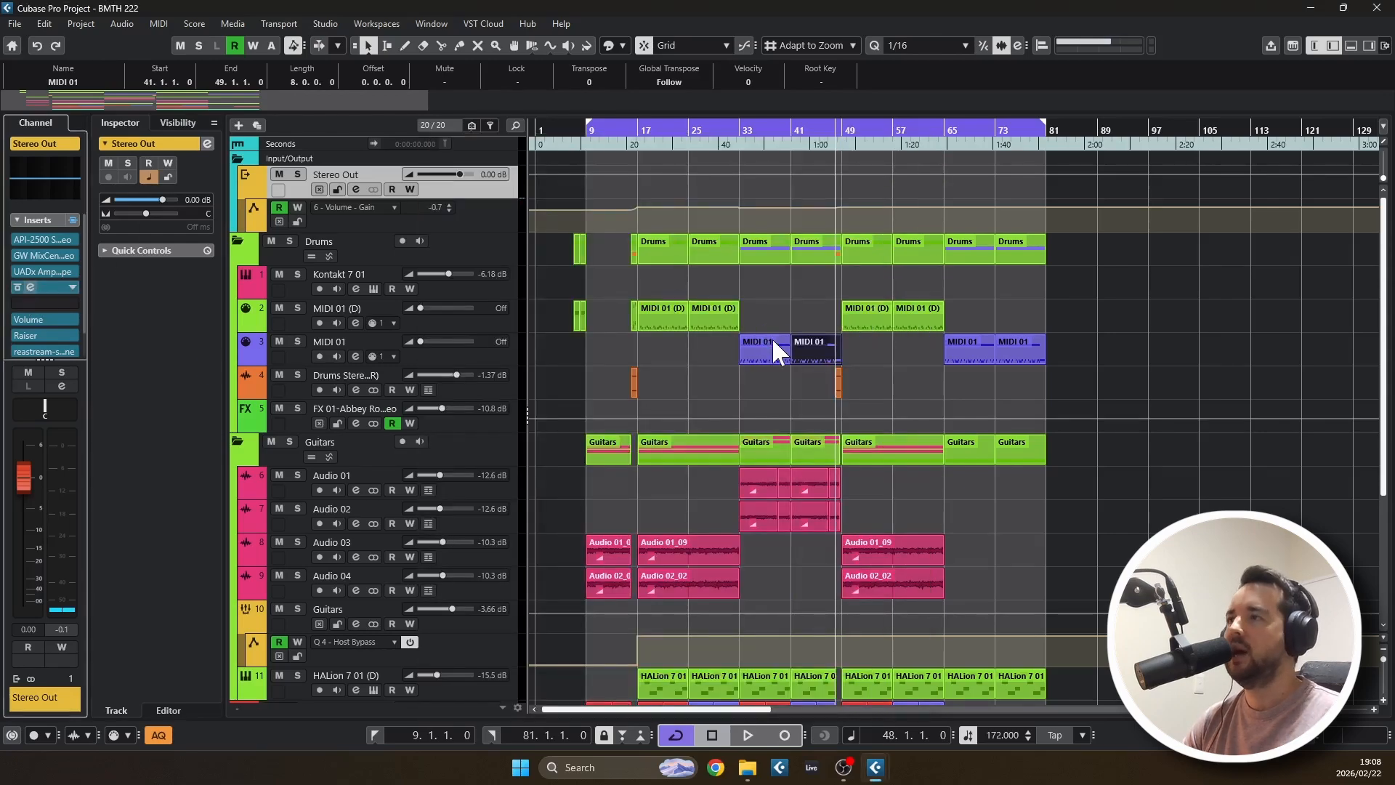
drag(908, 65, 879, 206)
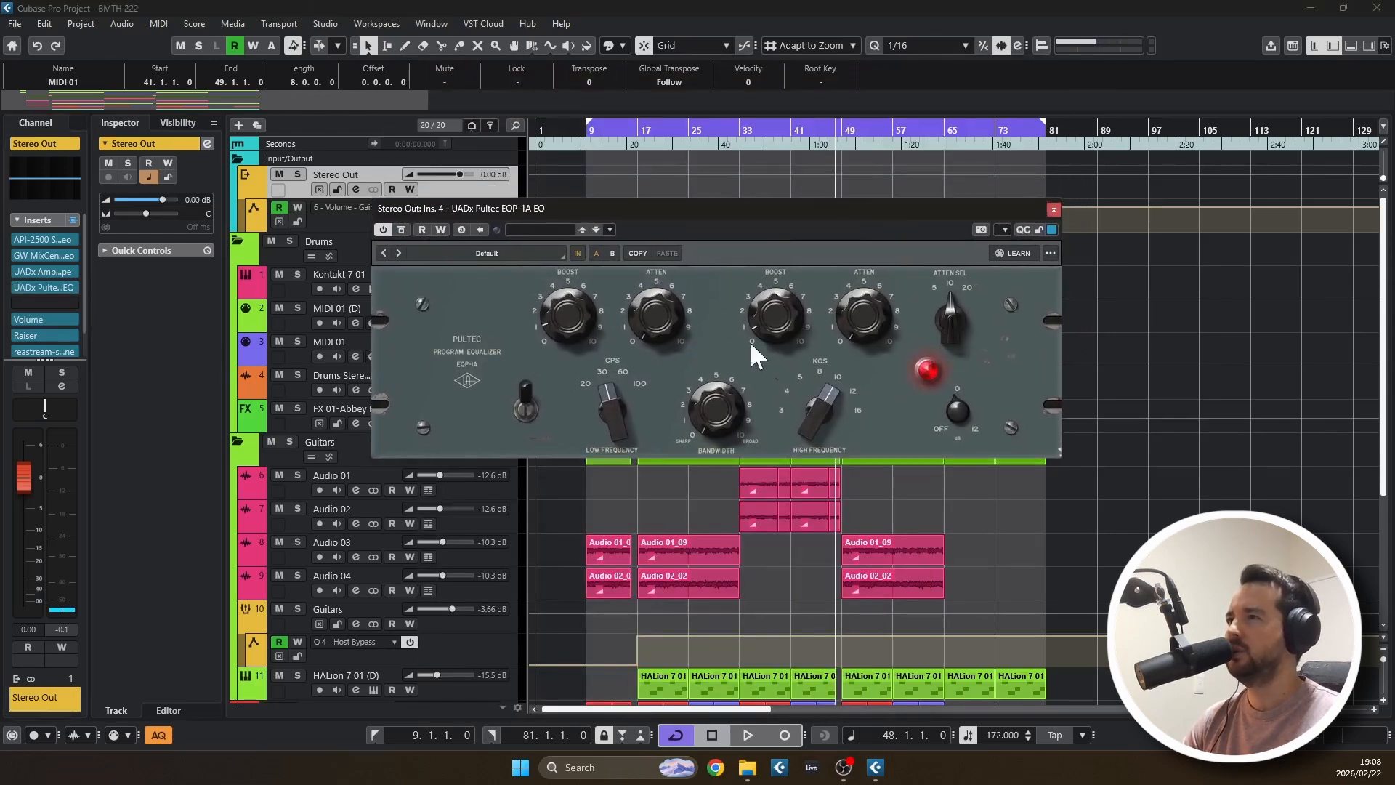
click(1054, 210)
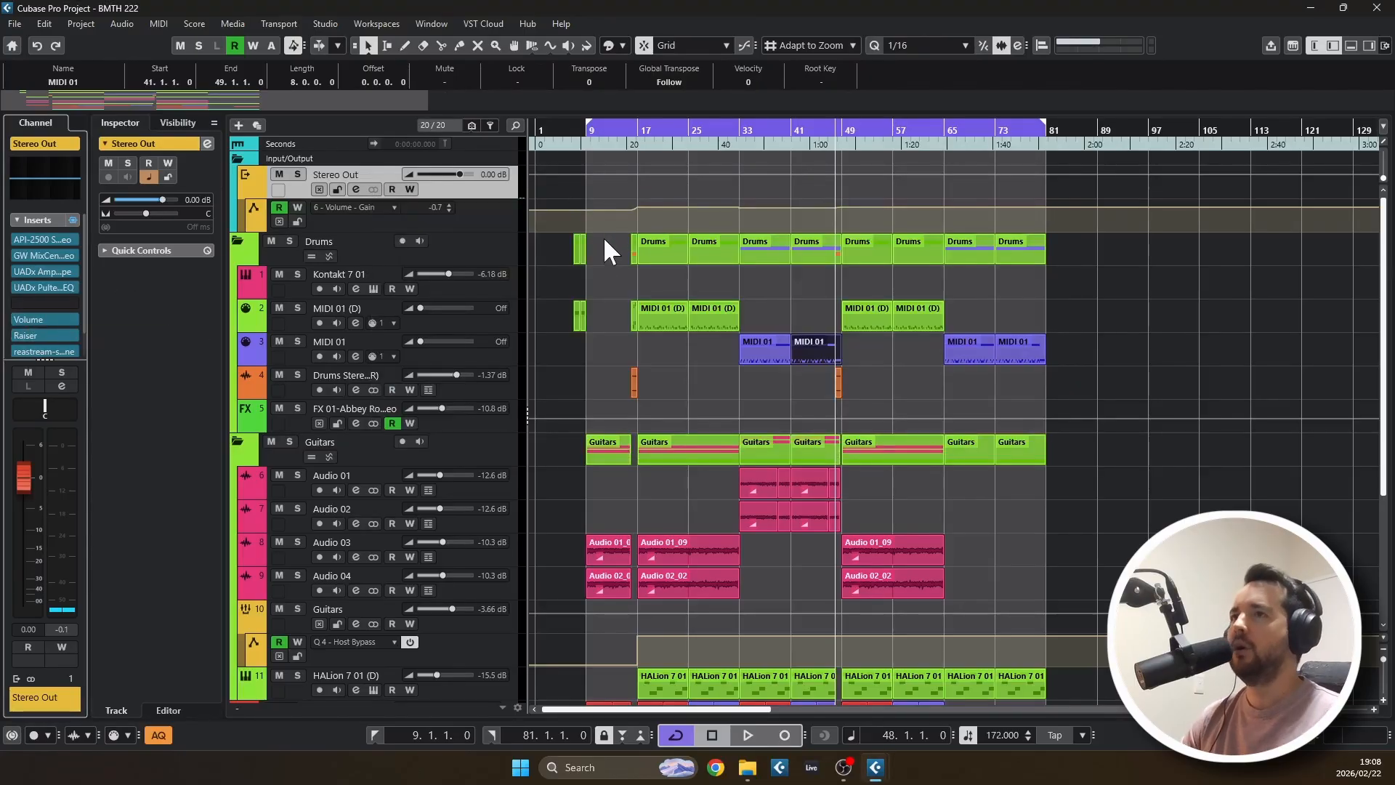
Examine the Stereo Out volume gain automation up close, checking its level at bars 13 and 33
scroll(577, 258, up, 2)
scroll(556, 250, up, 2)
scroll(687, 263, up, 2)
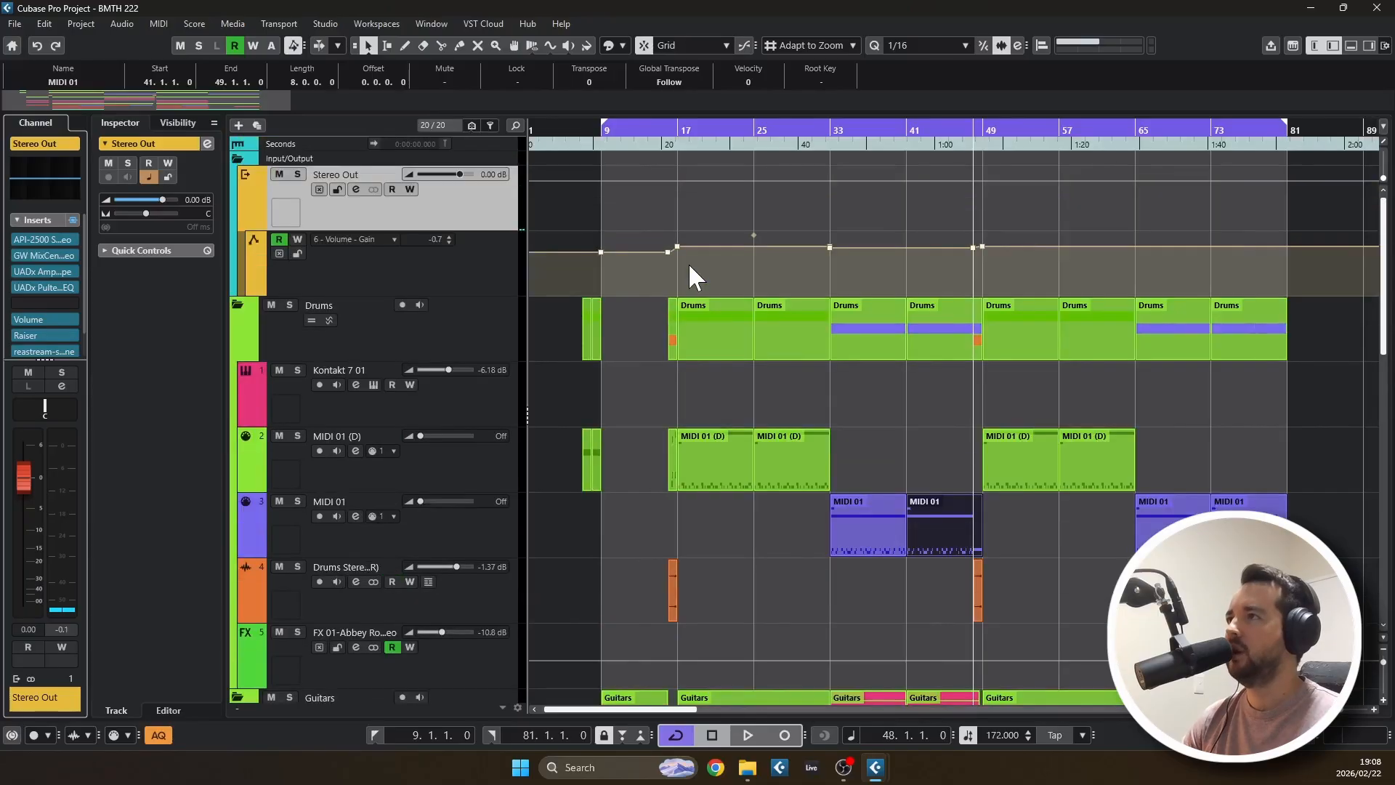
scroll(687, 263, up, 2)
scroll(770, 256, up, 3)
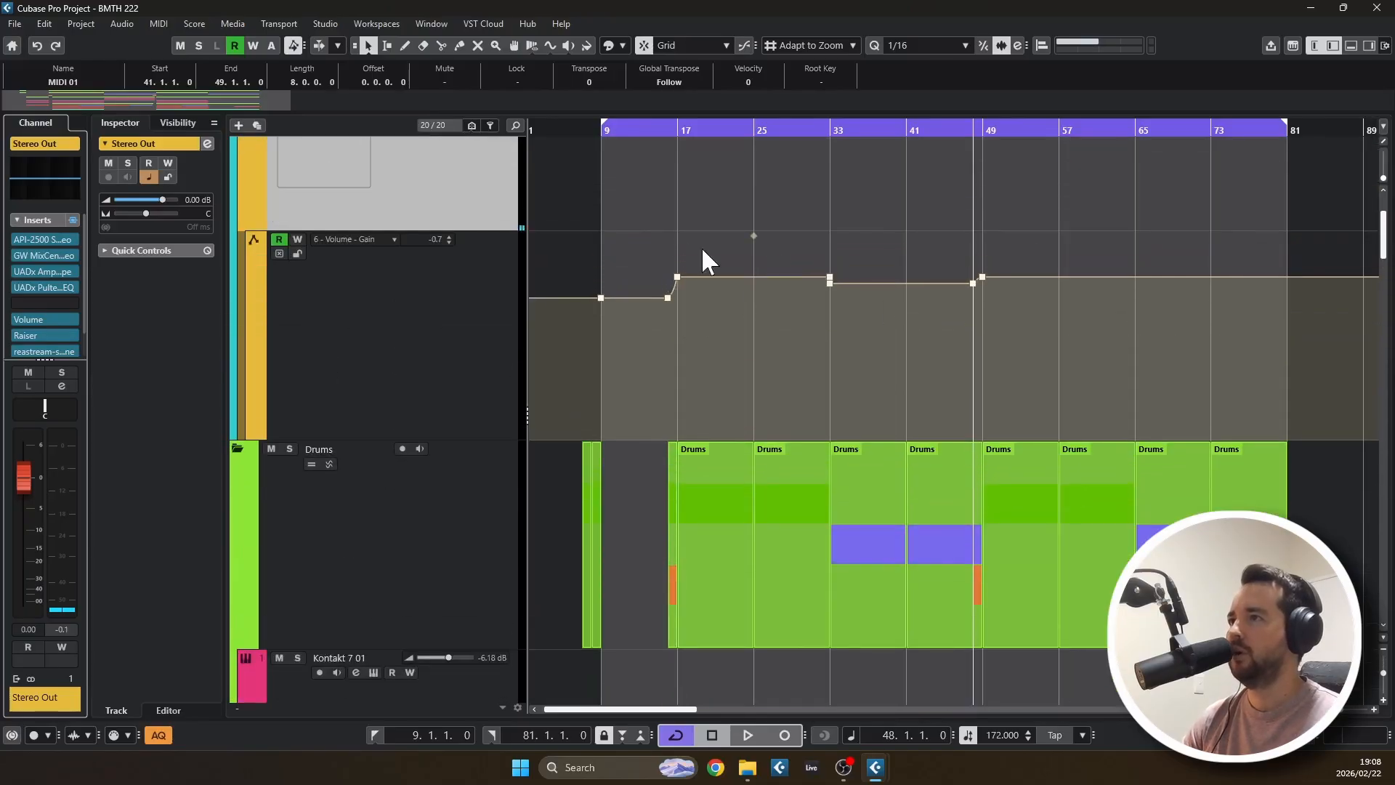
click(640, 130)
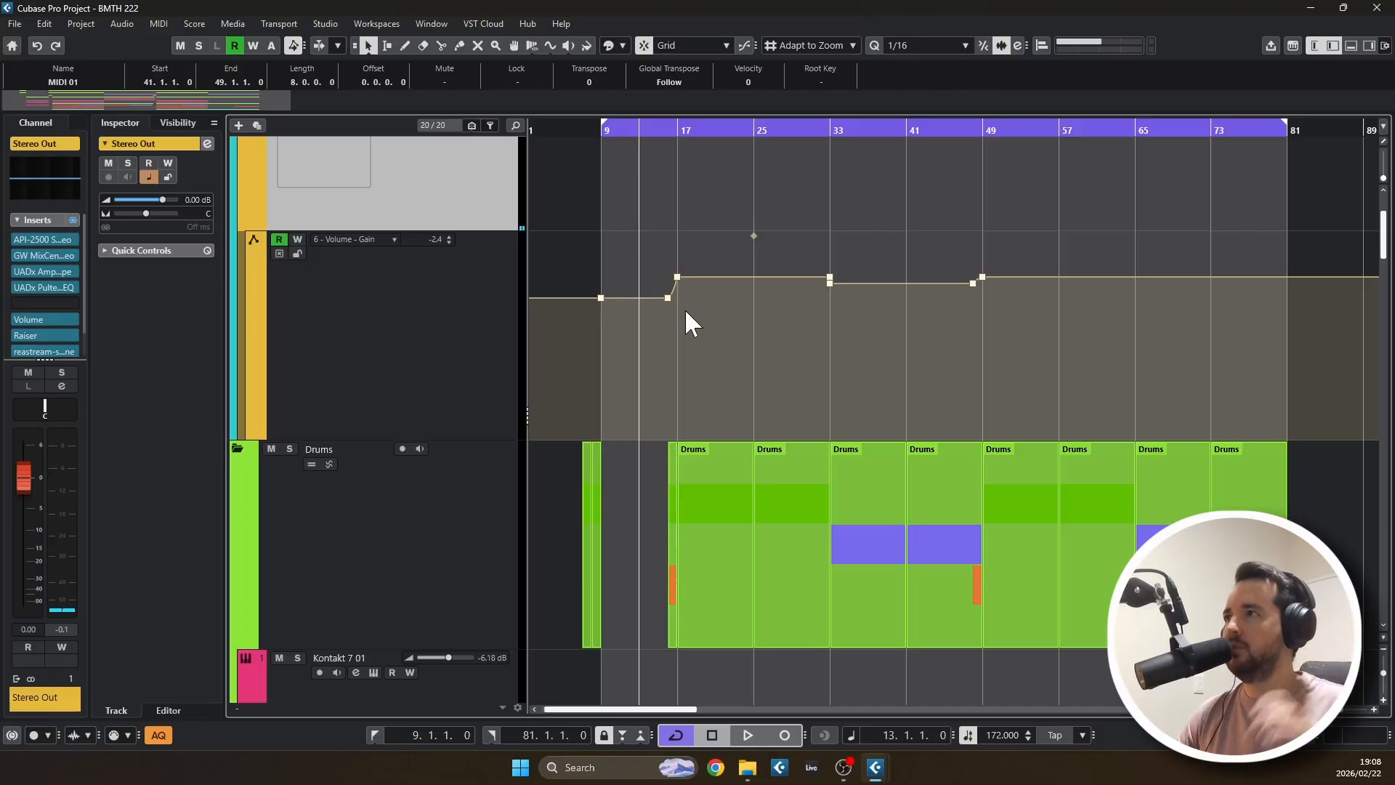
click(830, 130)
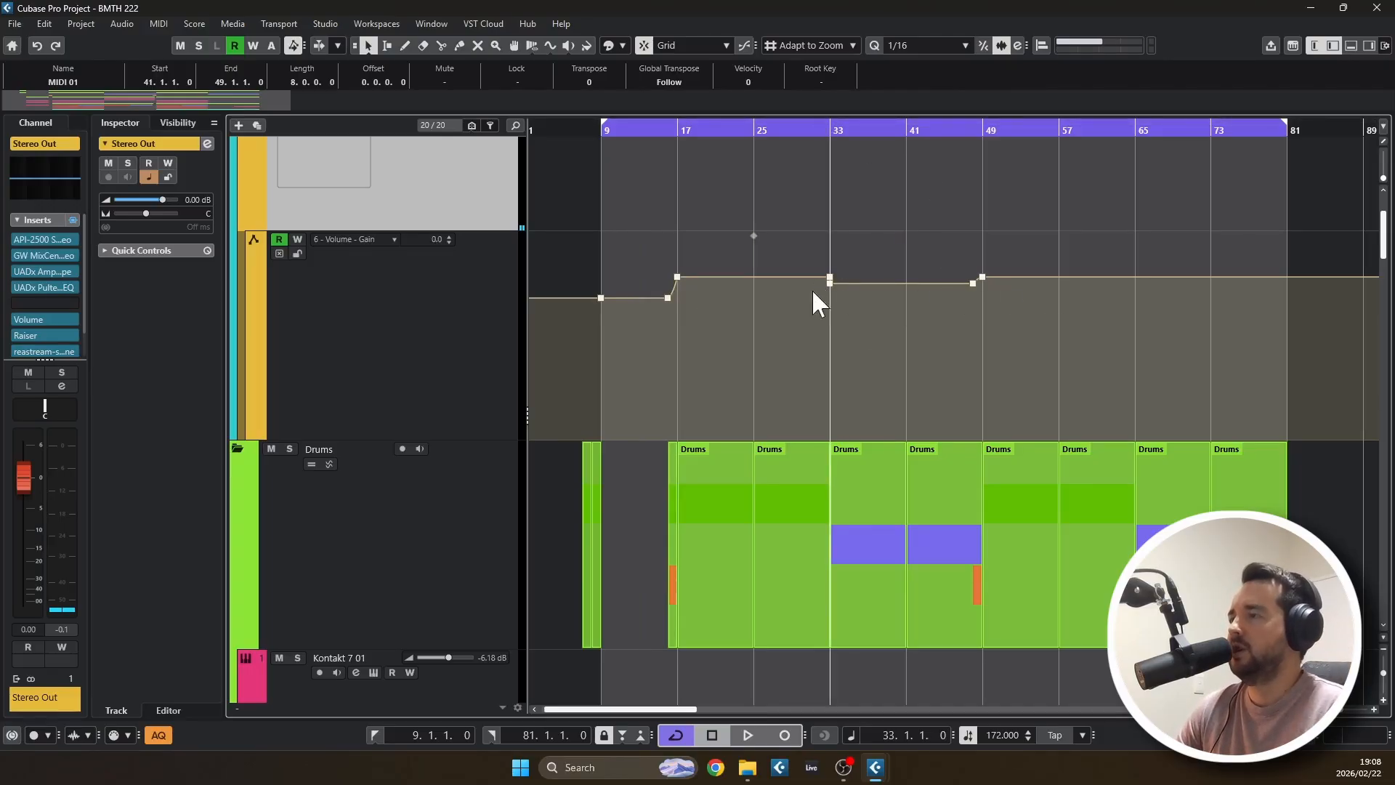
scroll(829, 297, down, 5)
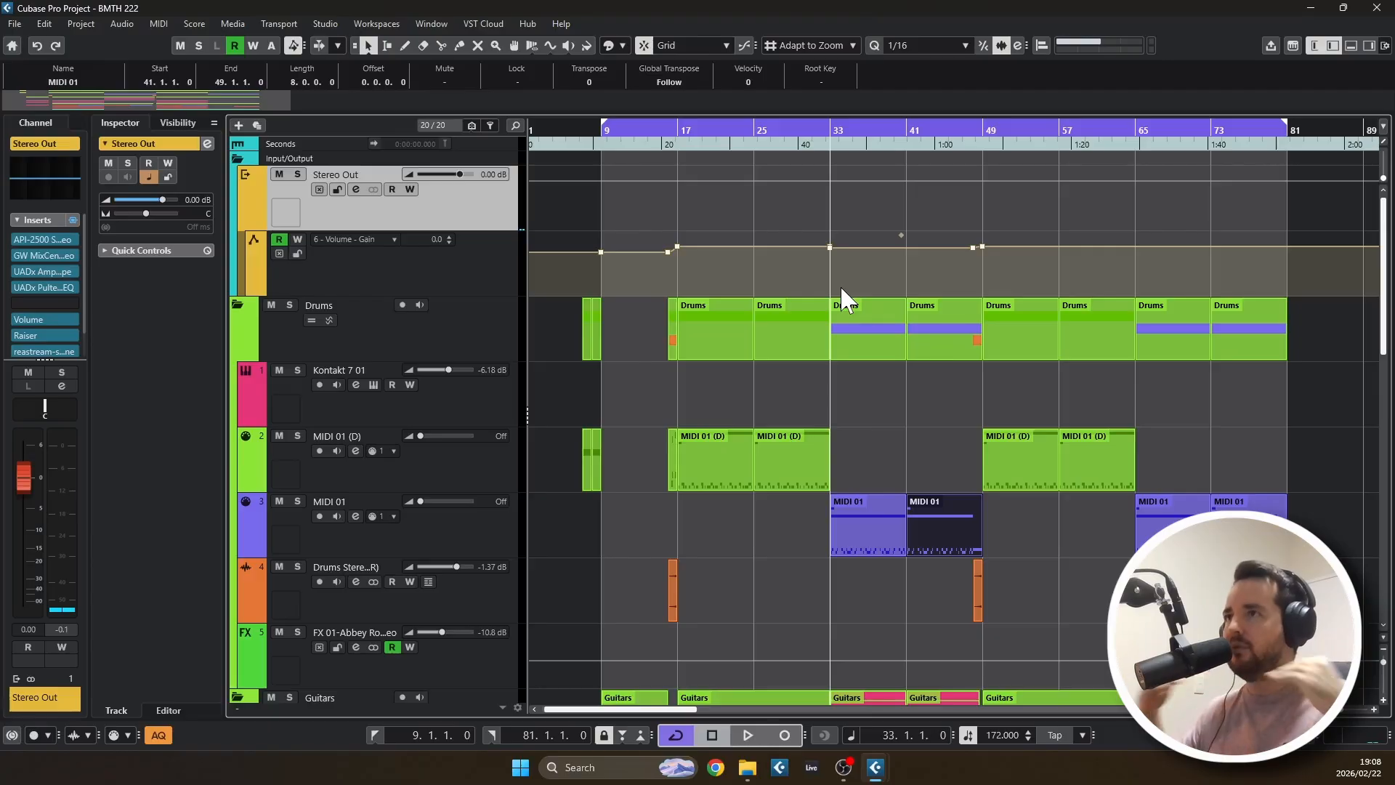
Bypass the Pultec, Ampex, MixCentric and API-2500 inserts on the Stereo Out and play the mix from bar 17
click(18, 285)
click(17, 271)
click(16, 256)
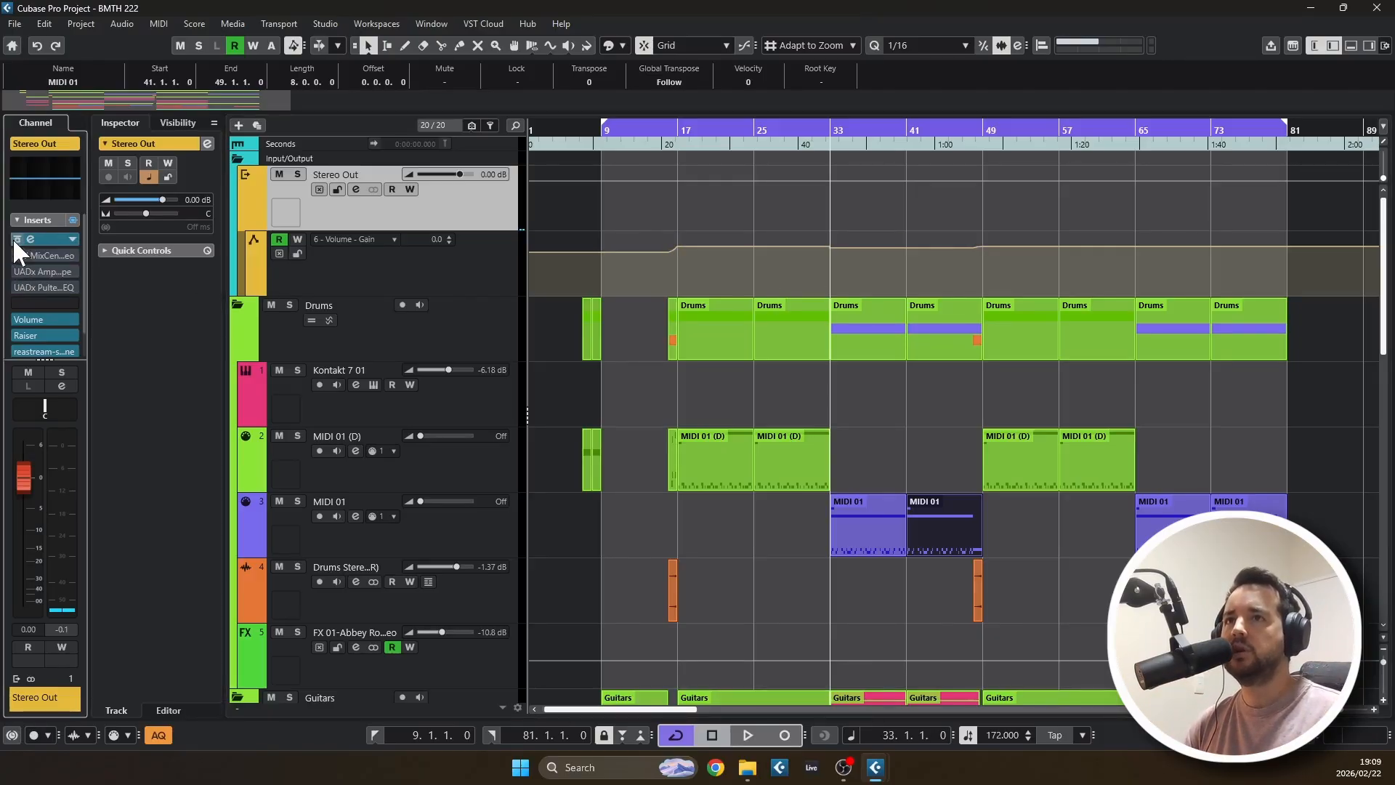
click(14, 239)
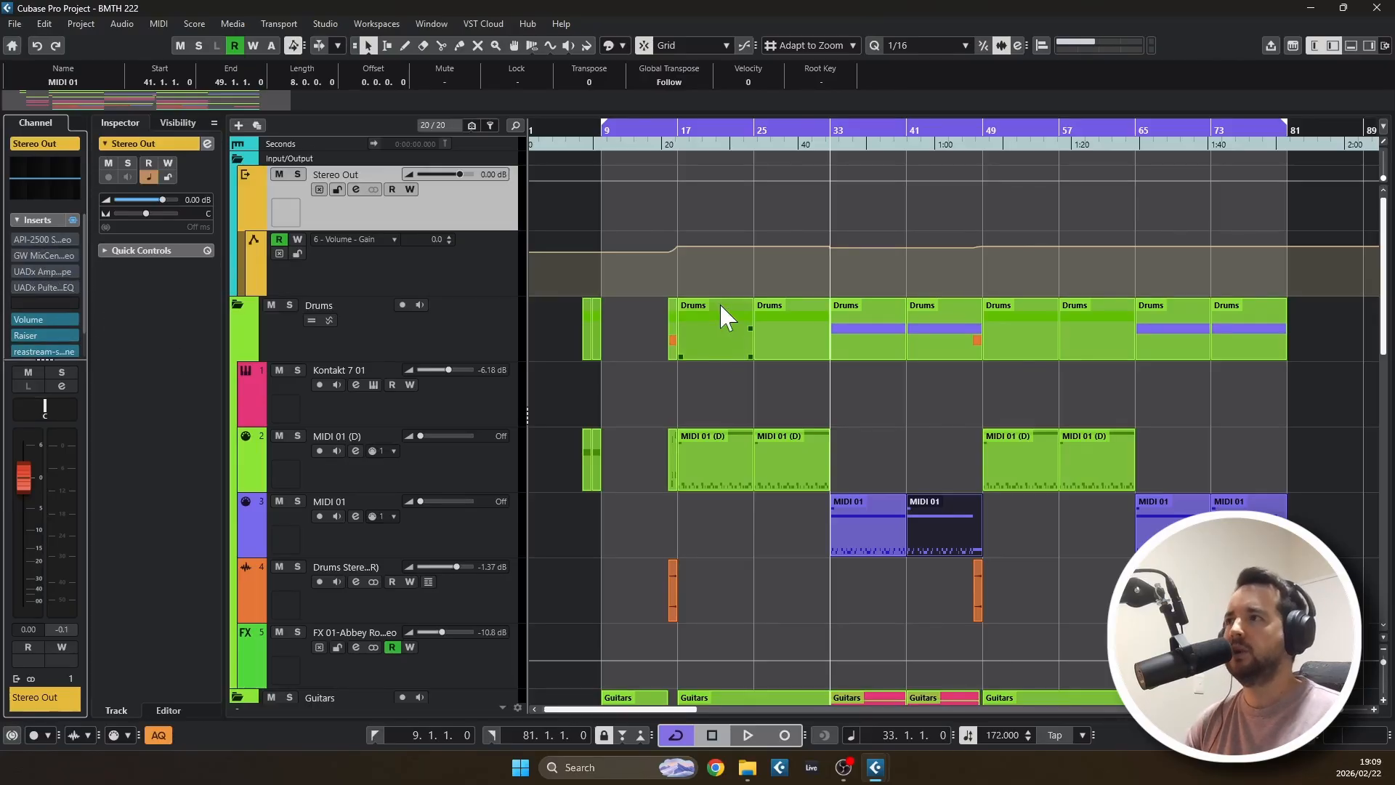
click(678, 133)
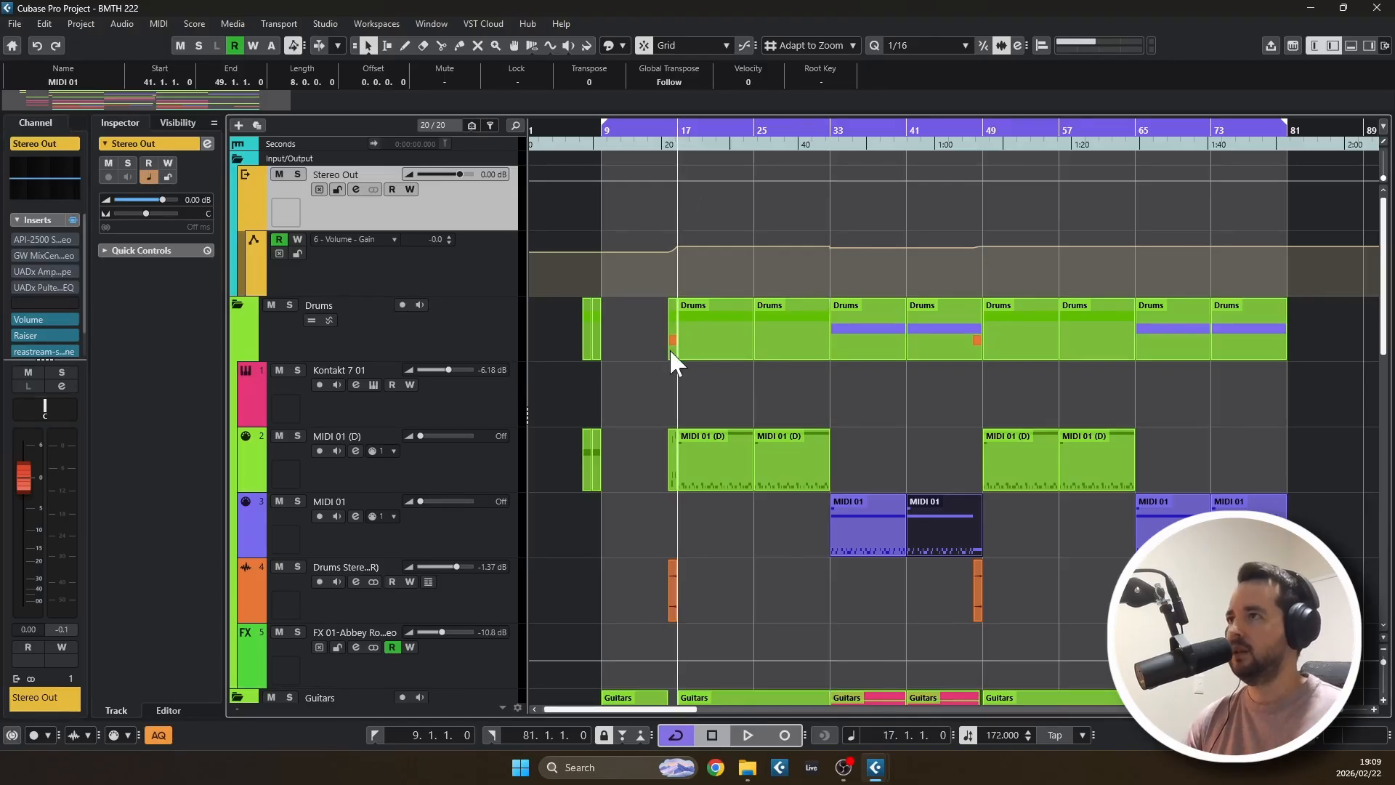
key(shift+g)
key(space)
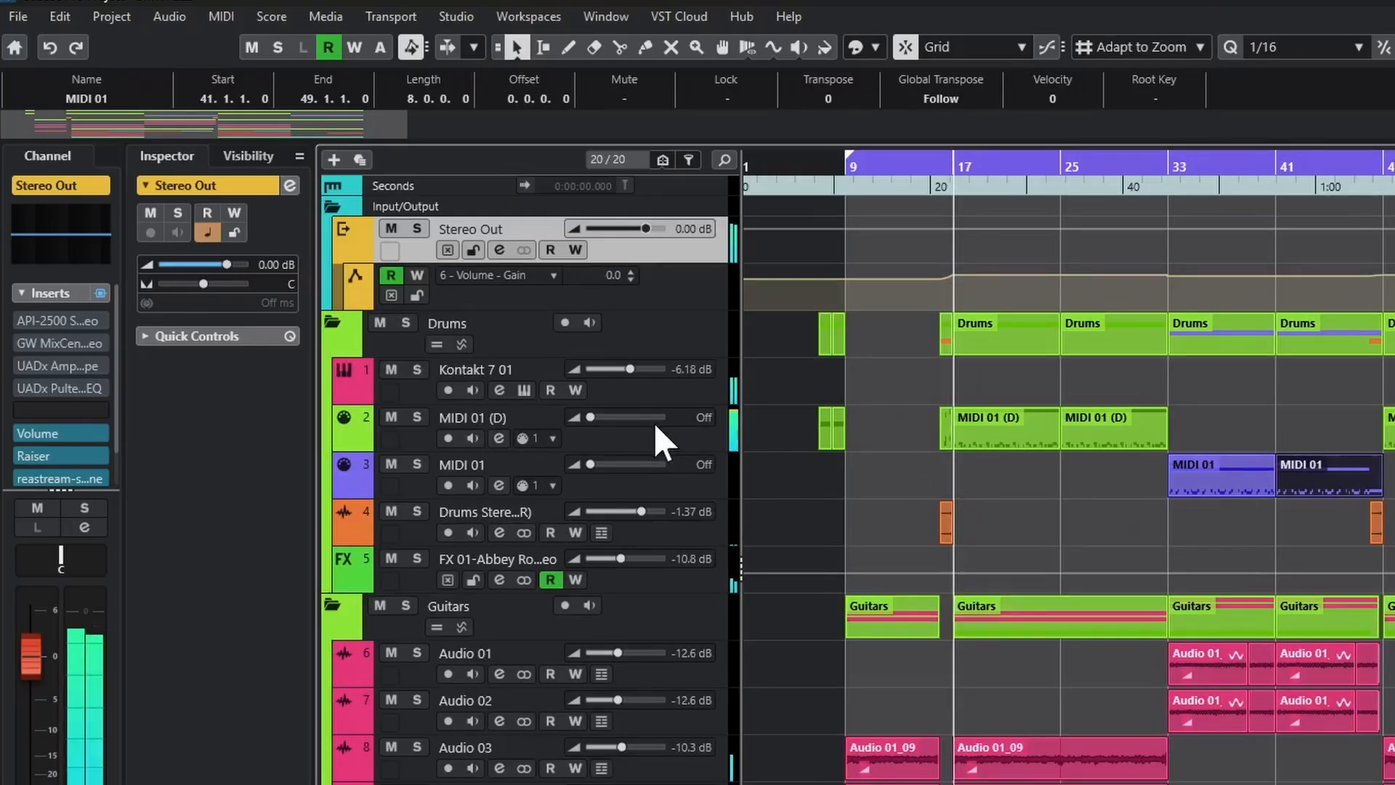
Re-enable the API-2500, MixCentric, Ampex and Pultec inserts one at a time while the mix plays
click(21, 320)
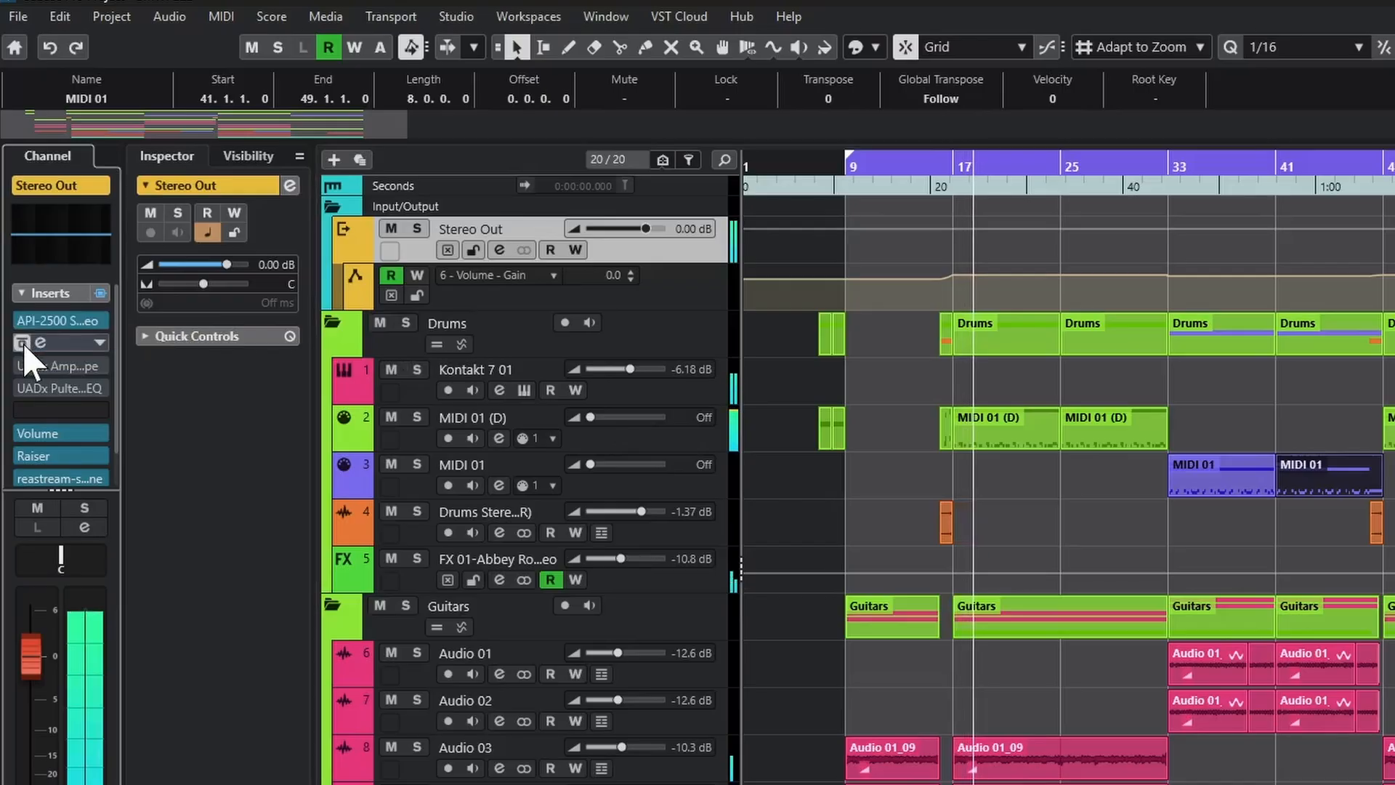
click(23, 342)
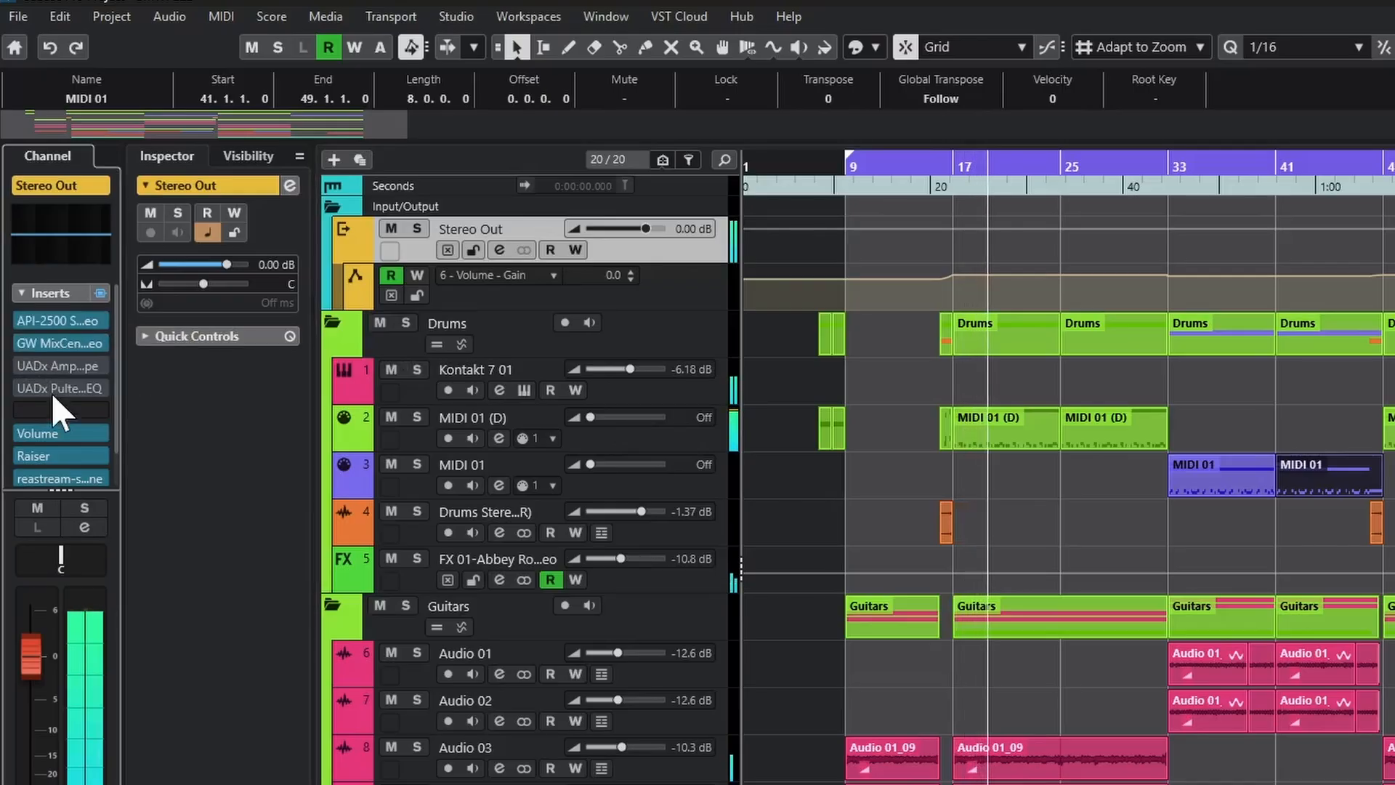
click(21, 365)
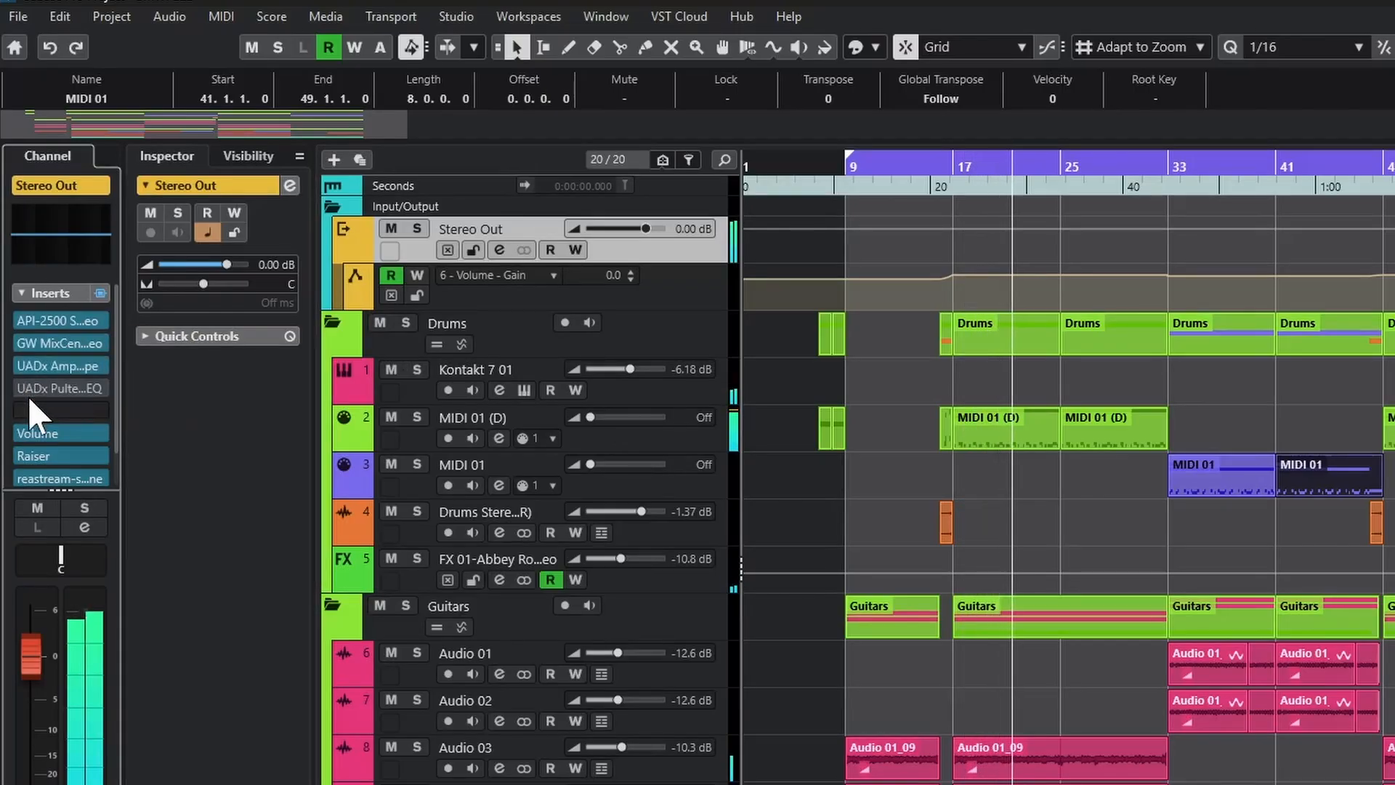
click(25, 389)
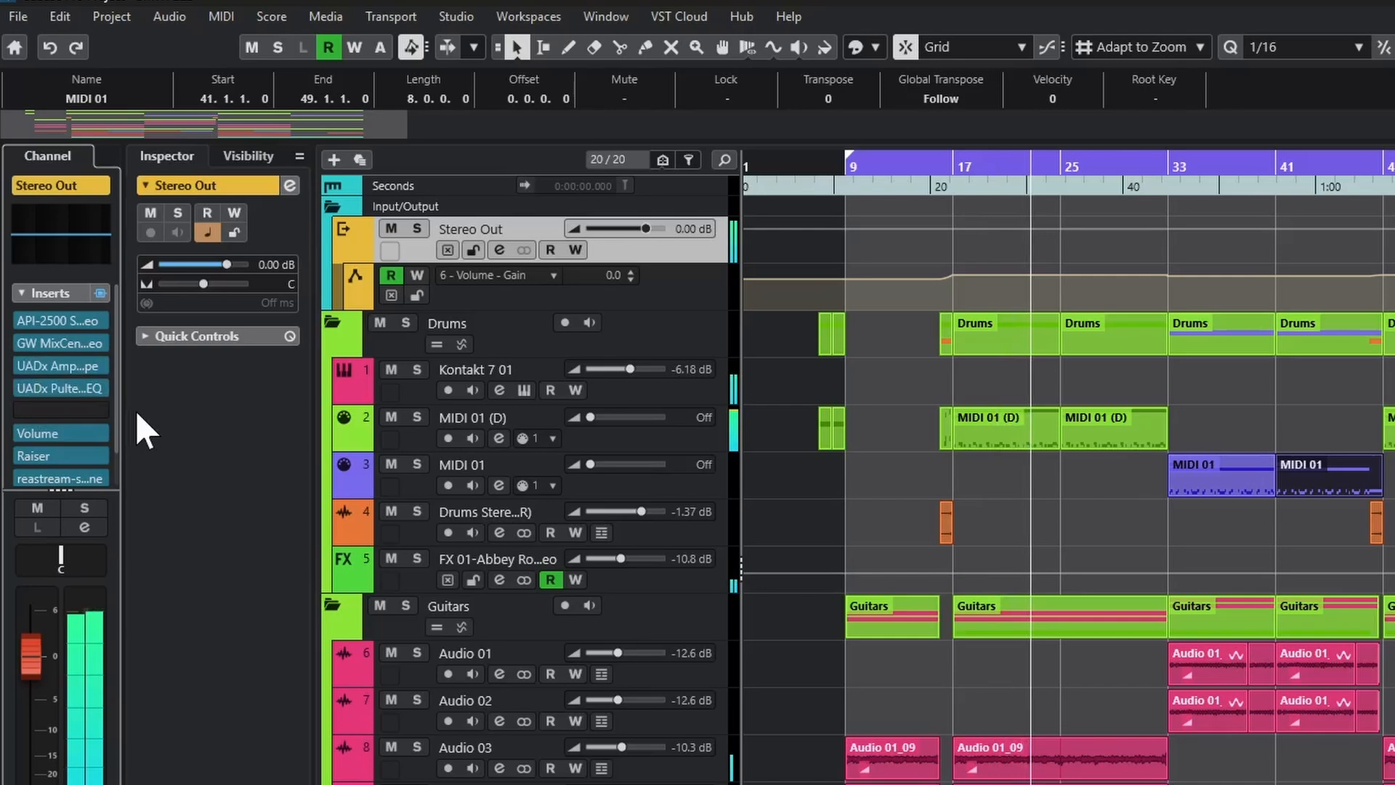
Bypass all four Stereo Out inserts again during playback, from the Pultec back to the API-2500, to compare the sound
click(23, 386)
click(20, 365)
click(21, 344)
click(17, 322)
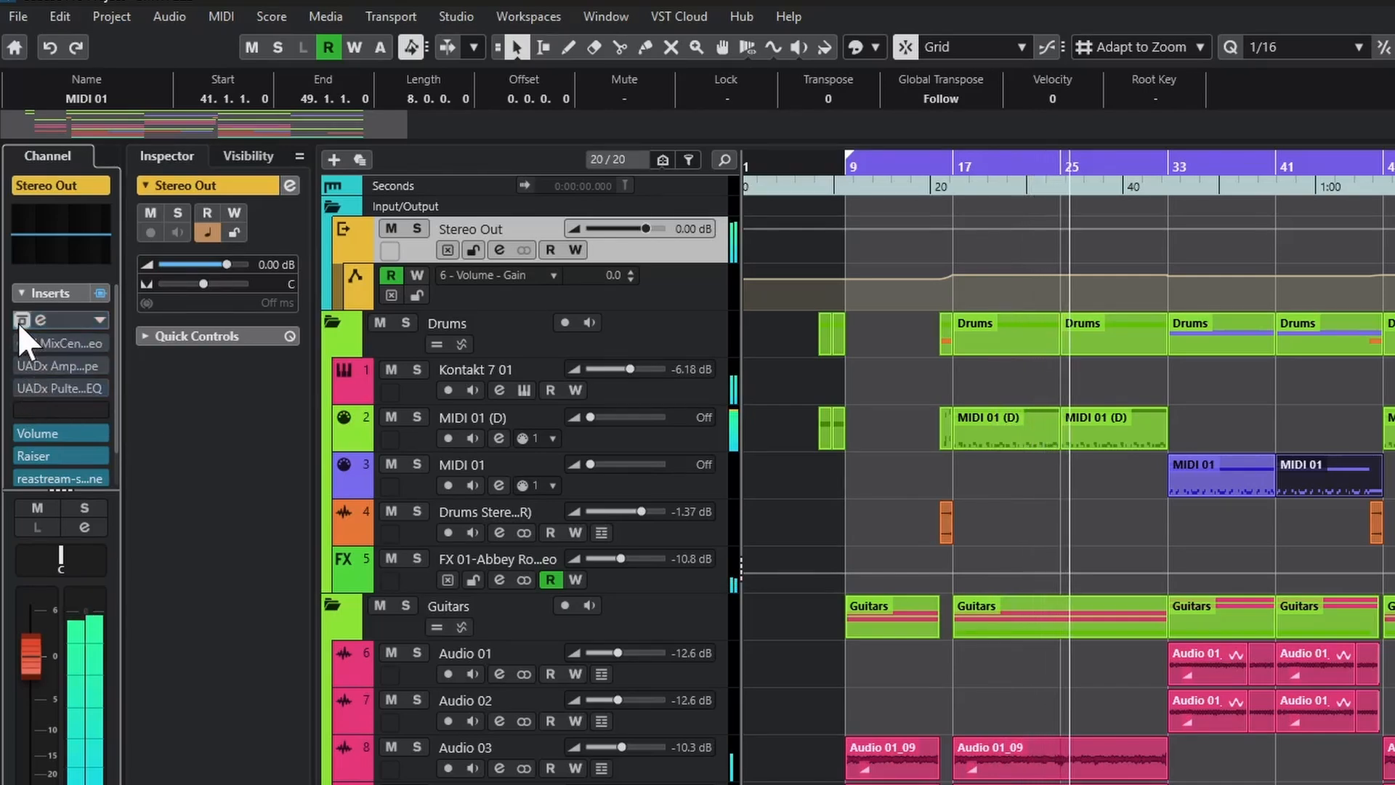
Restore all four bypassed Stereo Out inserts in order during playback, from the API-2500 through to the Pultec
click(17, 324)
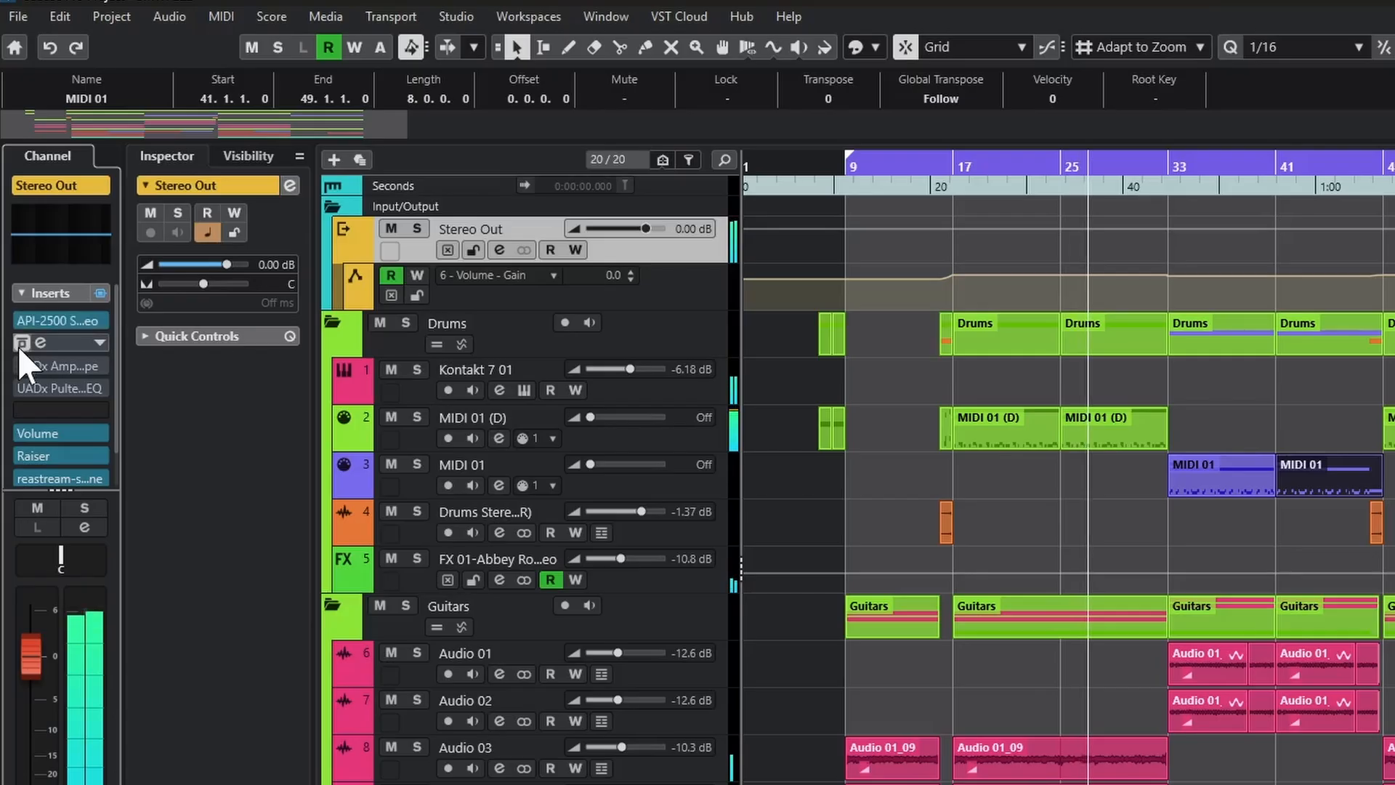
click(17, 346)
click(18, 367)
click(19, 388)
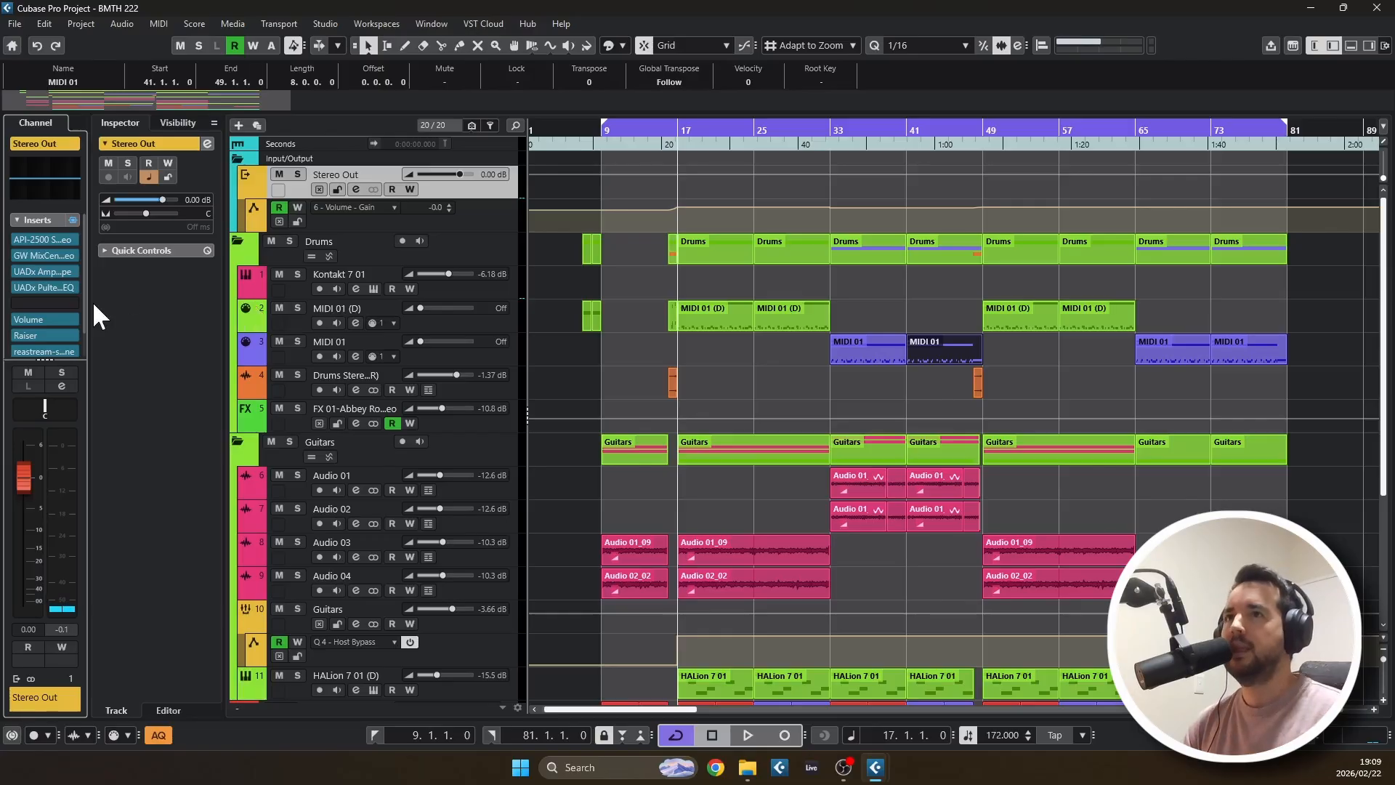
Open the API-2500 compressor on the Stereo Out and briefly play from bar 17 to check its gain reduction meters
click(40, 239)
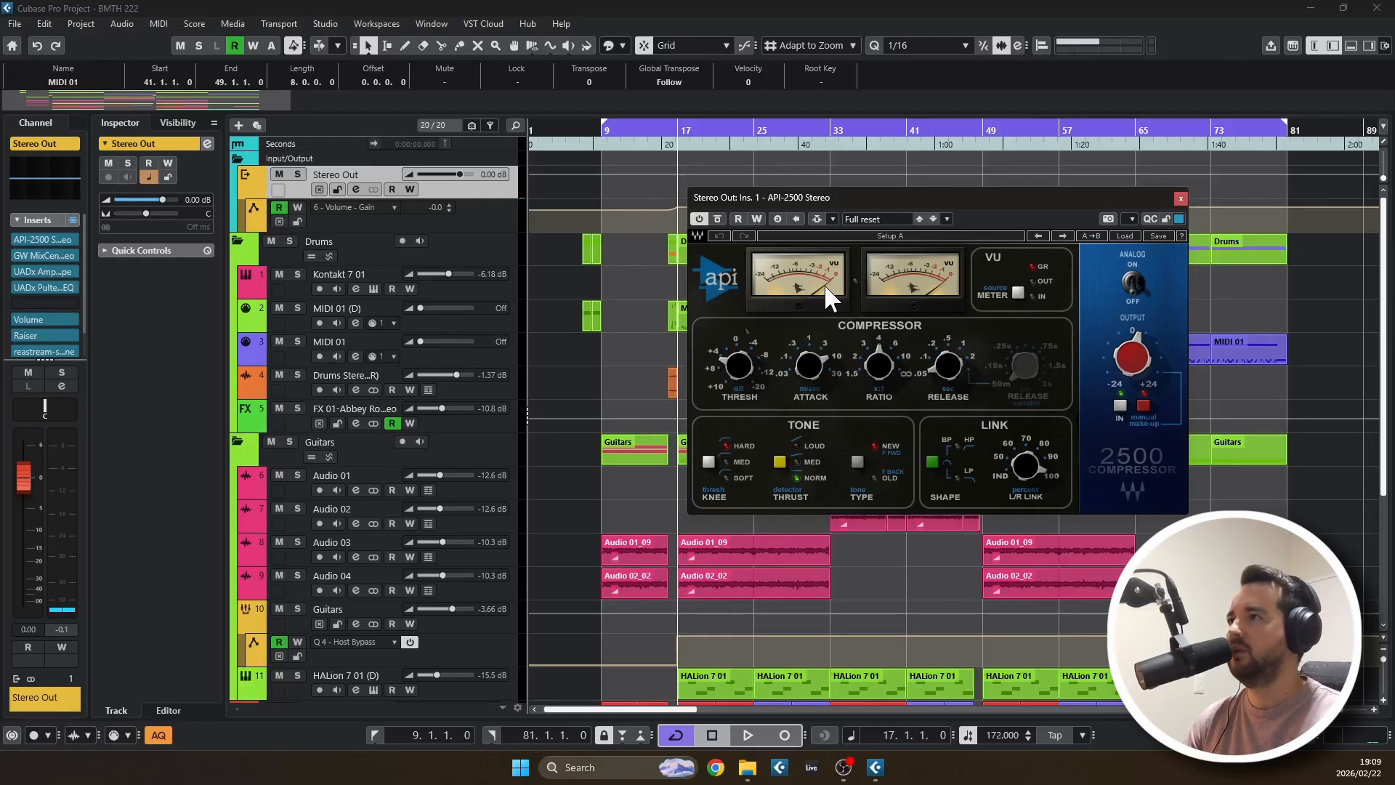
key(space)
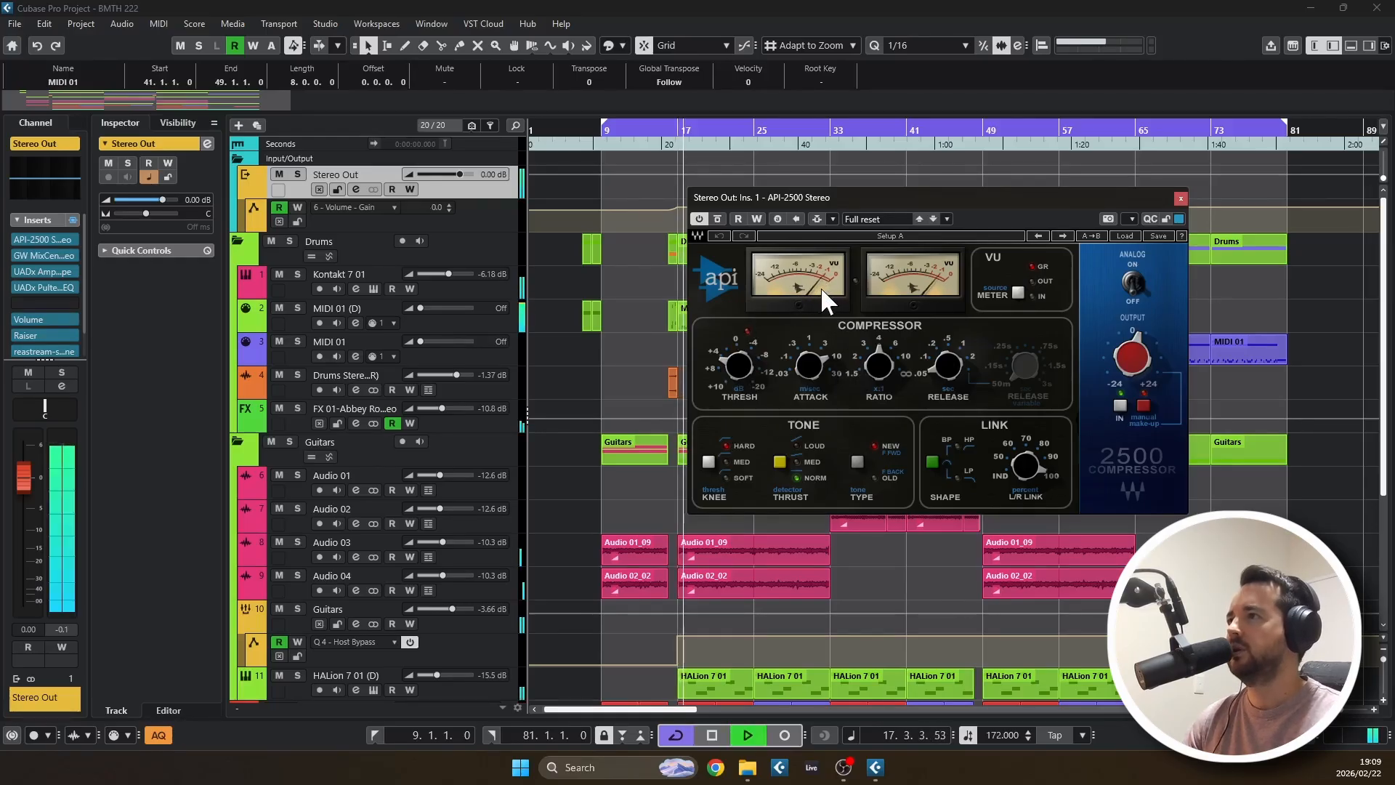
key(space)
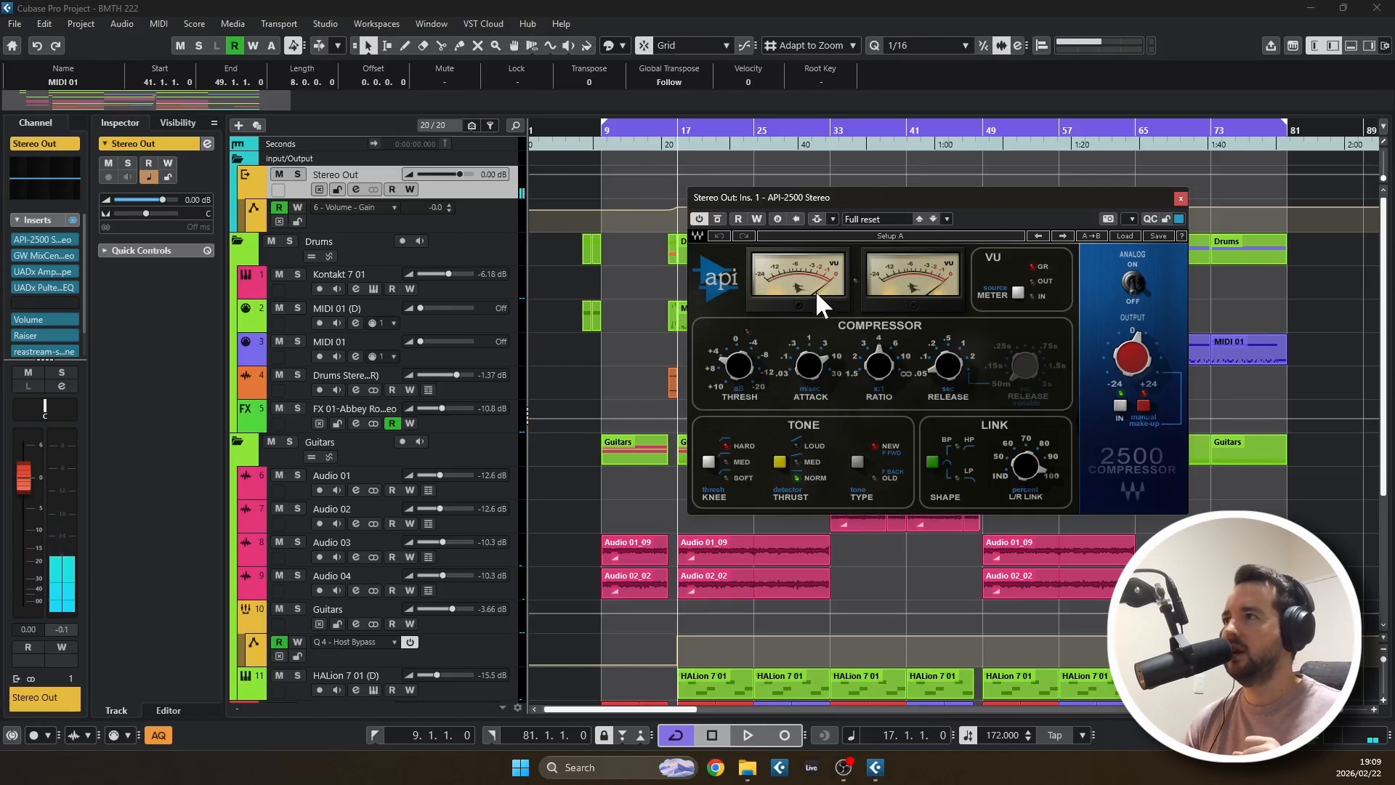
Inspect the MixCentric, Ampex ATR-102 and Pultec EQP-1A settings on the Stereo Out, closing all open plug-in windows
click(33, 255)
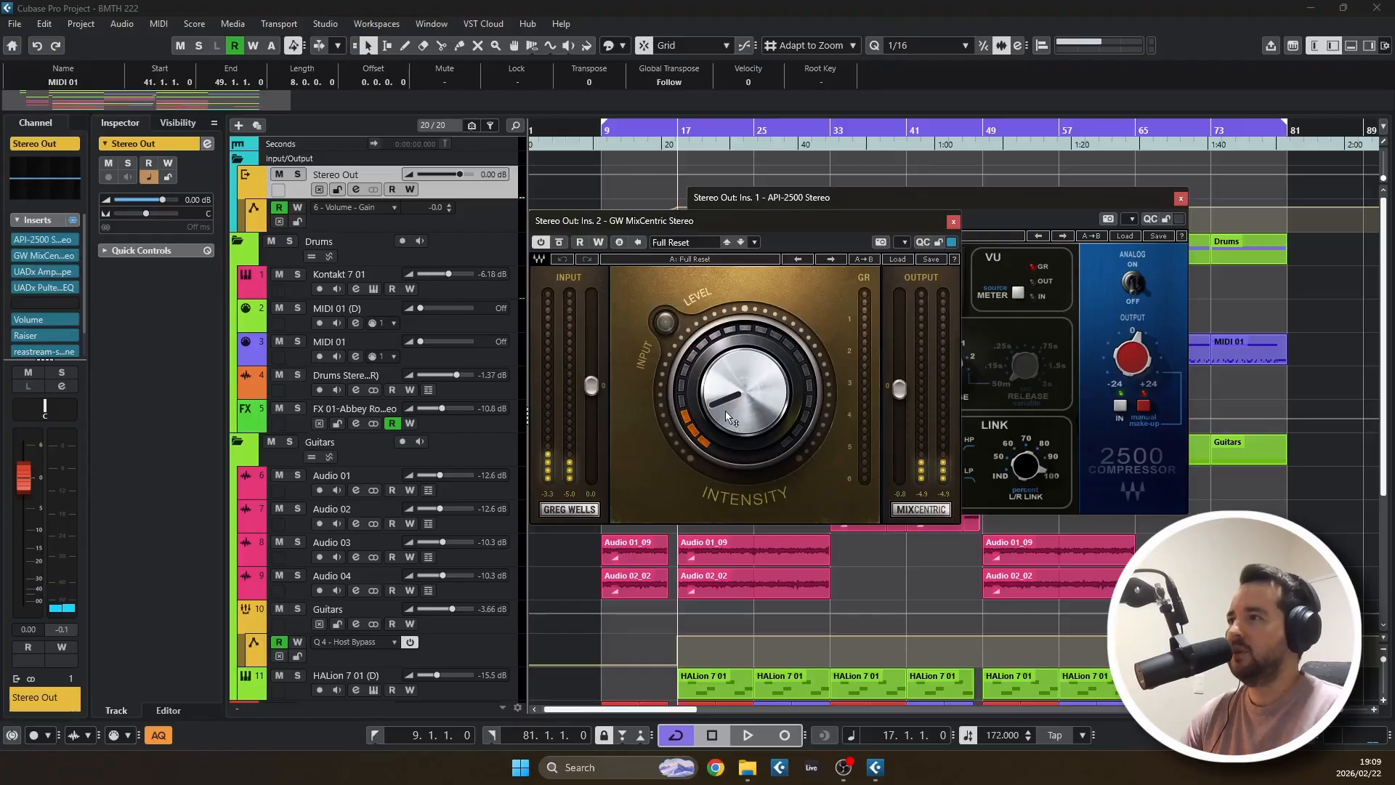
click(36, 273)
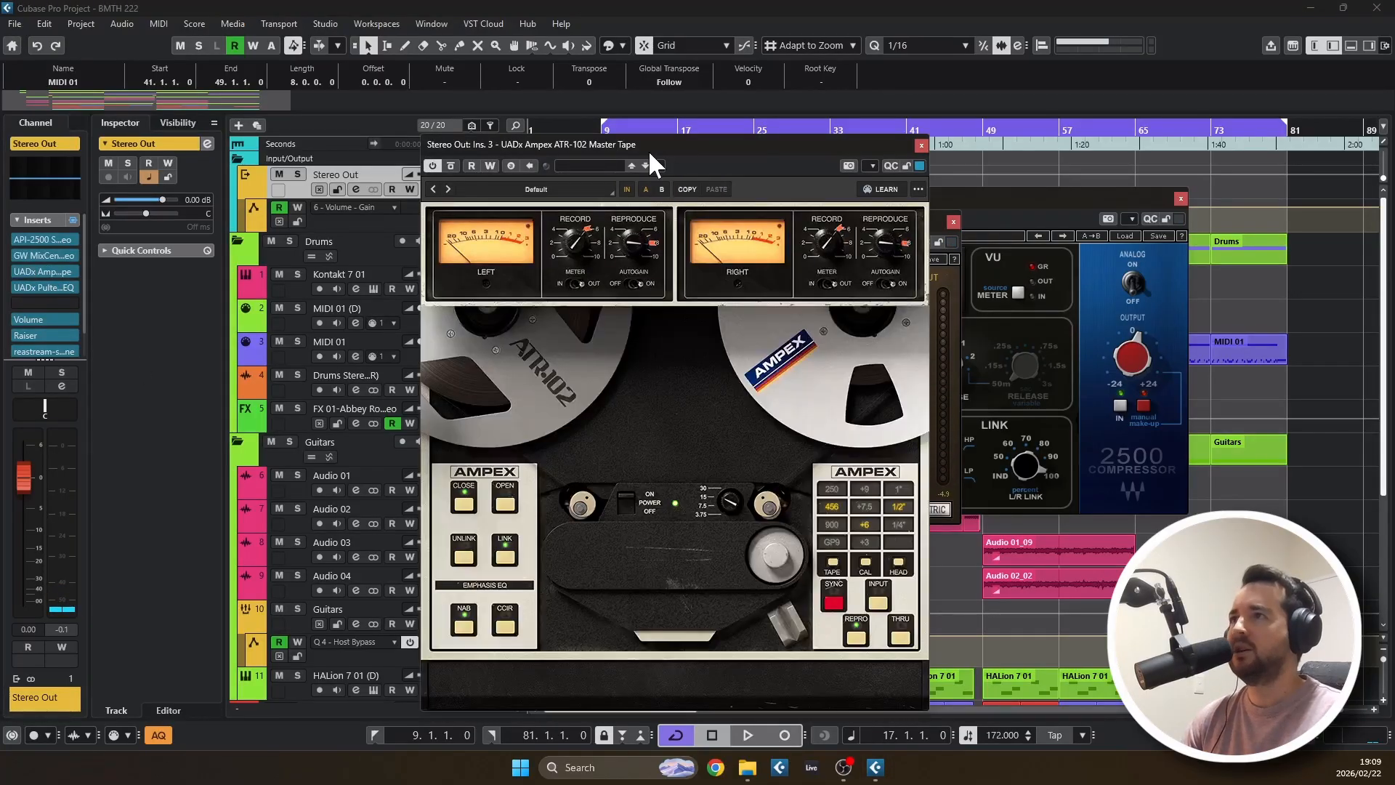
drag(648, 148, 744, 139)
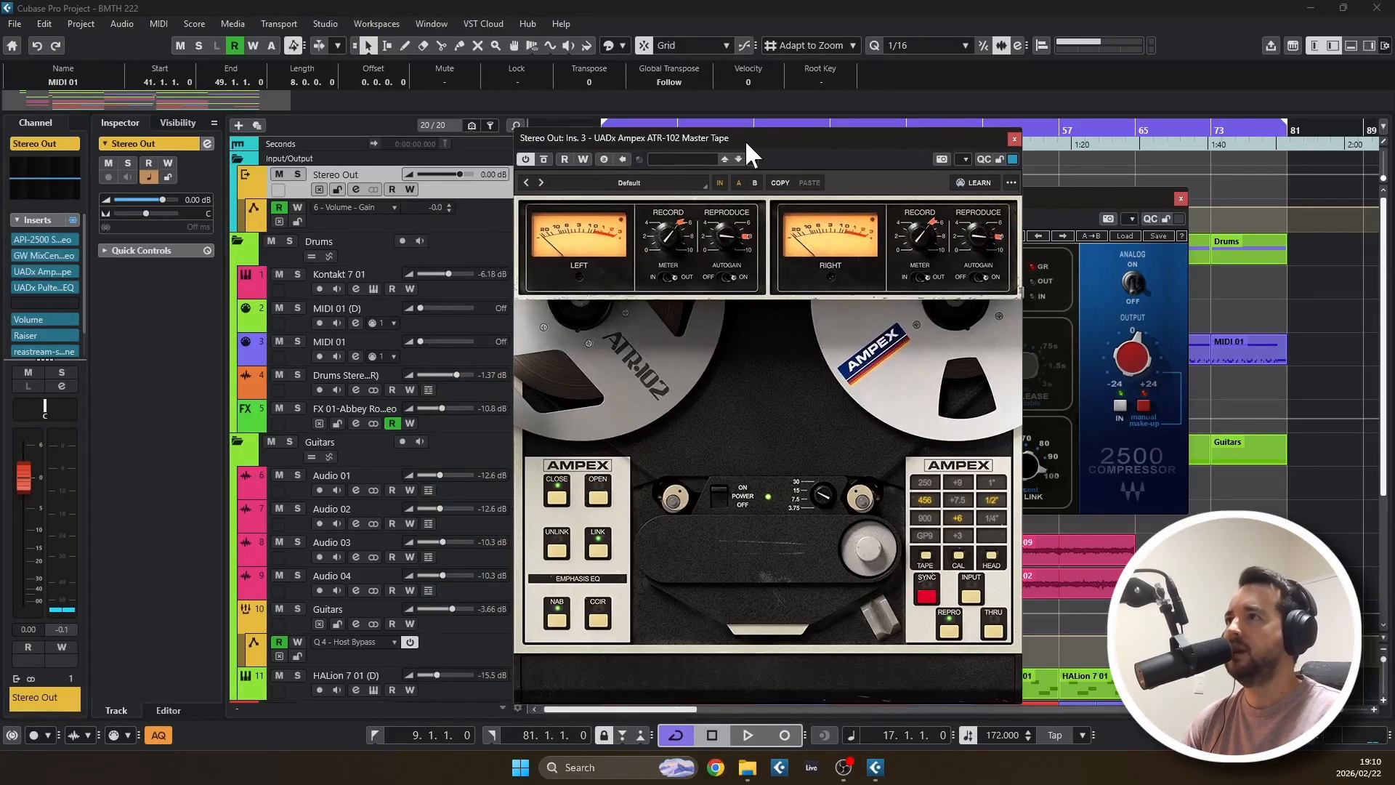
click(1014, 138)
click(1180, 198)
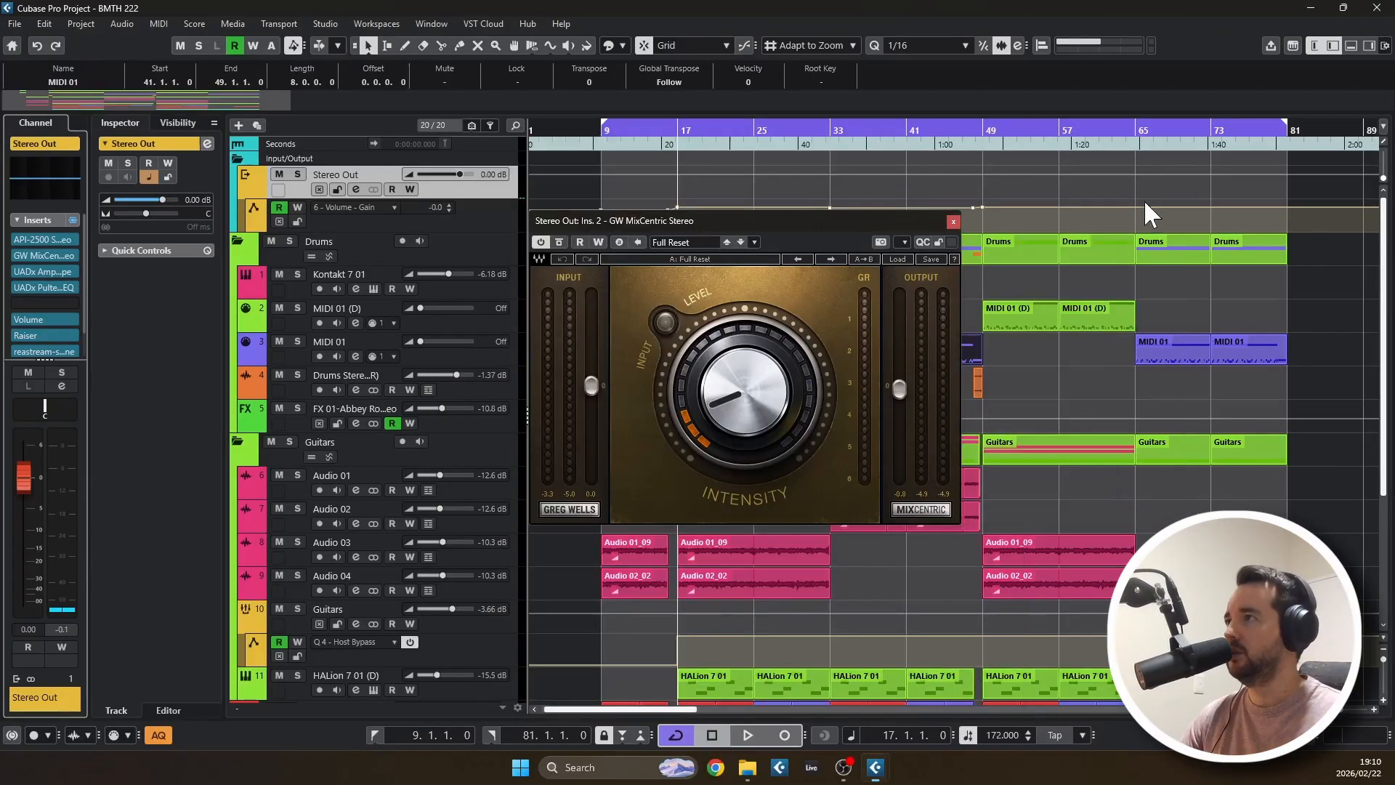
click(952, 221)
click(34, 286)
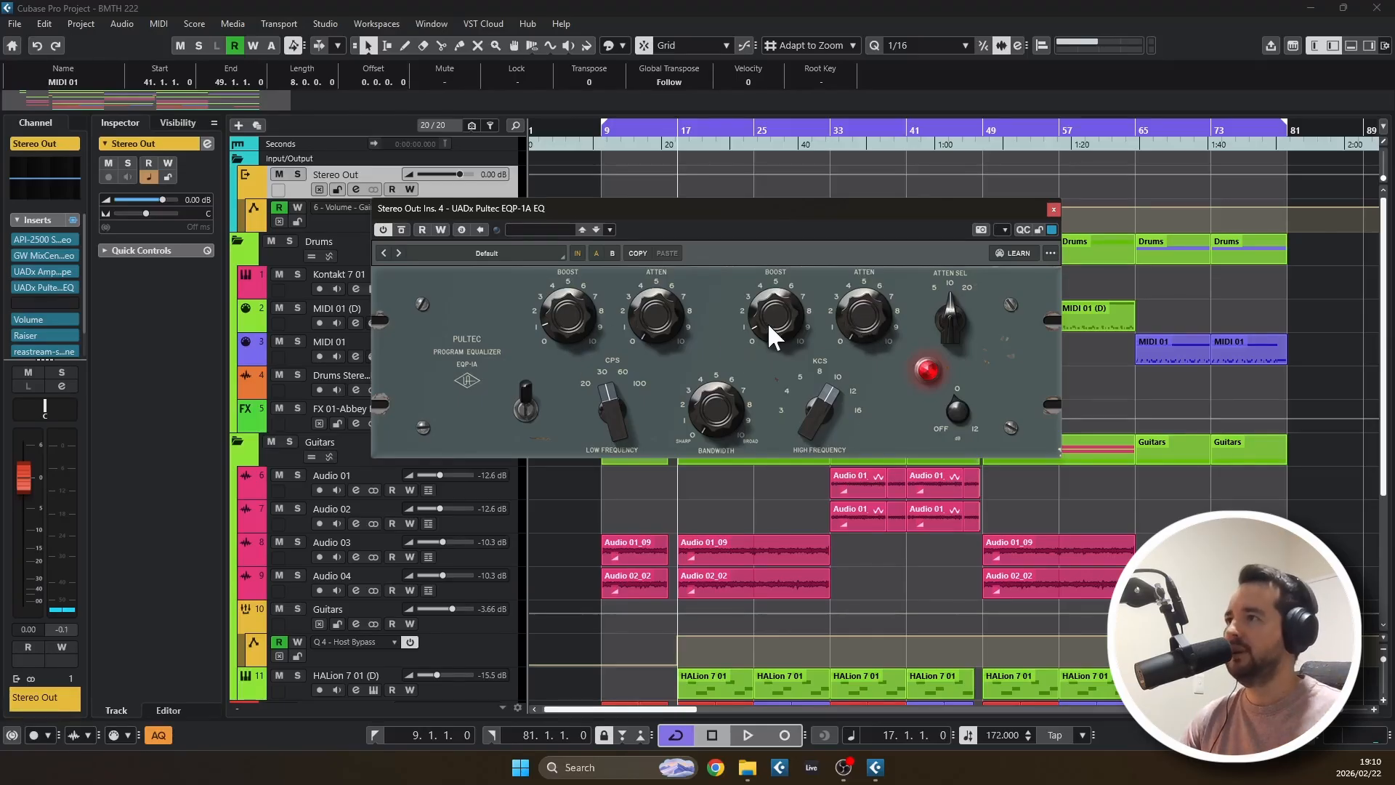
click(1048, 209)
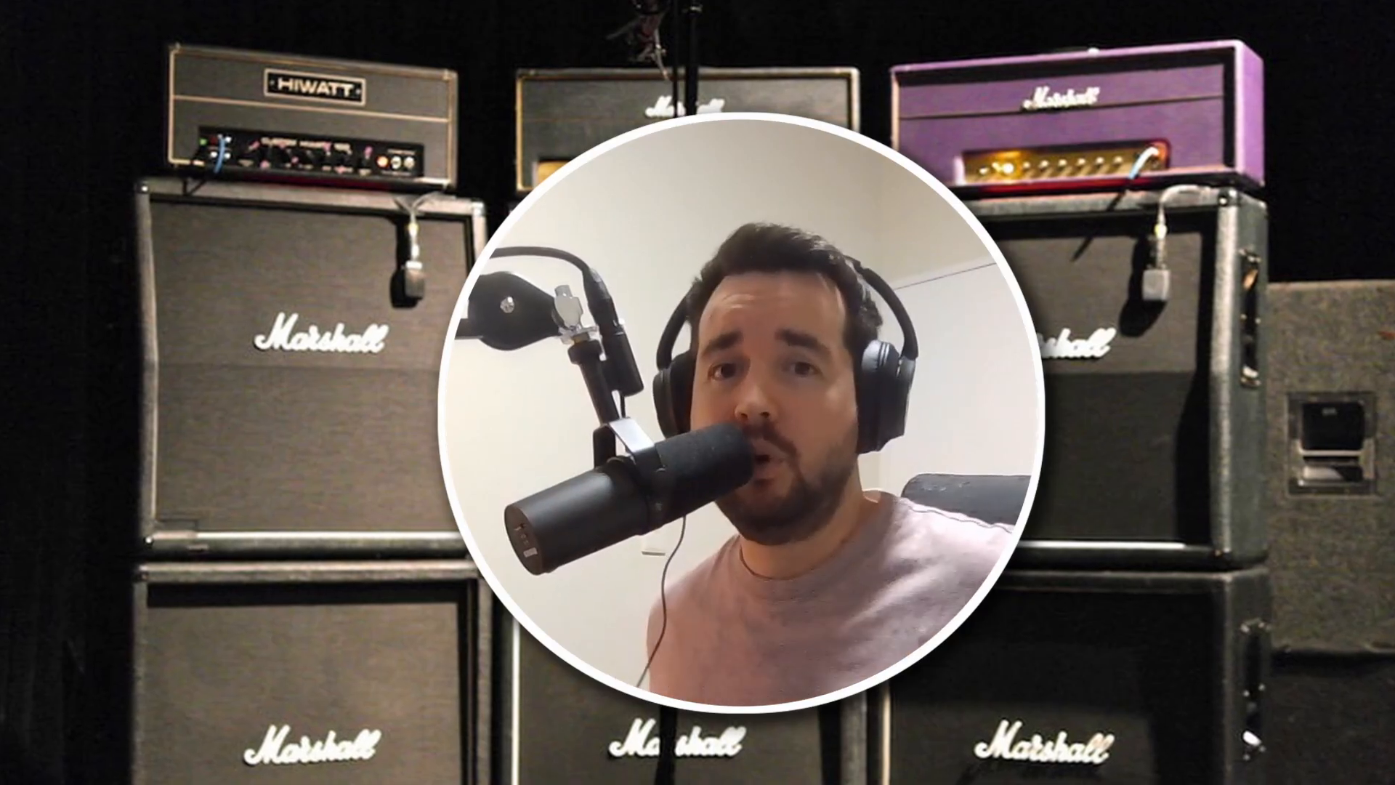